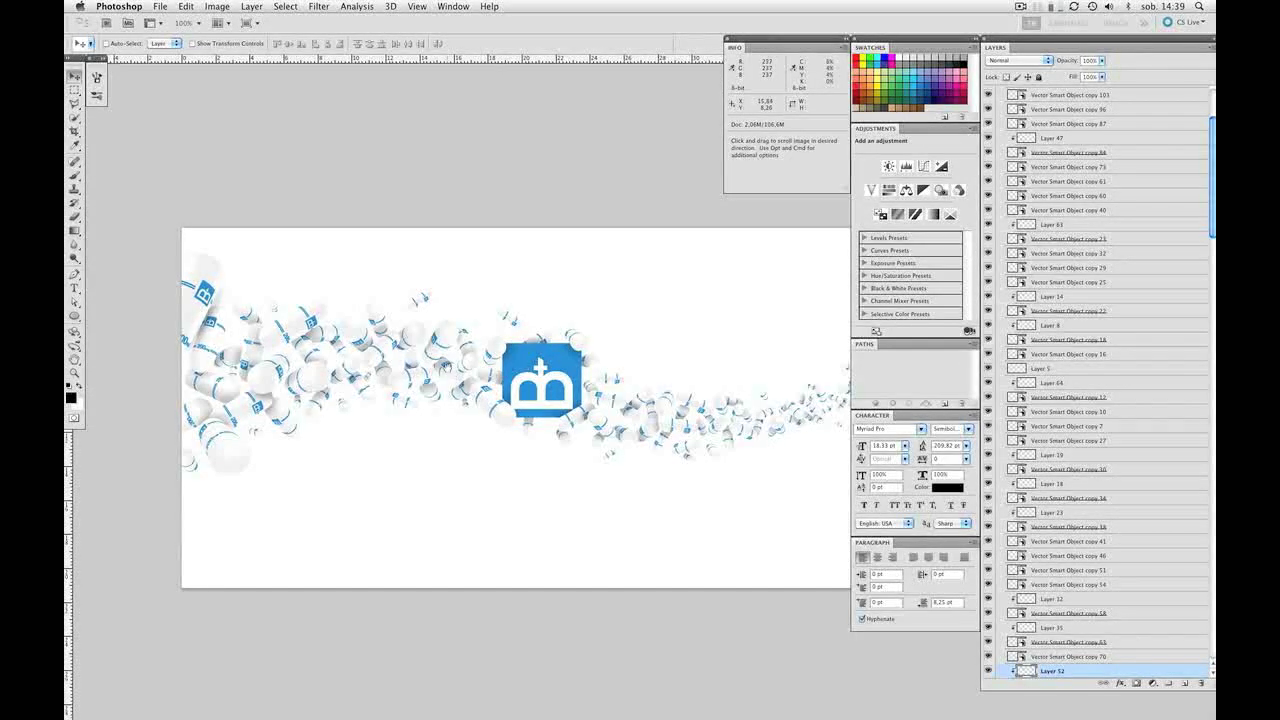
Step: Send the pill just to the left of the logo (Vector Smart Object copy 41) to the back of its layer group
key("z")
left_click_drag(463, 366, 510, 363)
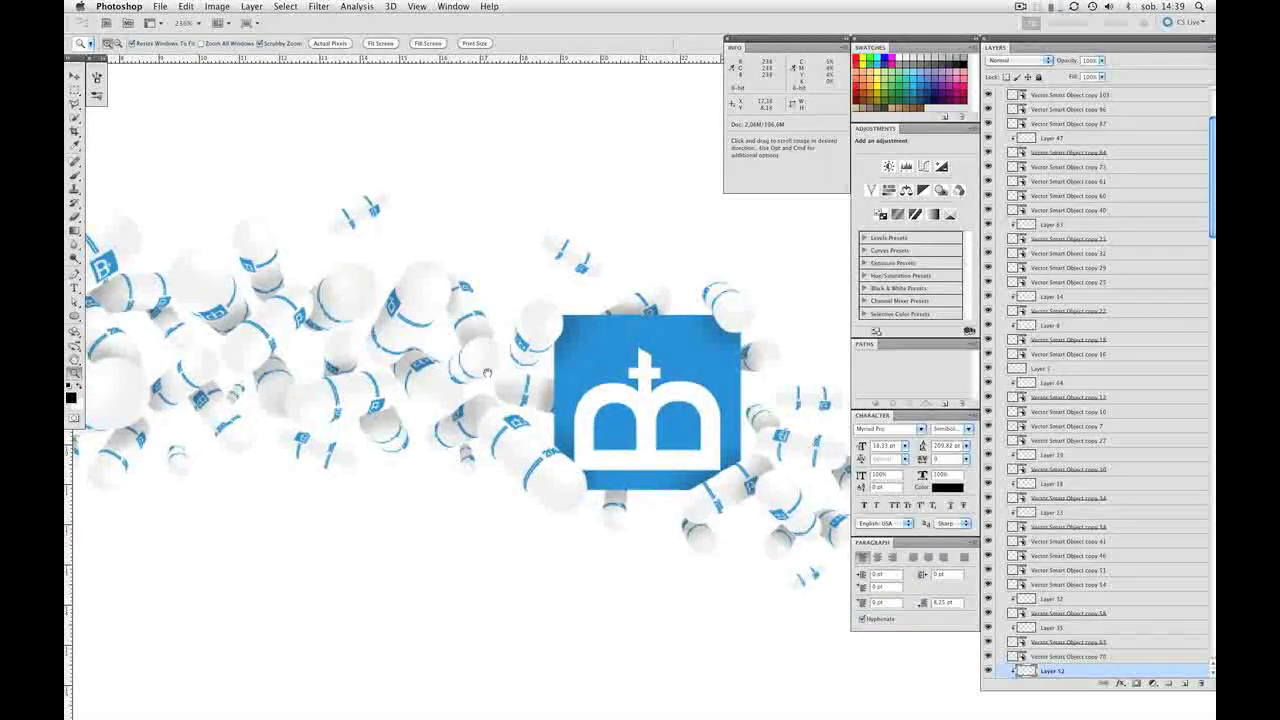
key("v")
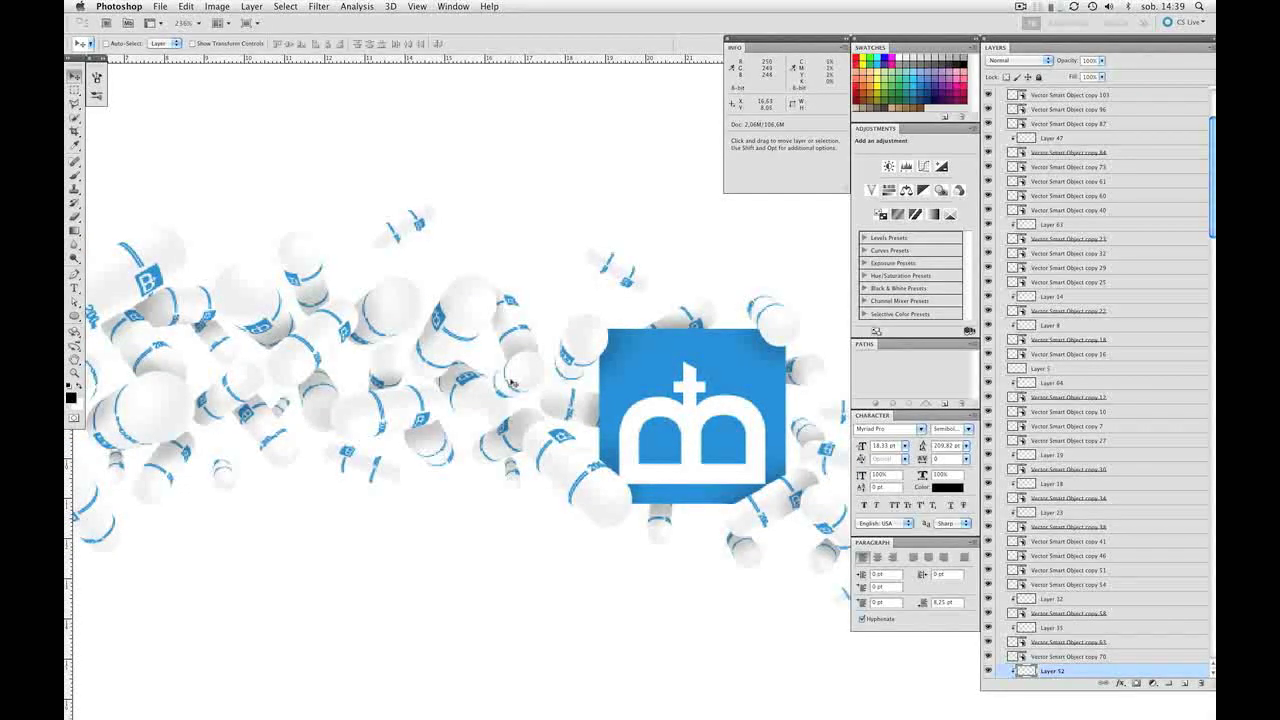
left_click(513, 384, "super")
key("shift+super+bracketleft")
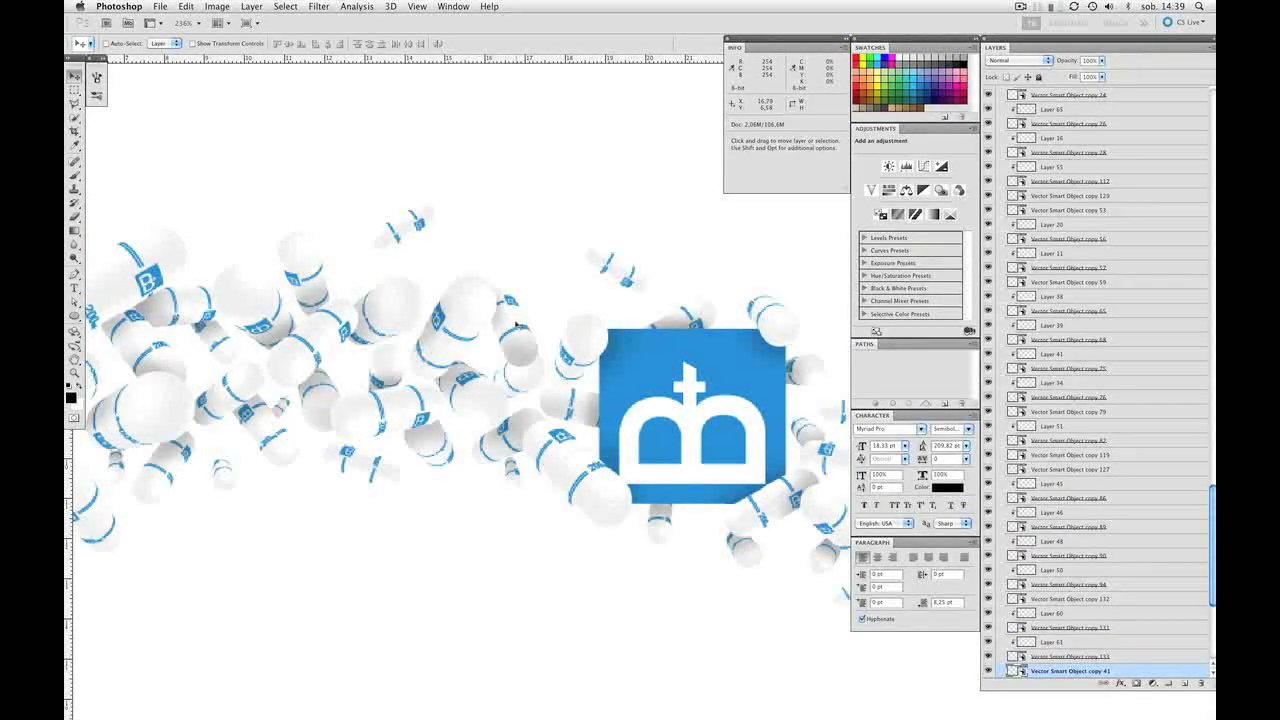
Step: Send the pill above it (Vector Smart Object copy 42) together with its clipped shading Layer 24 to the back of the group
left_click(523, 348, "super")
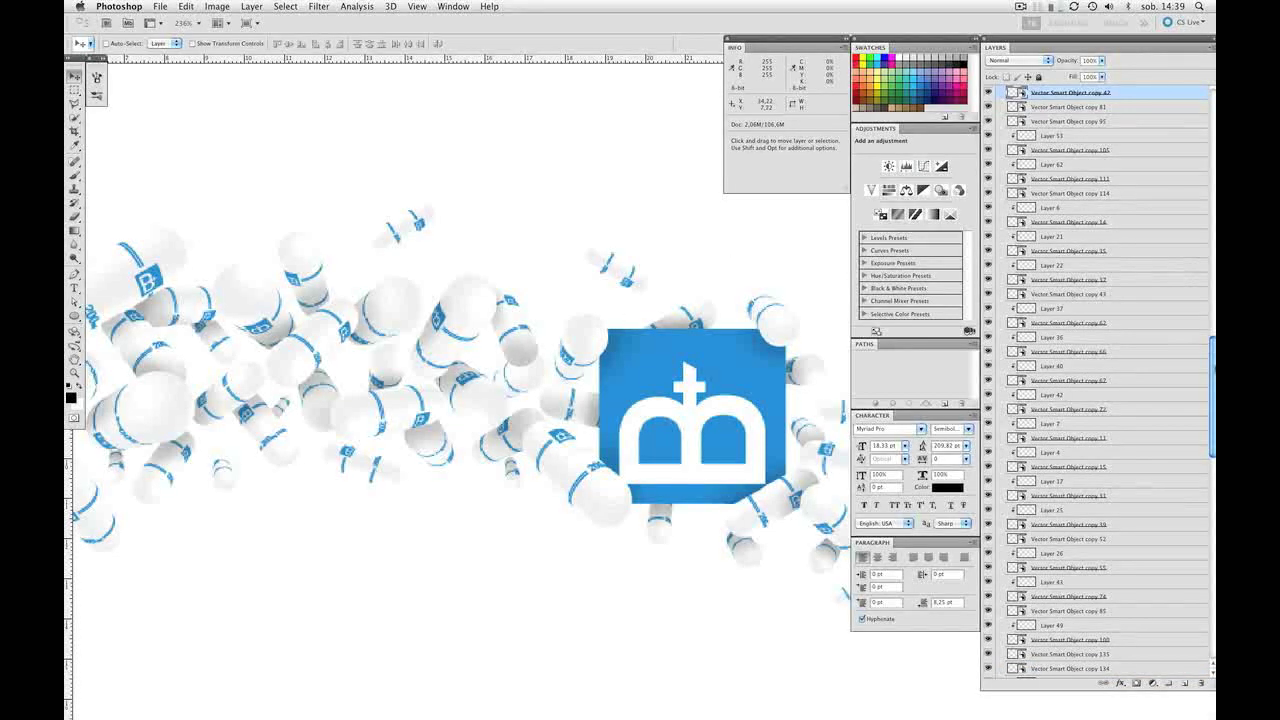
scroll(1203, 334, "up", 3)
left_click(1066, 155, "shift")
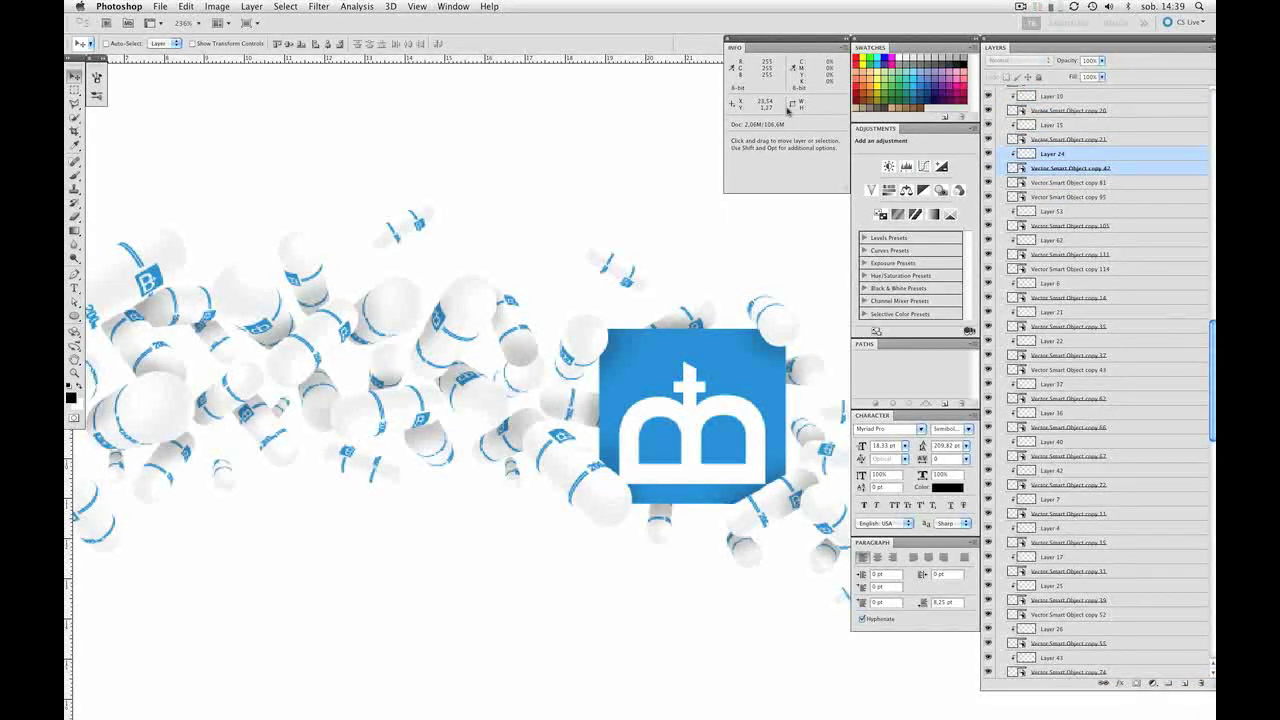
key("ctrl+shift+bracketleft")
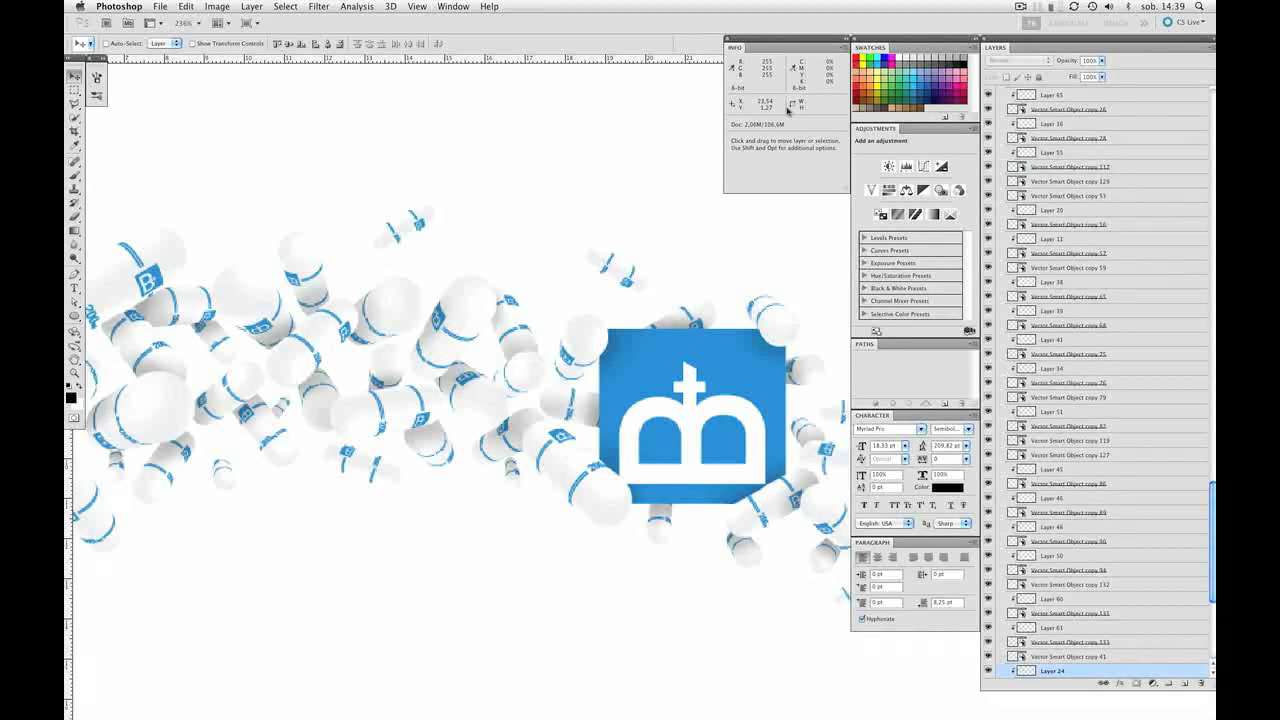
Step: Add a new layer clipped to Vector Smart Object copy 41 and brush soft black shading onto that pill
left_click_drag(517, 384, 547, 380)
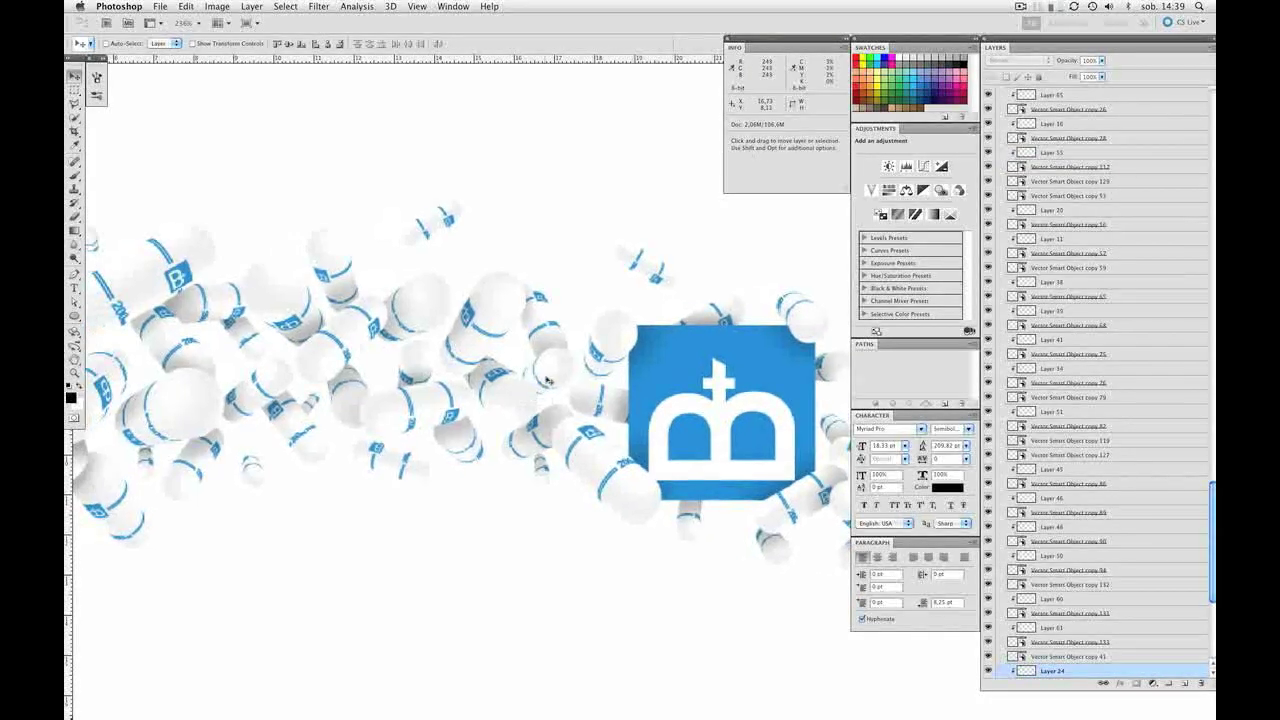
key("alt+bracketright")
key("ctrl+shift+n")
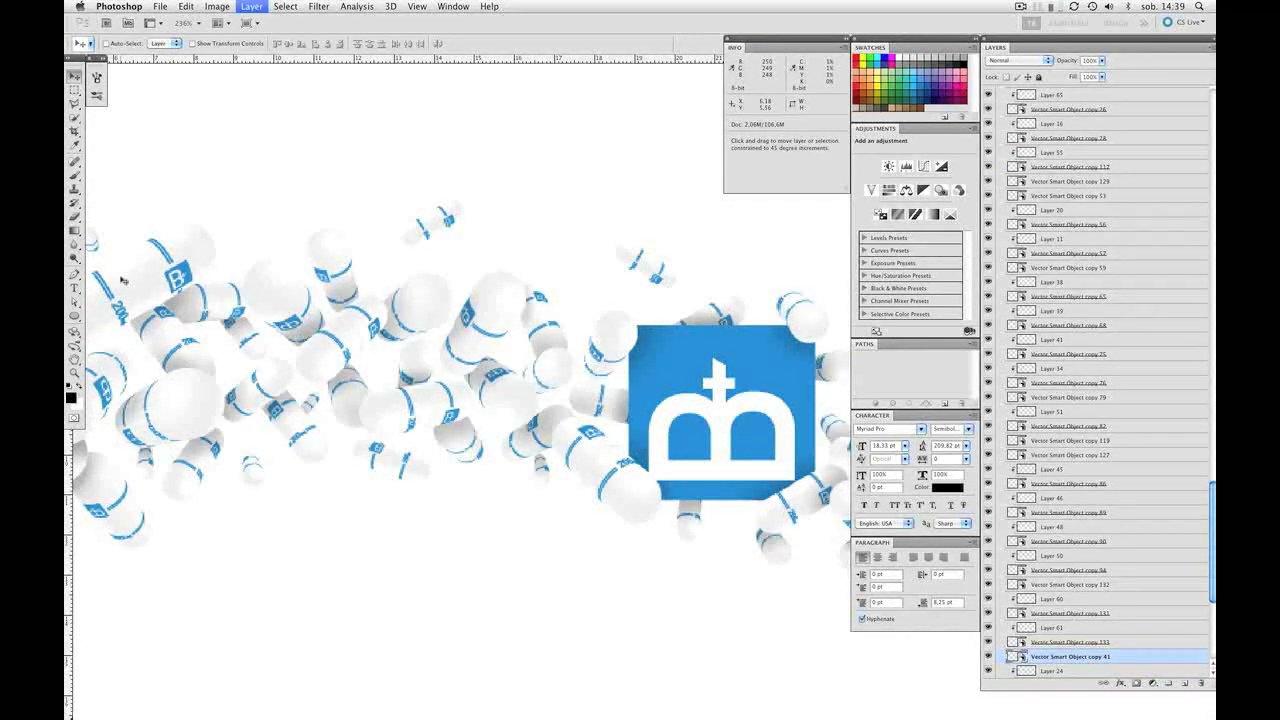
key("Return")
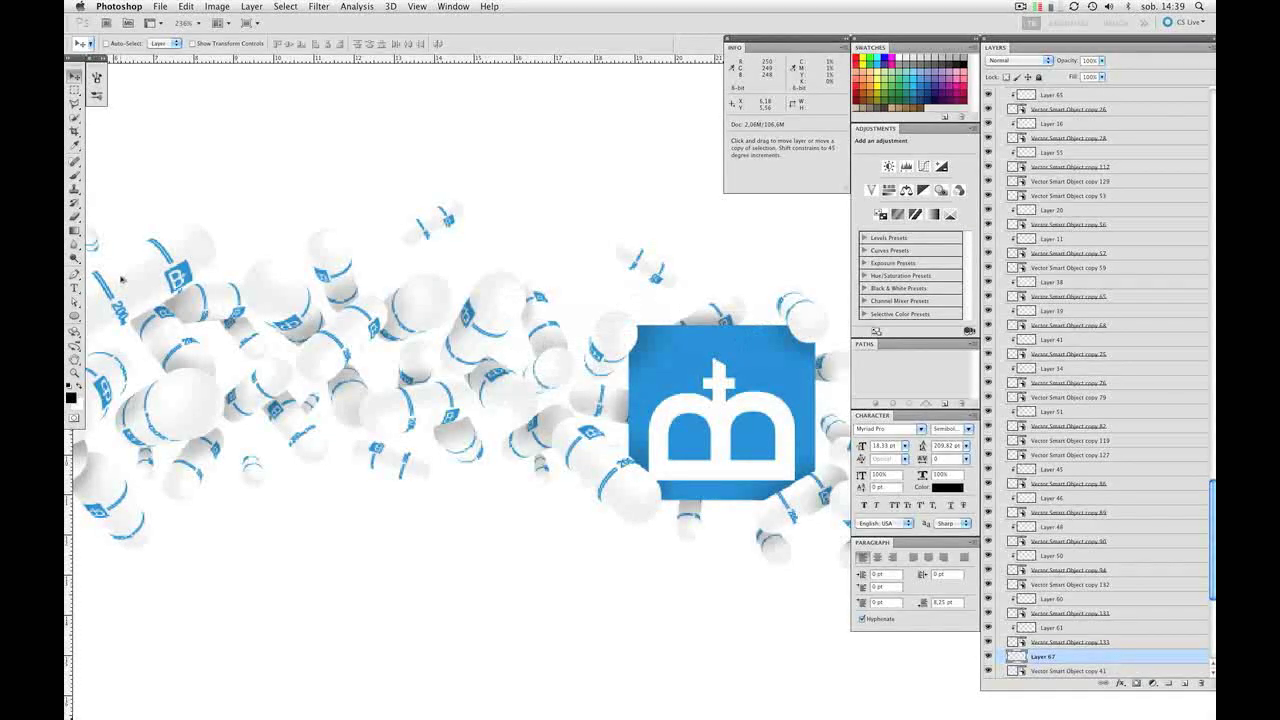
key("b")
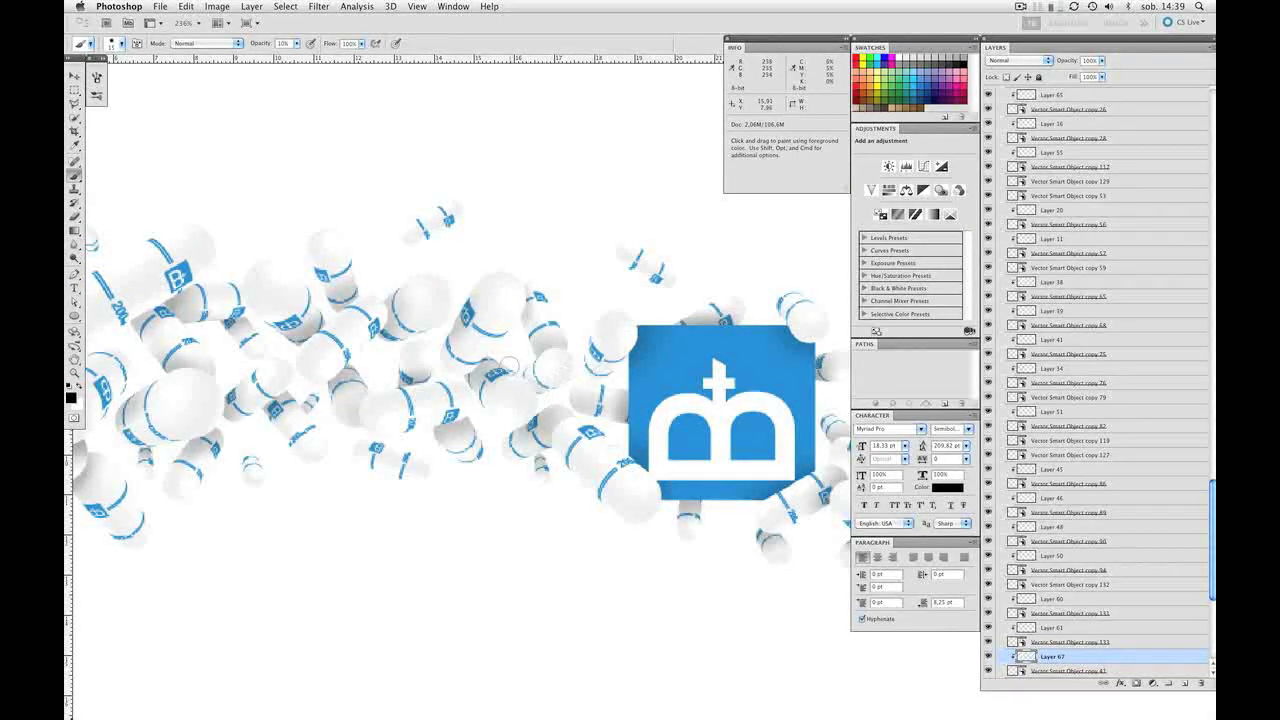
mouse_move(509, 366)
left_mouse_down()
mouse_move(549, 409)
mouse_move(524, 384)
mouse_move(535, 392)
mouse_move(496, 411)
mouse_move(565, 413)
left_mouse_up()
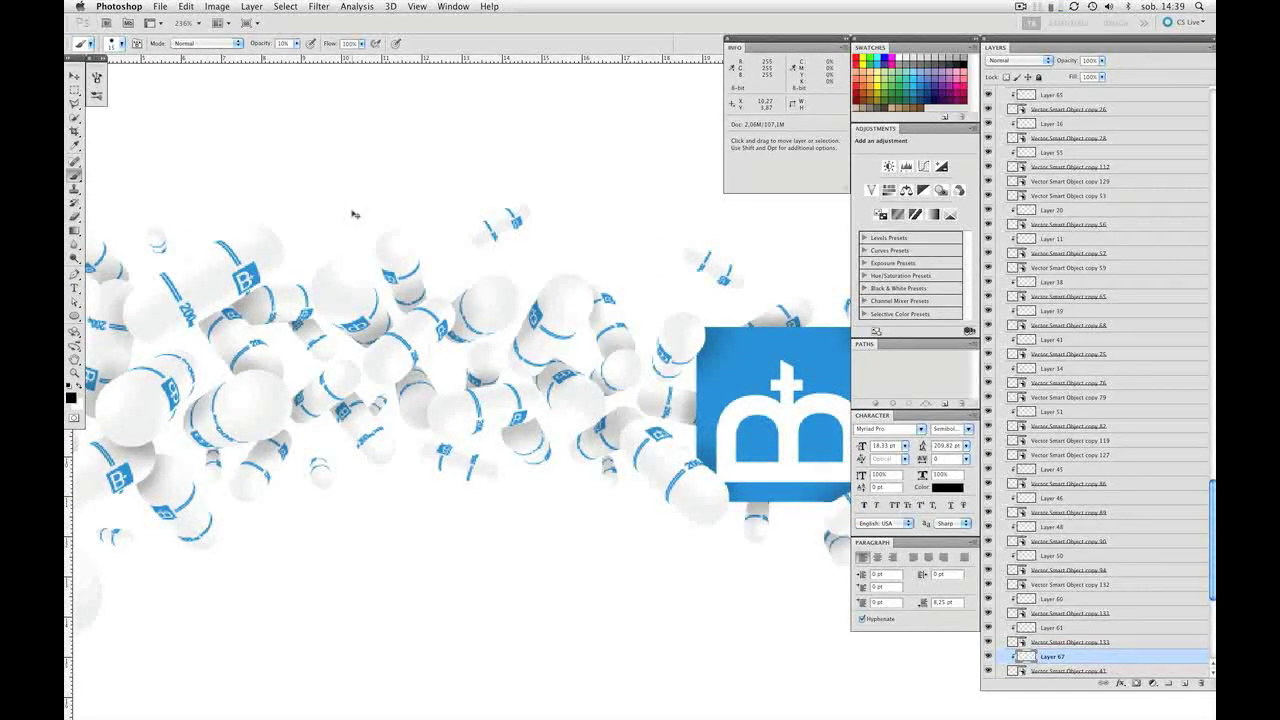
Step: Add a solid color fill layer in light gray d5d5d5 directly above the Background layer
key("super+minus")
key("super+minus")
key("super+minus")
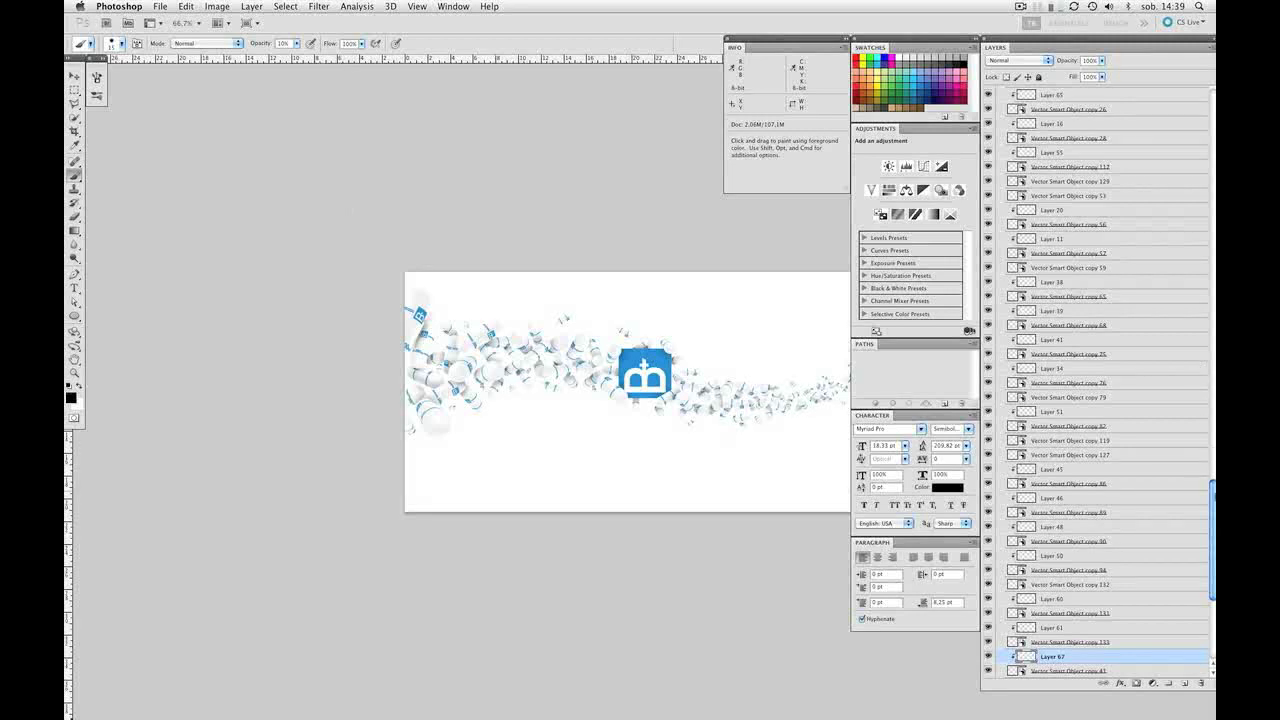
scroll(1069, 660, "down", 10)
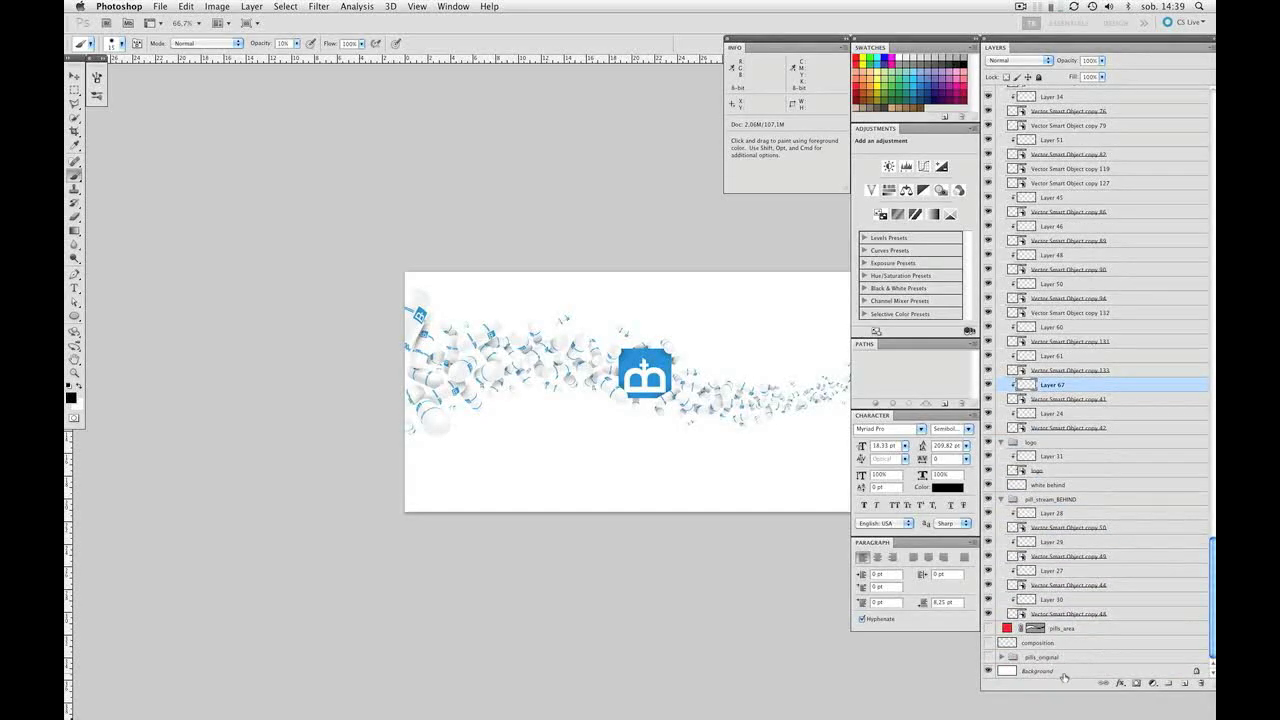
left_click(1064, 674)
left_click(1152, 684)
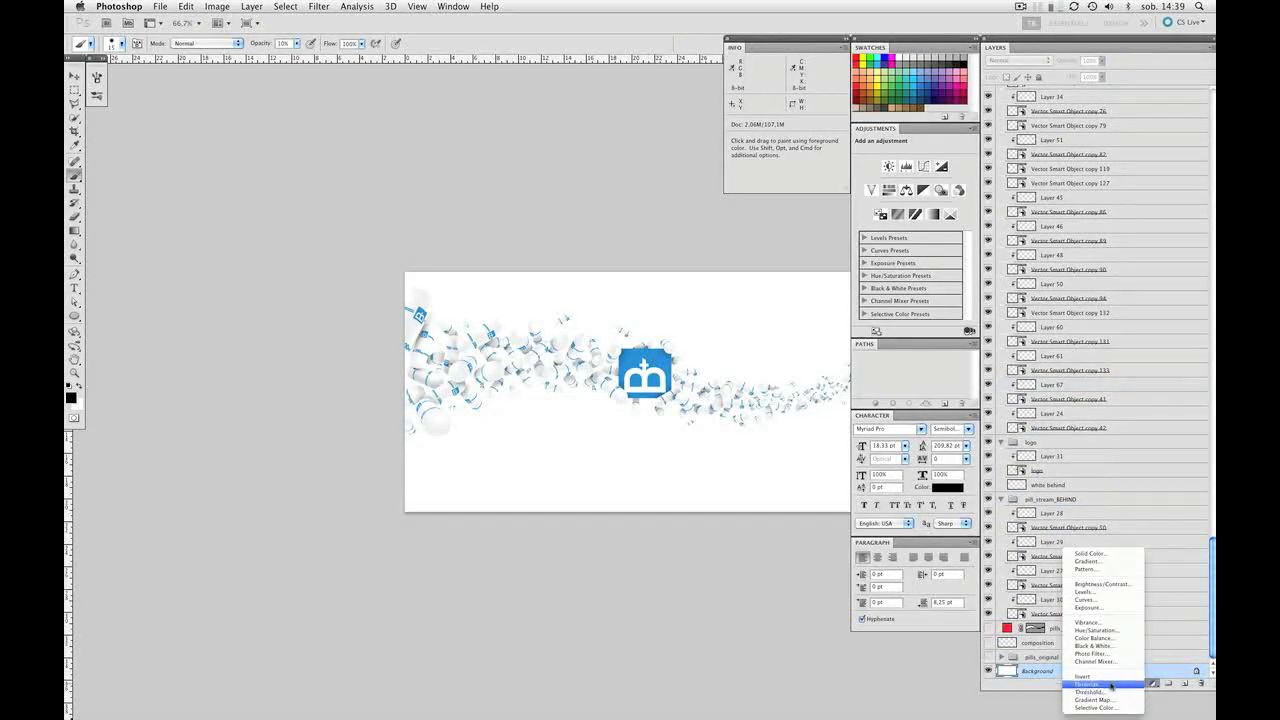
left_click(1097, 556)
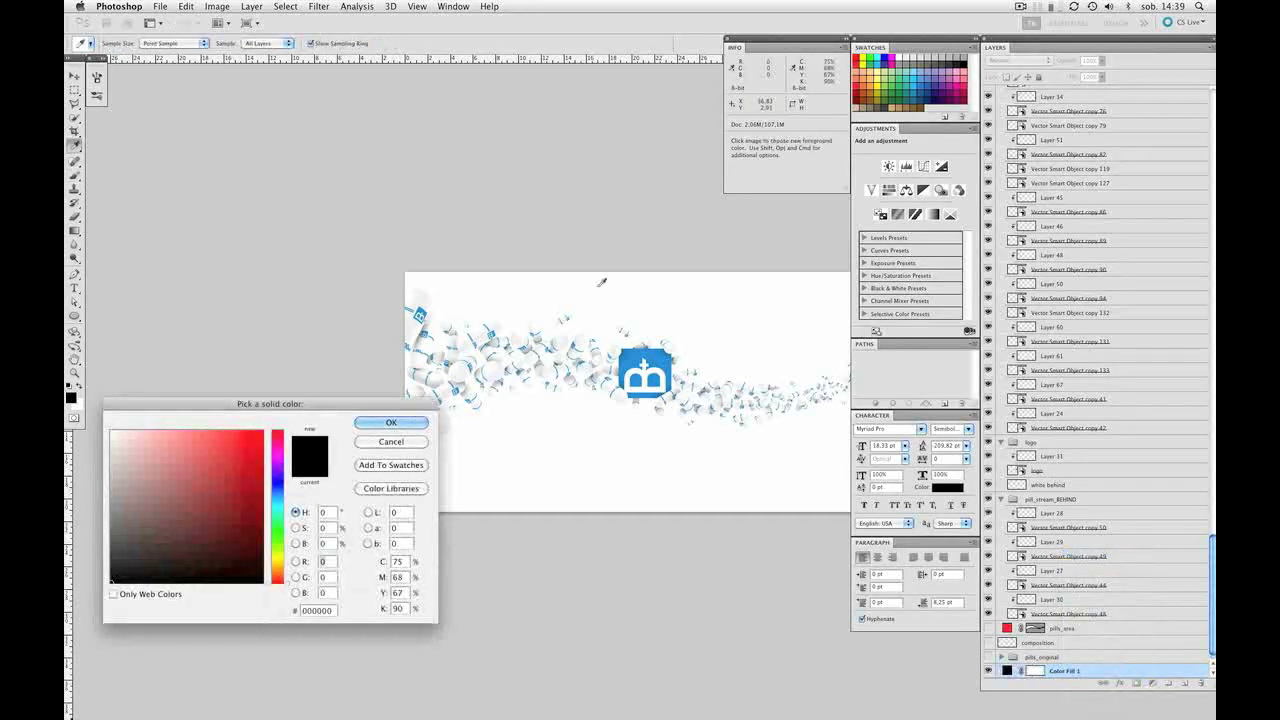
left_click_drag(240, 409, 370, 442)
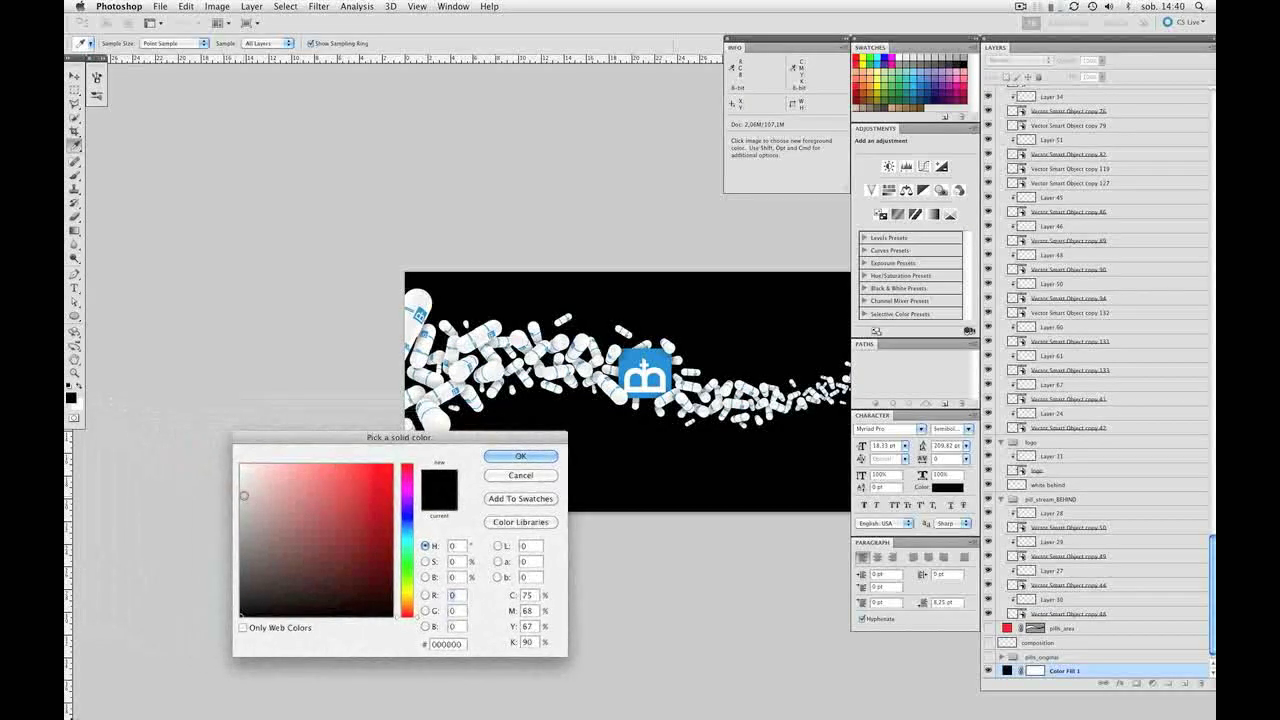
left_click(243, 492)
left_click_drag(243, 492, 240, 489)
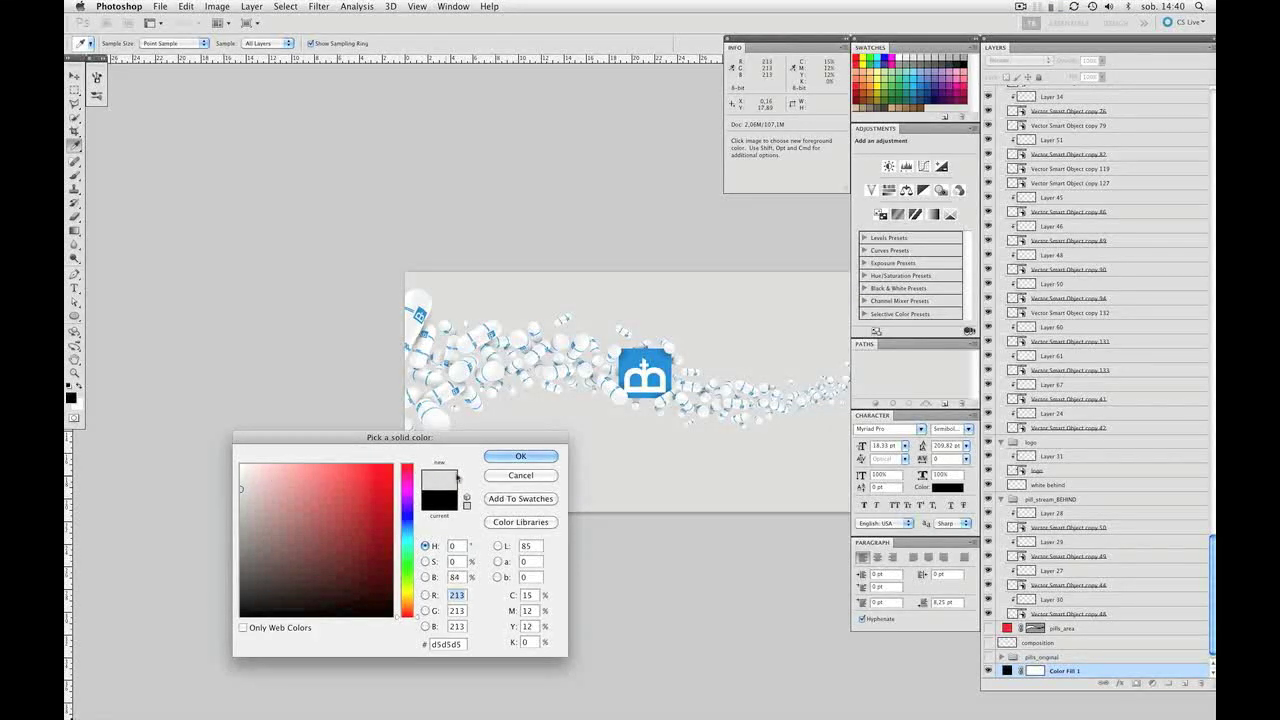
left_click(516, 455)
Step: Add a new layer clipped to the pill Vector Smart Object copy 53 near the canvas's left edge and brush soft black shading on it
left_click_drag(584, 432, 539, 415)
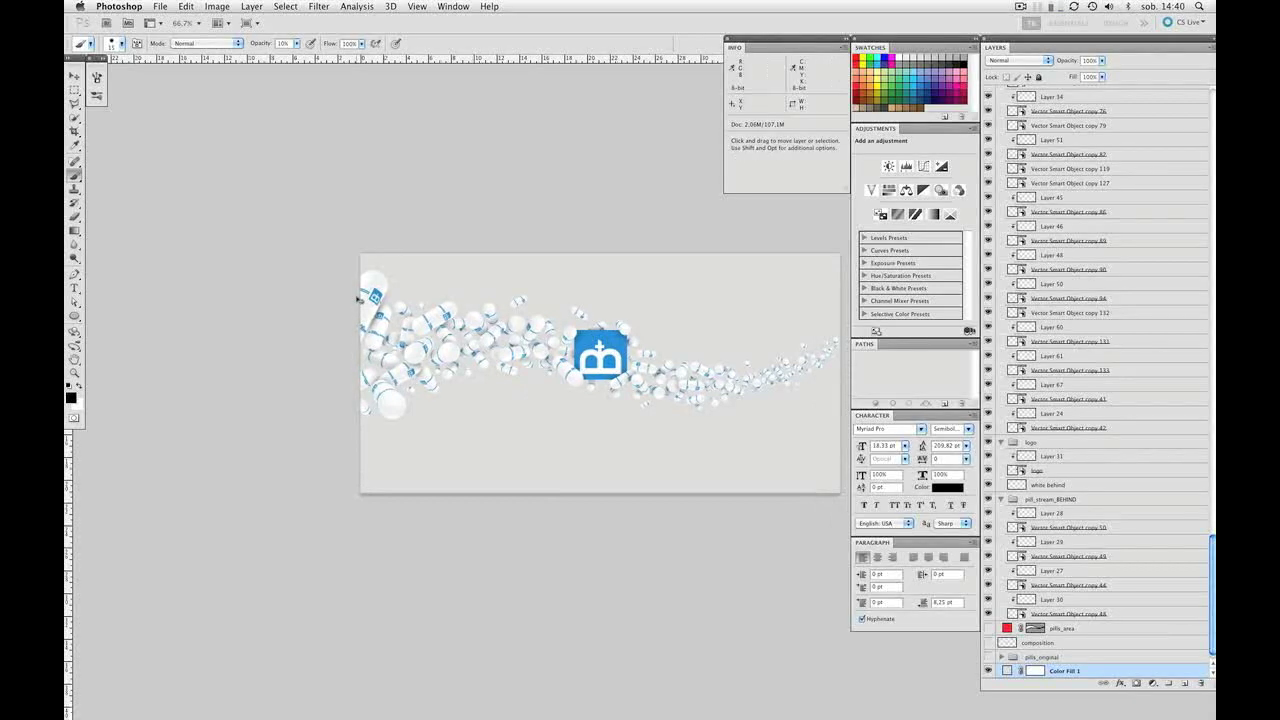
key("super+plus")
key("space")
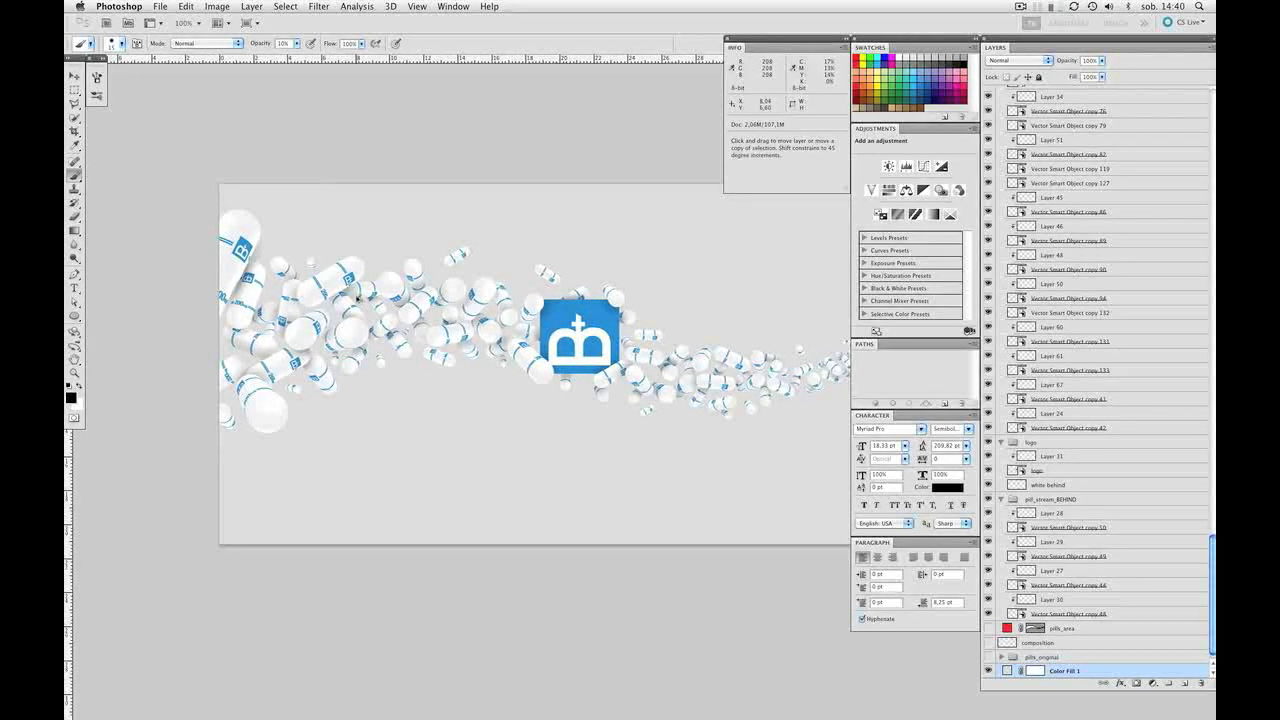
left_click_drag(276, 333, 346, 335)
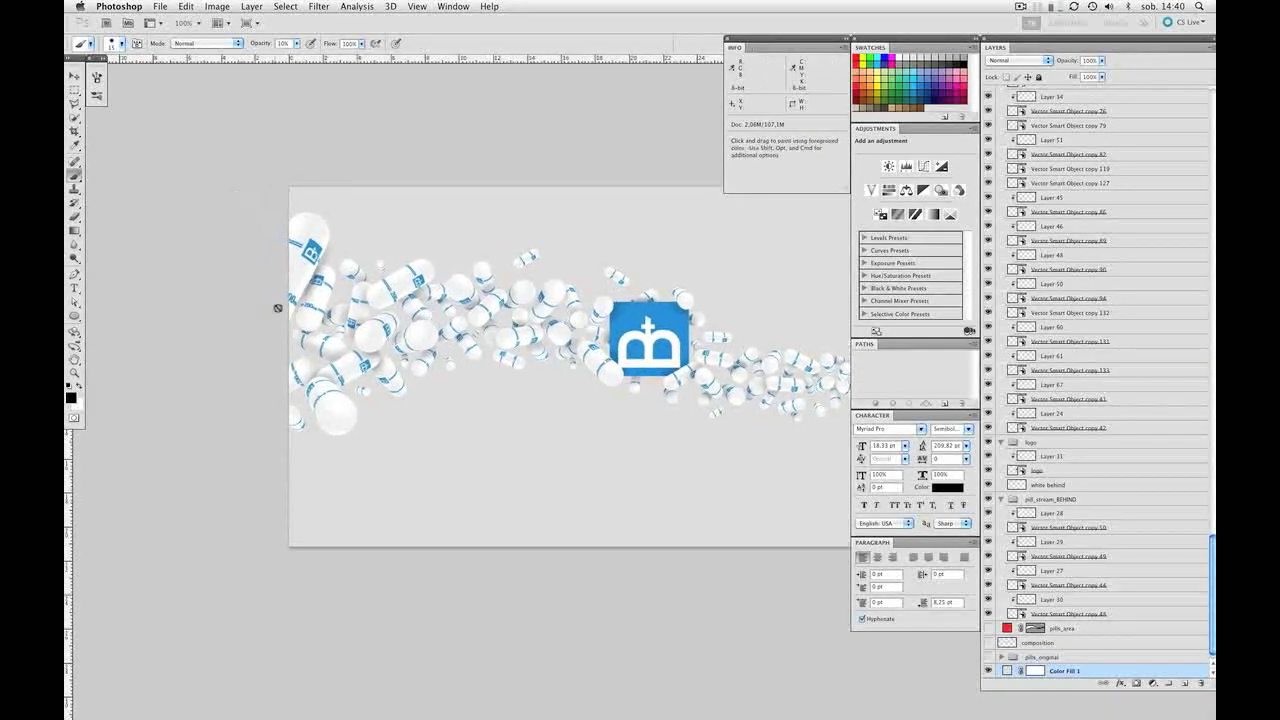
key("v")
left_click(342, 336, "super")
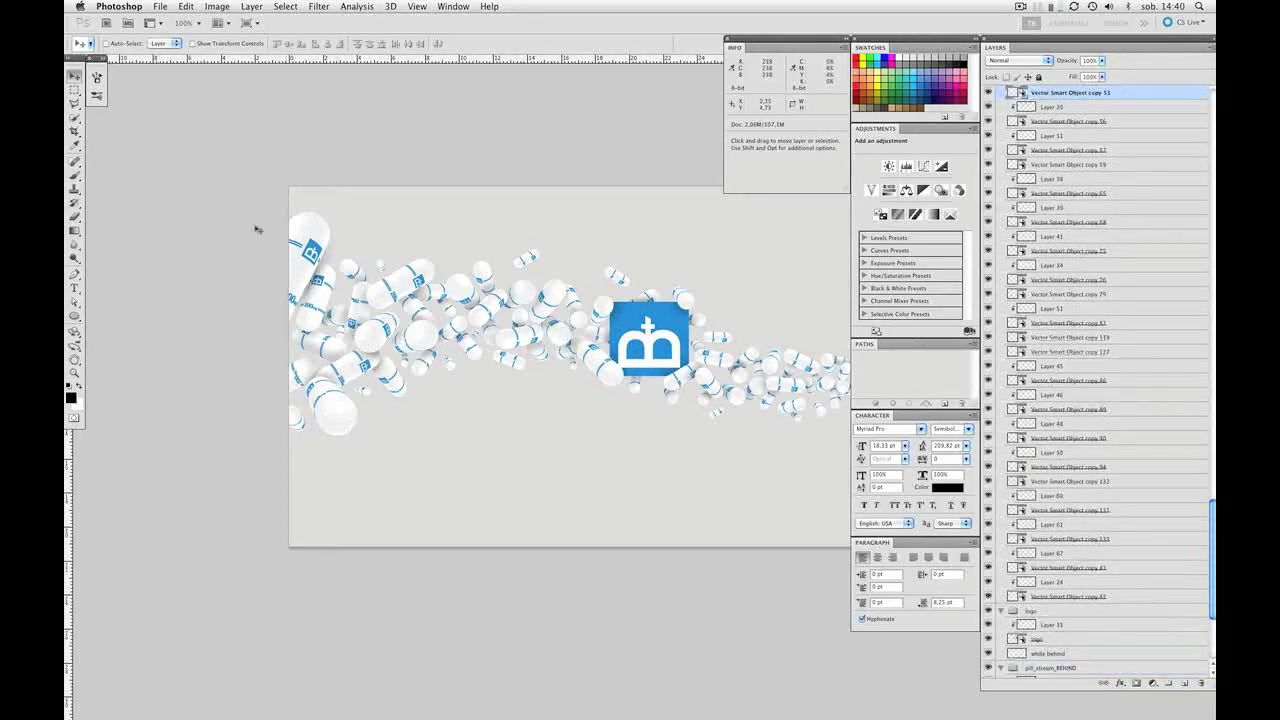
key("super+shift+n")
key("Return")
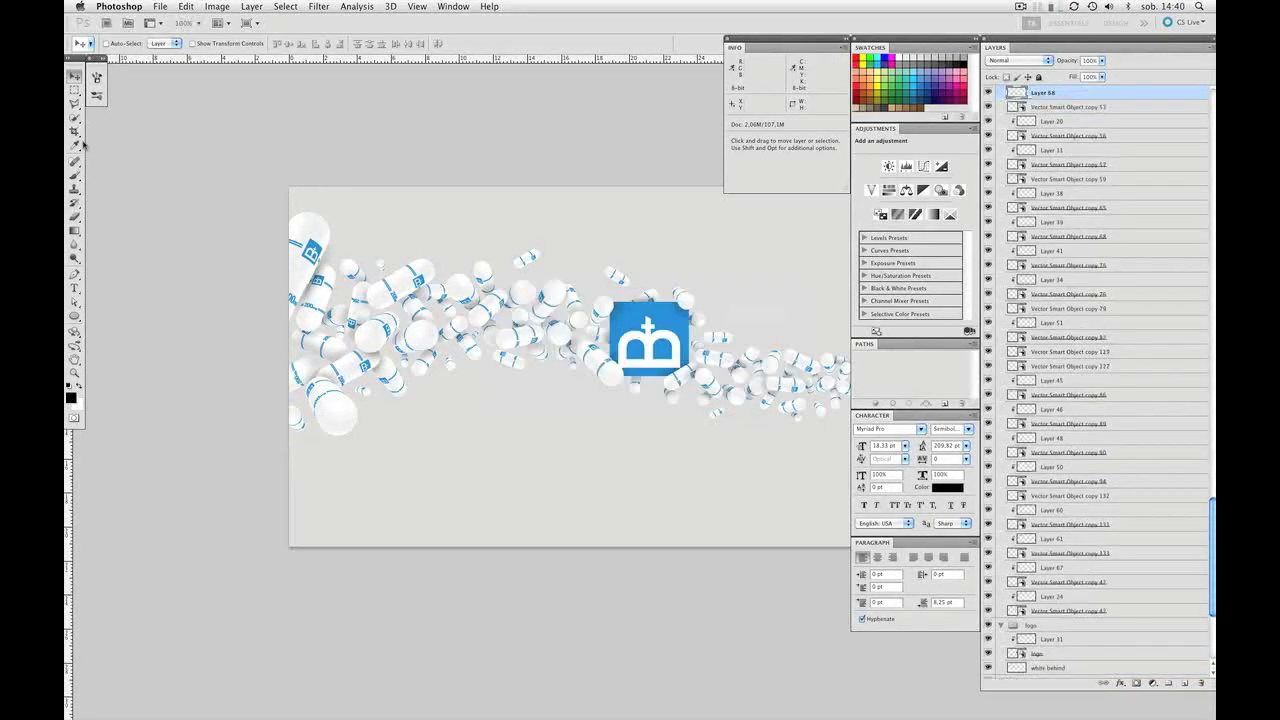
key("b")
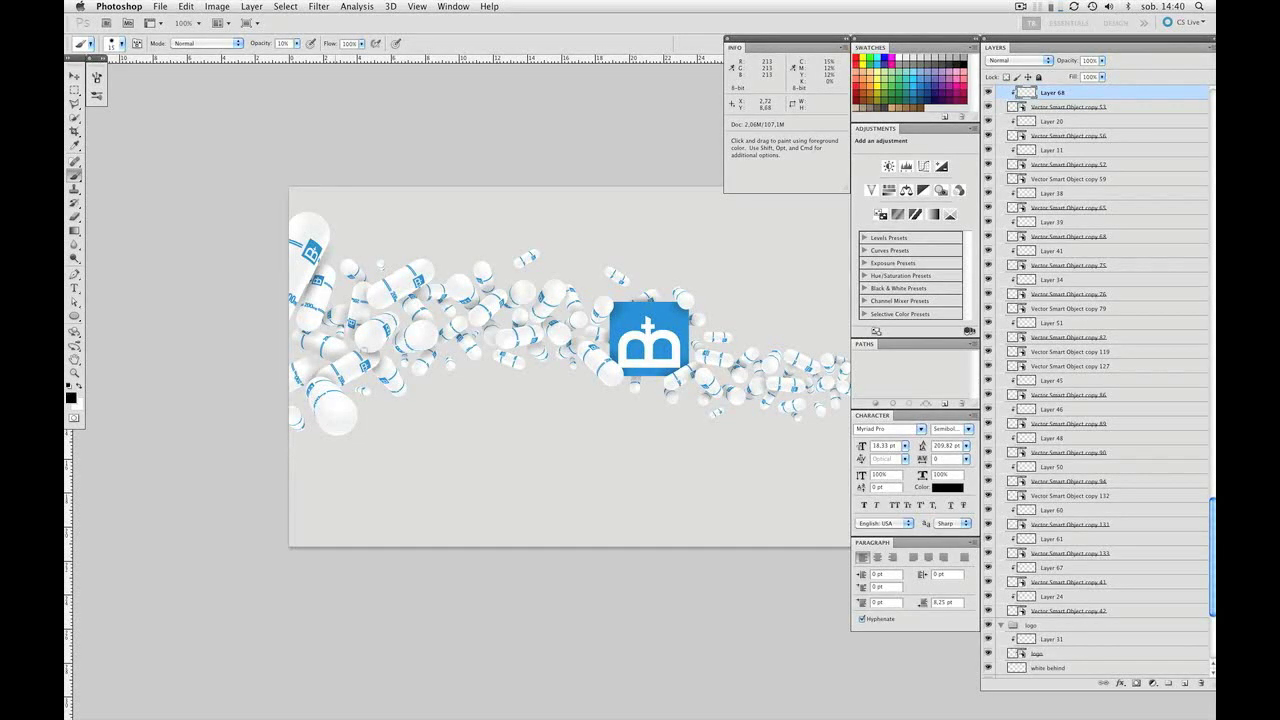
mouse_move(442, 322)
left_mouse_down()
mouse_move(499, 378)
mouse_move(474, 380)
left_mouse_up()
Step: Apply a Gaussian Blur with a 5-pixel radius to the large pill at the upper-left end of the stream
key("v")
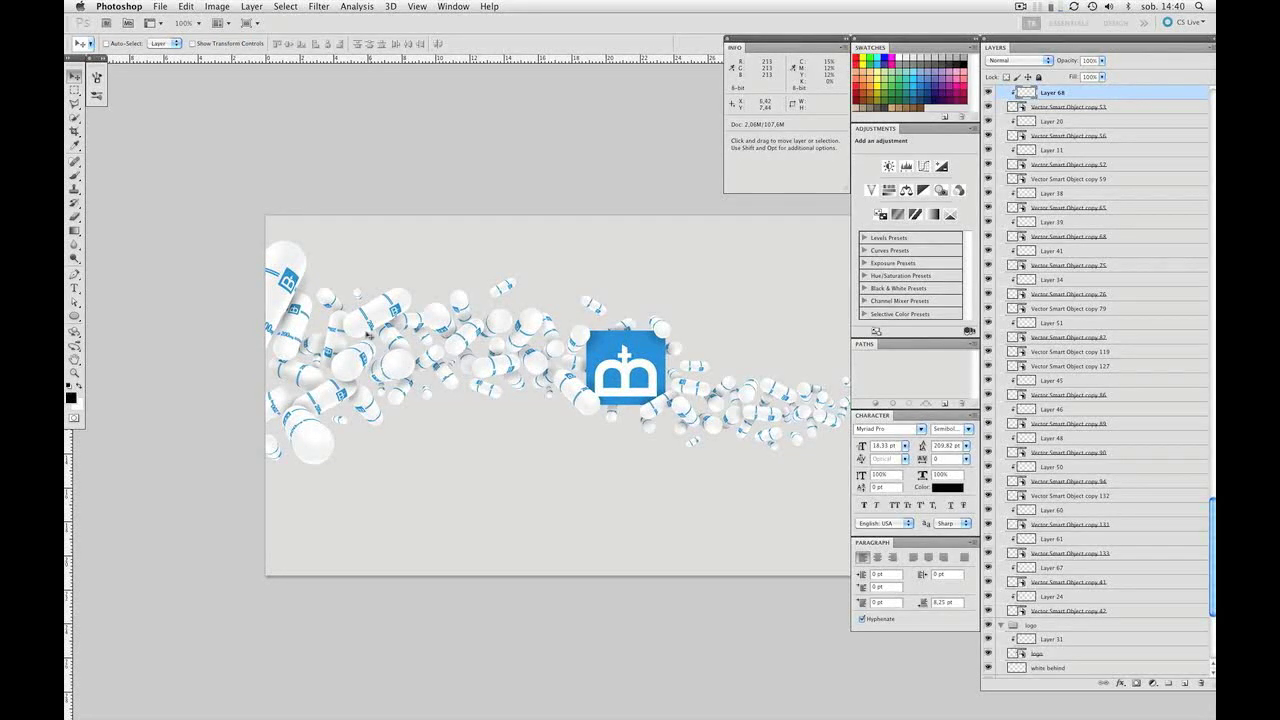
left_click_drag(400, 280, 353, 288)
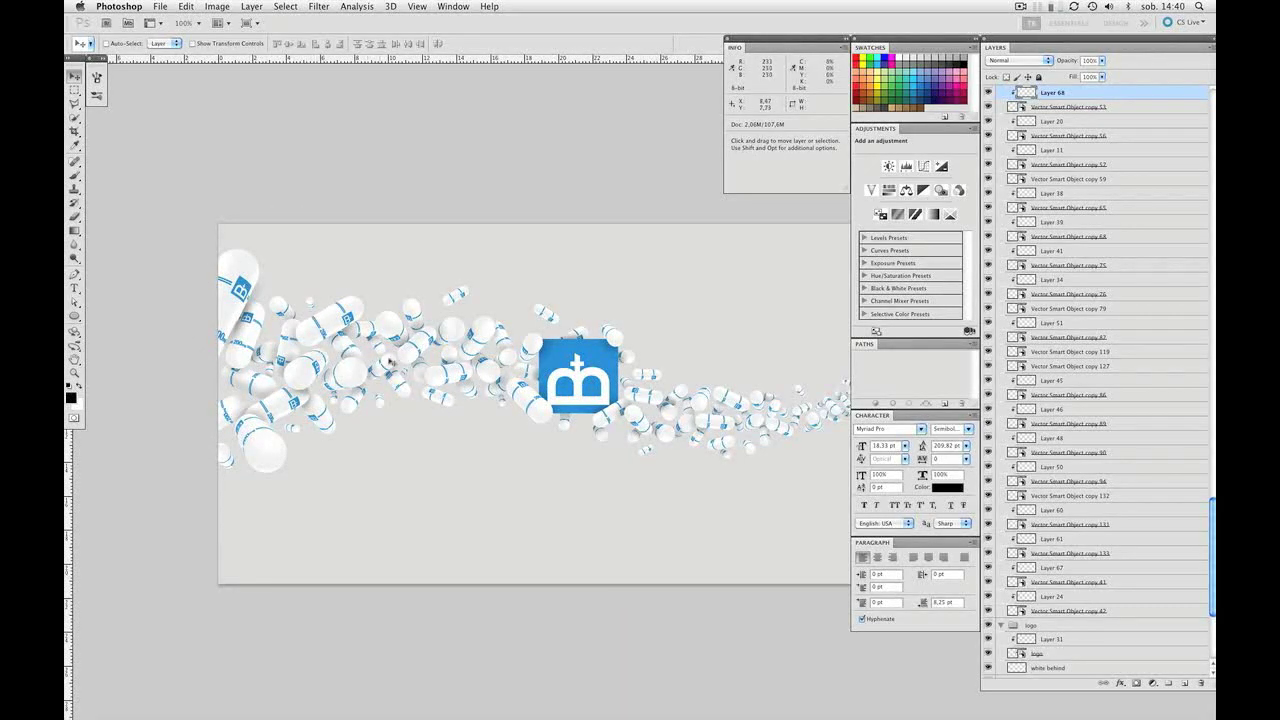
left_click_drag(462, 386, 426, 392)
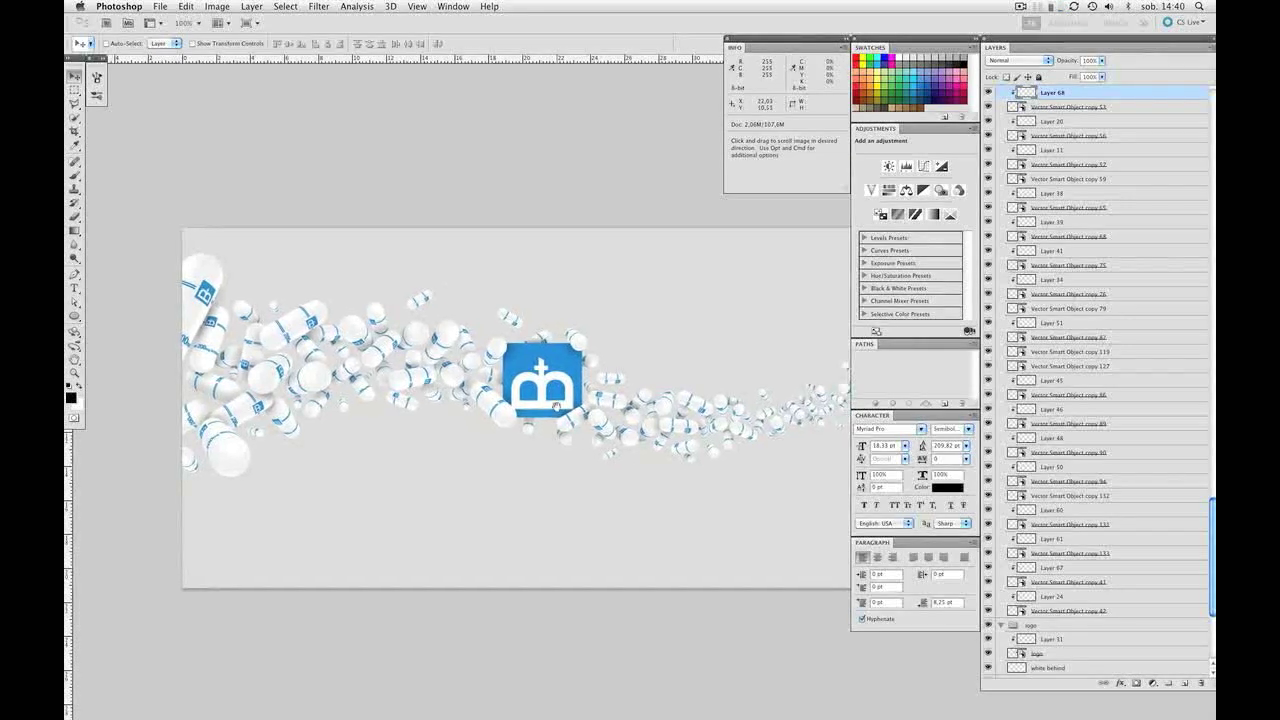
left_click_drag(551, 407, 580, 418)
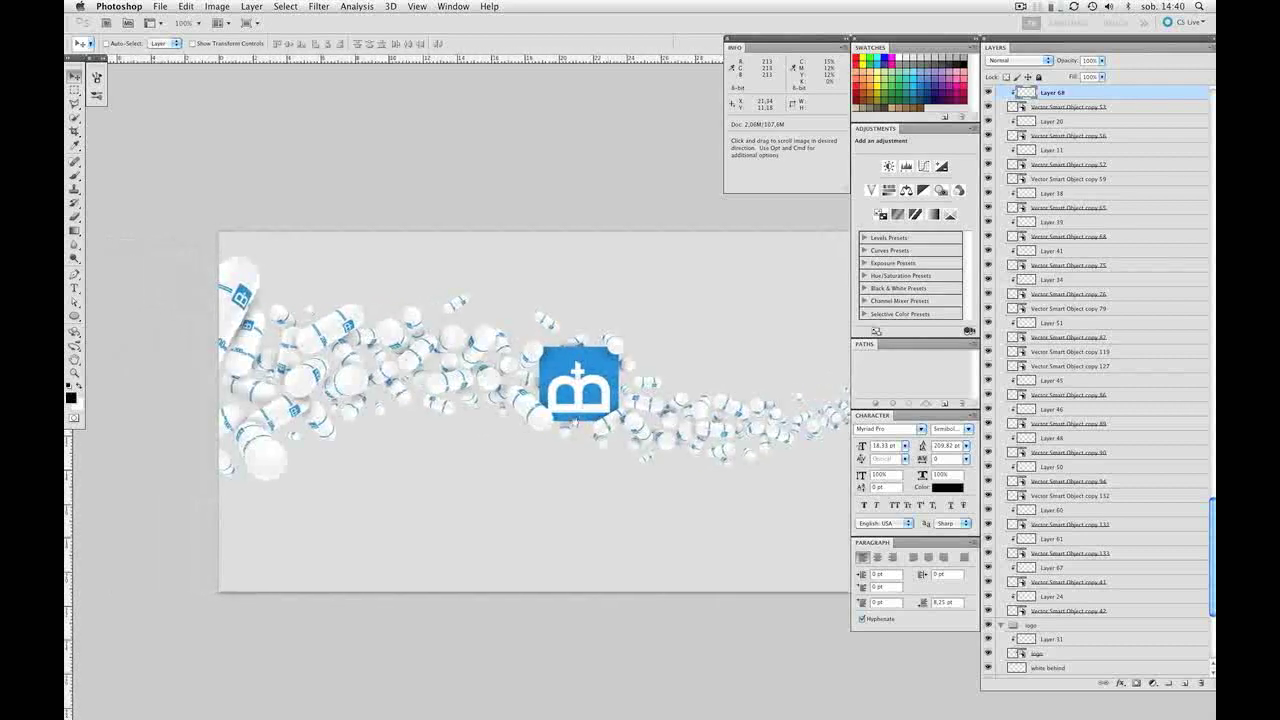
left_click_drag(436, 337, 558, 340)
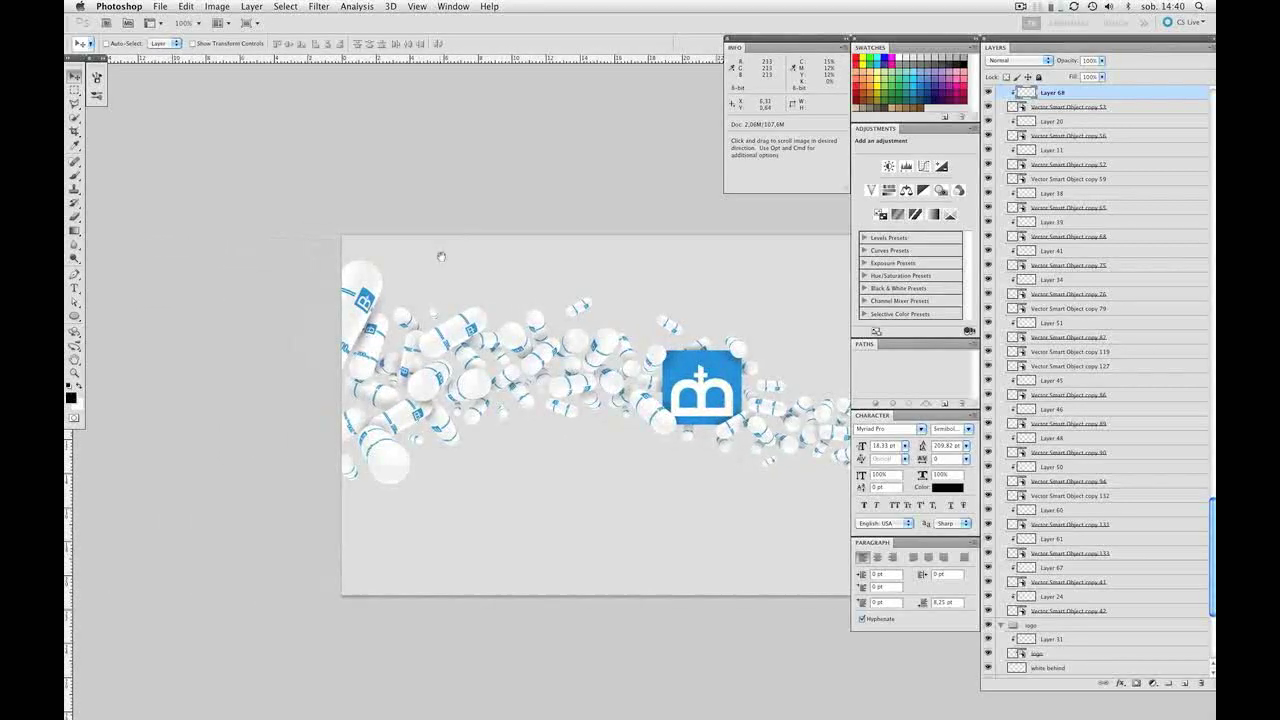
left_click(368, 294, "super")
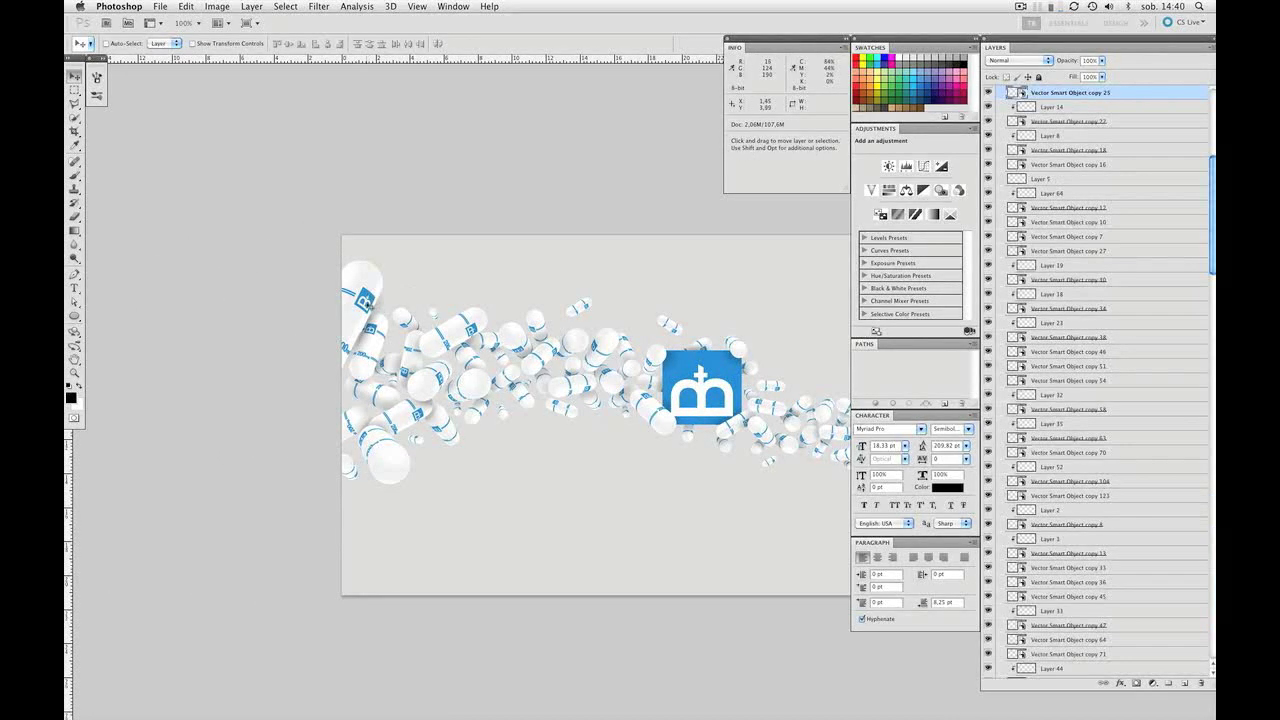
left_click(318, 6)
left_click(317, 8)
left_click(318, 6)
mouse_move(409, 130)
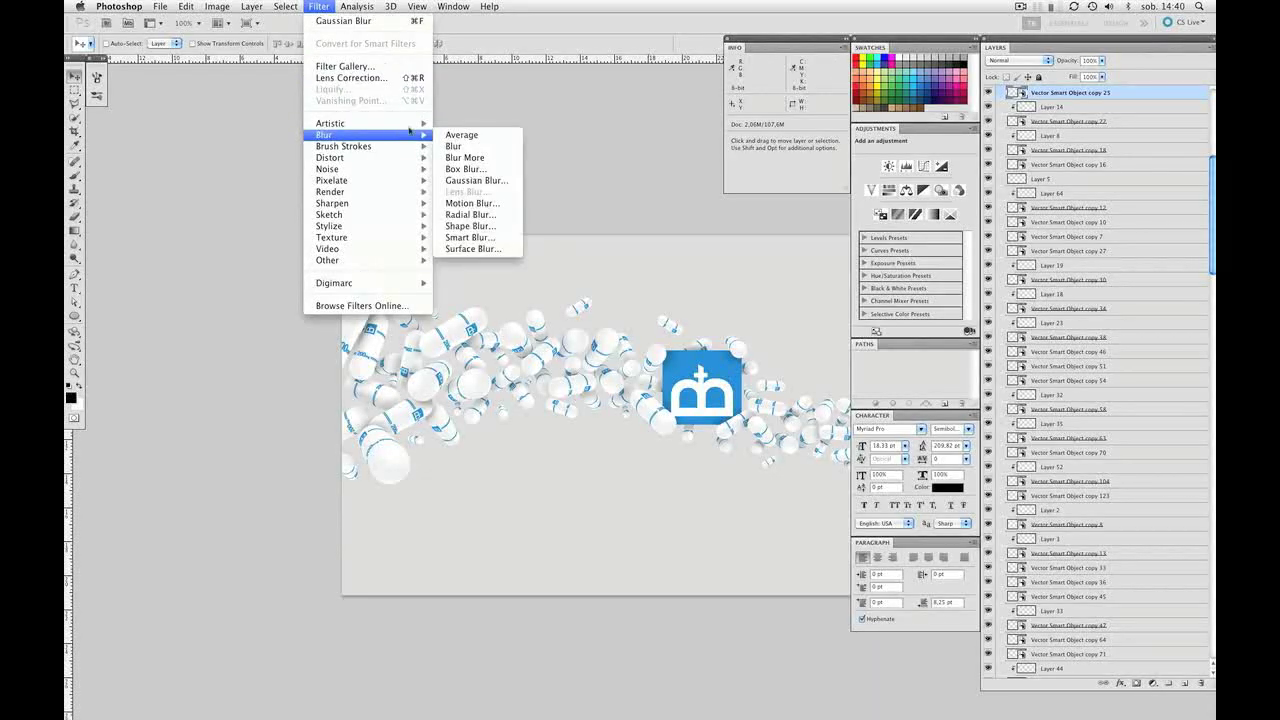
left_click(471, 180)
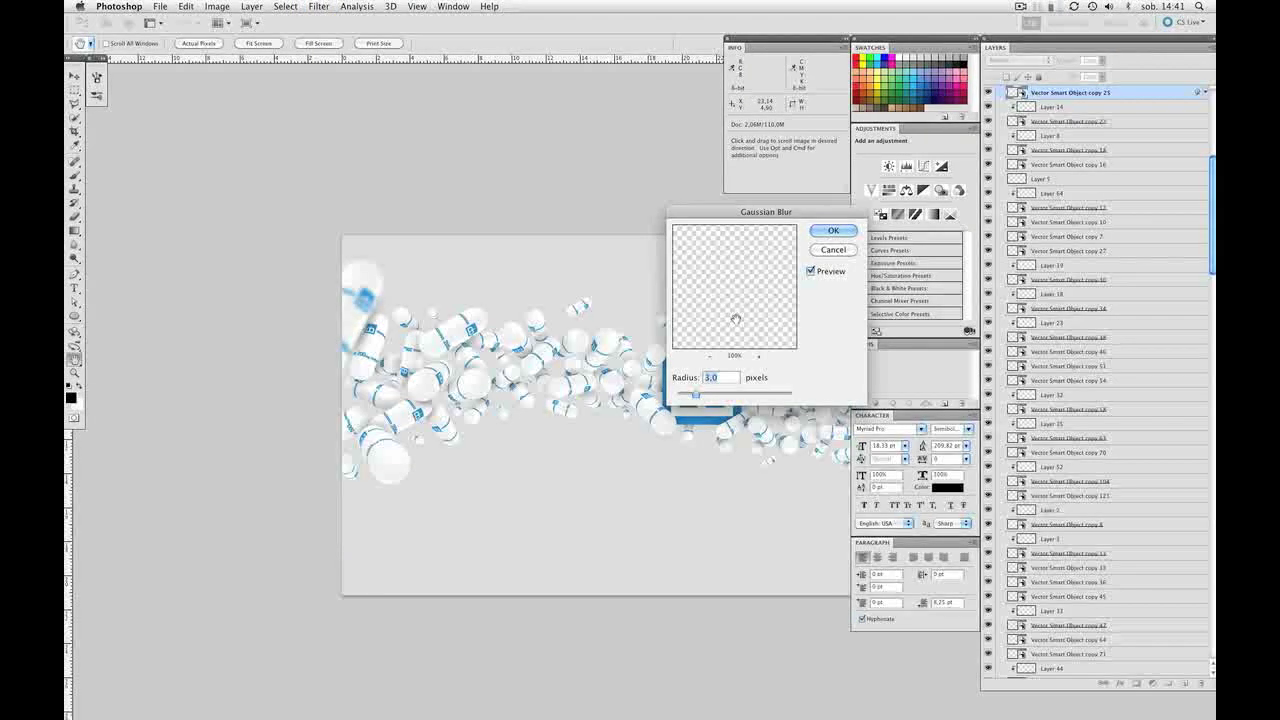
type("5")
key("Return")
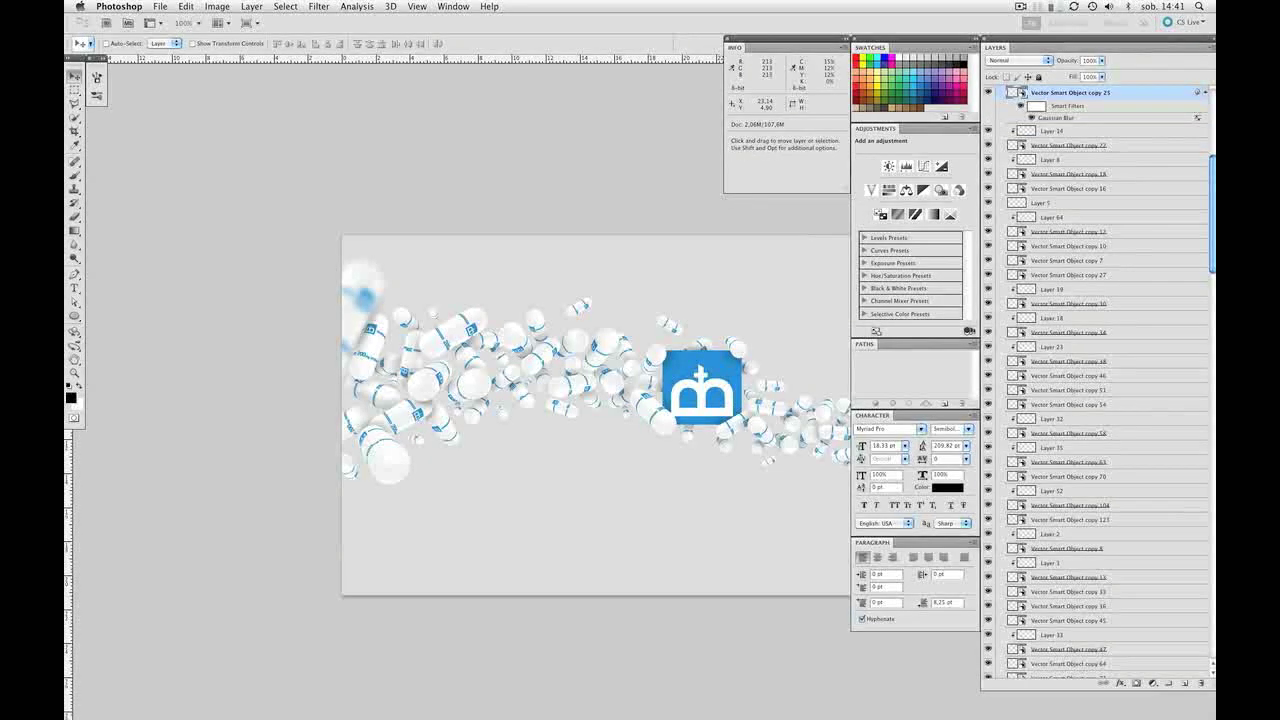
Step: Apply a Gaussian Blur with a 4-pixel radius to the large pill Vector Smart Object copy 7 at the stream's lower-left end
key("space")
left_click_drag(720, 381, 585, 386)
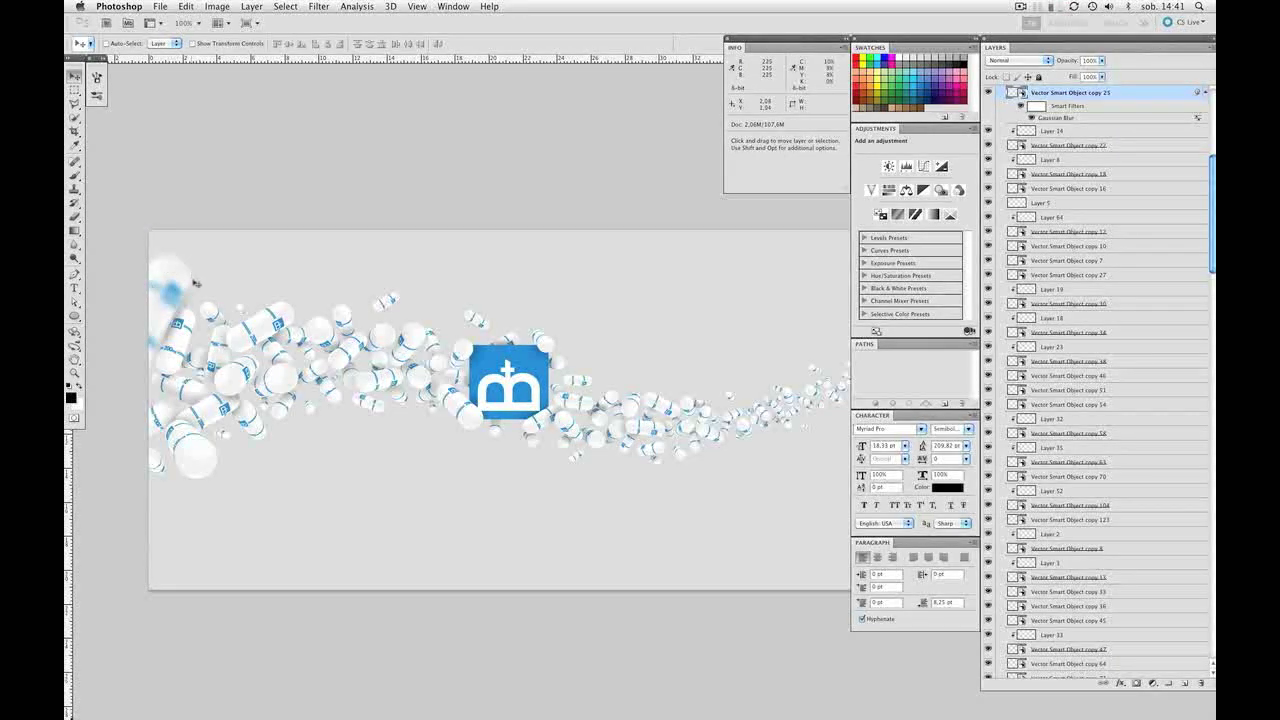
key("space")
left_click_drag(233, 319, 290, 282)
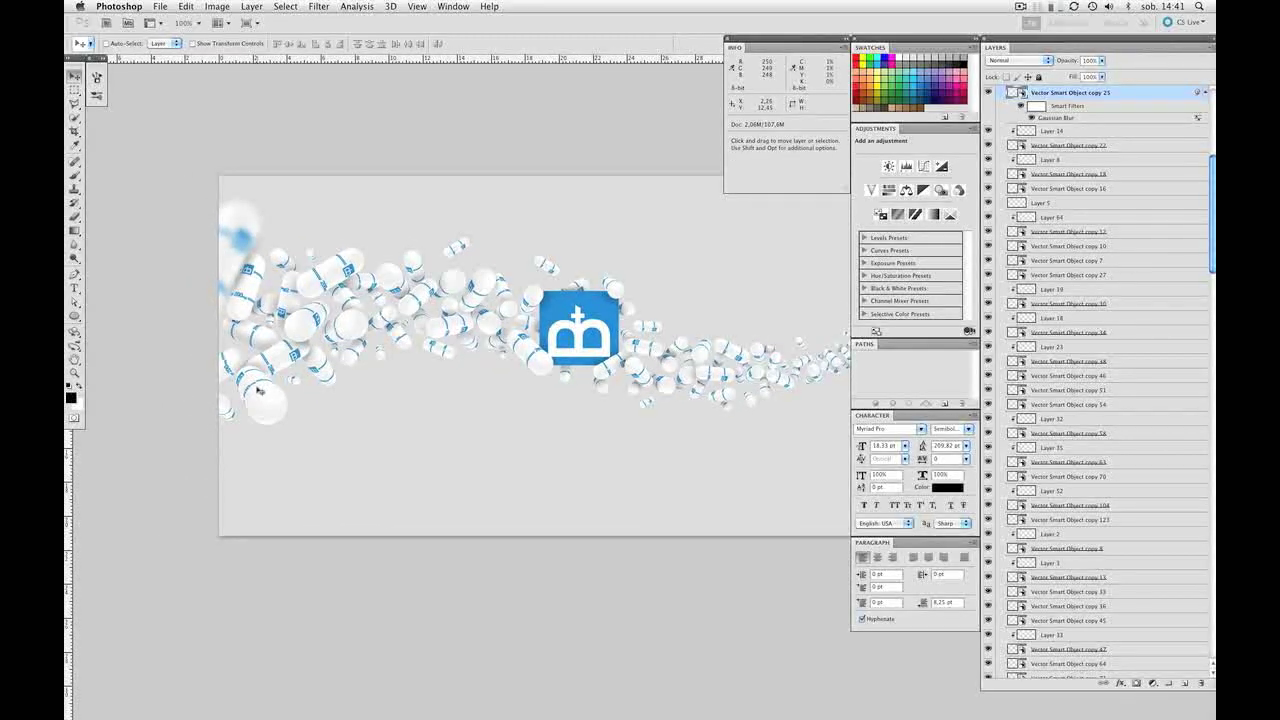
left_click(258, 390, "super")
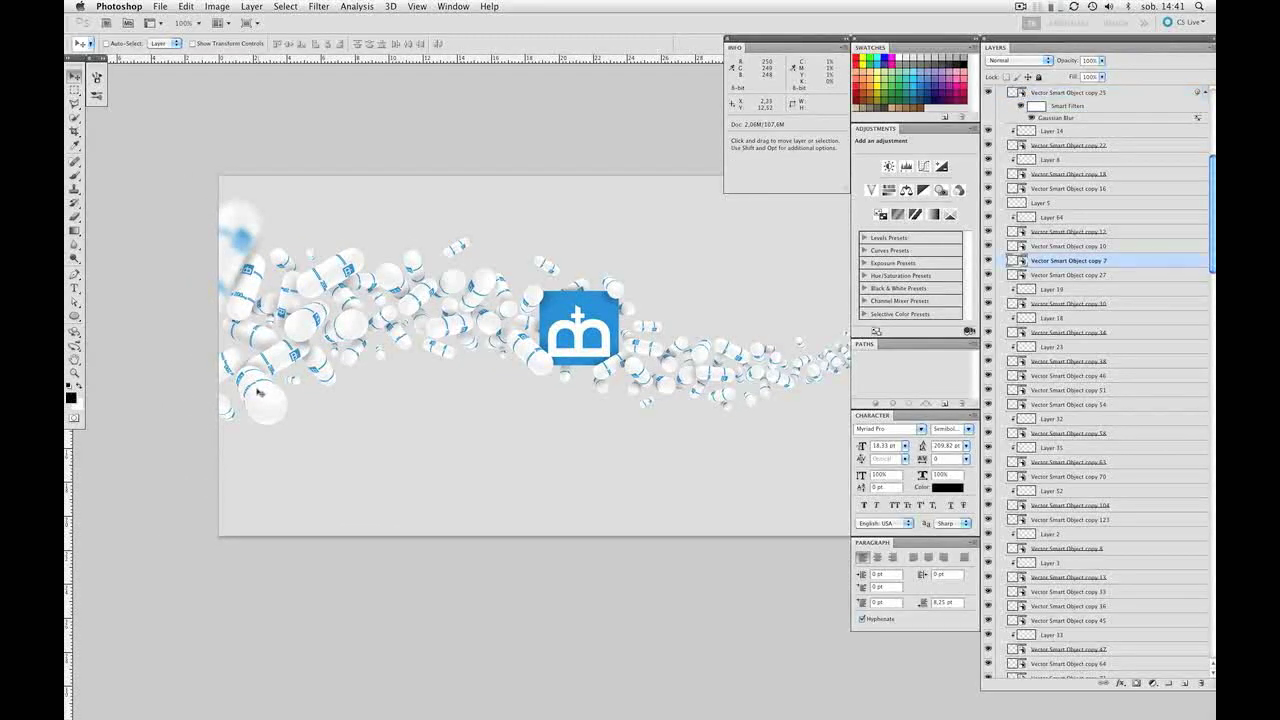
left_click(320, 7)
mouse_move(360, 134)
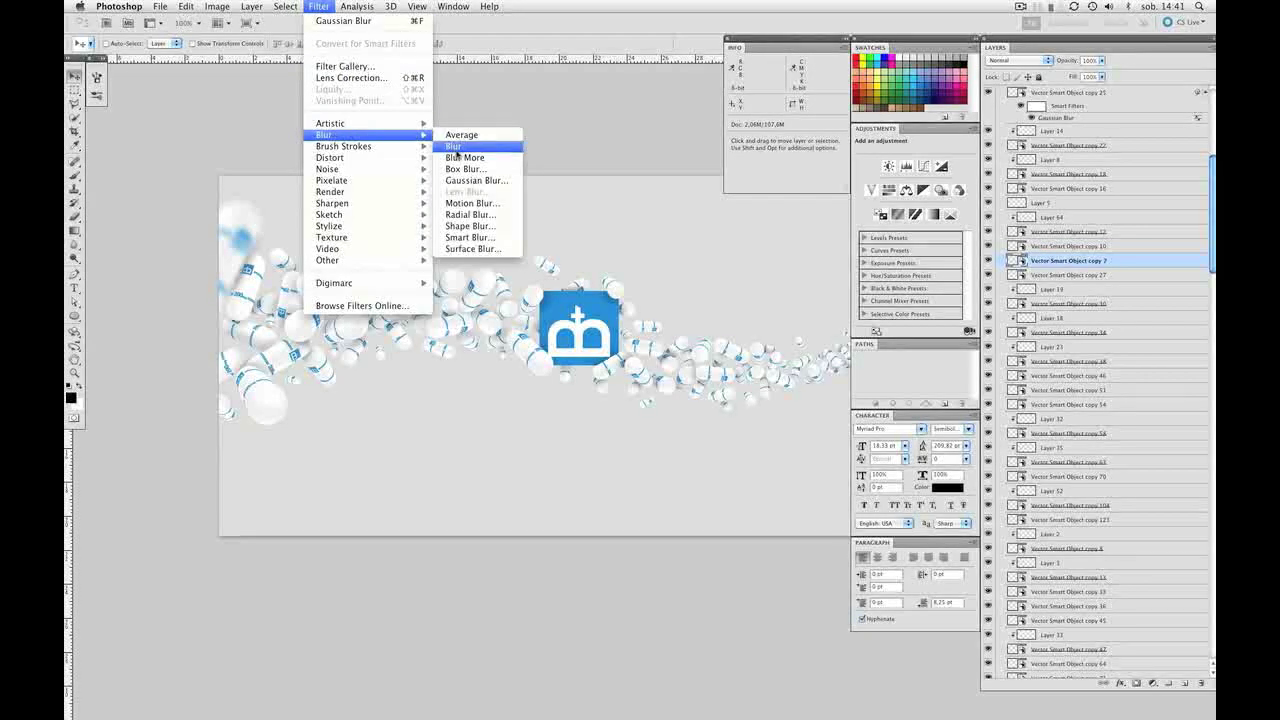
left_click(474, 181)
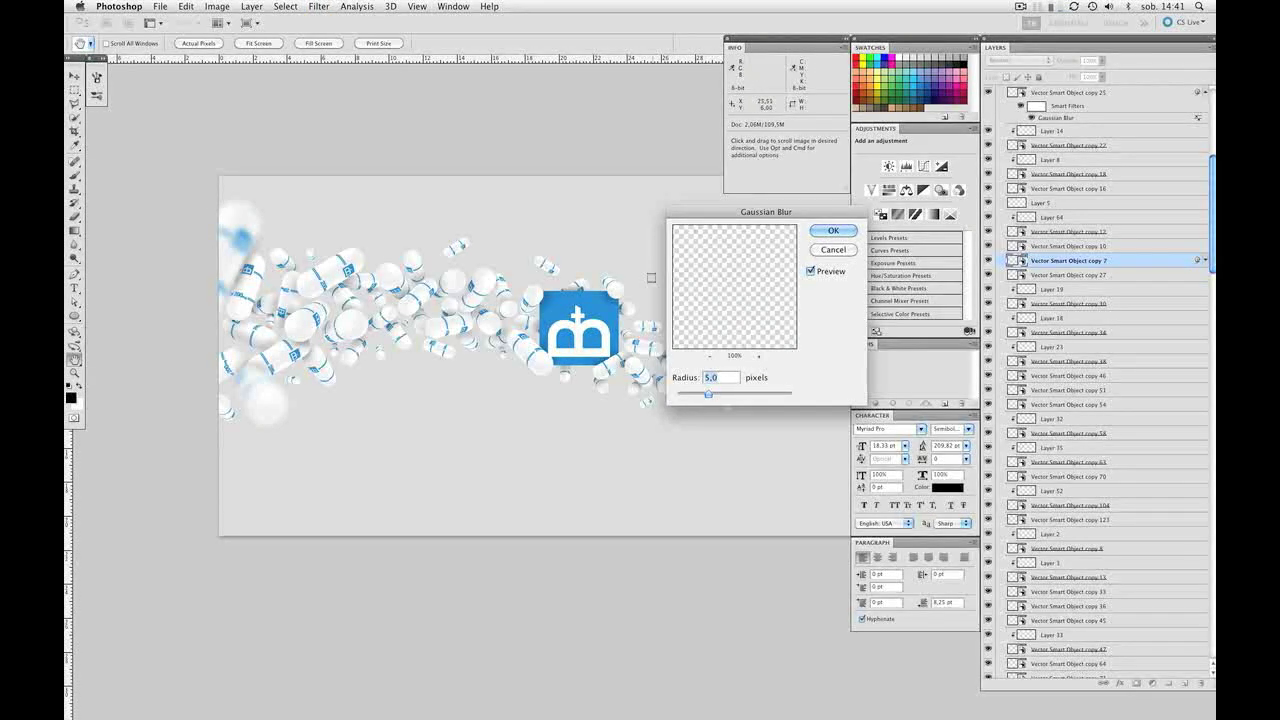
key("Down")
key("Down")
key("Down")
key("Down")
key("Down")
key("Return")
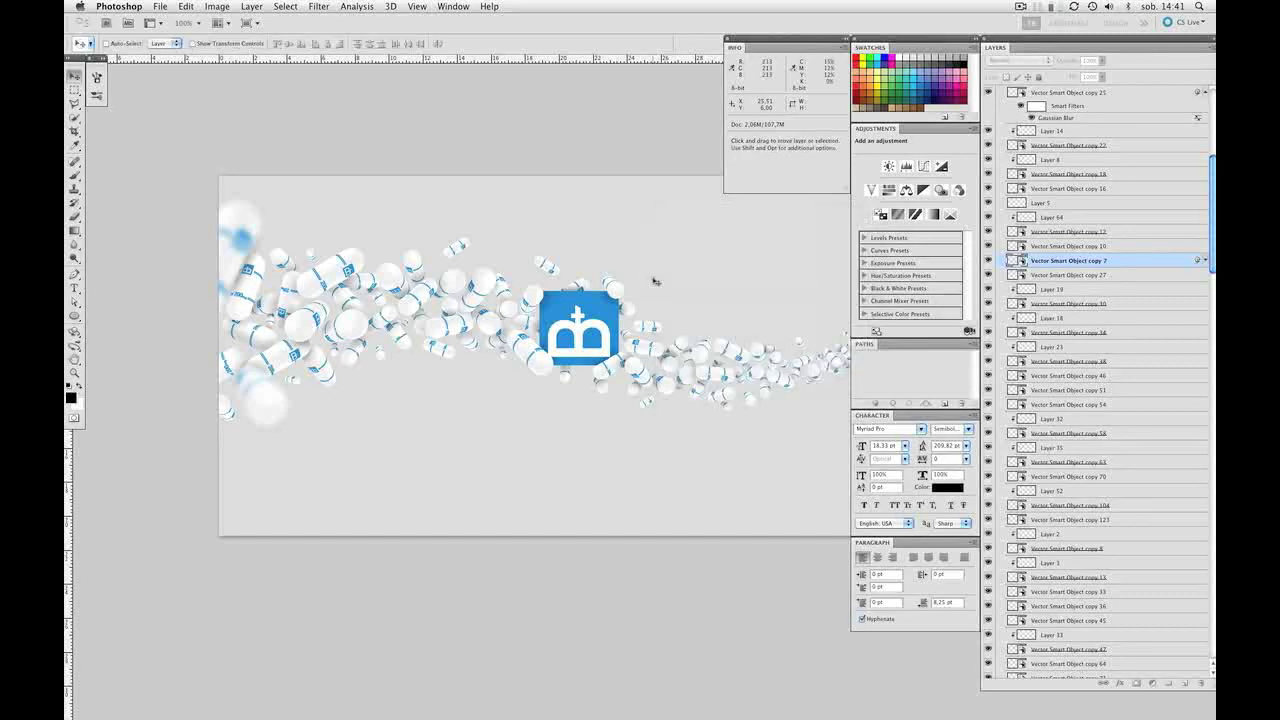
Step: Apply a Gaussian Blur with a 2.5-pixel radius to the large tilted pill Vector Smart Object copy 16 near the stream's upper-left edge
mouse_move(386, 350)
left_mouse_down()
mouse_move(436, 362)
mouse_move(244, 347)
mouse_move(381, 357)
left_mouse_up()
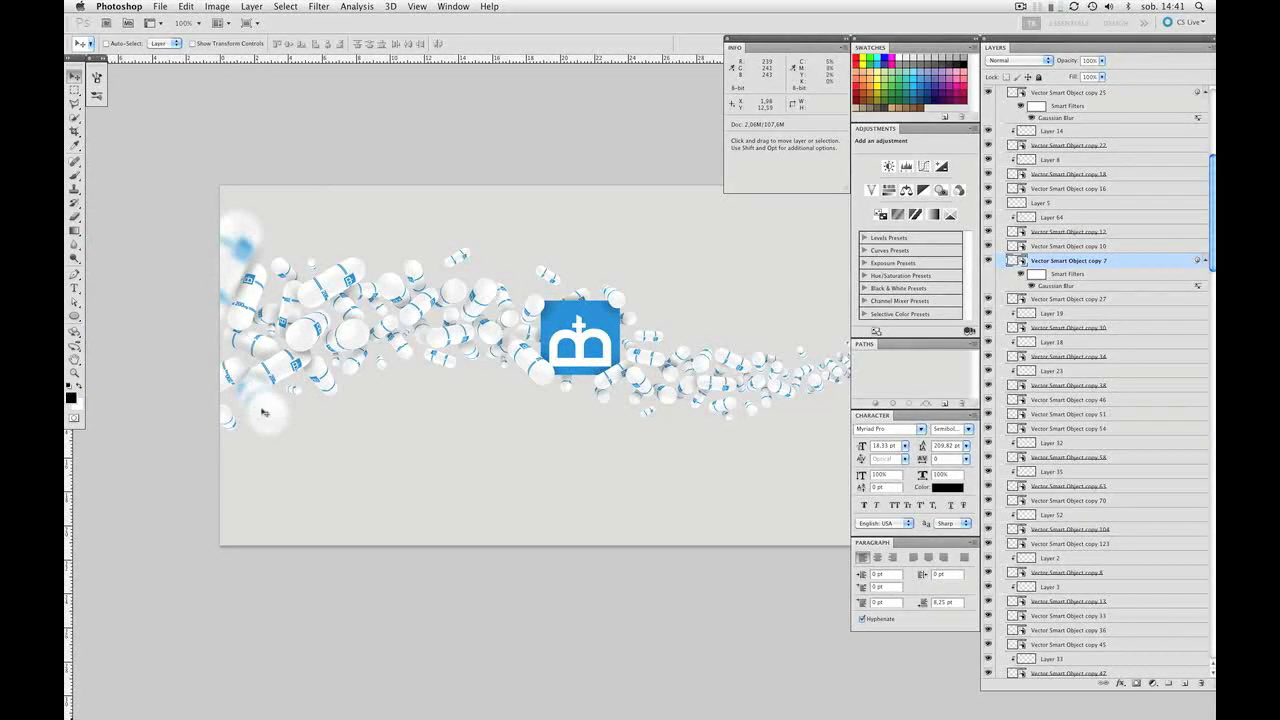
left_click(336, 285)
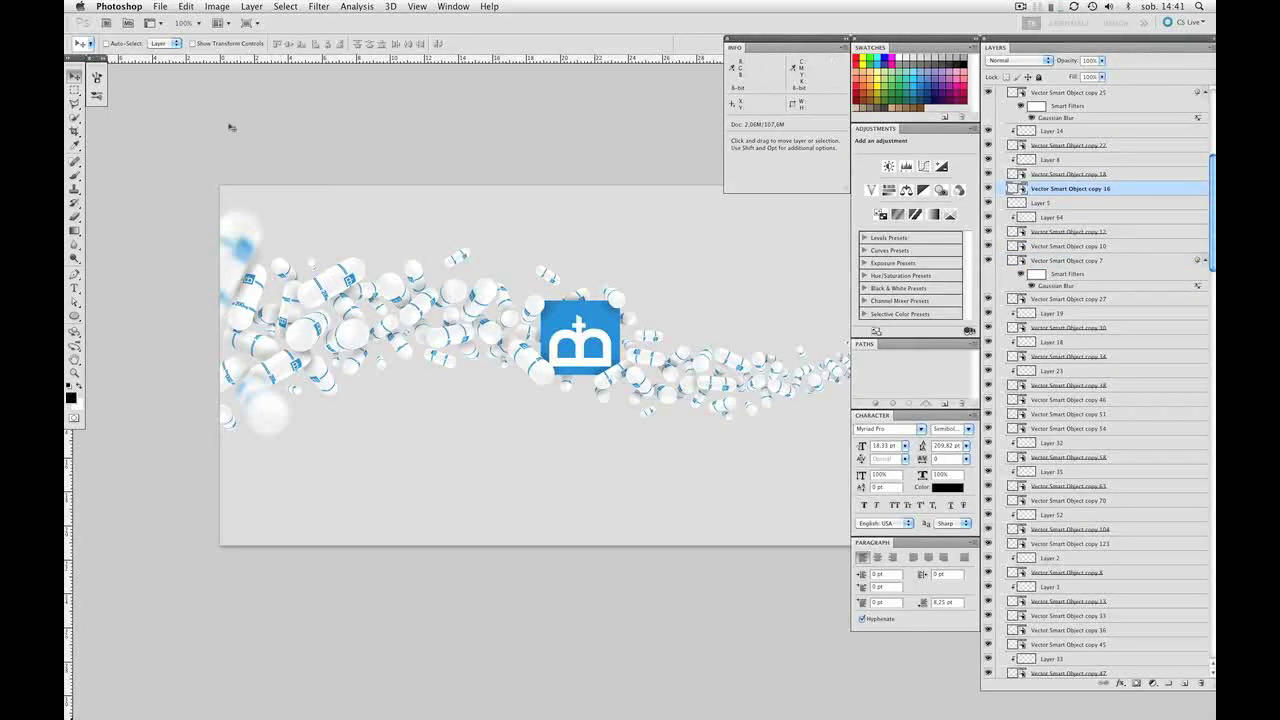
left_click(320, 6)
mouse_move(360, 138)
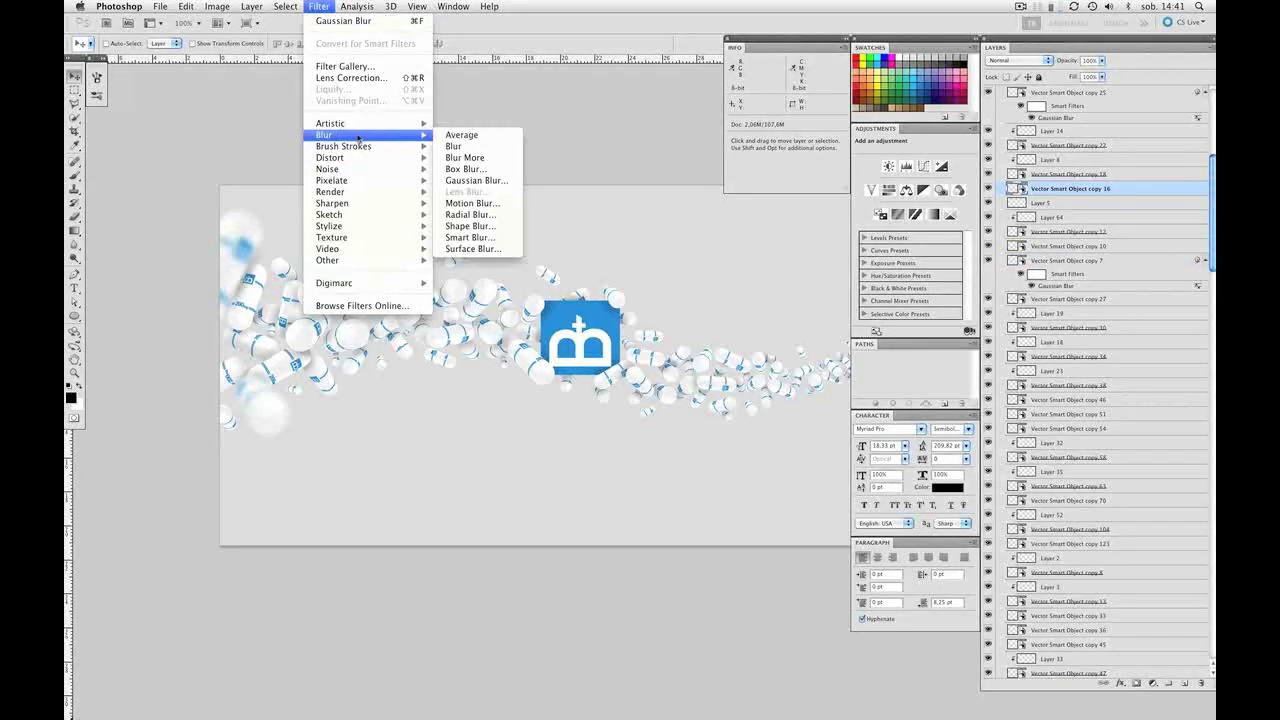
left_click(476, 180)
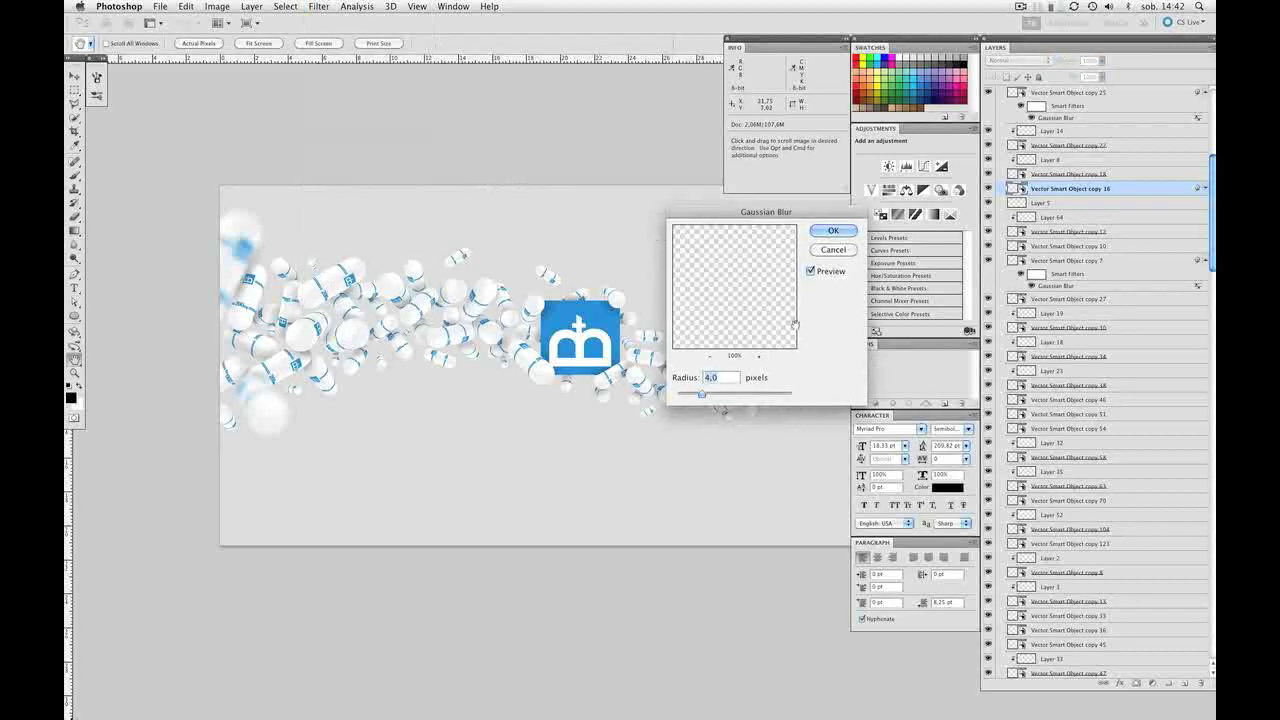
key("Down")
key("Down")
key("Down")
key("Down")
key("Down")
key("Down")
key("Down")
key("Down")
key("Down")
key("Down")
key("Down")
key("Down")
key("Up")
key("Up")
key("Up")
key("Up")
key("Return")
Step: Apply a 2.5-pixel Gaussian Blur to the neighbouring pills Vector Smart Object copy 10 and copy 18 in the left part of the stream
left_click_drag(305, 318, 372, 290)
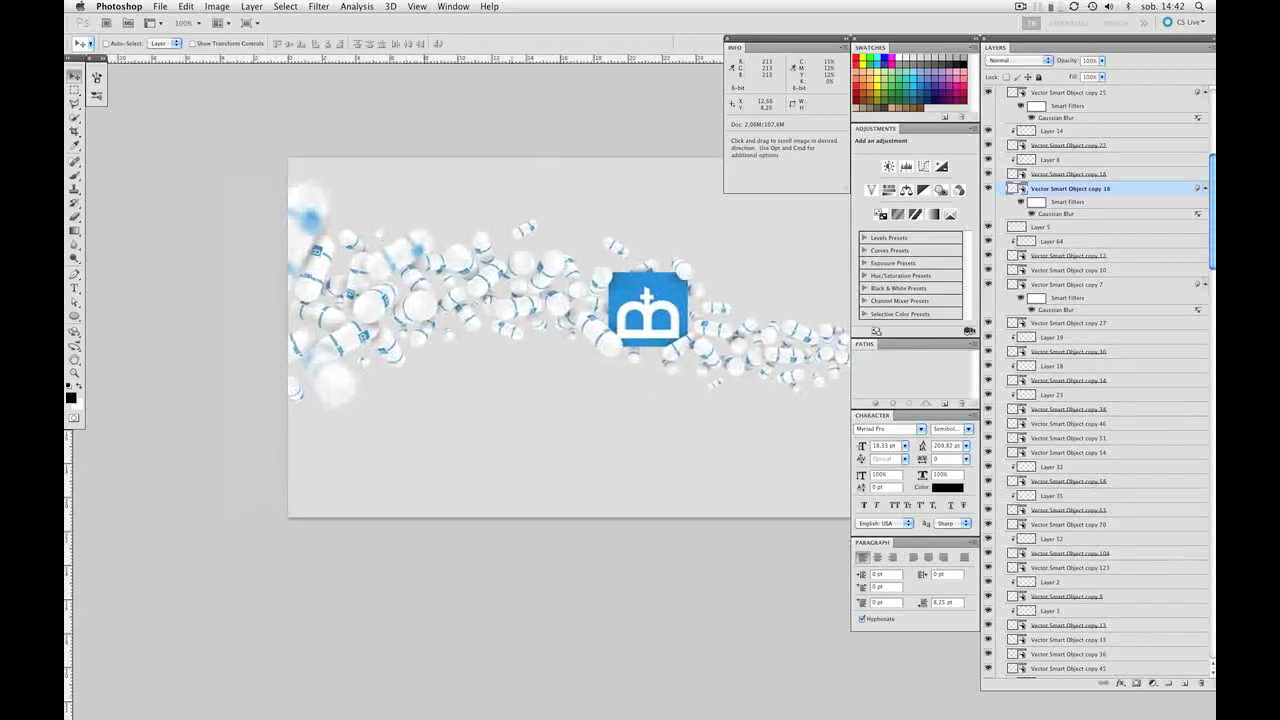
left_click(370, 305, "super")
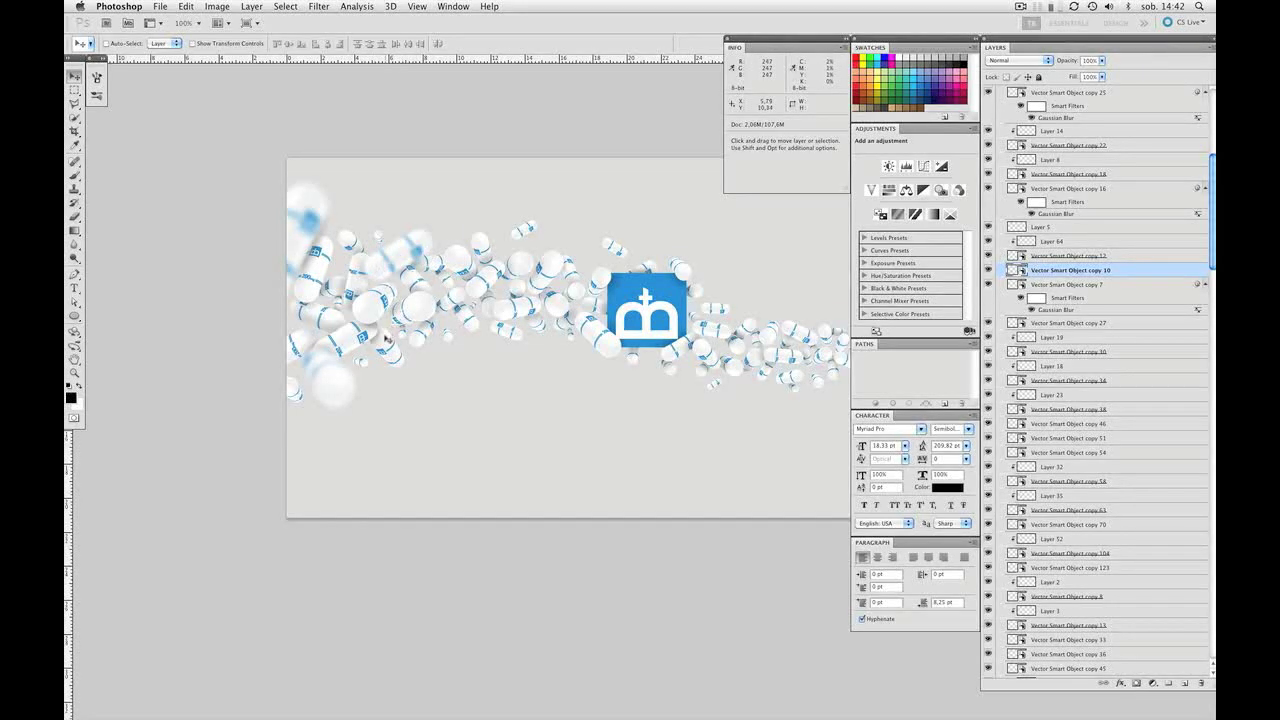
key("alt+super+f")
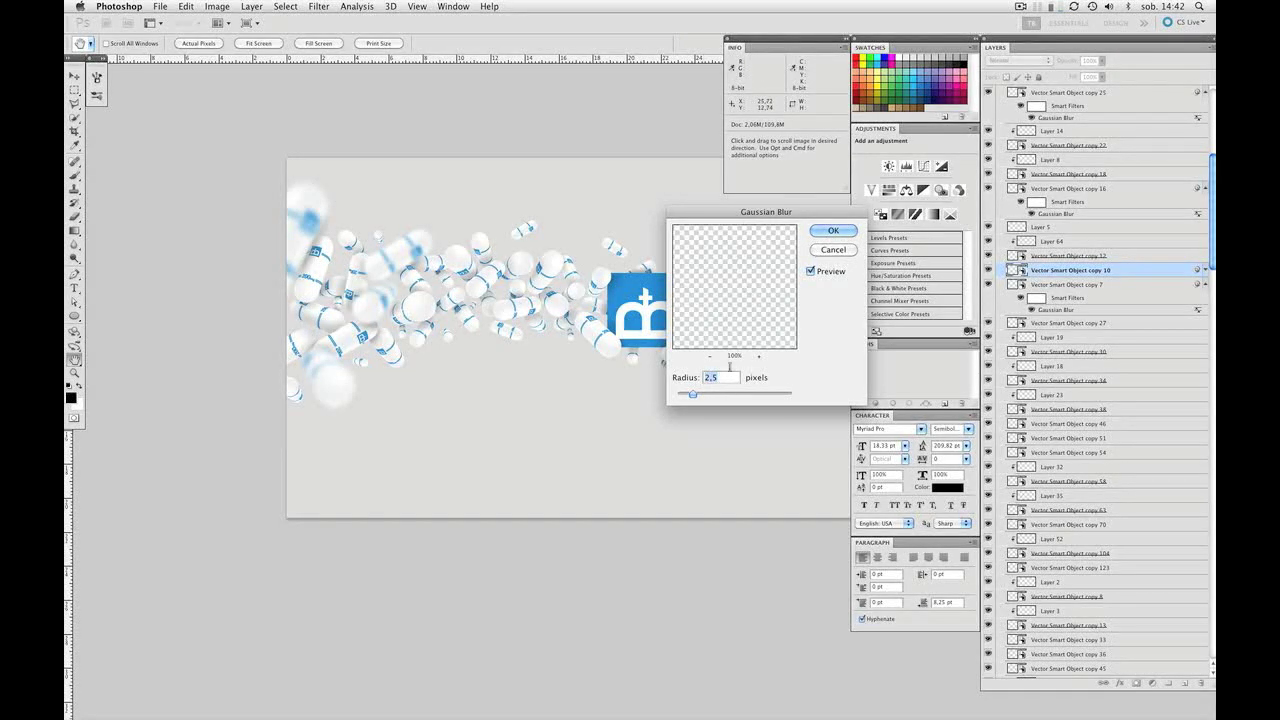
left_click(831, 232)
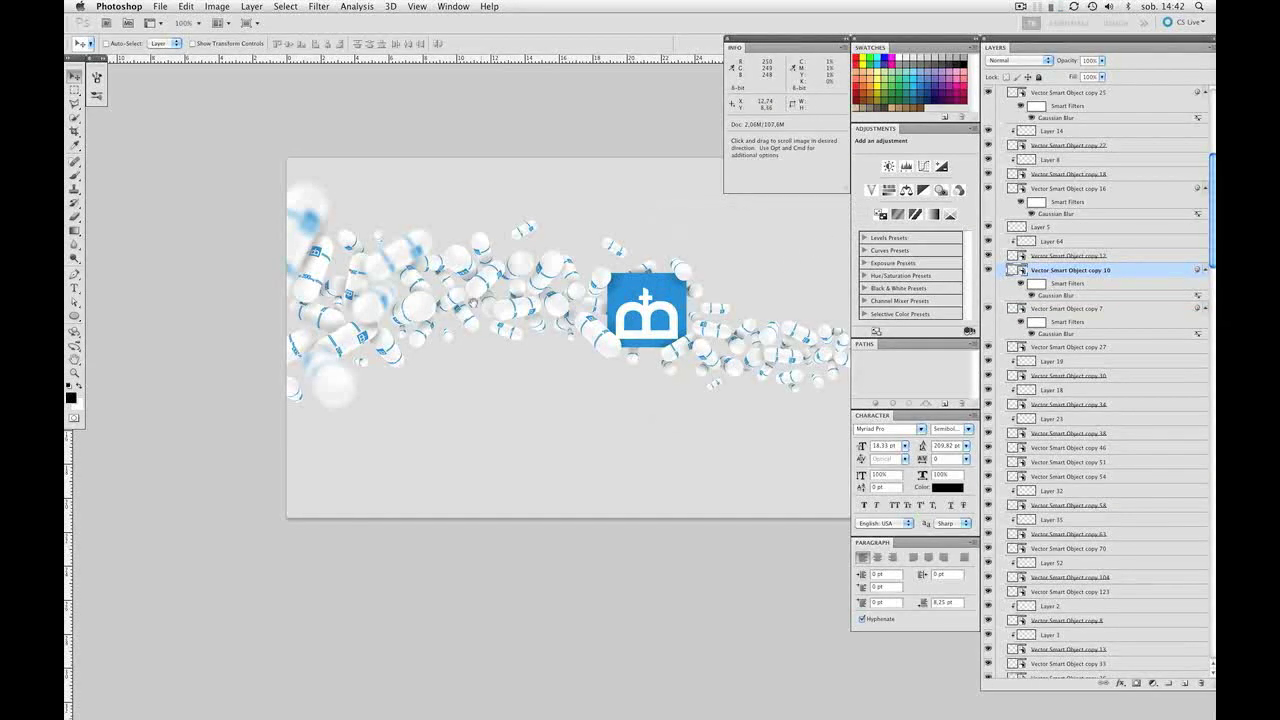
left_click_drag(460, 298, 501, 313)
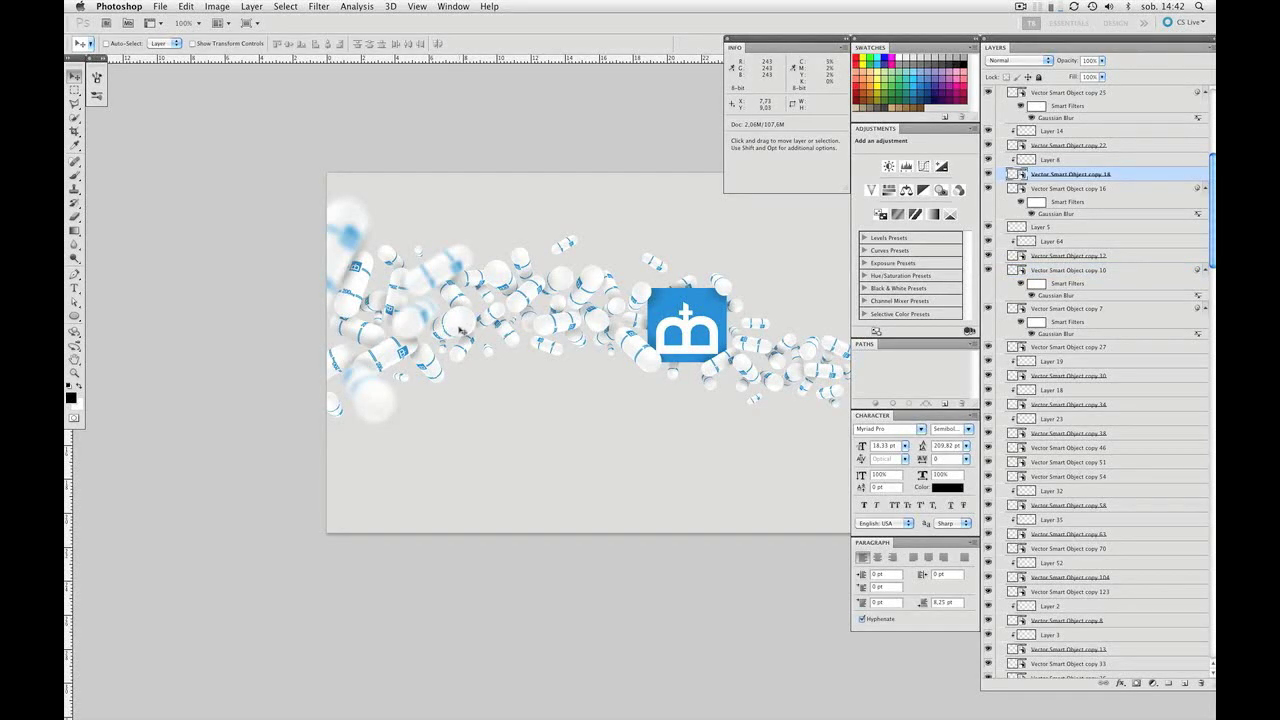
key("super+alt+f")
left_click(834, 232)
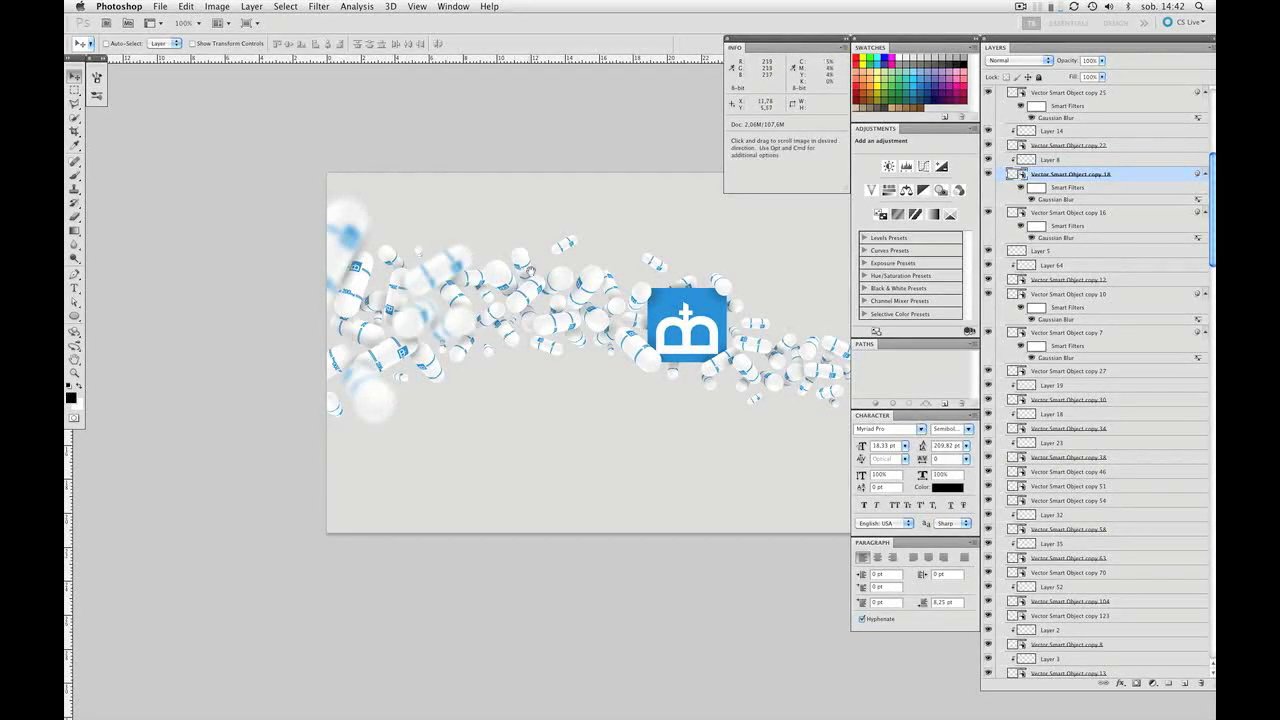
Step: Apply a 2.5-pixel Gaussian Blur to the small pills Vector Smart Object copy 54 and copy 52 at the stream's left end
left_click_drag(529, 271, 465, 302)
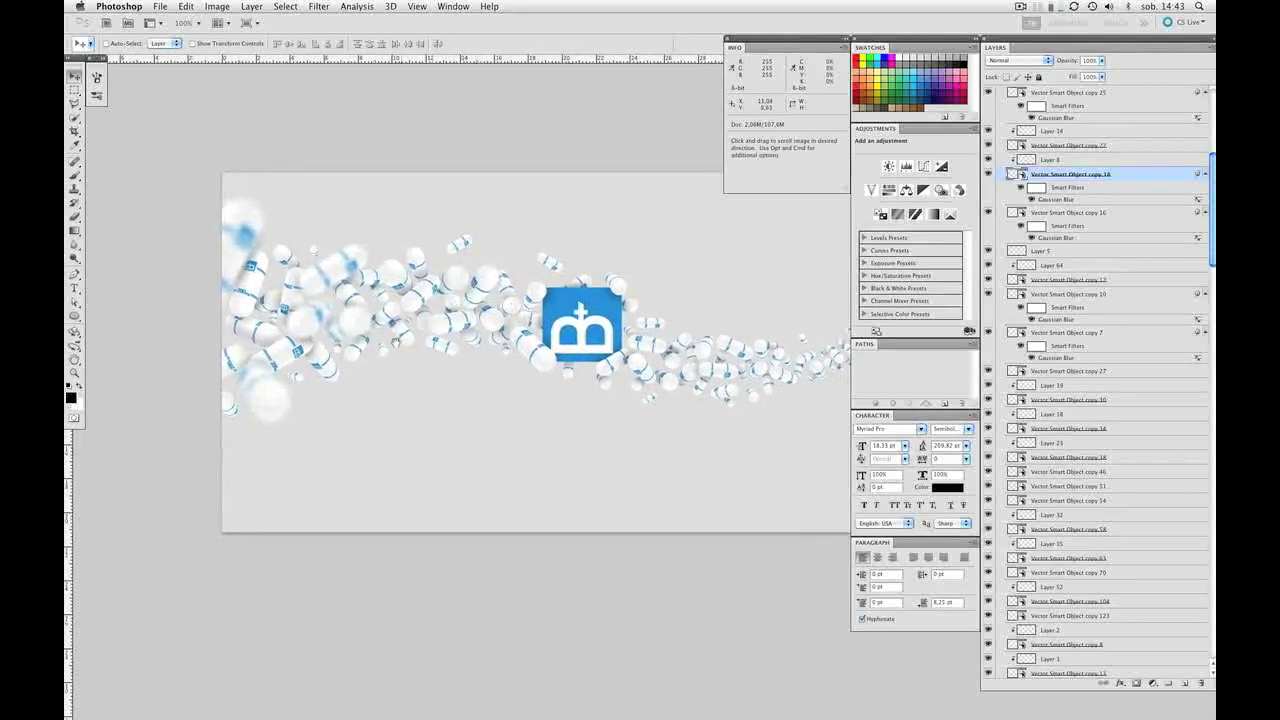
left_click_drag(588, 333, 543, 333)
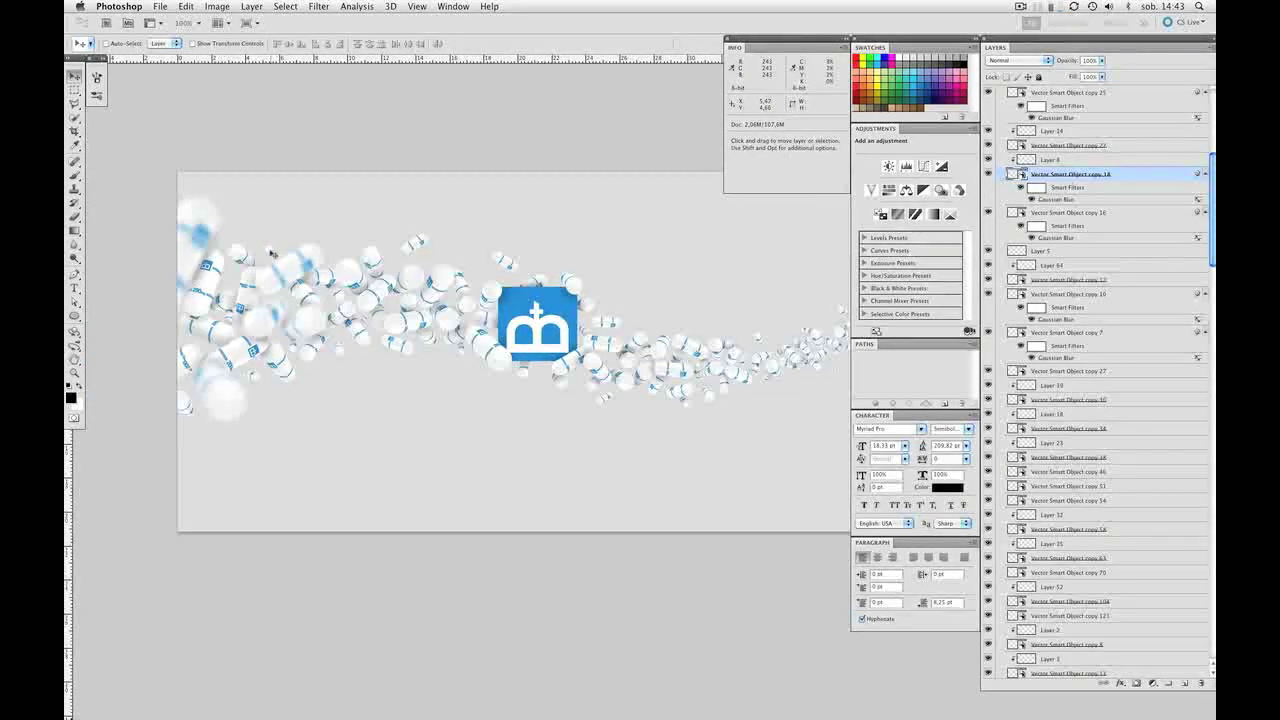
left_click_drag(275, 258, 305, 251)
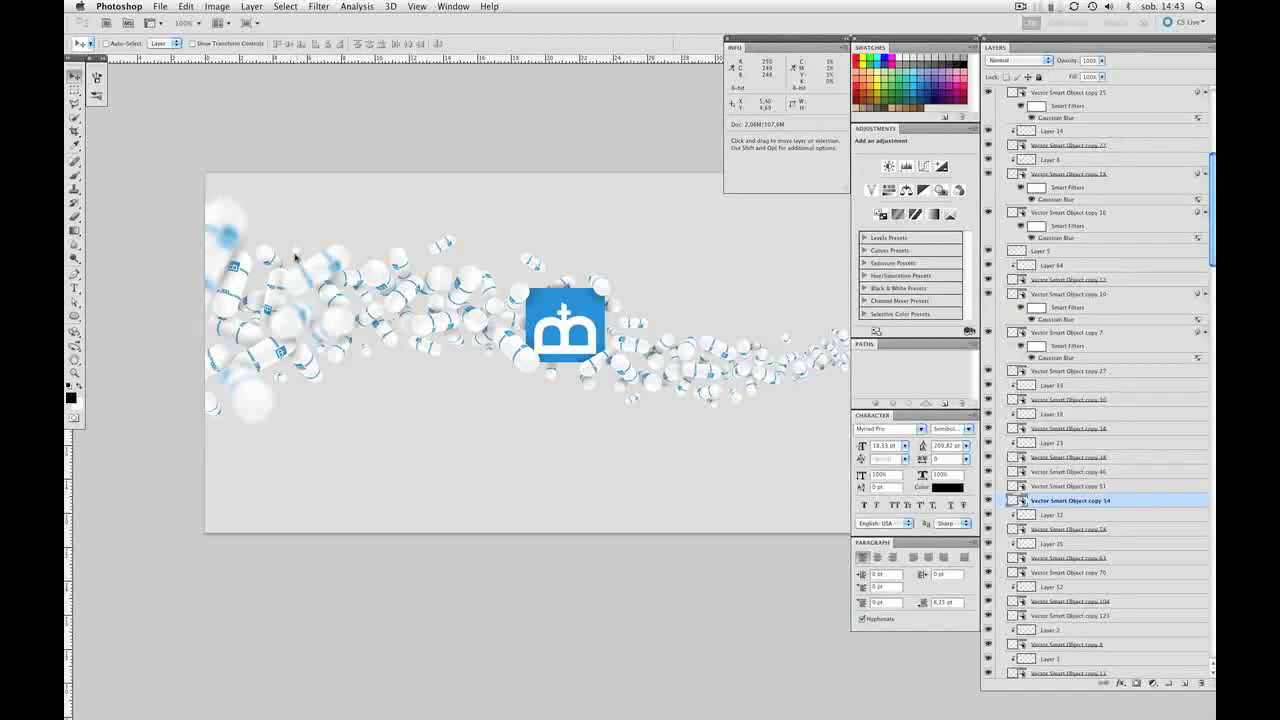
key("super+alt+f")
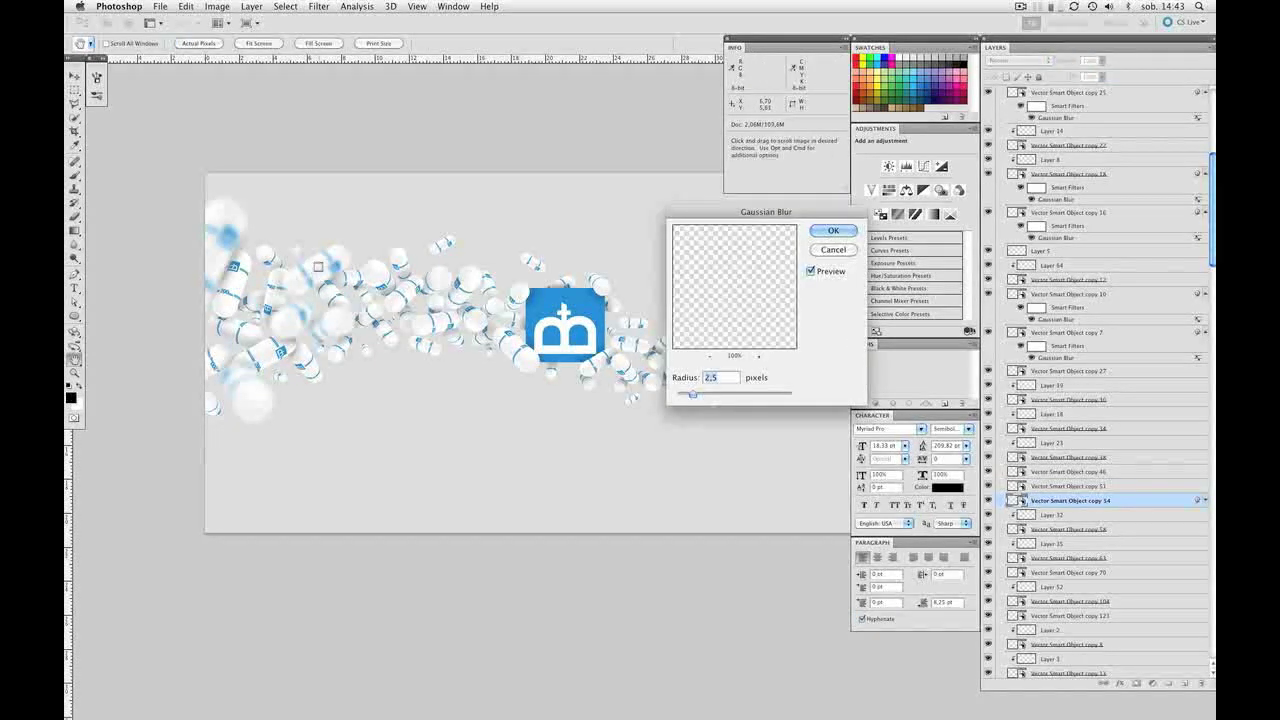
key("Return")
left_click(290, 371, "super")
key("super+alt+f")
key("Return")
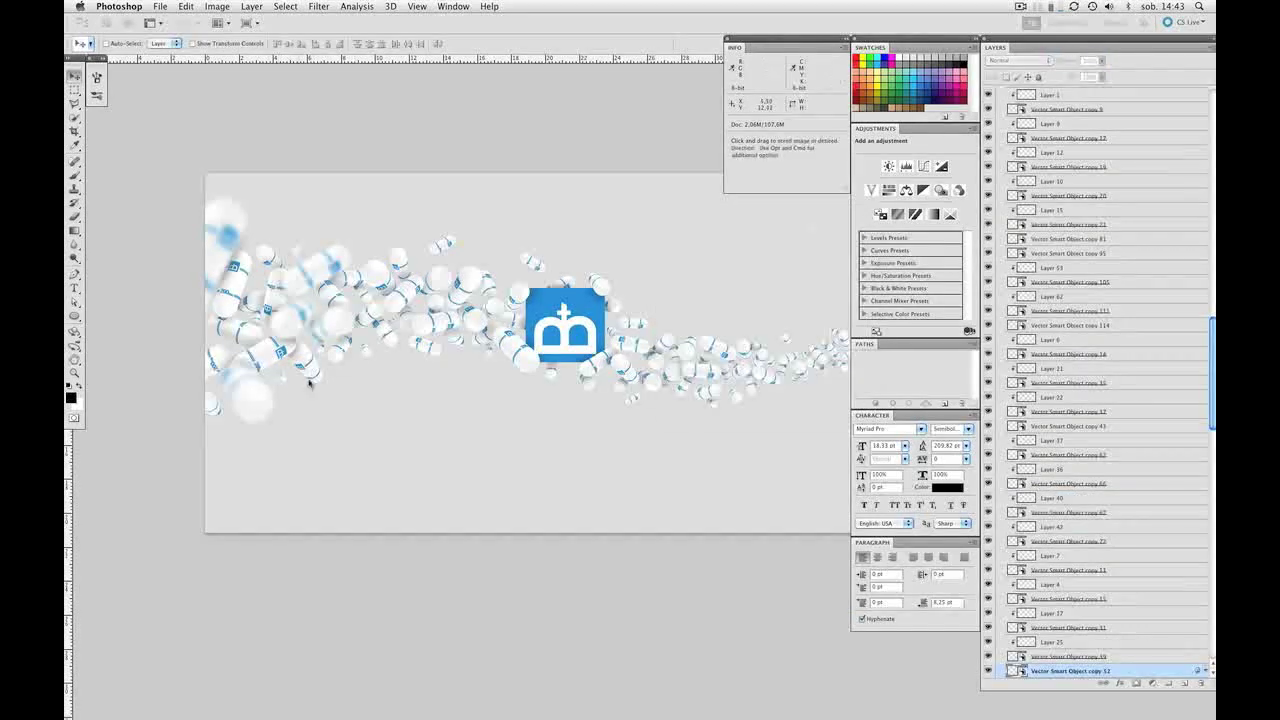
Step: Apply a Gaussian Blur with a 2.5-pixel radius to the small pill Vector Smart Object copy 56
left_click(319, 351, "super")
key("super+alt+f")
key("Return")
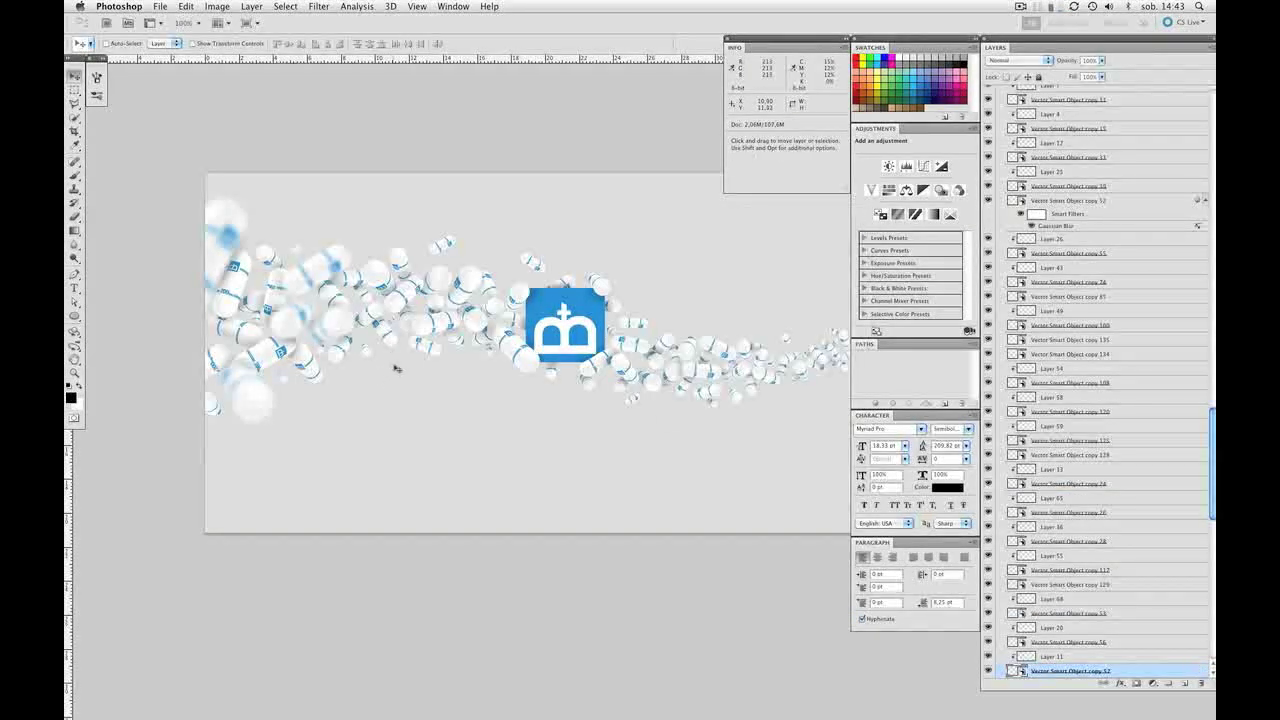
left_click_drag(388, 341, 361, 332)
left_click(361, 332, "super")
left_click(1057, 641)
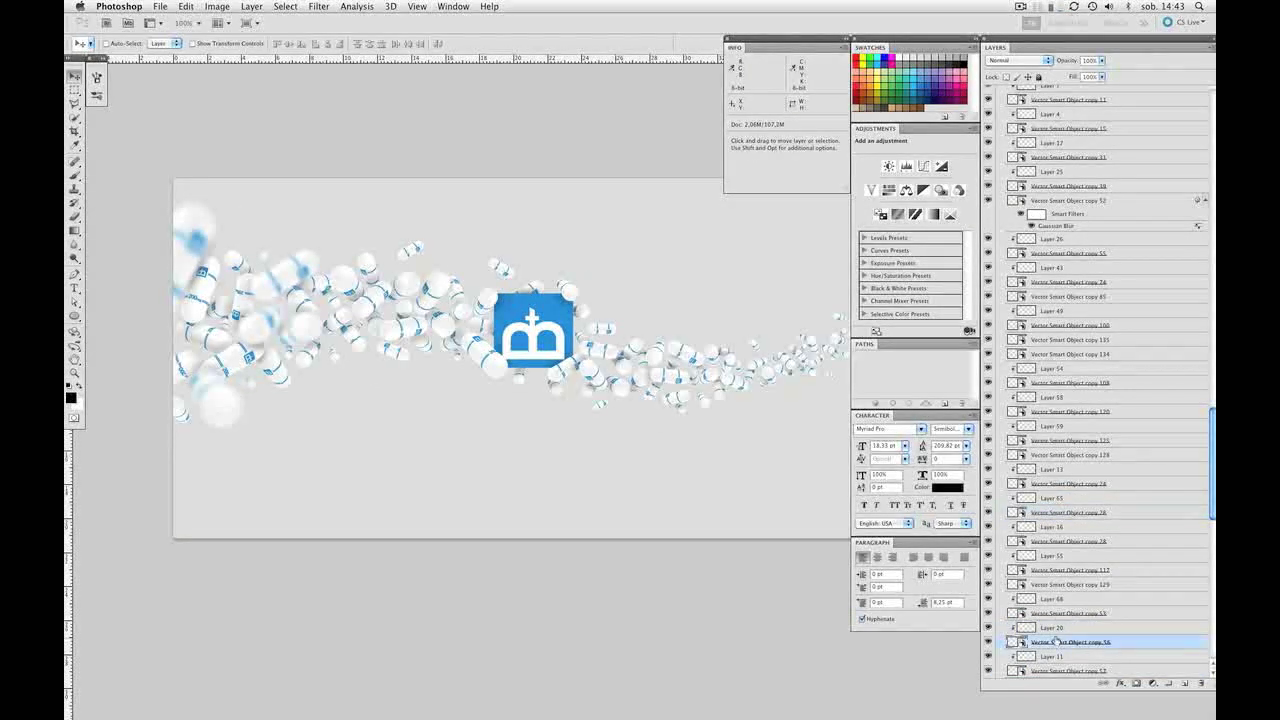
key("alt+super+f")
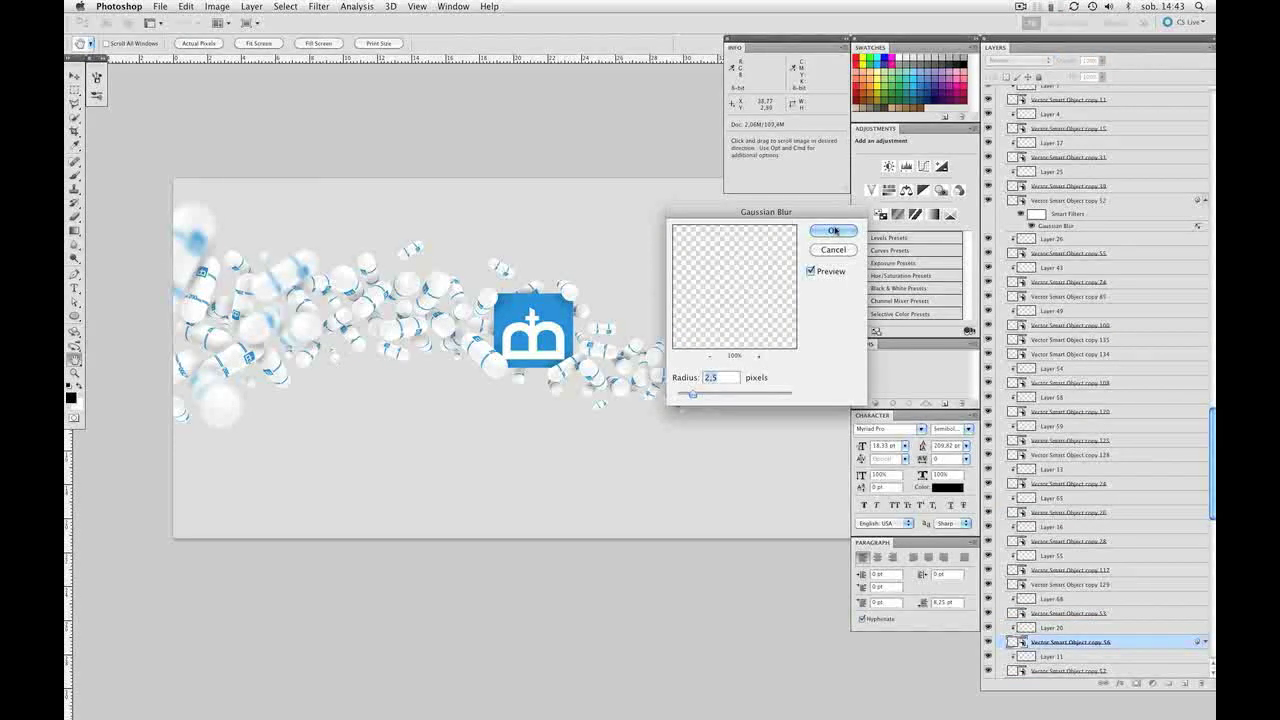
left_click(835, 230)
Step: Apply a Gaussian Blur with a 2.5-pixel radius to the small pill Vector Smart Object copy 64 below the stream, just right of the logo
left_click_drag(459, 352, 417, 366)
left_click_drag(530, 358, 457, 363)
left_click(486, 423, "super")
key("alt+super+f")
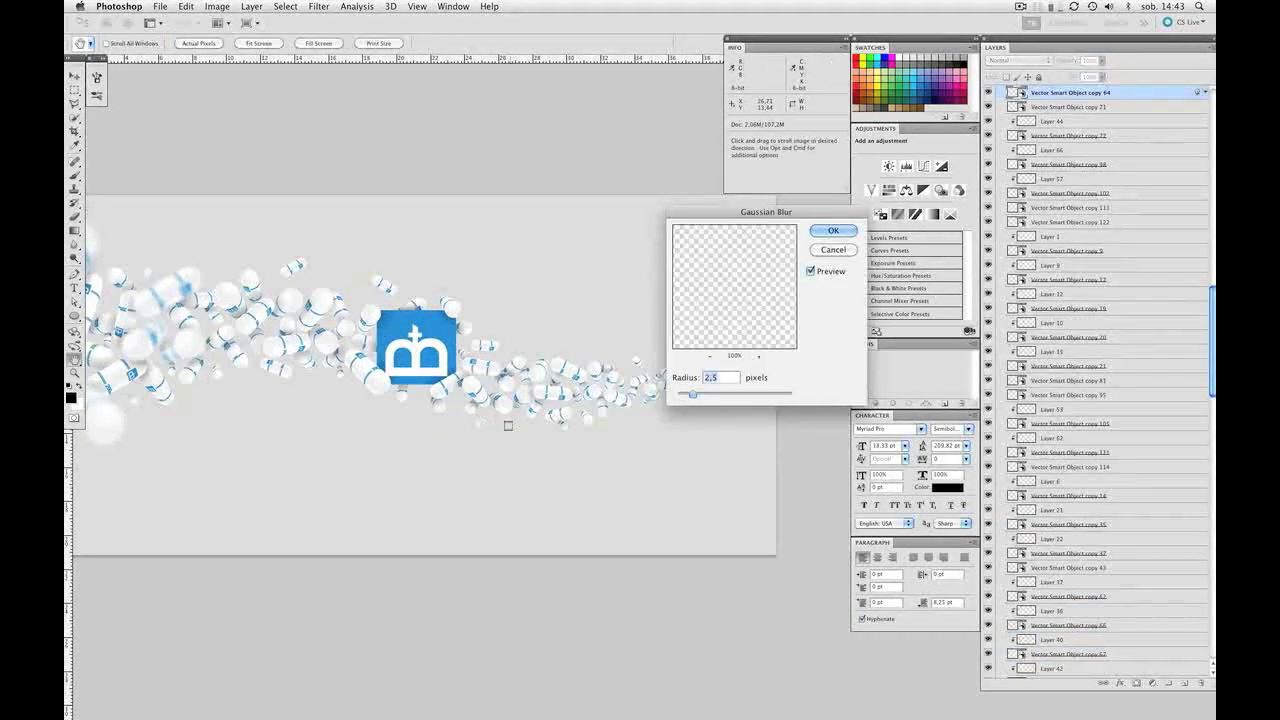
key("Return")
Step: Apply a Gaussian Blur to the tiny pills Vector Smart Object copy 127 and copy 133 at the far right of the stream
left_click_drag(593, 390, 563, 396)
left_click(688, 404, "super")
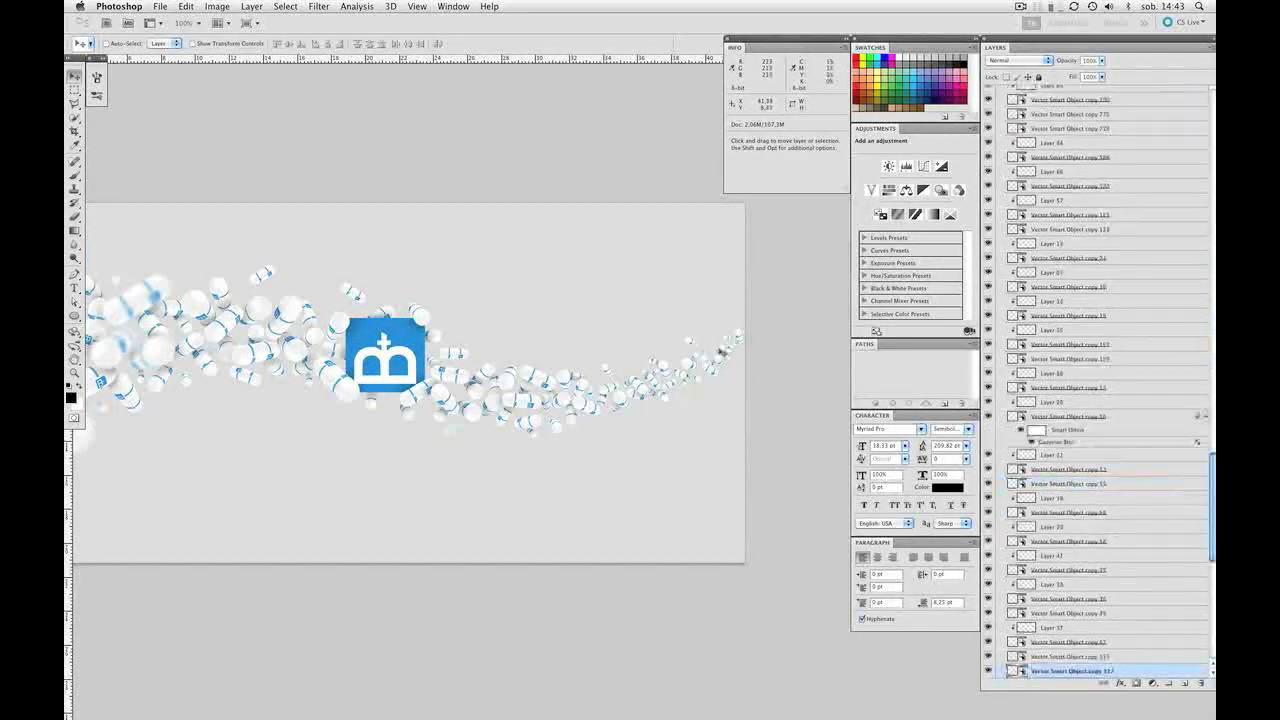
key("super+alt+f")
key("Return")
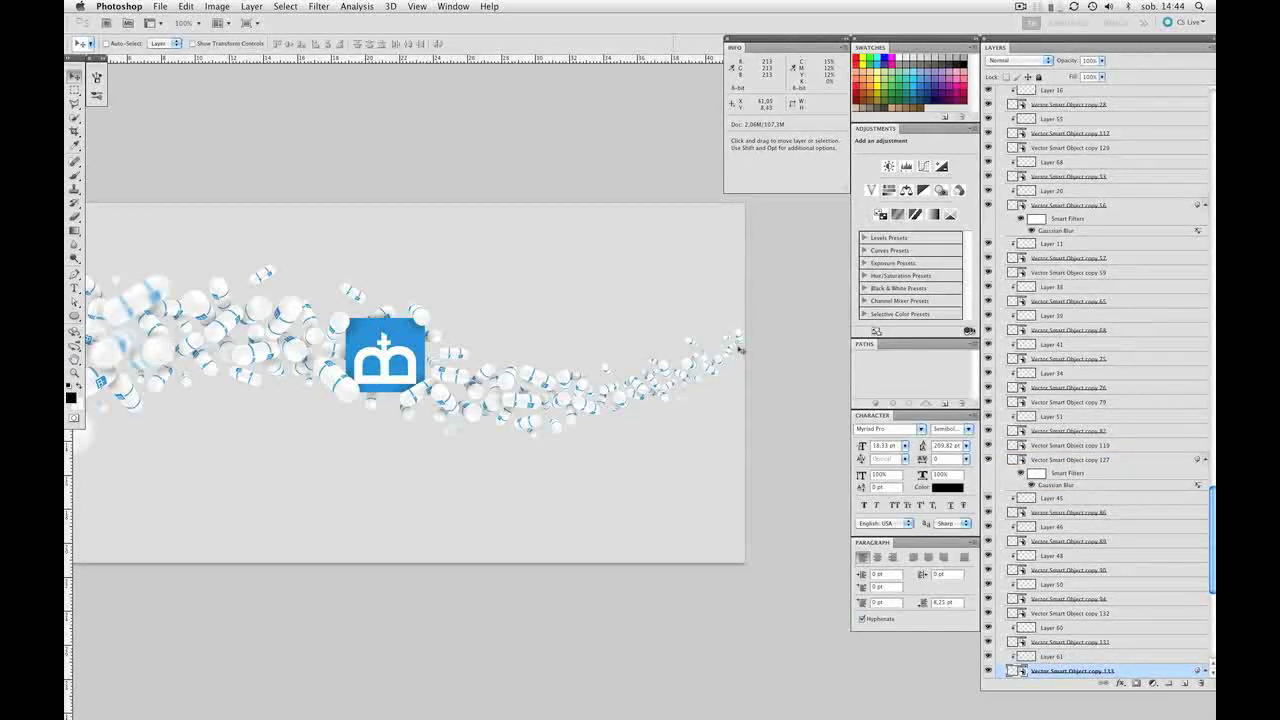
left_click(738, 349, "super")
key("super+alt+f")
key("Return")
Step: Apply a Gaussian Blur to Vector Smart Object copy 55 and another with a 1.5-pixel radius to copy 12 near the canvas's left edge
left_click_drag(289, 408, 625, 475)
left_click(580, 405, "super")
key("super+alt+f")
key("Return")
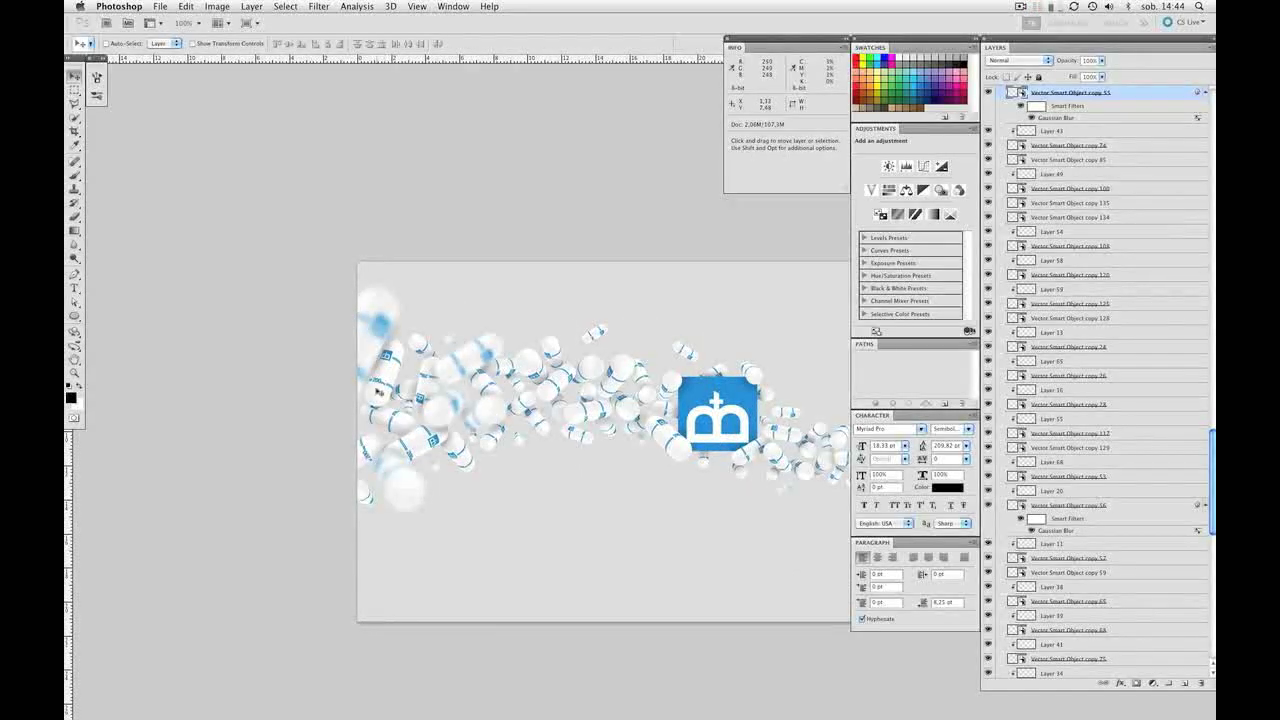
left_click(380, 396, "super")
key("super+alt+f")
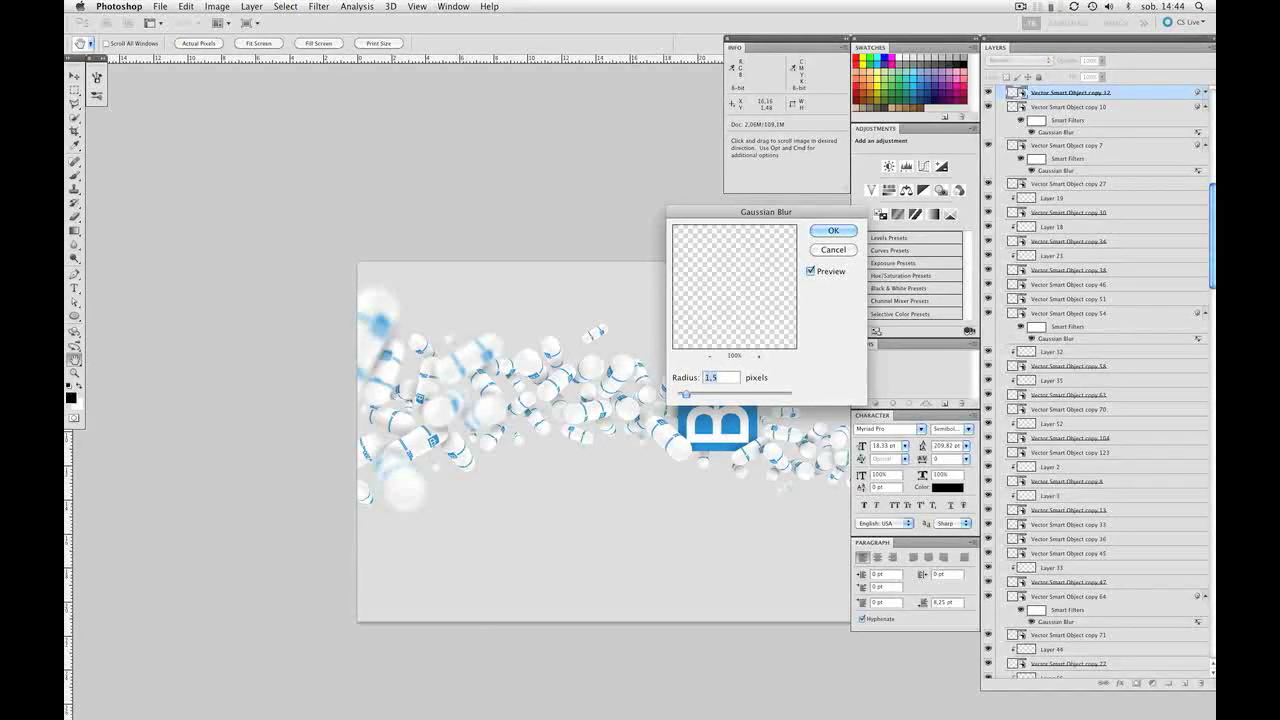
key("Return")
Step: Apply a Gaussian Blur to the pills Vector Smart Object copy 8 and copy 26 near the canvas's left edge
mouse_move(421, 445)
left_mouse_down()
mouse_move(403, 445)
mouse_move(411, 453)
left_mouse_up()
left_click(403, 445, "super")
key("super+alt+f")
key("Return")
left_click(341, 454, "super")
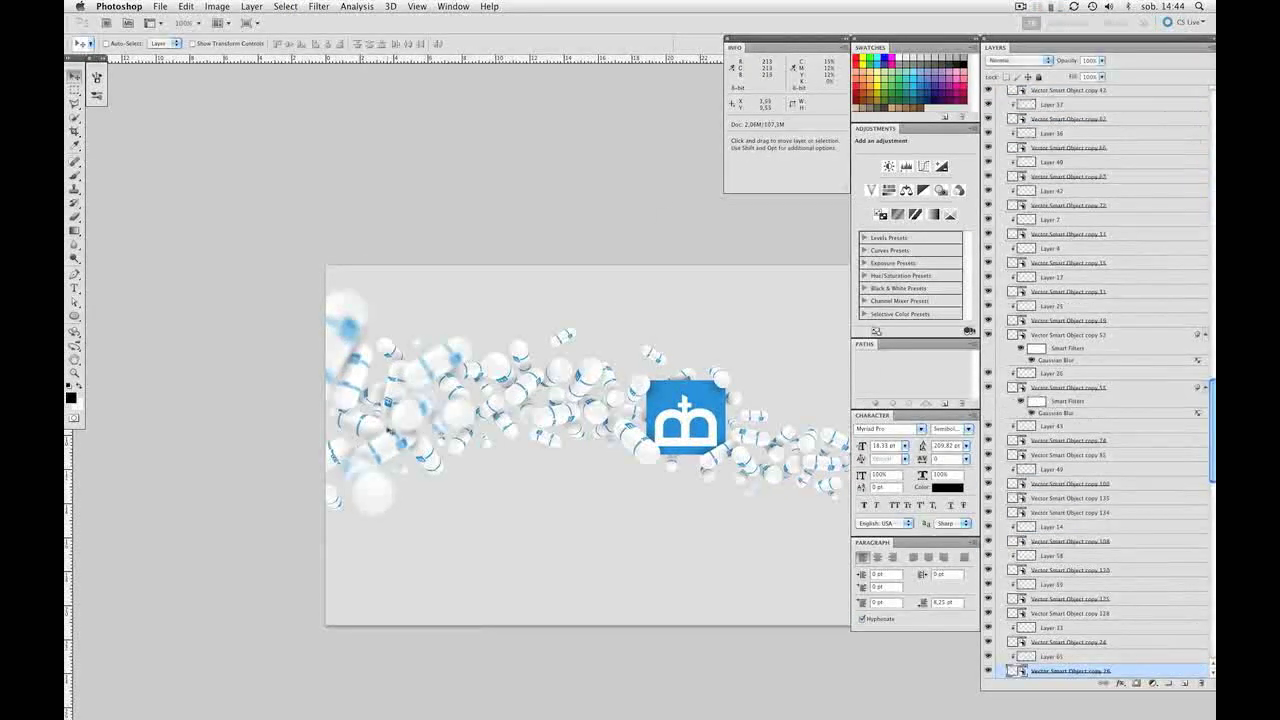
key("super+alt+f")
key("Return")
Step: Apply a Gaussian Blur to the pill Vector Smart Object copy 22 in the left part of the stream
left_click_drag(380, 411, 349, 424)
left_click(349, 424, "super")
key("super+alt+f")
key("Return")
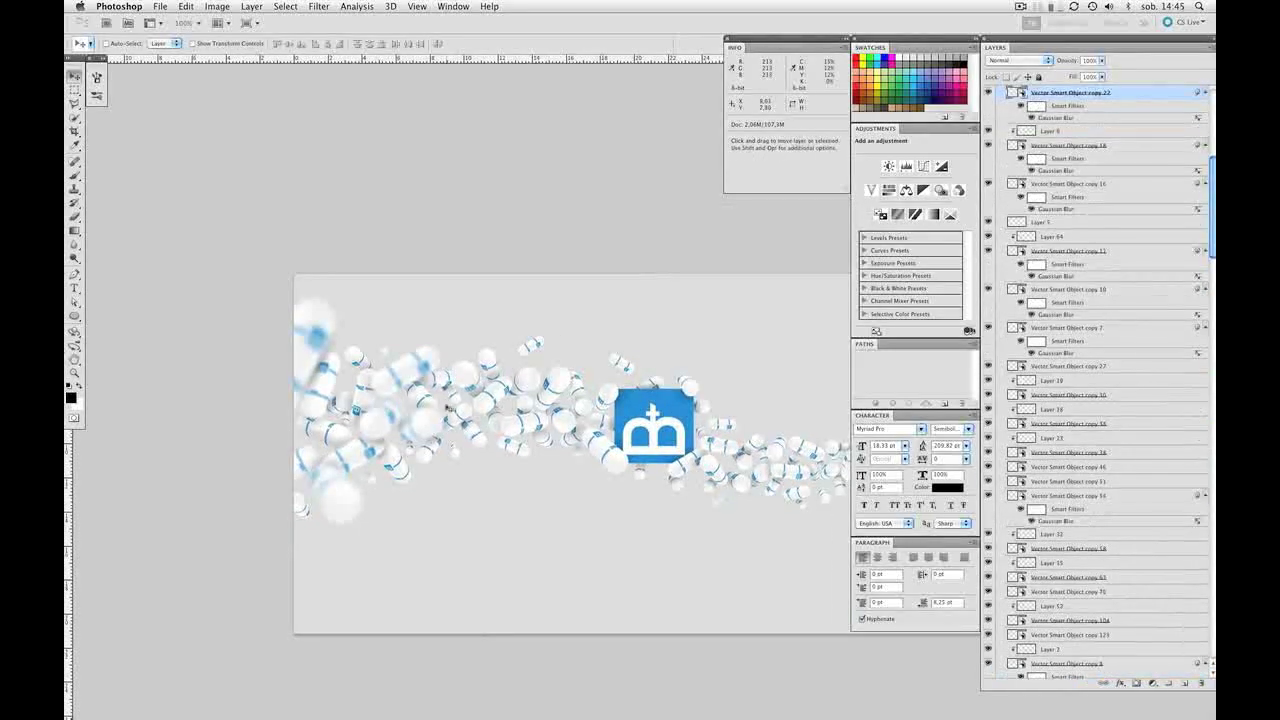
Step: Delete the Gaussian Blur smart filter from Vector Smart Object copy 22
left_click_drag(518, 444, 496, 444)
left_click(476, 433, "super")
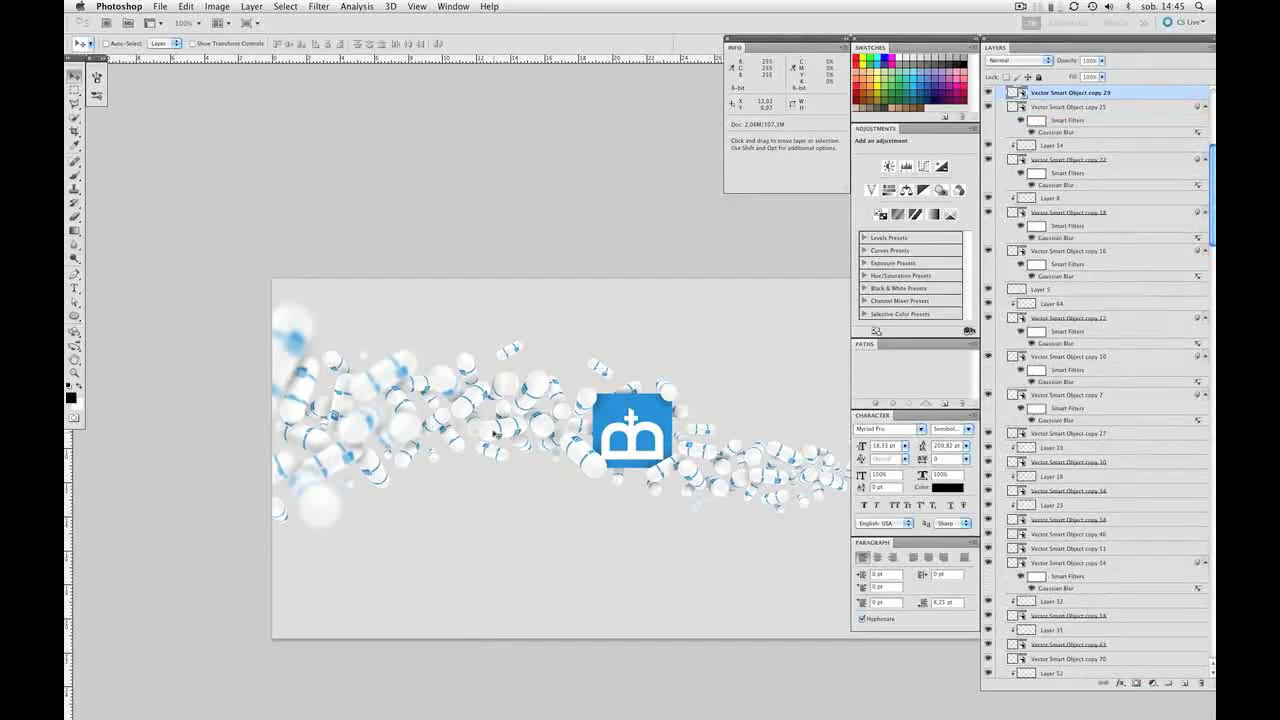
scroll(1110, 313, "down", 3)
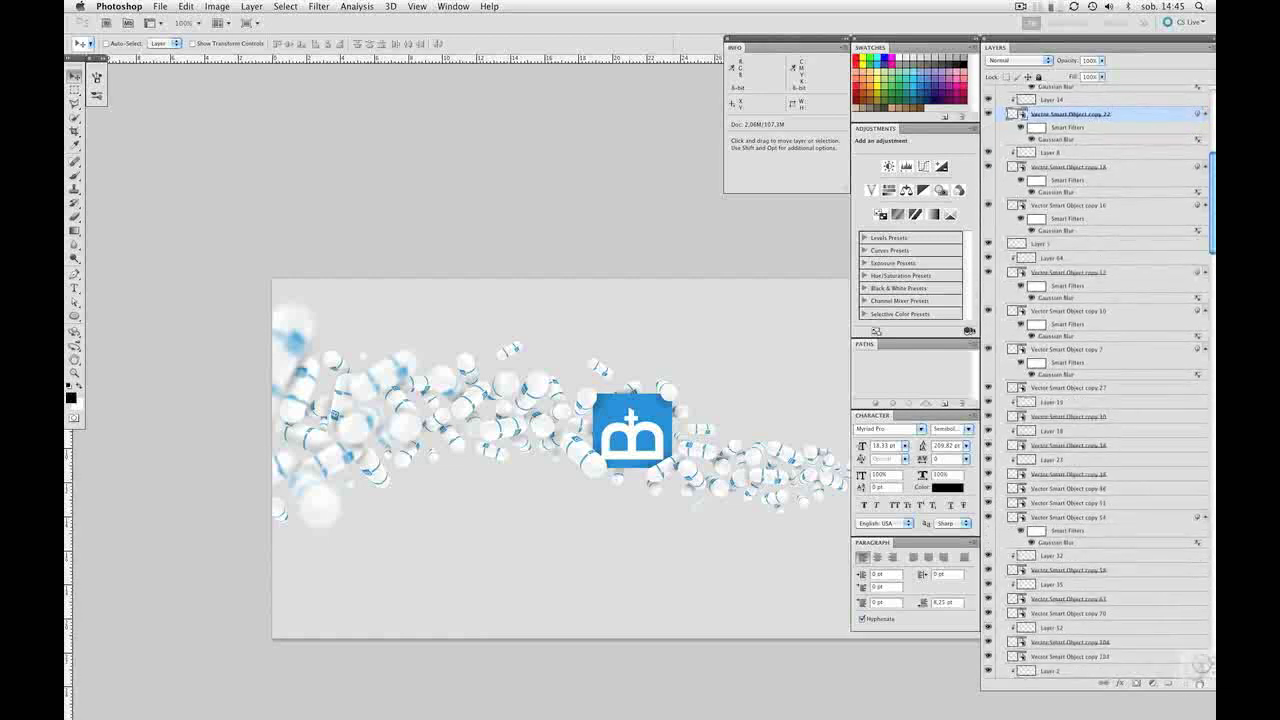
Step: Apply a Gaussian Blur to the pill Vector Smart Object copy 40 overlapping the logo's lower-left corner
scroll(490, 410, "left", 3)
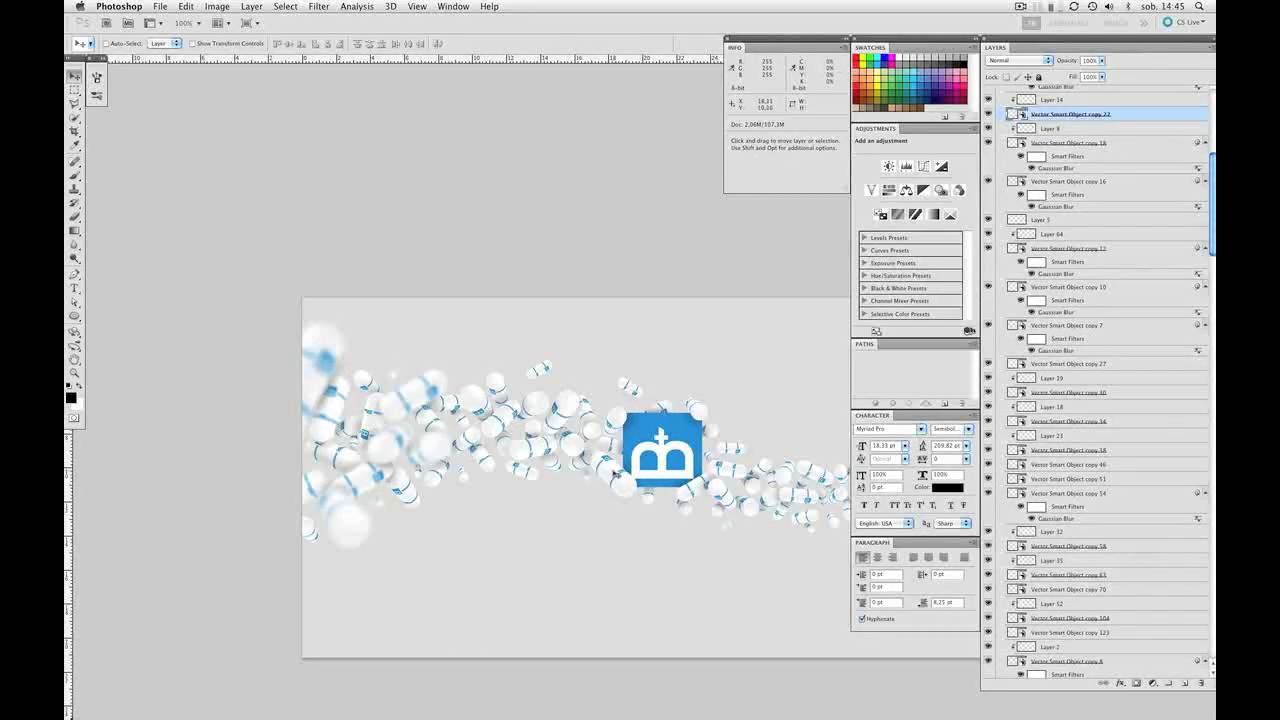
left_click(605, 471, "super")
key("super+alt+f")
key("Return")
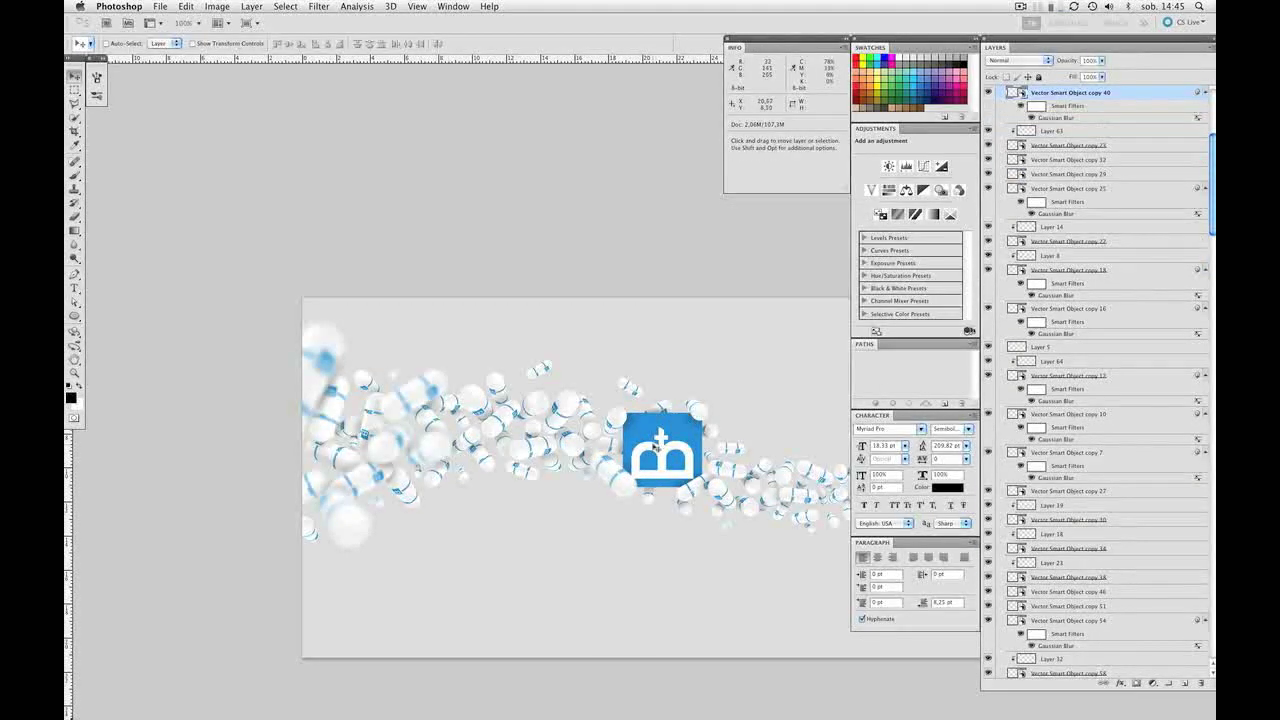
Step: Apply a Gaussian Blur to the pill Vector Smart Object copy 23 in the stream between the canvas's left edge and the logo
left_click_drag(504, 415, 537, 410)
mouse_move(632, 412)
left_mouse_down()
mouse_move(519, 397)
mouse_move(571, 390)
left_mouse_up()
left_click(522, 394, "super")
key("super+t")
key("b")
key("alt+super+f")
key("Return")
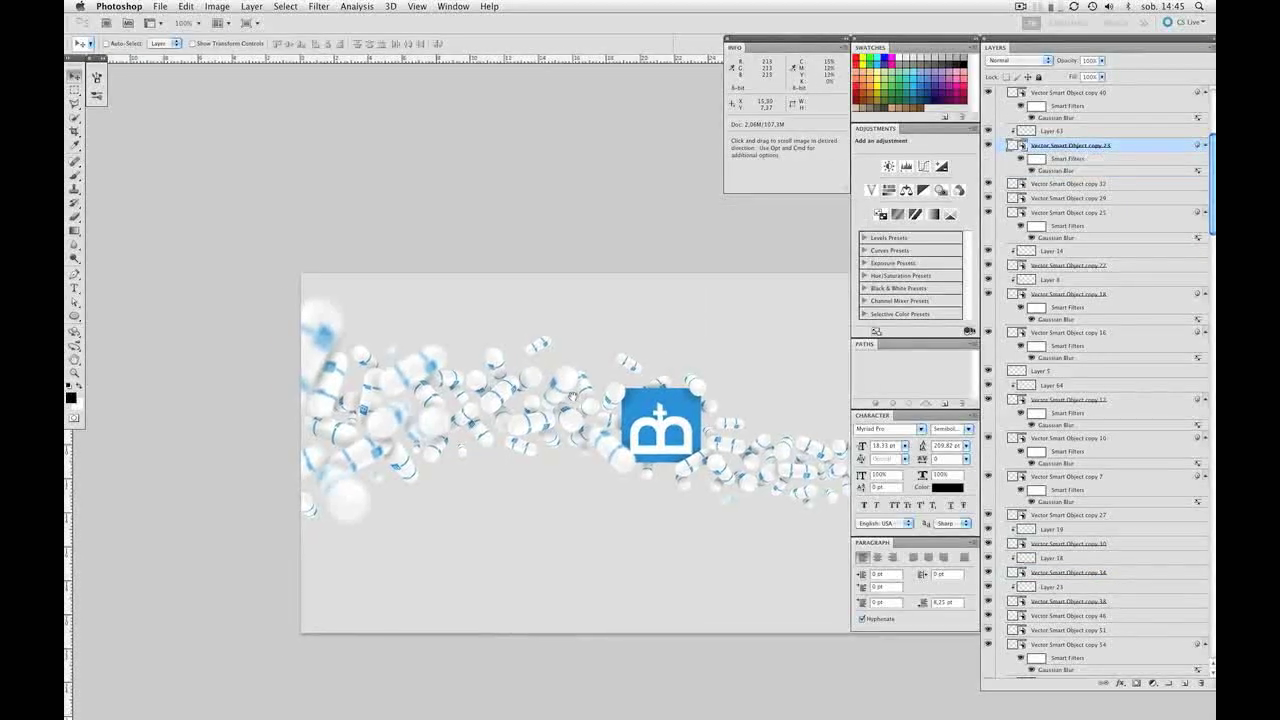
Step: Apply a Gaussian Blur to two more pills in the stream around the logo
left_click_drag(755, 441, 520, 390)
left_click(289, 440, "super")
key("alt+super+f")
key("Return")
left_click(698, 388, "super")
key("alt+super+f")
key("Return")
Step: Apply a Gaussian Blur to the small pills Vector Smart Object copy 120 and copy 128 near the stream's thin right end
left_click(714, 396, "super")
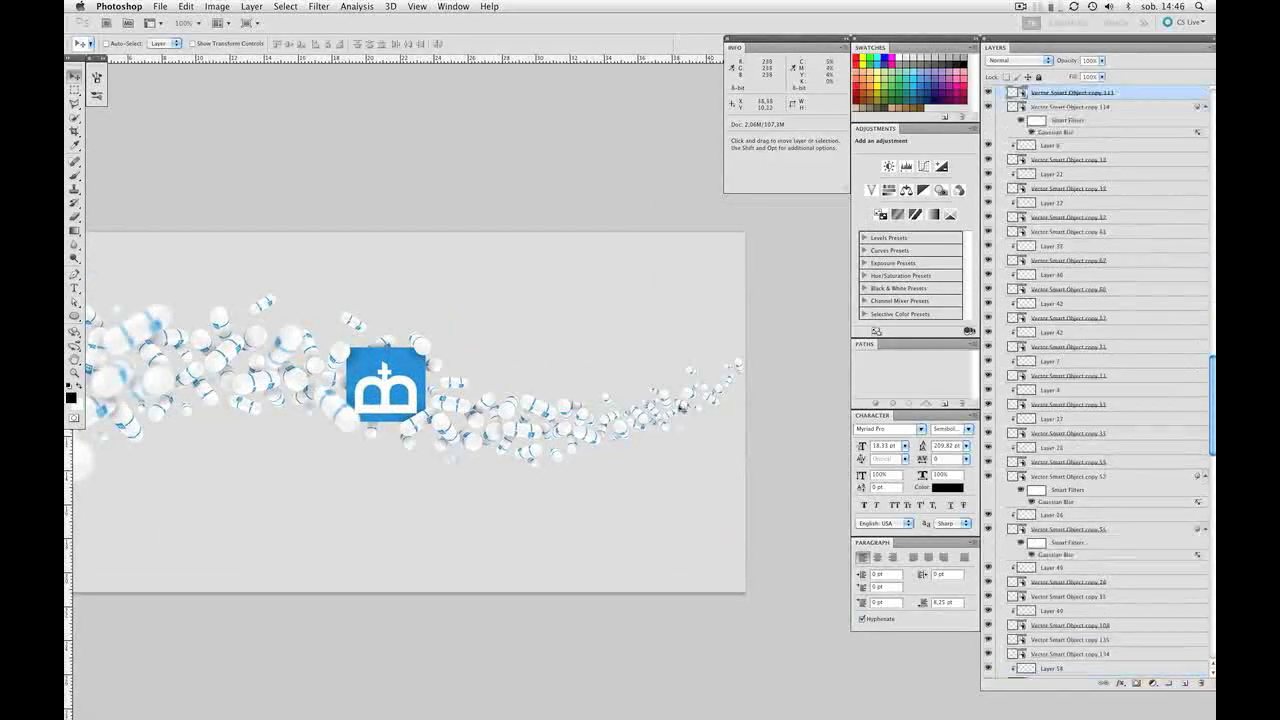
left_click(725, 394, "super")
key("alt+super+f")
key("Return")
left_click(733, 378, "super")
key("super+alt+f")
key("Return")
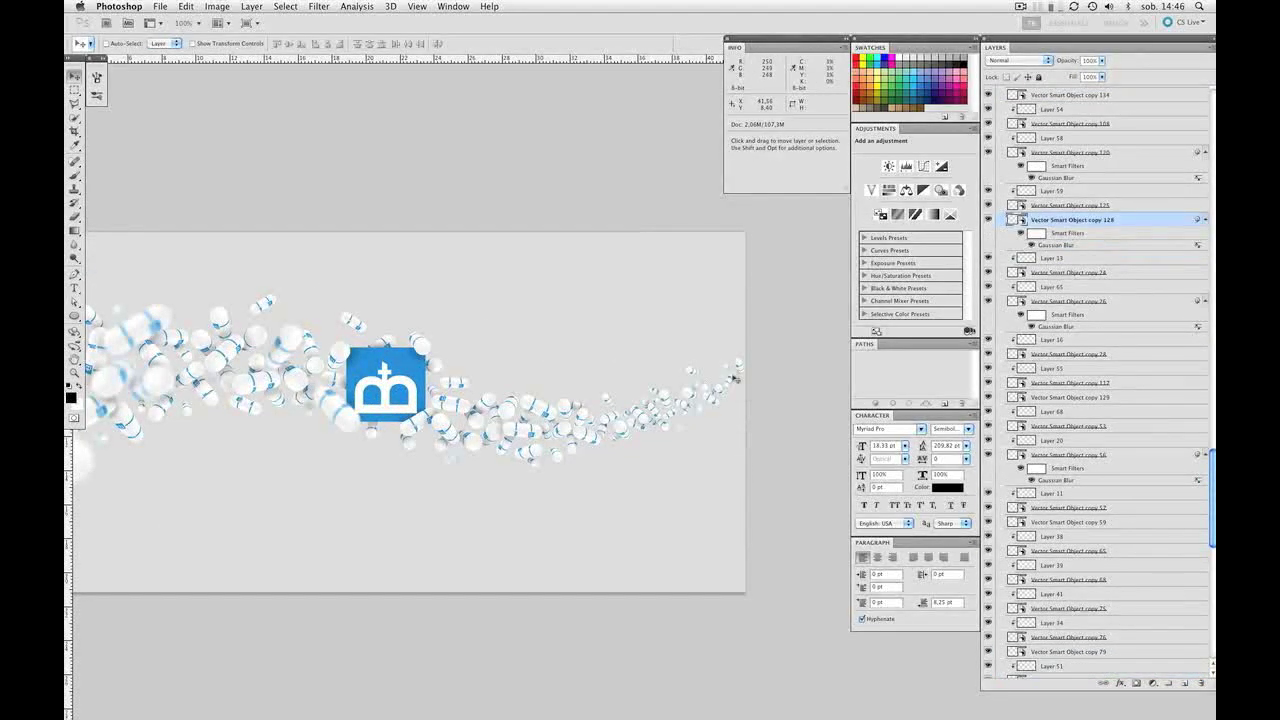
Step: Apply a Gaussian Blur to the small pills Vector Smart Object copy 125 and copy 108 in the right tail of the stream
key("super+alt+f")
key("Return")
left_click(690, 382, "super")
key("super+alt+f")
key("Return")
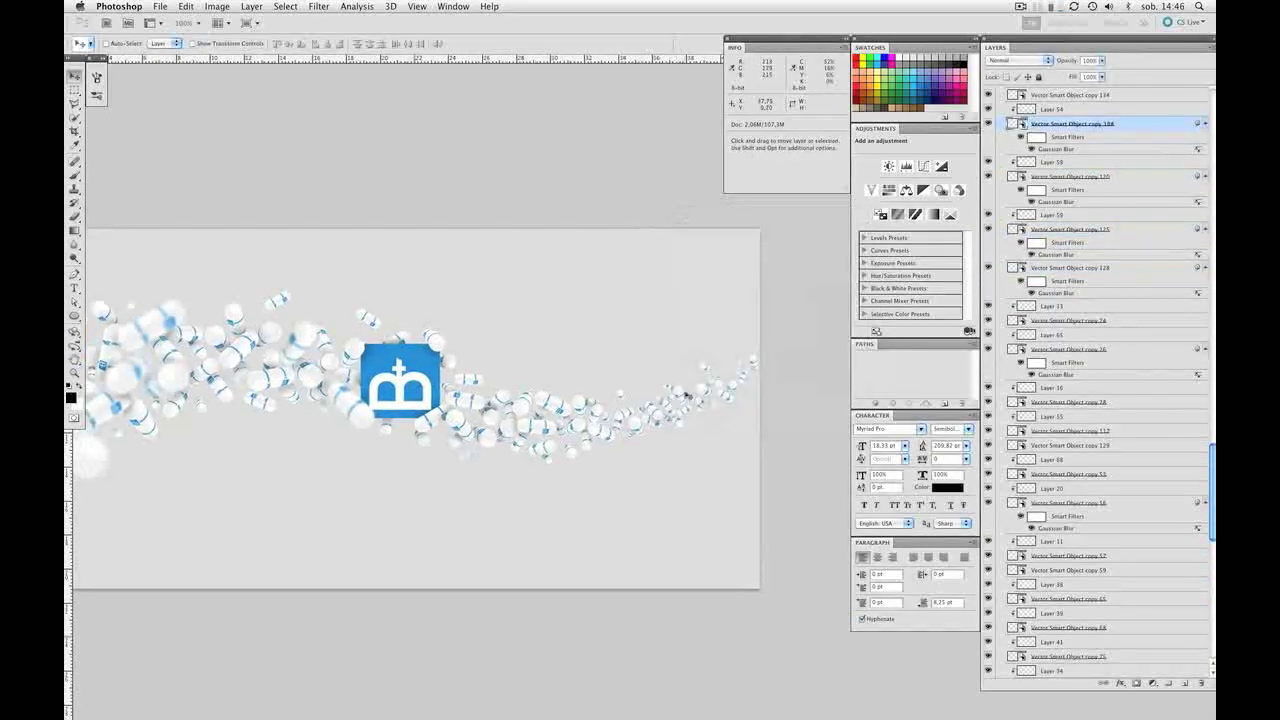
Step: Apply a Gaussian Blur to the pills Vector Smart Object copy 100 and copy 129 right of the logo
left_click(623, 414, "super")
key("super+alt+f")
key("Return")
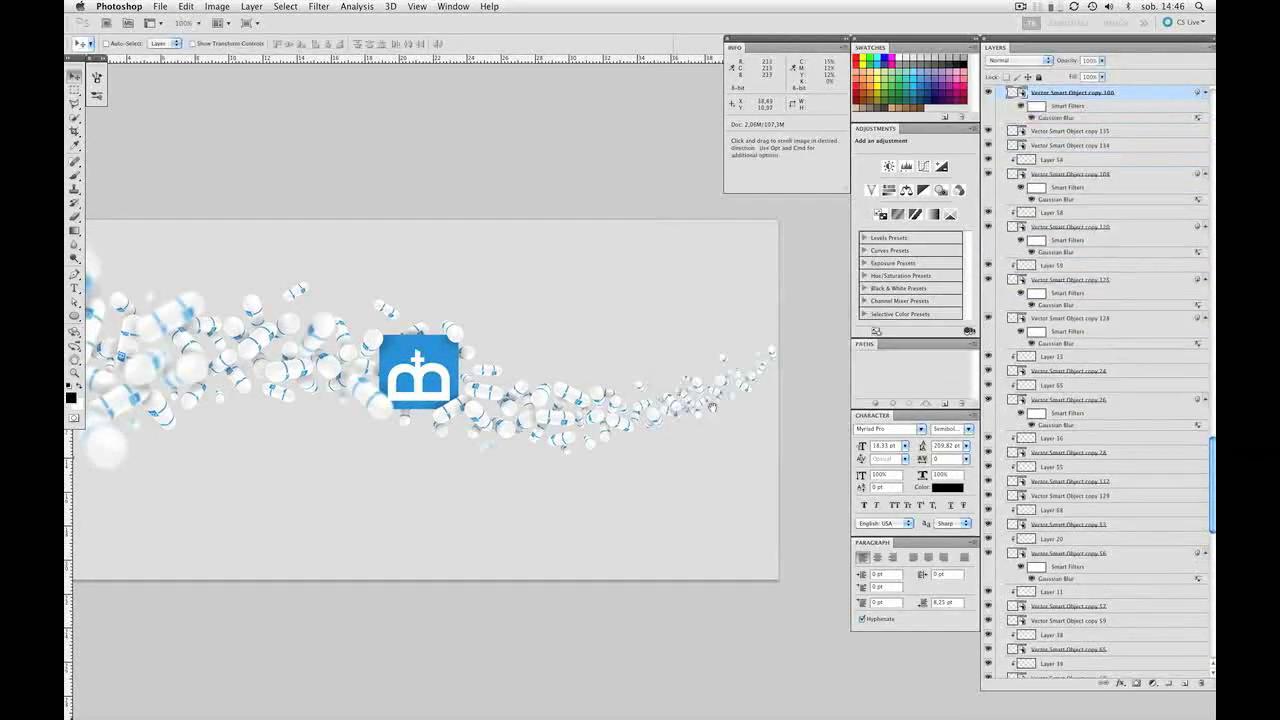
scroll(752, 388, "left", 1)
left_click(752, 388, "super")
key("super+alt+f")
key("Return")
Step: Apply a Gaussian Blur to the pills Vector Smart Object copy 87 and copy 51 along the stream's lower edge
scroll(668, 429, "left", 4)
left_click(303, 434, "super")
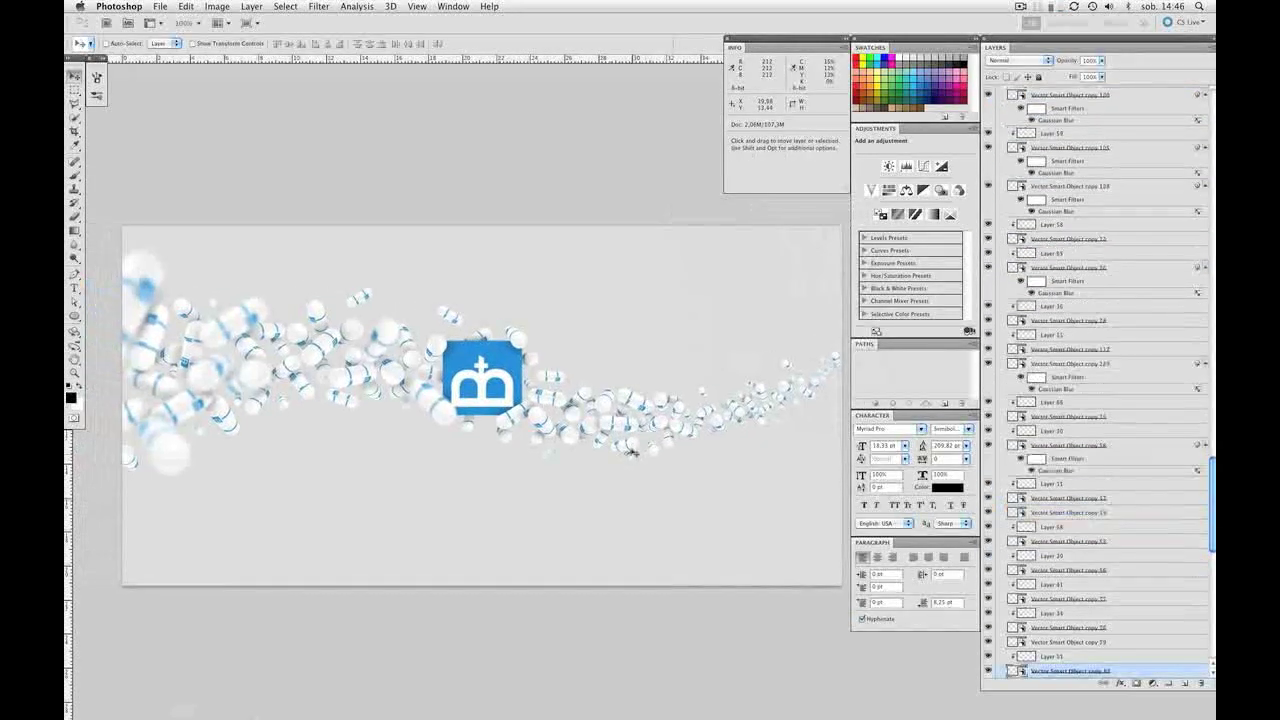
key("super+alt+f")
key("Return")
scroll(303, 430, "left", 2)
left_click(306, 421, "super")
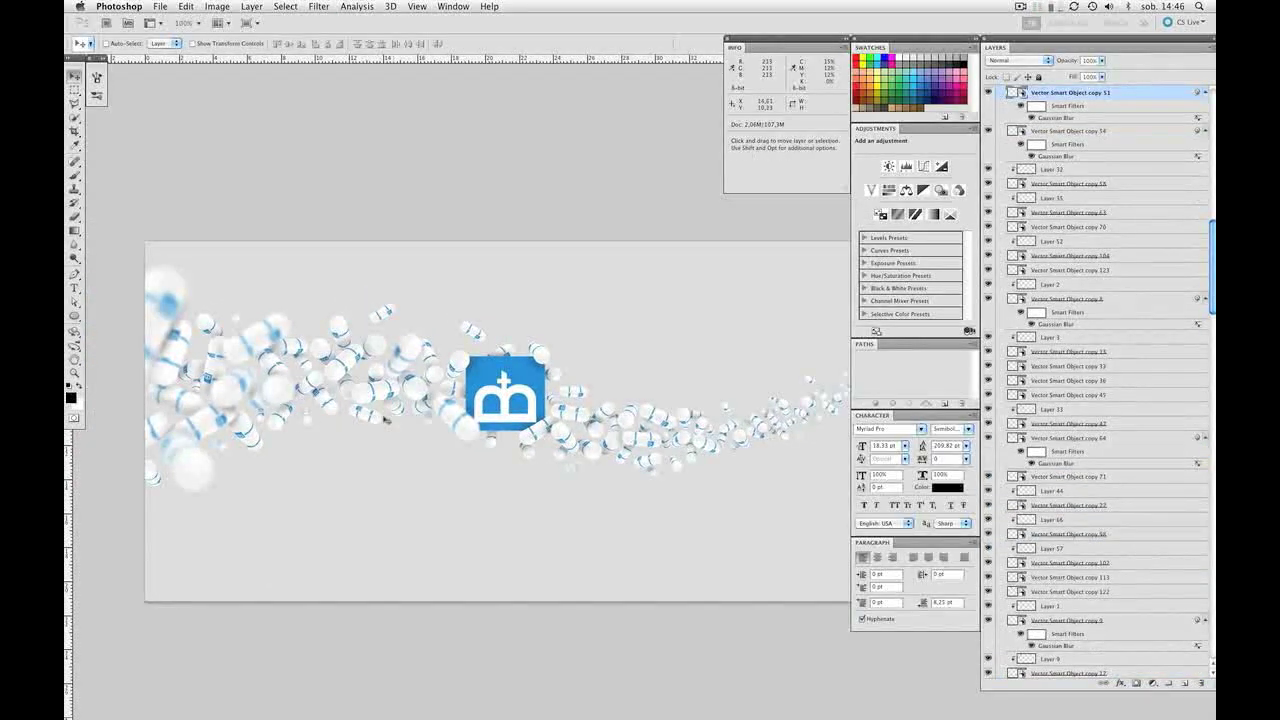
Step: Apply a Gaussian Blur to the pill Vector Smart Object copy 135 and a neighbouring pill right of the logo
scroll(652, 410, "right", 5)
left_click(670, 413, "super")
key("super+alt+f")
key("Return")
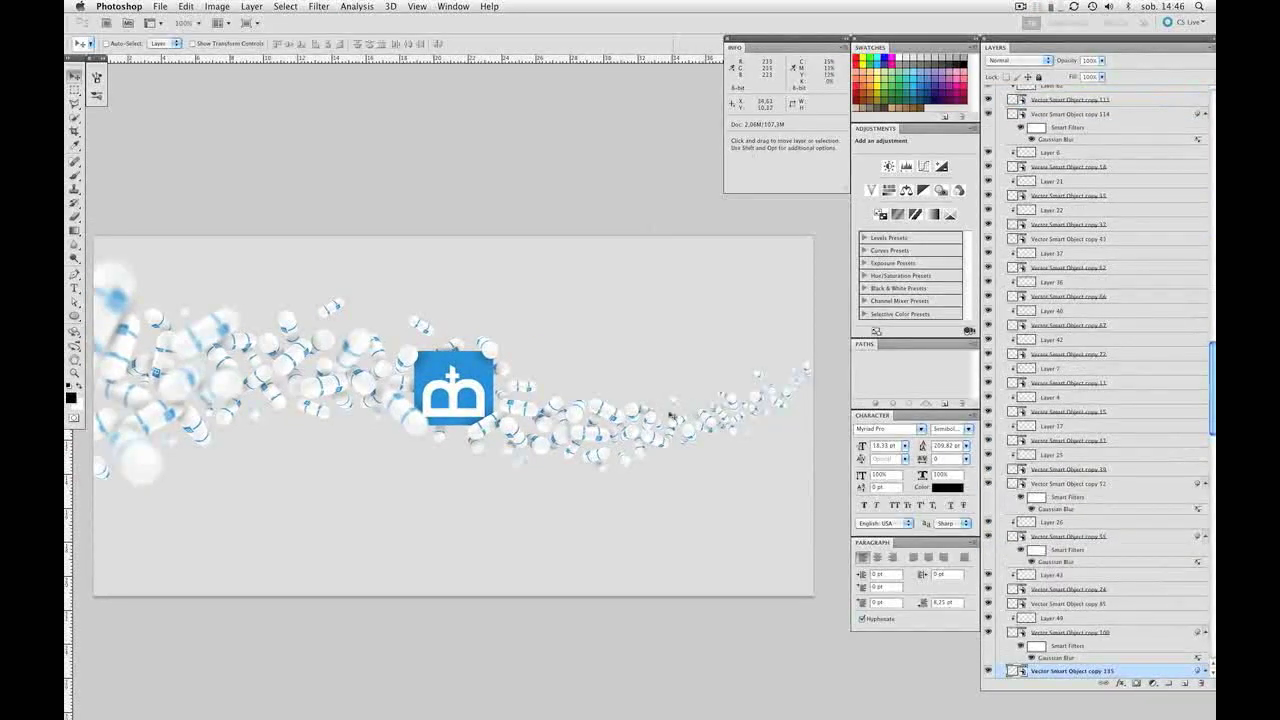
left_click(638, 424, "super")
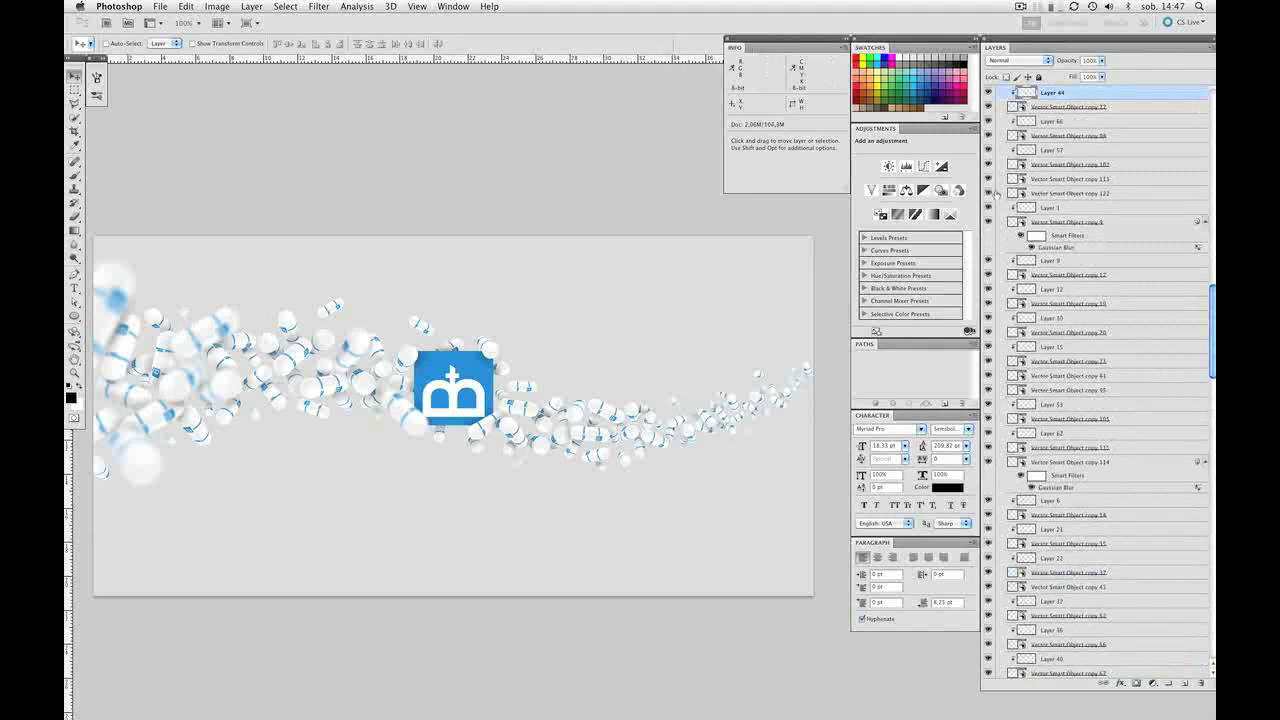
key("super+alt+f")
key("Return")
Step: Apply a Gaussian Blur to the pills Vector Smart Object copy 94 and copy 98 in the right part of the stream
left_click(690, 443, "super")
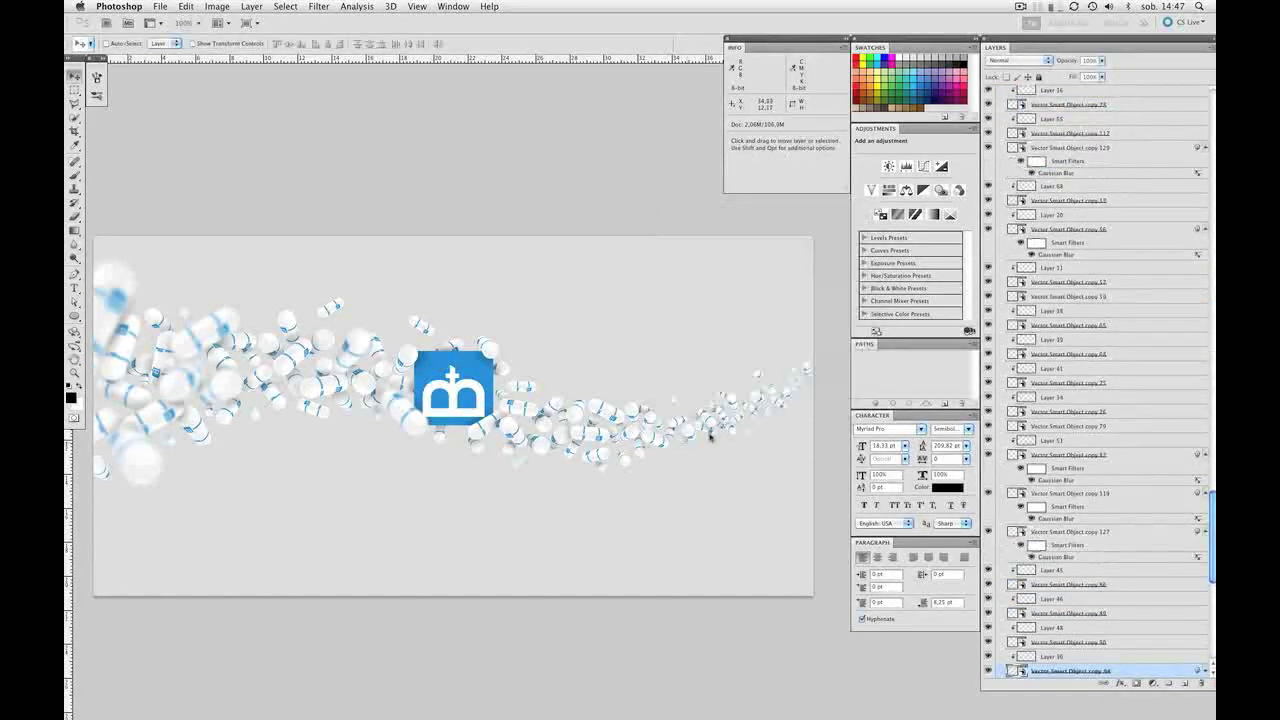
scroll(715, 421, "up", 1)
left_click(807, 383, "super")
key("super+alt+f")
key("Return")
scroll(630, 400, "left", 5)
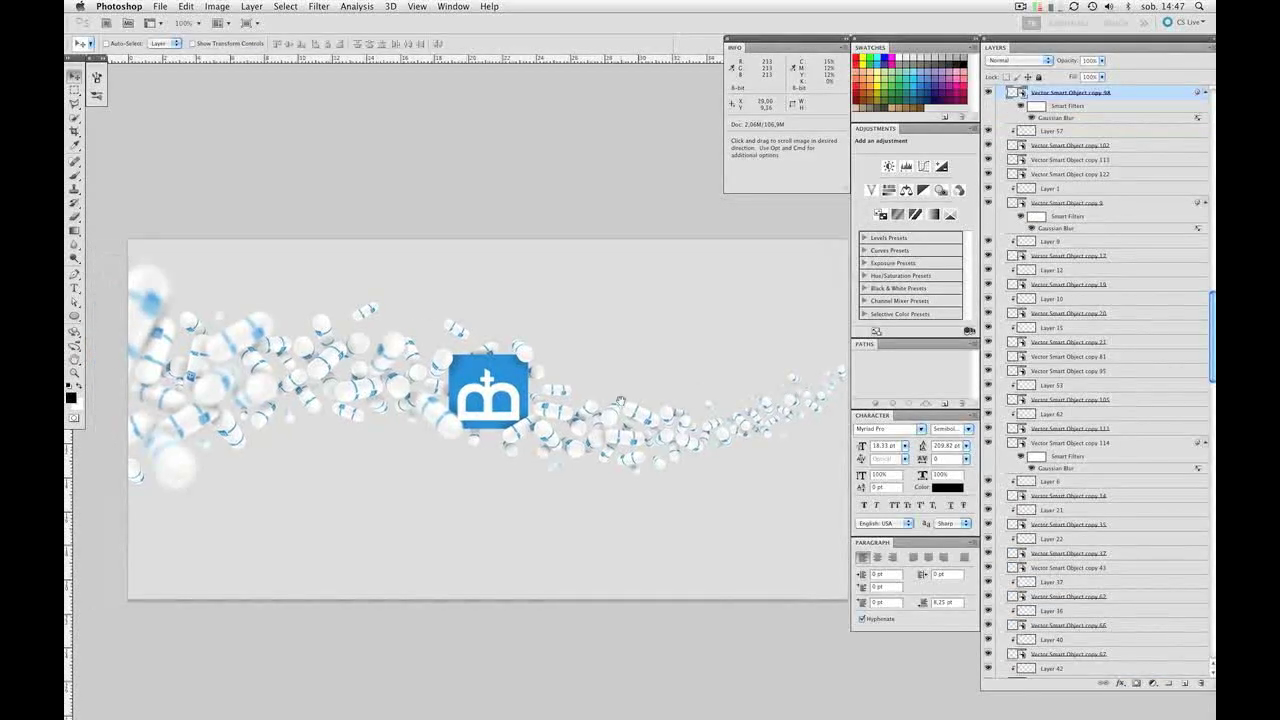
Step: Apply a Gaussian Blur to the pills Vector Smart Object copy 57 and copy 53
left_click(457, 413, "super")
scroll(457, 413, "left", 3)
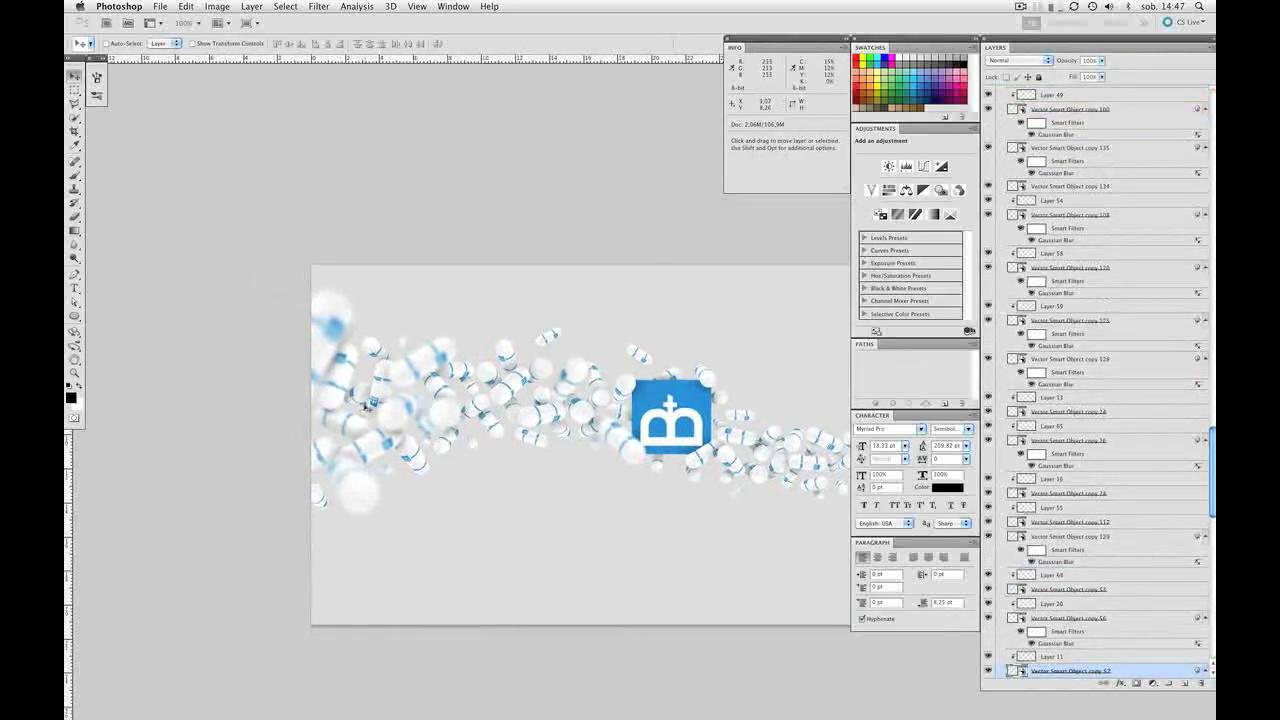
key("super+alt+f")
key("Return")
Step: Apply a 0,5-pixel Gaussian Blur to the pill Vector Smart Object copy 132 at the stream's right tip
mouse_move(580, 335)
left_mouse_down()
mouse_move(629, 322)
mouse_move(578, 330)
left_mouse_up()
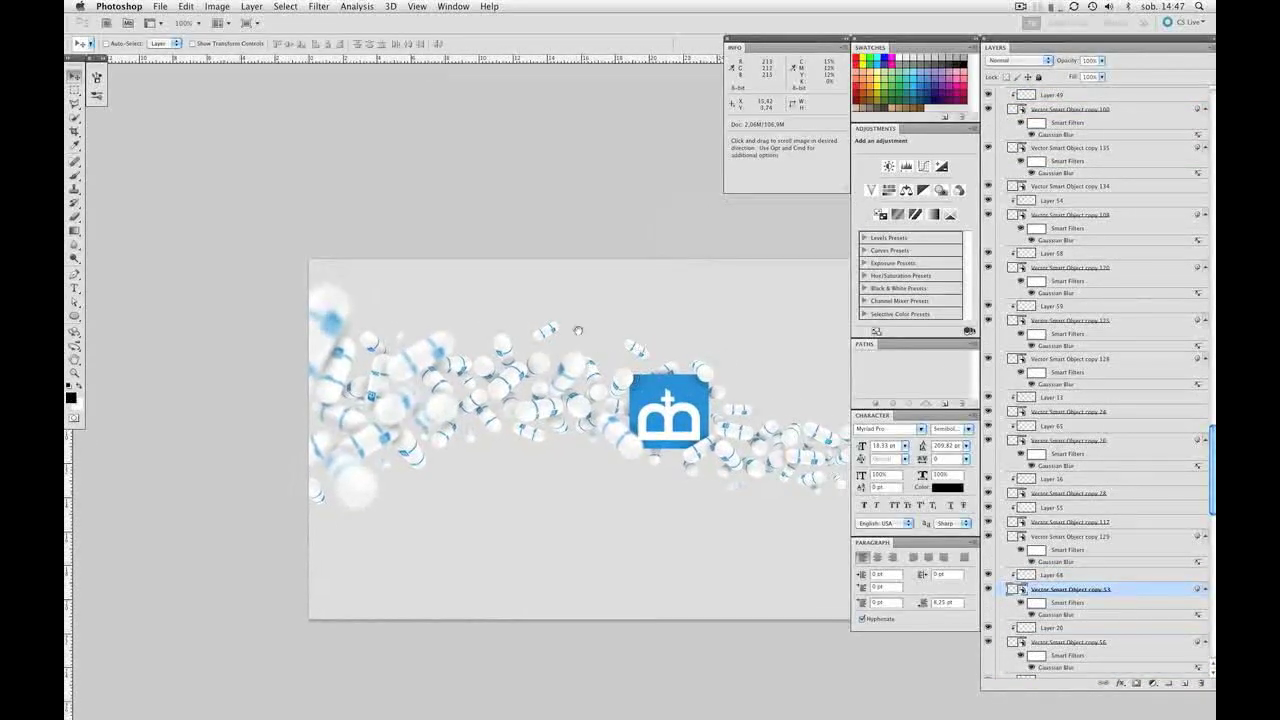
scroll(585, 367, "right", 3)
scroll(648, 426, "left", 3)
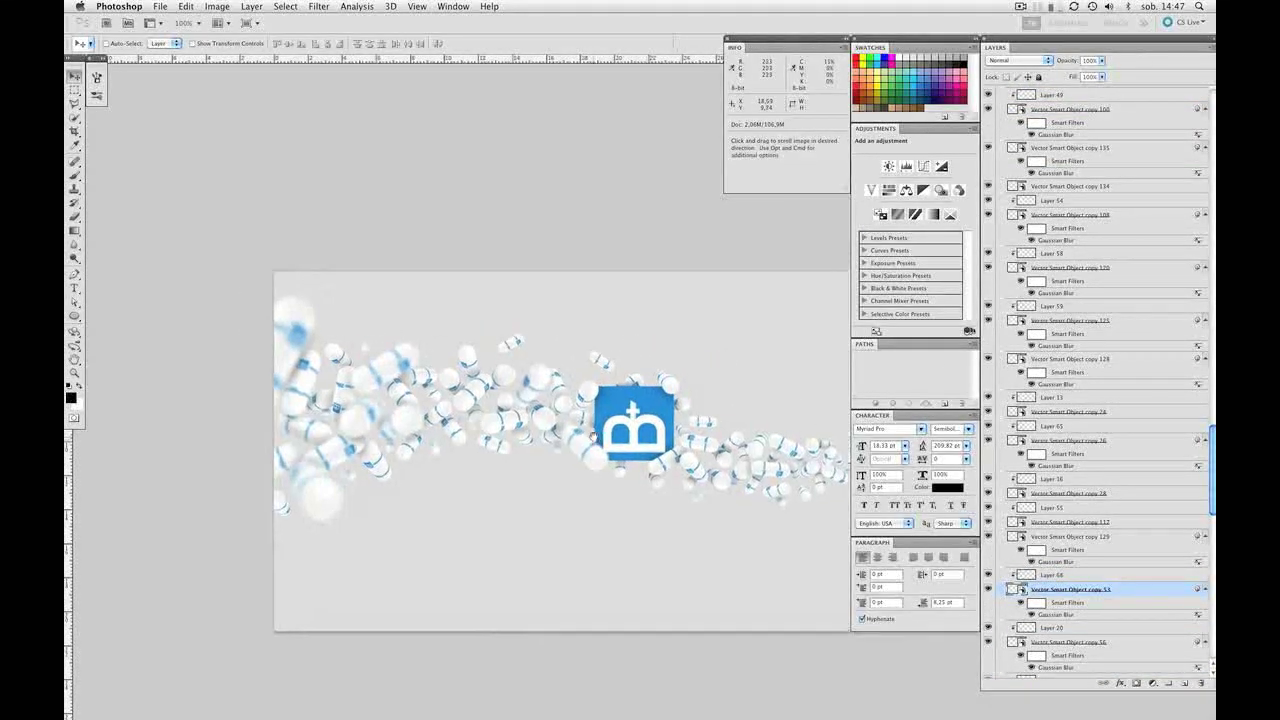
scroll(554, 413, "right", 10)
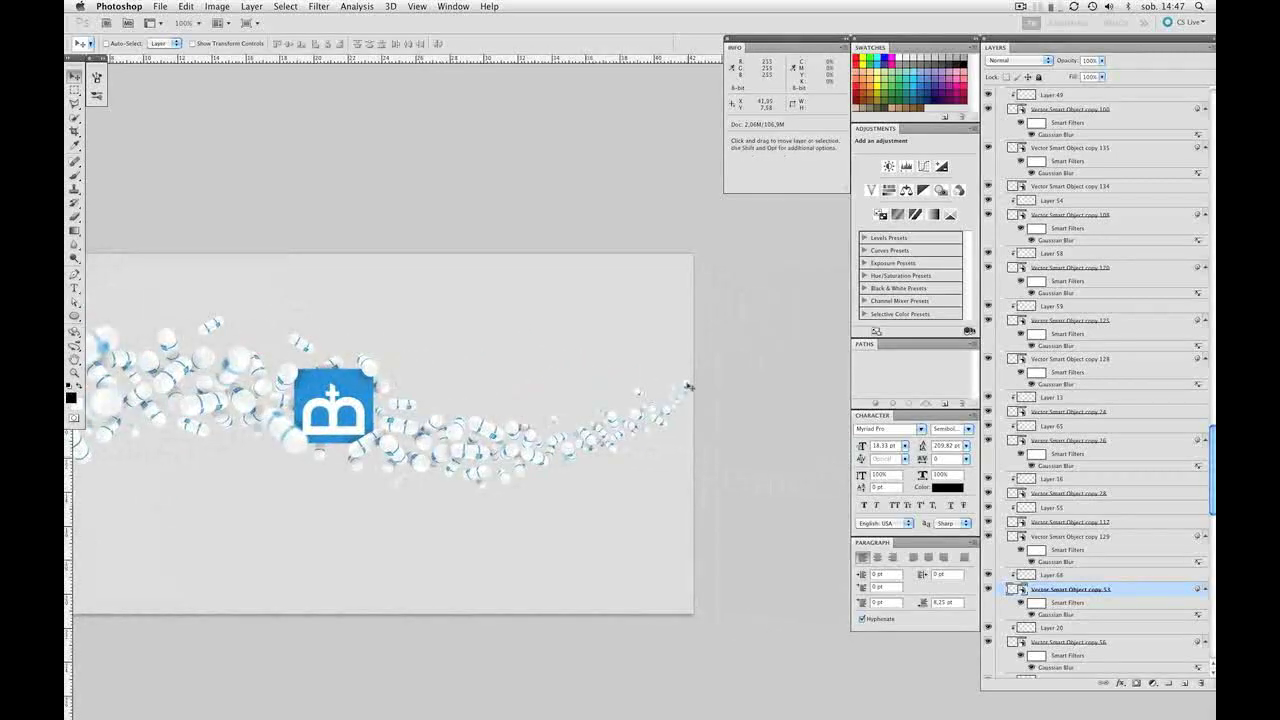
left_click(686, 384, "super")
key("super+alt+f")
type("0,5")
key("Return")
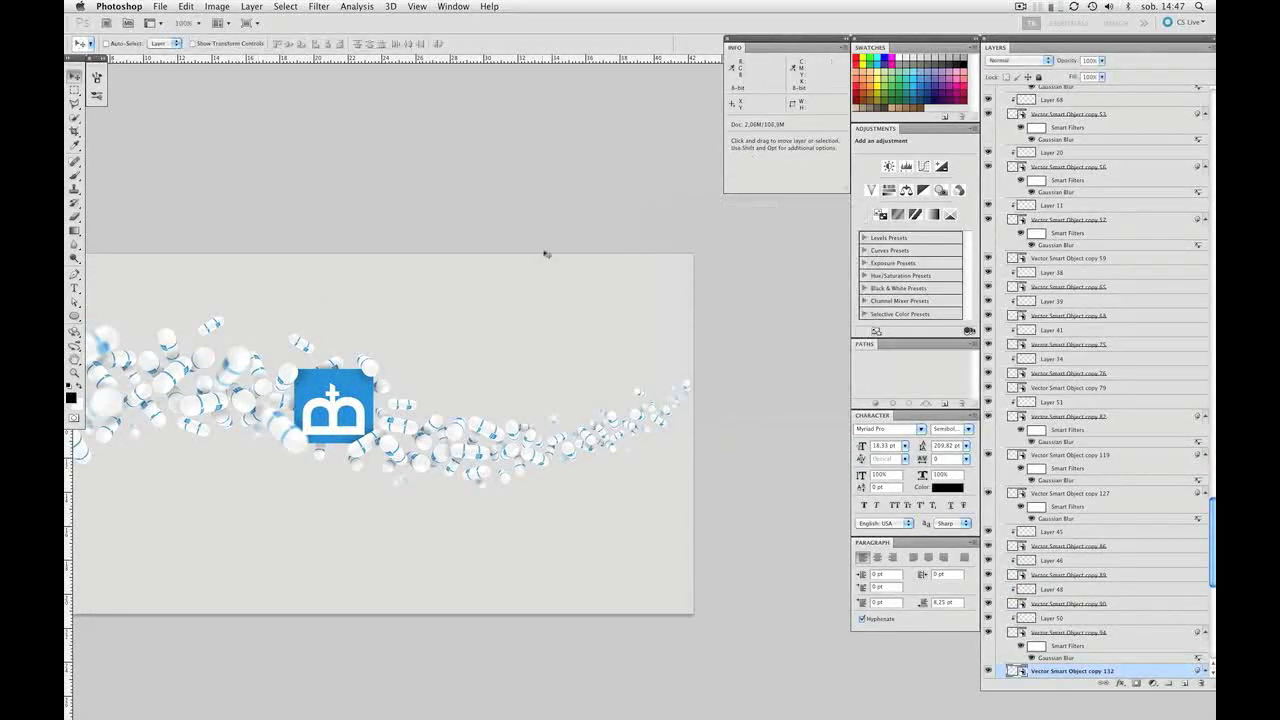
Step: Apply a 0,5-pixel Gaussian Blur to the pill Vector Smart Object copy 112 and a nearby pill in the stream's right tail
scroll(548, 252, "left", 3)
left_click(690, 426, "super")
key("super+alt+f")
key("Return")
scroll(690, 426, "left", 1)
left_click(668, 434, "super")
key("super+alt+f")
key("Return")
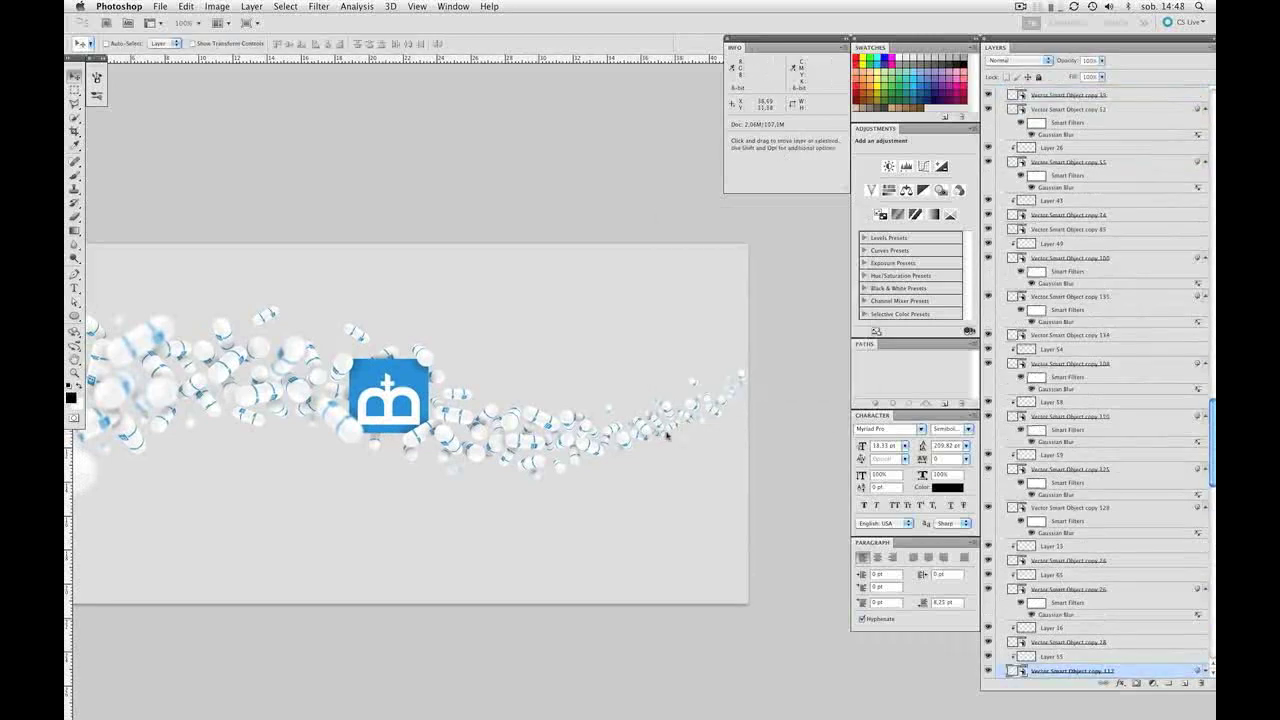
Step: Apply a 0,5-pixel Gaussian Blur to the pill Vector Smart Object copy 105 and another small pill right of the logo
scroll(668, 434, "left", 2)
left_click(685, 436, "super")
key("super+alt+f")
key("Return")
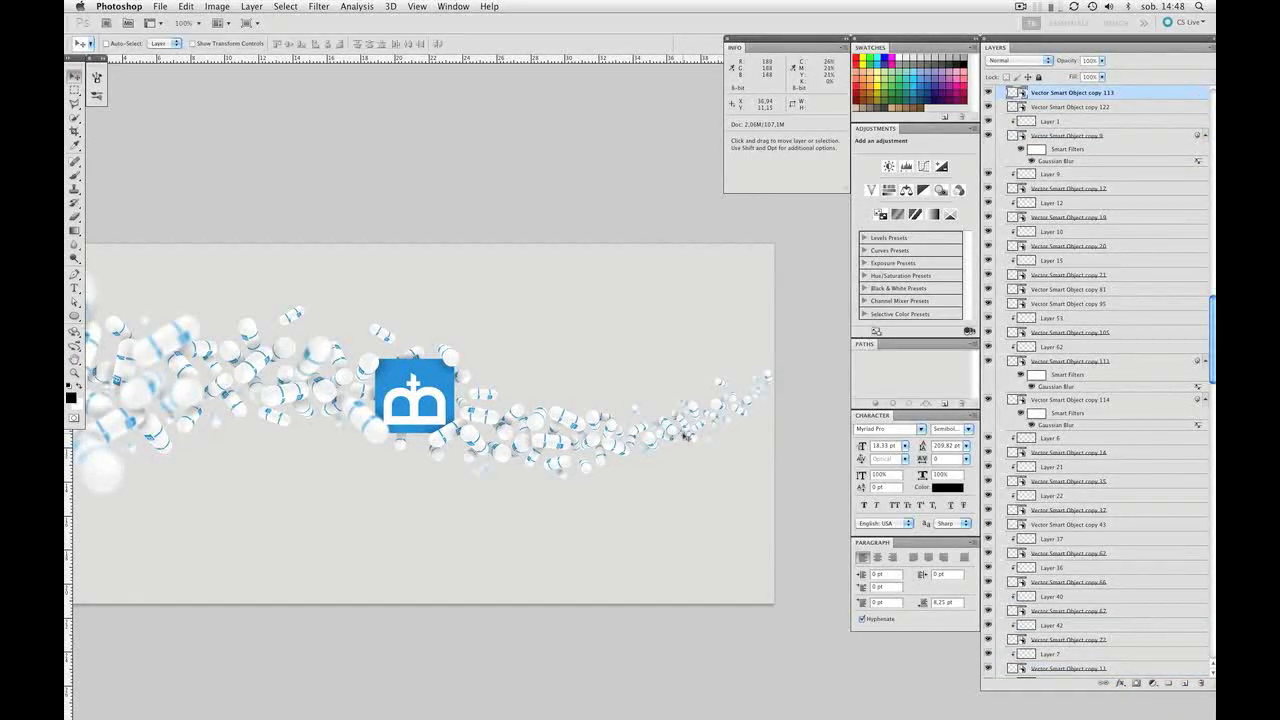
key("super+alt+f")
key("Return")
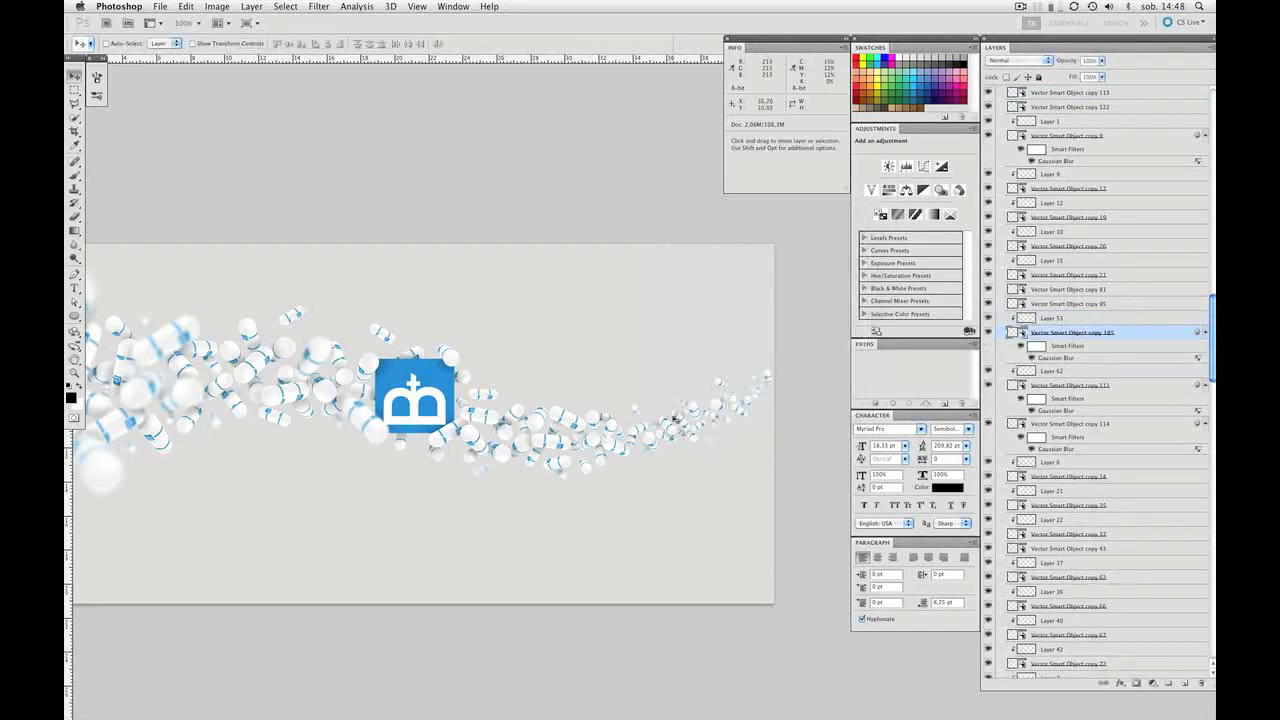
Step: Apply a 0,5-pixel Gaussian Blur to two more small pills in the narrowing right tail of the stream
left_click(655, 429, "super")
key("super+alt+f")
key("Return")
left_click_drag(653, 428, 711, 450)
left_click(787, 404, "super")
key("super+alt+f")
key("Return")
Step: Apply a 0,5-pixel Gaussian Blur to the pill Vector Smart Object copy 113 in the right tail
left_click(750, 441, "super")
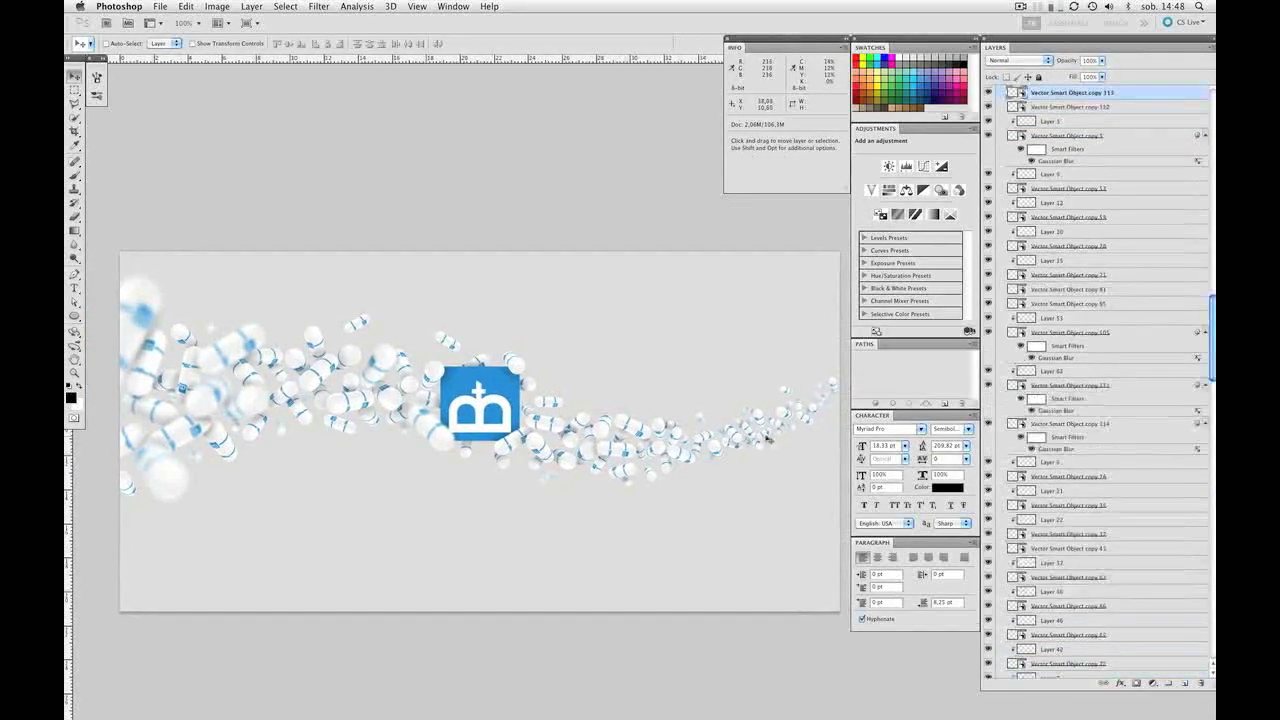
key("super+alt+f")
key("Return")
key("alt+bracketright")
scroll(760, 445, "right", 1)
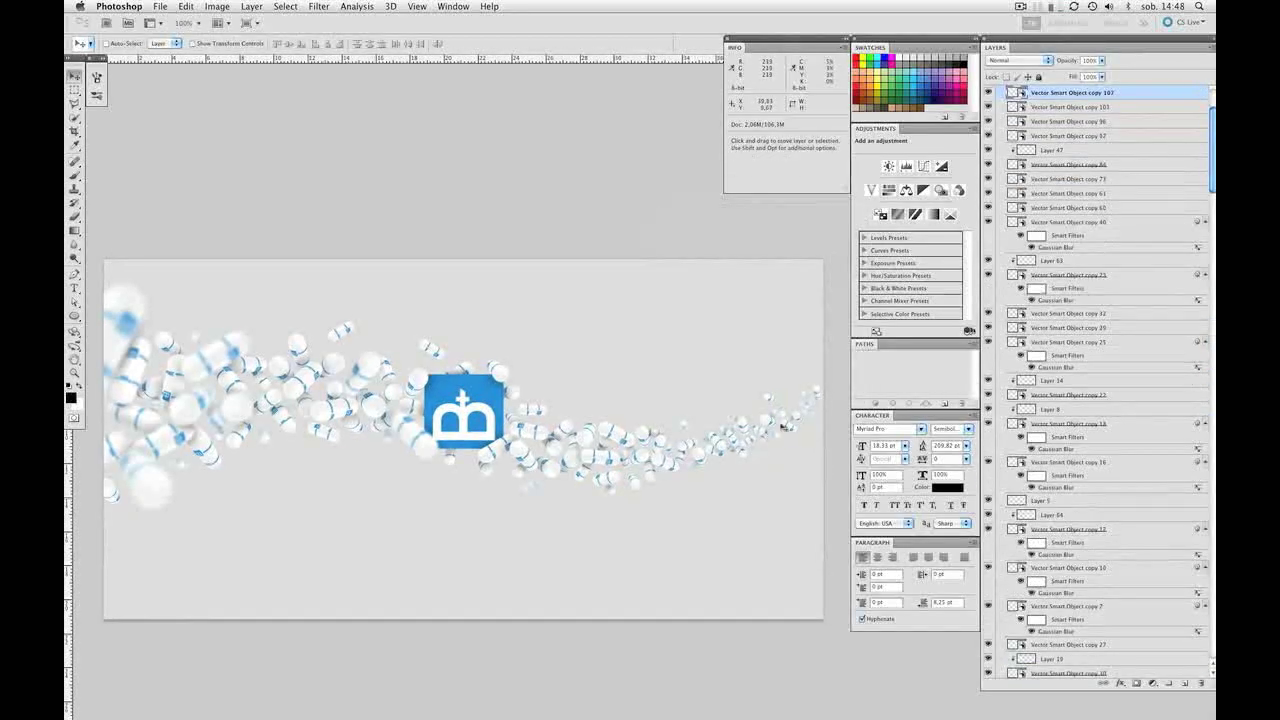
Step: Apply a 0,5-pixel Gaussian Blur to a pill on the stream's lower edge, right of the logo
scroll(784, 427, "left", 2)
left_click(689, 477, "super")
key("super+alt+f")
key("Return")
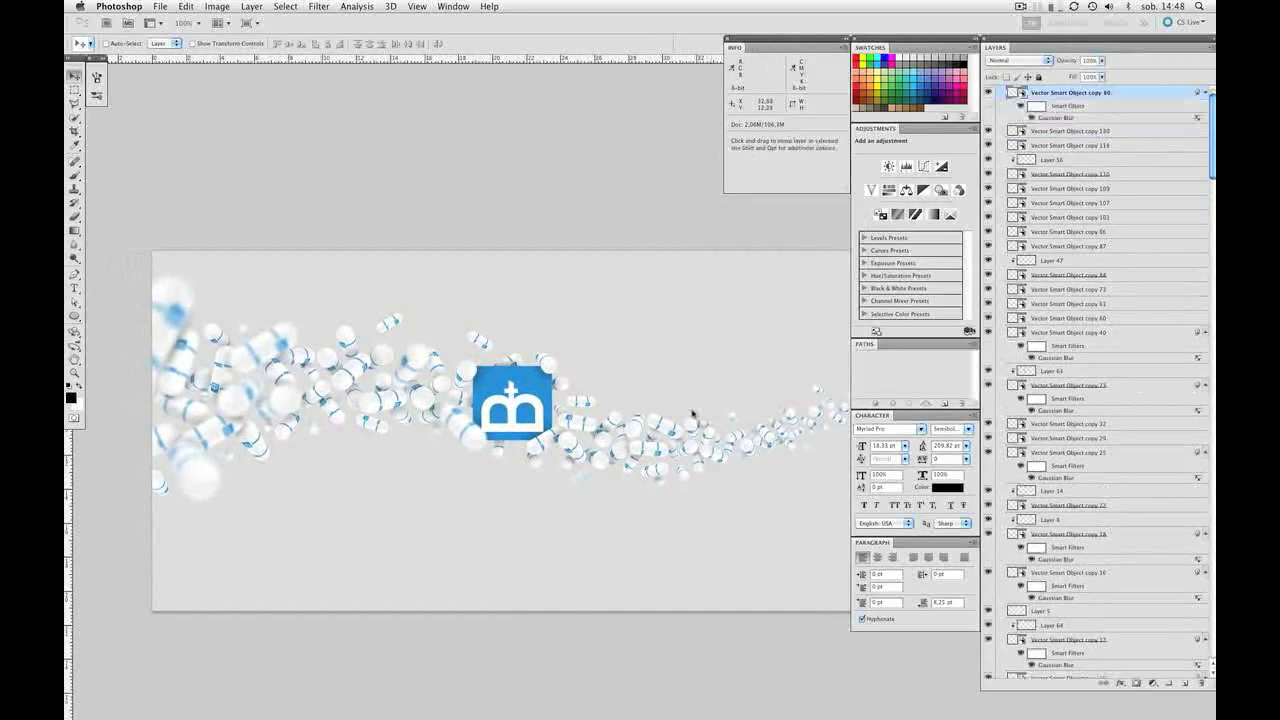
Step: Apply a 0,5-pixel Gaussian Blur to the pill Vector Smart Object copy 74
scroll(693, 413, "left", 5)
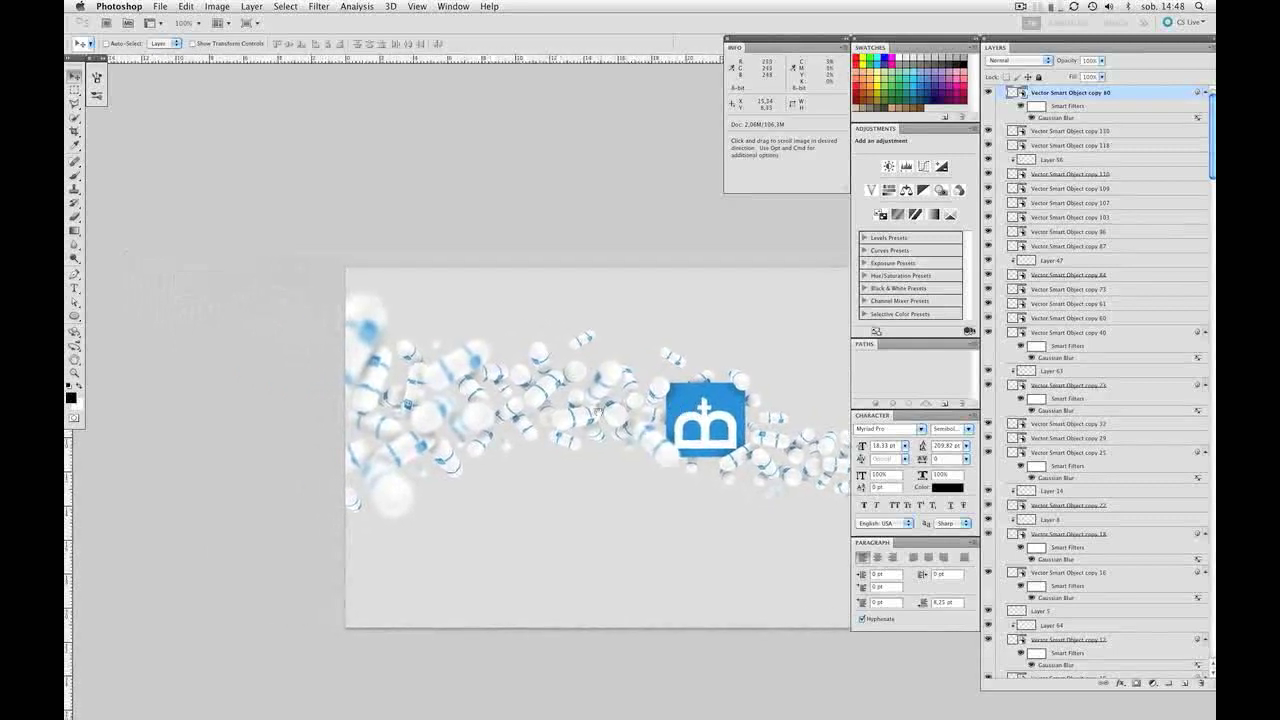
left_click_drag(598, 411, 655, 409)
left_click(566, 400, "super")
mouse_move(565, 405)
left_mouse_down()
mouse_move(619, 388)
mouse_move(589, 411)
left_mouse_up()
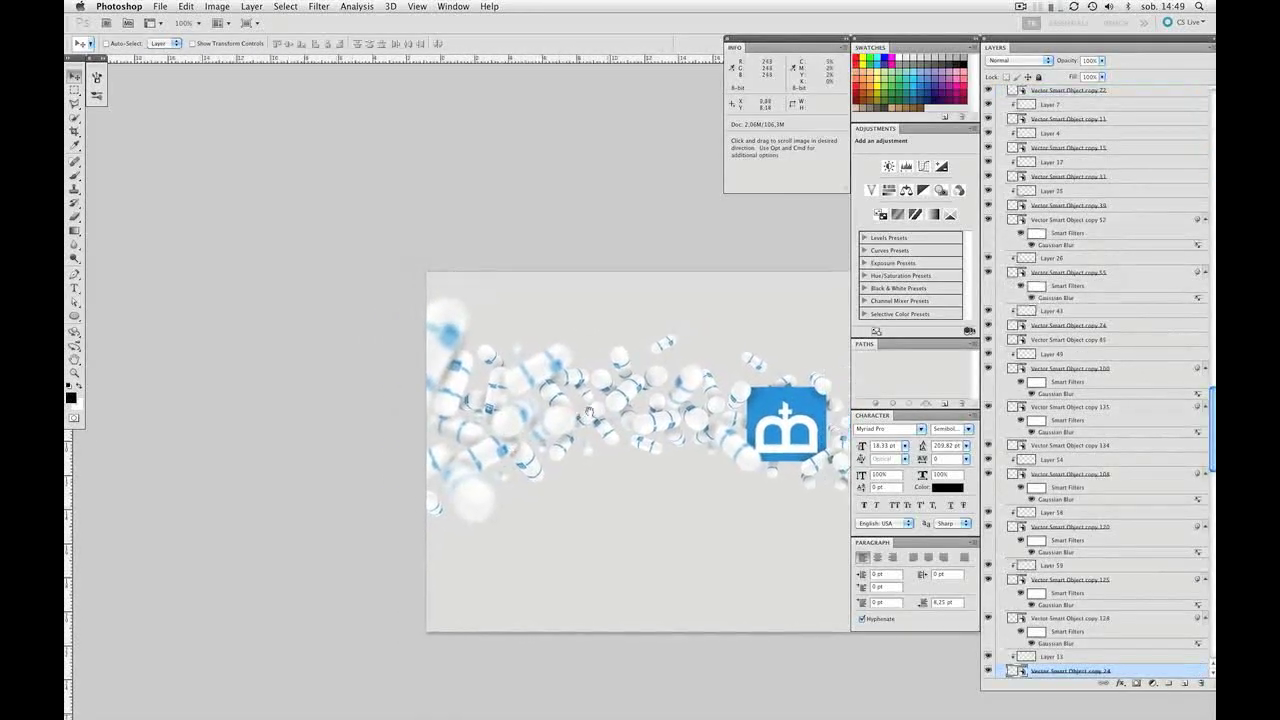
scroll(590, 412, "right", 3)
scroll(575, 417, "left", 1)
scroll(629, 382, "right", 7)
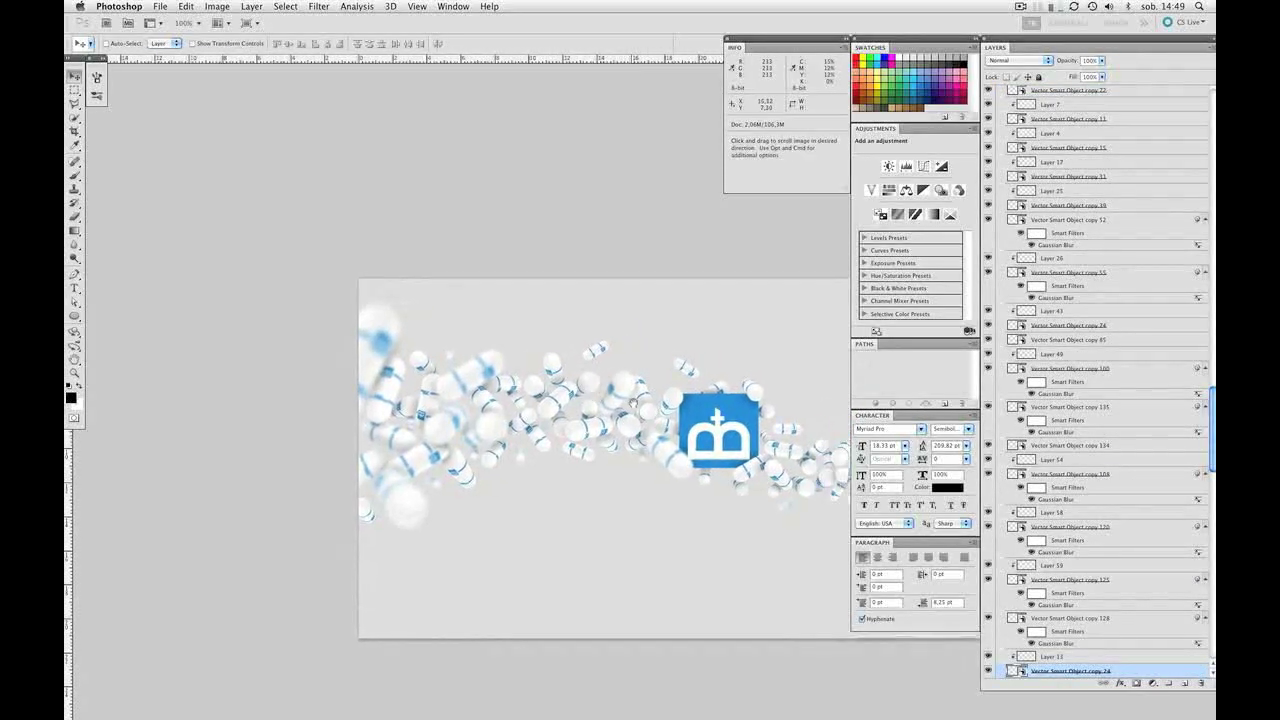
key("alt+super+f")
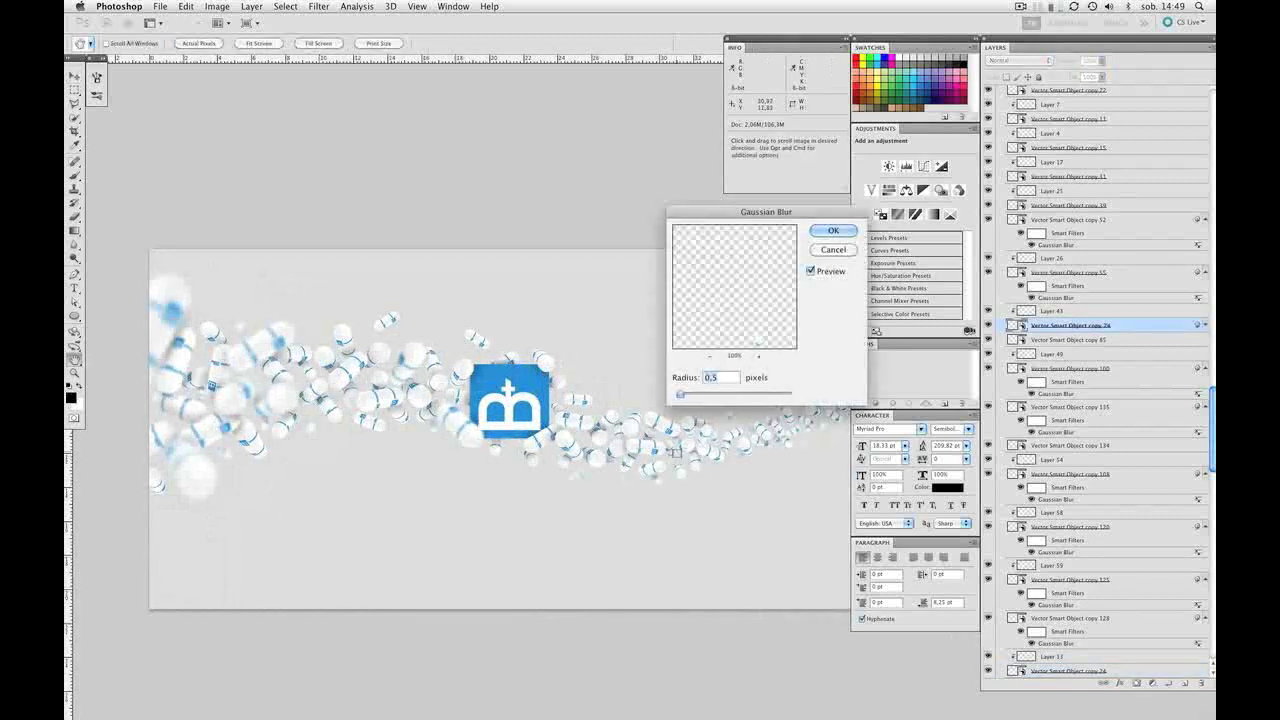
key("Return")
Step: Apply a 0,5-pixel Gaussian Blur to the two pills floating above the stream just left of the logo
left_click_drag(574, 365, 636, 375)
left_click(543, 350, "super")
key("alt+super+f")
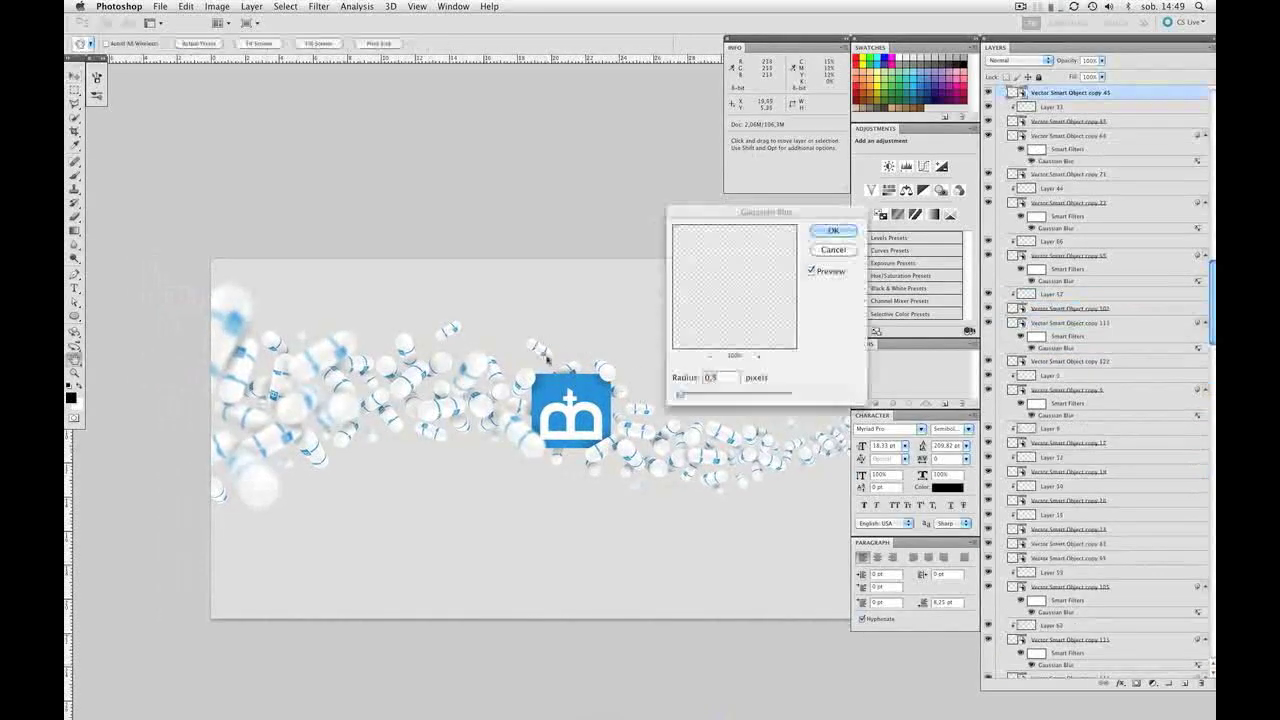
key("Return")
left_click(456, 342, "super")
key("alt+super+f")
key("Return")
Step: Apply a 0,5-pixel Gaussian Blur to the pill Vector Smart Object copy 24 in the left part of the stream
left_click_drag(473, 384, 501, 378)
left_click(345, 442, "super")
key("alt+super+f")
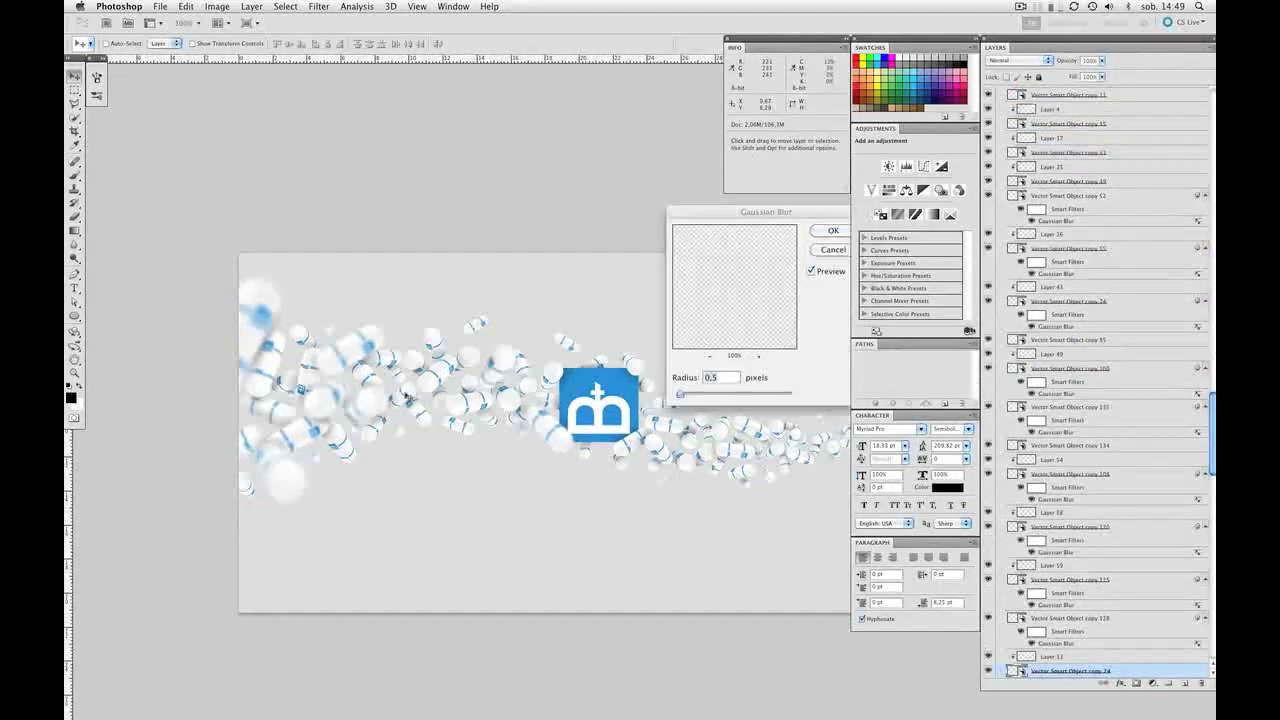
key("Return")
Step: Apply a 0,5-pixel Gaussian Blur to the small sharp pill at the canvas's left edge below the stream
left_click_drag(343, 459, 361, 451)
left_click(266, 483, "super")
left_click(272, 485, "super")
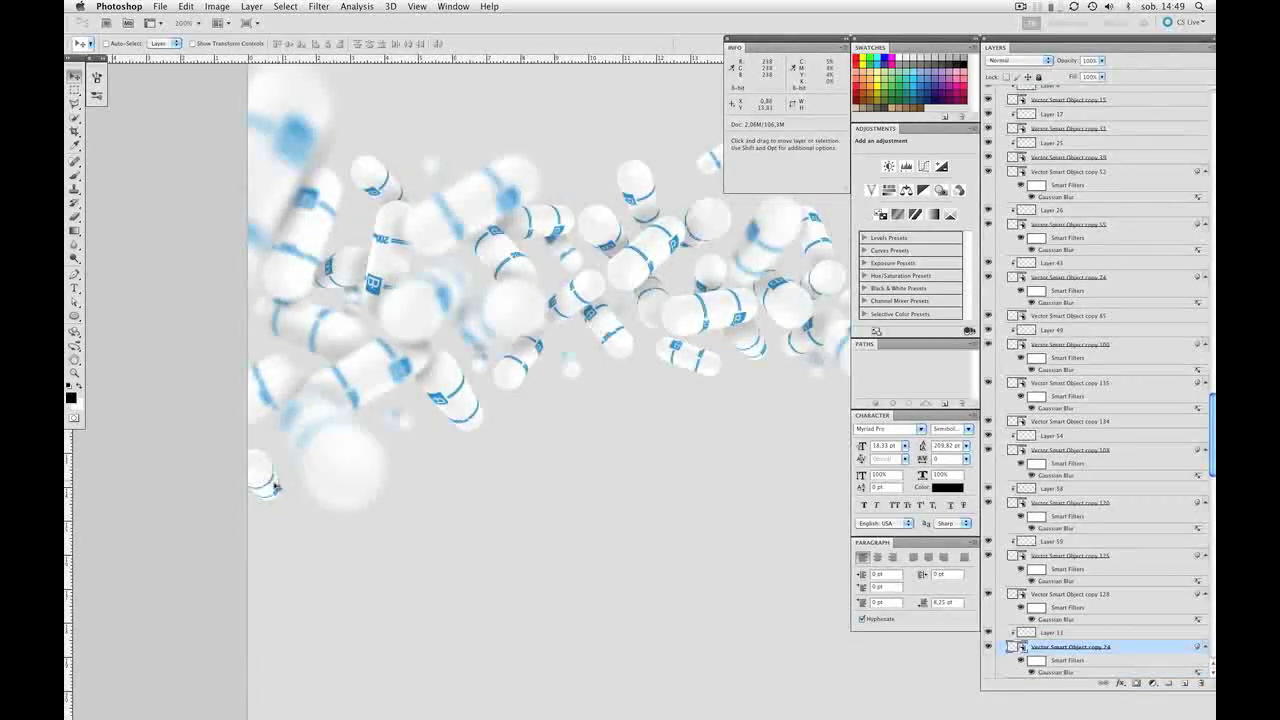
left_click(274, 487, "super")
key("alt+super+f")
key("Return")
left_click(314, 411, "alt+super")
left_click_drag(490, 361, 456, 393)
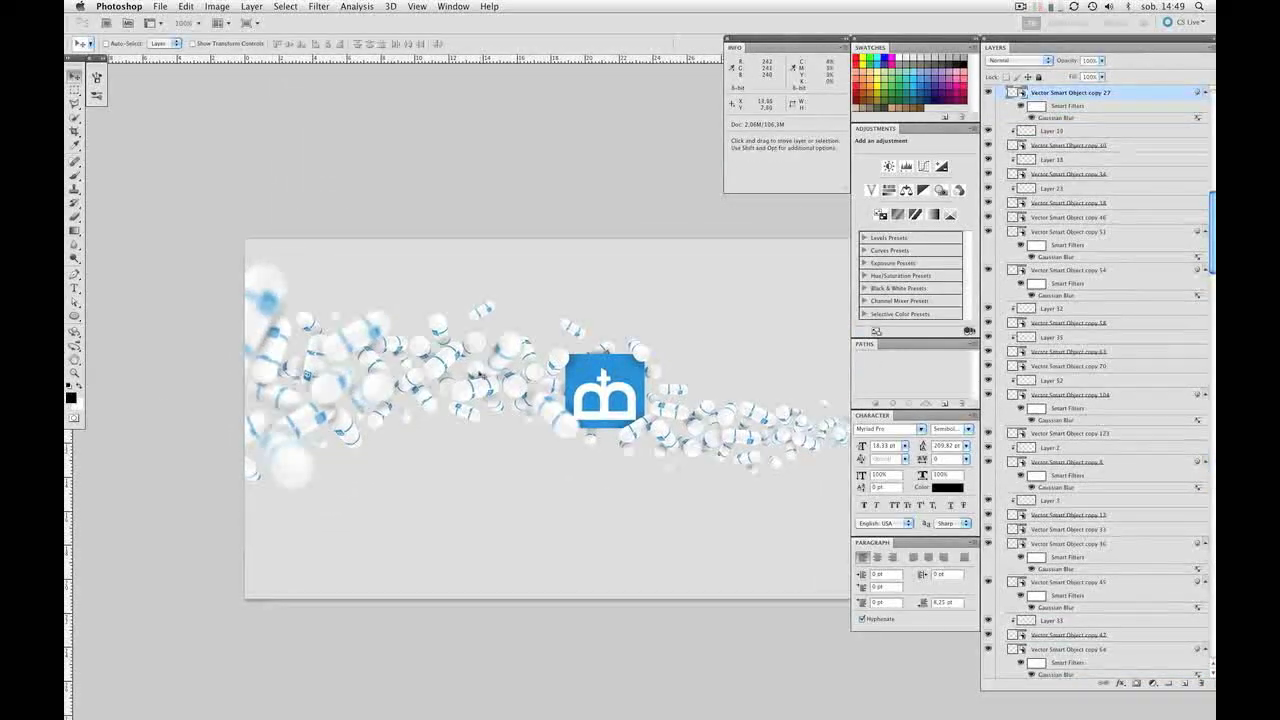
Step: Apply a 0,5-pixel Gaussian Blur to the pill Vector Smart Object copy 14 and another pill in the stream's left half
key("alt+bracketleft")
key("super+alt+f")
key("Return")
key("alt+bracketleft")
key("super+alt+f")
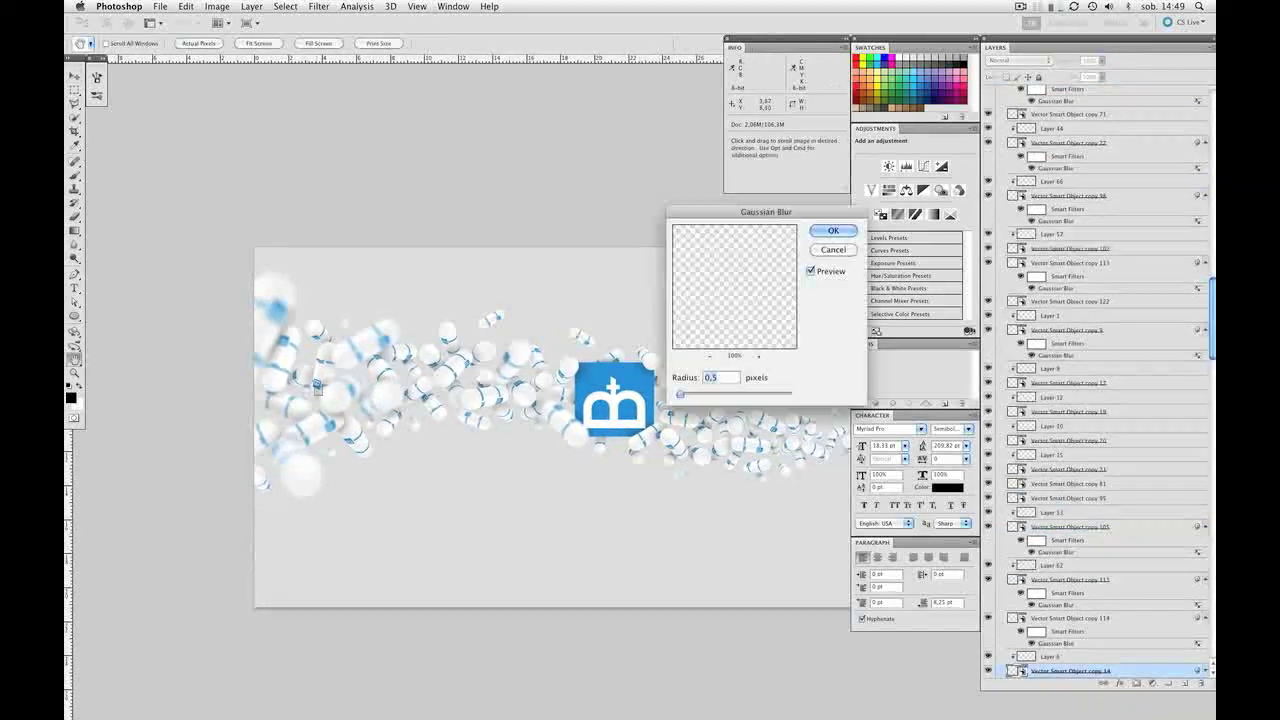
key("Return")
Step: Apply a 0,5-pixel Gaussian Blur to the pill Vector Smart Object copy 32 left of the logo
mouse_move(383, 378)
left_mouse_down()
mouse_move(370, 381)
mouse_move(399, 361)
mouse_move(373, 359)
left_mouse_up()
key("alt+bracketleft")
key("super+alt+f")
key("Return")
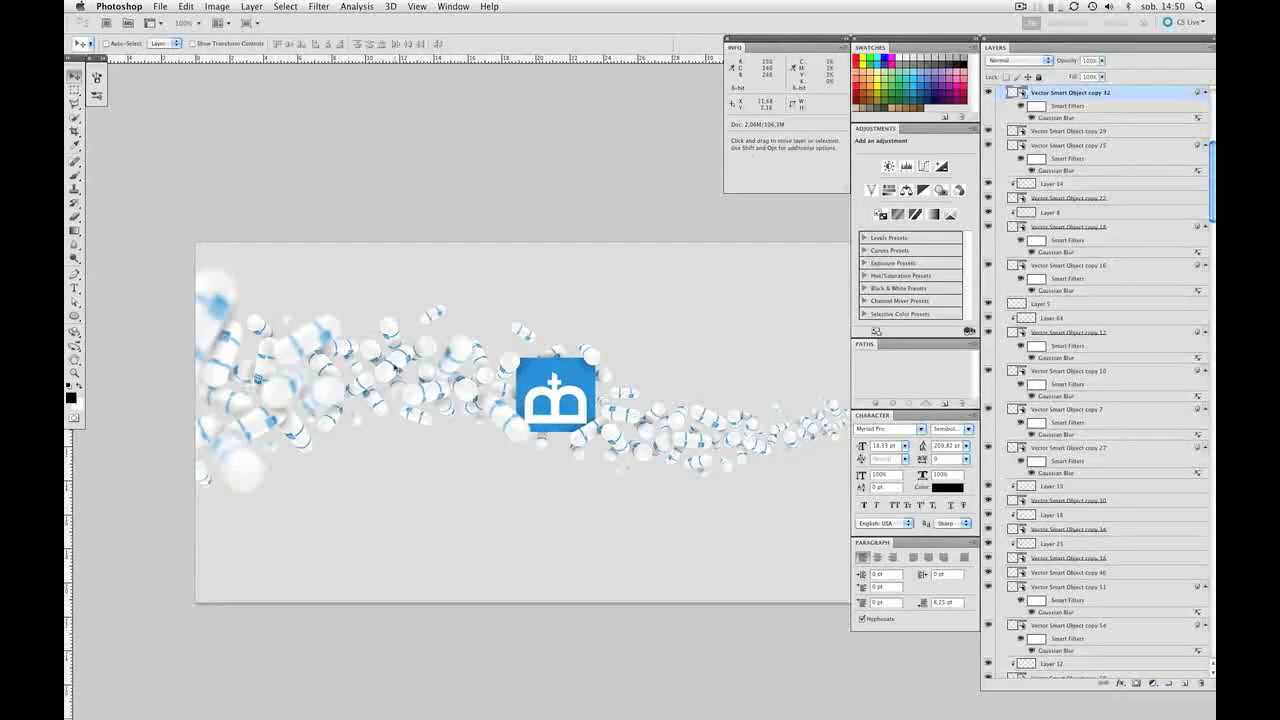
Step: Apply a 0,5-pixel Gaussian Blur to the pill Vector Smart Object copy 13 and one more pill in the stream's left half
key("alt+bracketleft")
key("super+alt+f")
key("Return")
key("alt+bracketleft")
key("super+alt+f")
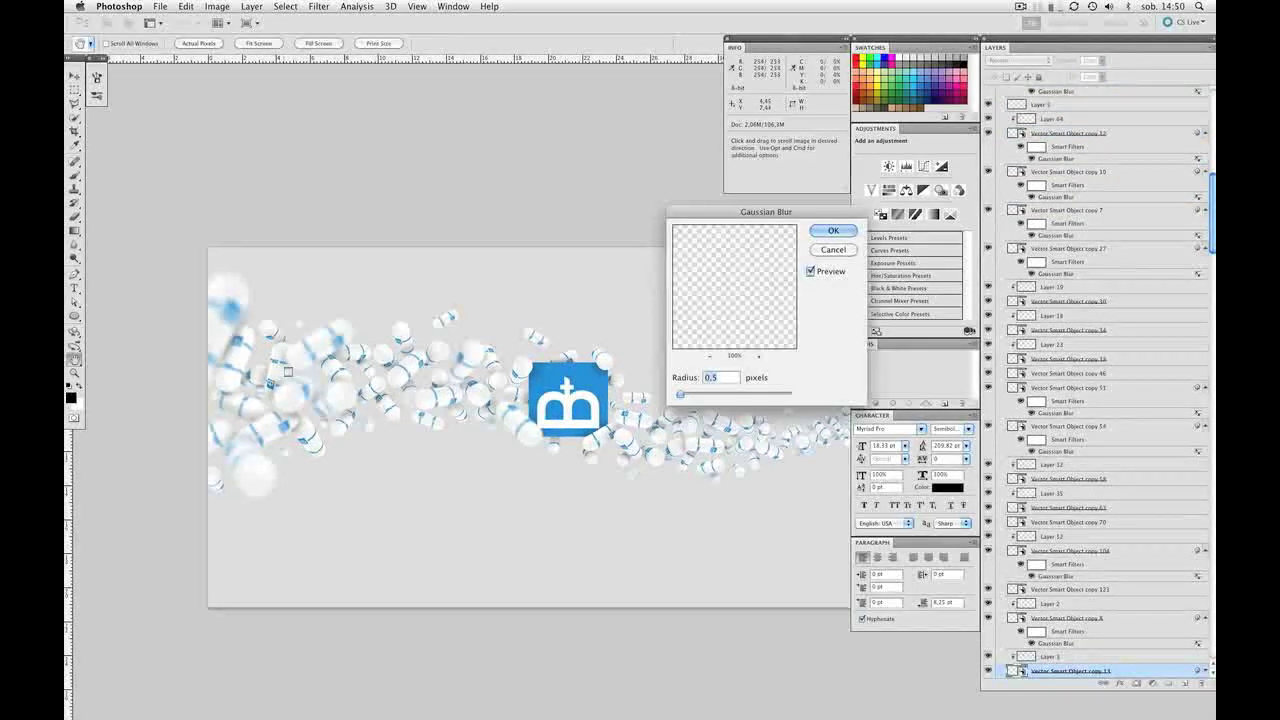
key("Return")
Step: Apply a Gaussian Blur to the pill Vector Smart Object copy 60 and another pill left of the logo
left_click_drag(449, 402, 423, 402)
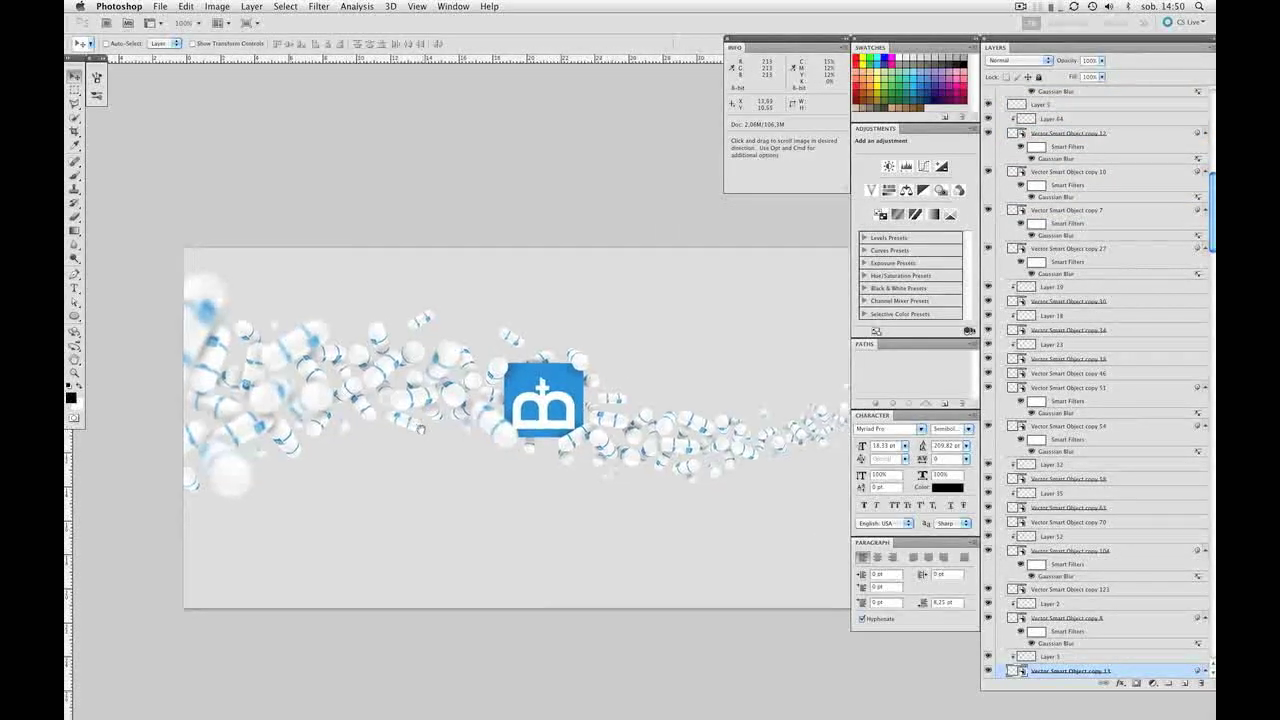
key("alt+bracketleft")
key("super+alt+f")
key("Return")
scroll(543, 408, "right", 4)
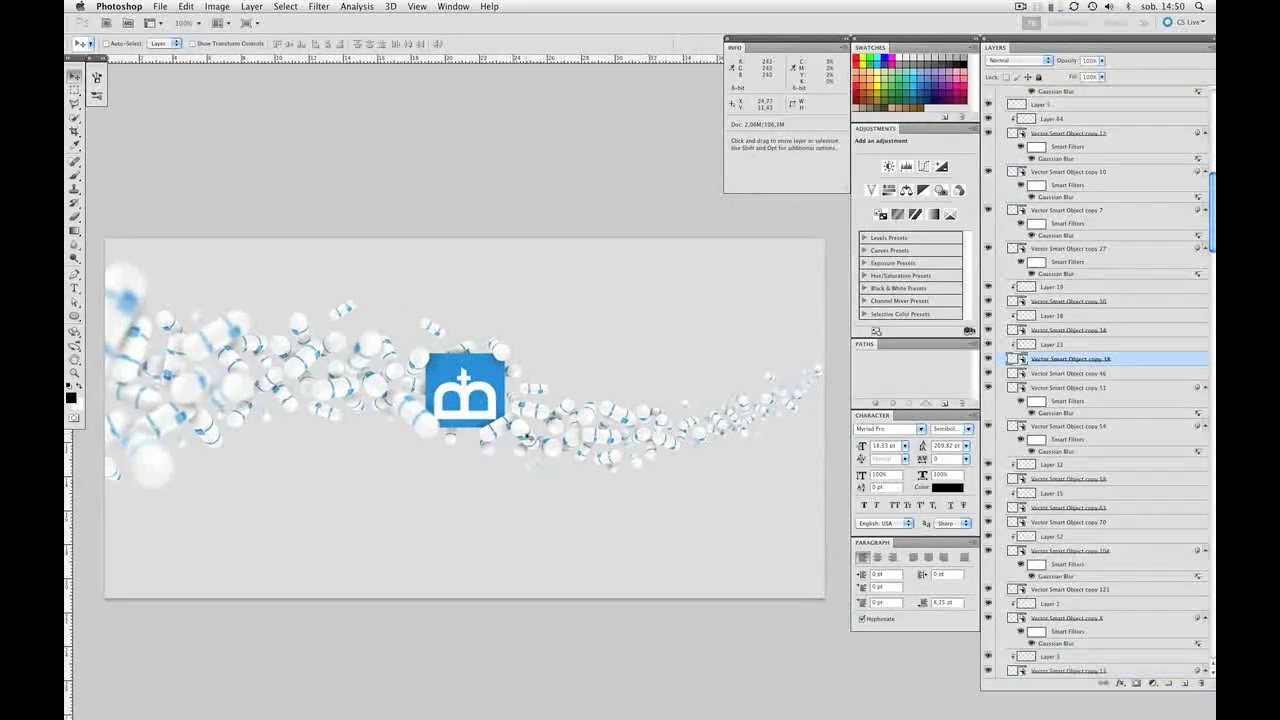
key("alt+bracketleft")
key("super+alt+f")
key("Return")
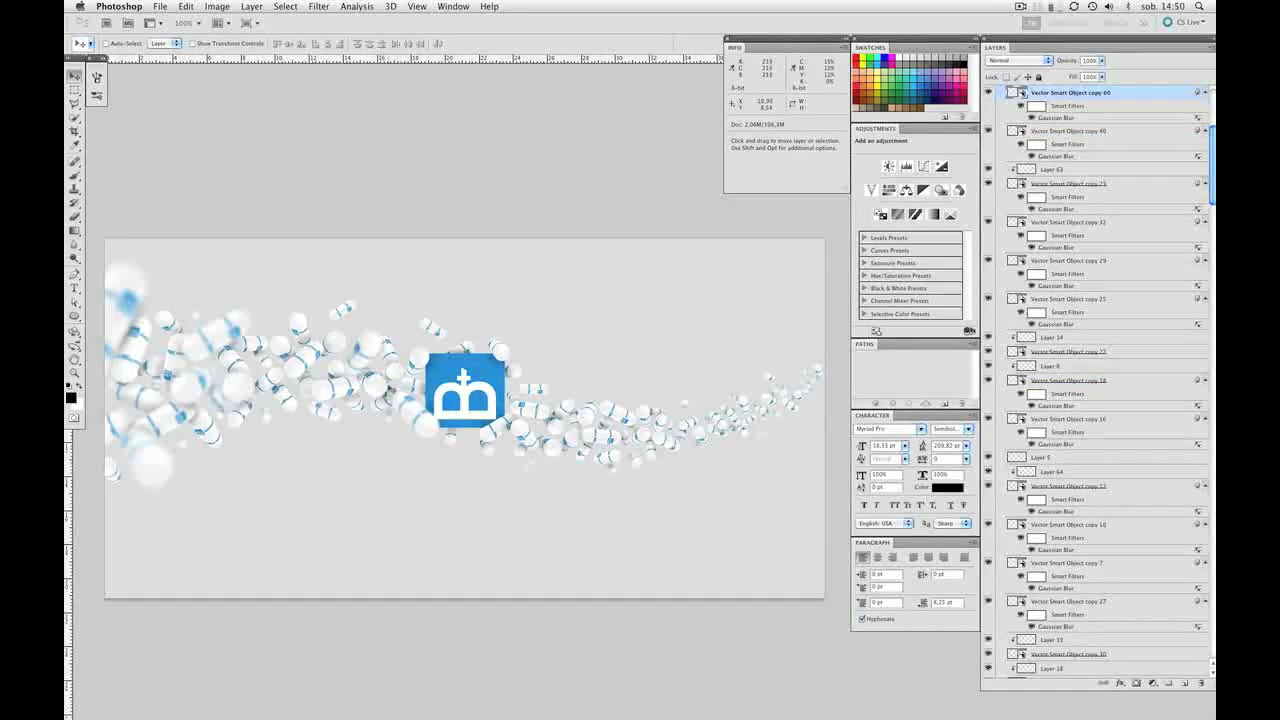
Step: Apply a Gaussian Blur to the pill Vector Smart Object copy 37 at the lower edge of the stream's left half
key("alt+bracketleft")
key("super+alt+f")
key("Return")
mouse_move(590, 395)
left_mouse_down()
mouse_move(558, 391)
mouse_move(563, 366)
mouse_move(600, 374)
left_mouse_up()
left_click_drag(755, 345, 740, 349)
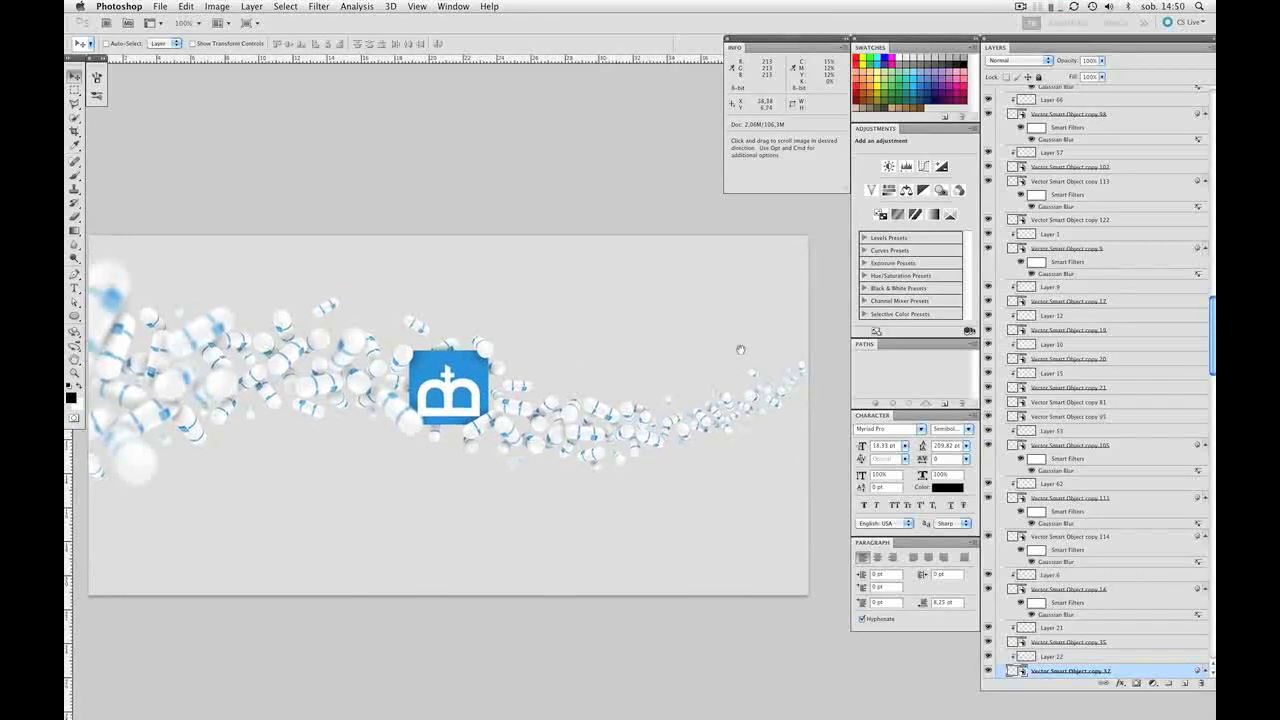
mouse_move(664, 371)
left_mouse_down()
mouse_move(726, 368)
mouse_move(680, 377)
left_mouse_up()
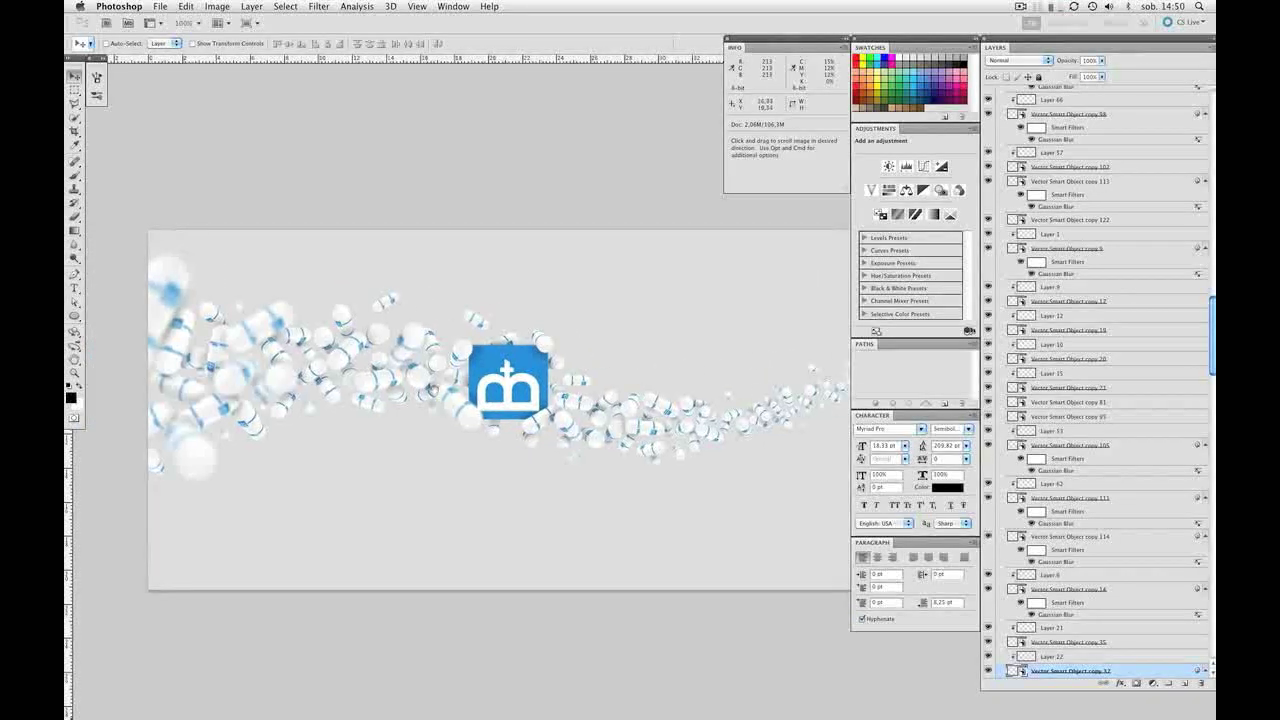
left_click_drag(330, 372, 382, 383)
scroll(605, 357, "right", 5)
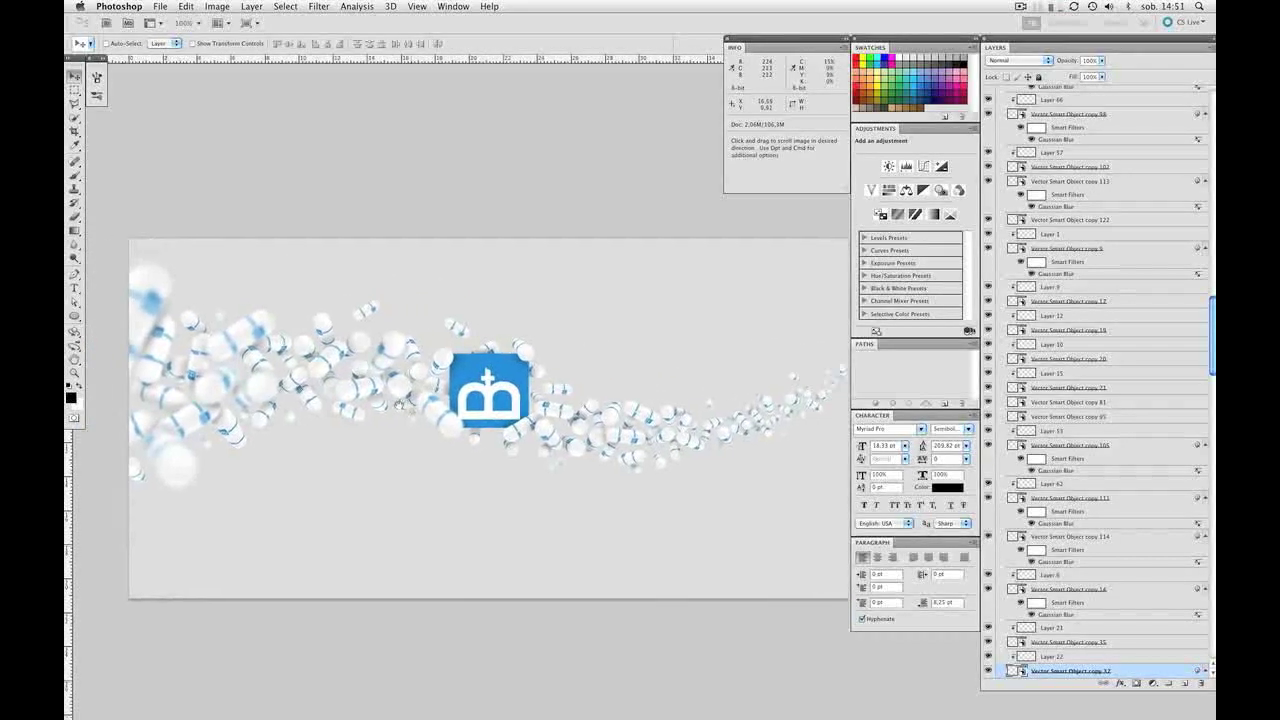
scroll(605, 357, "left", 2)
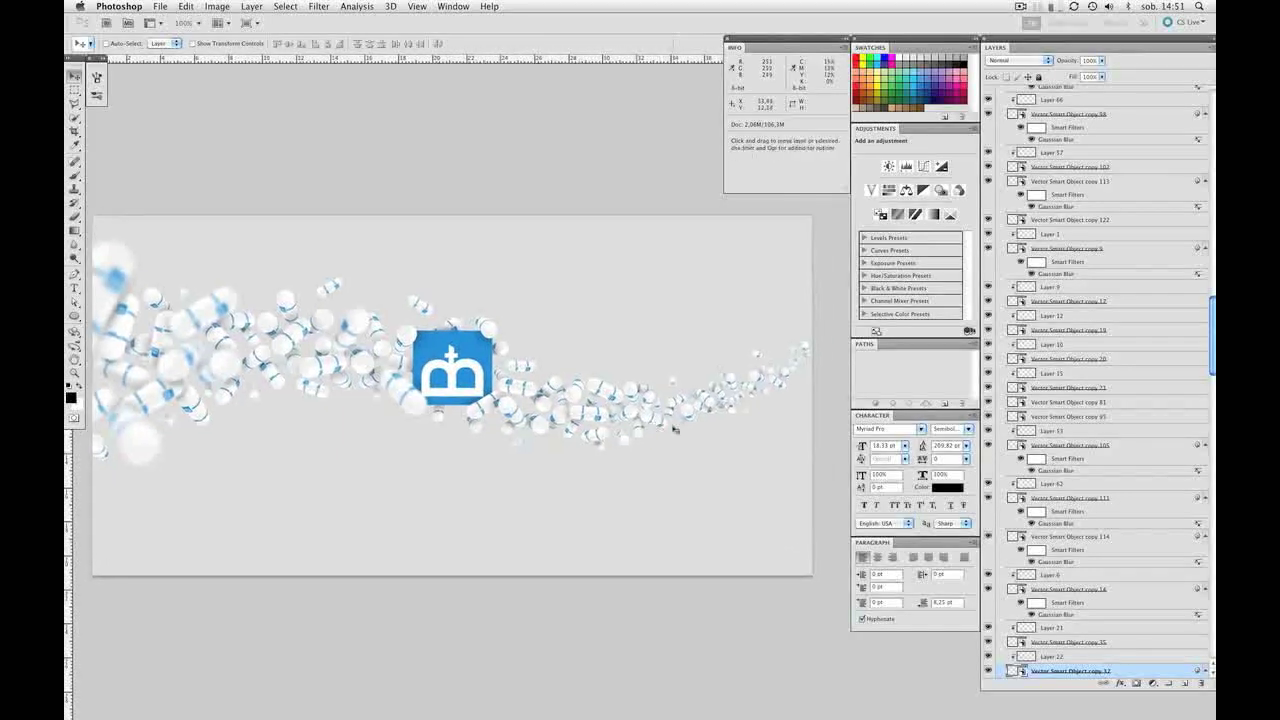
Step: Apply a Gaussian Blur to the pill Vector Smart Object copy 70 and one neighbouring pill right of the logo
left_click(612, 422, "super")
key("alt+super+f")
key("Return")
scroll(625, 415, "left", 2)
left_click(641, 413, "super")
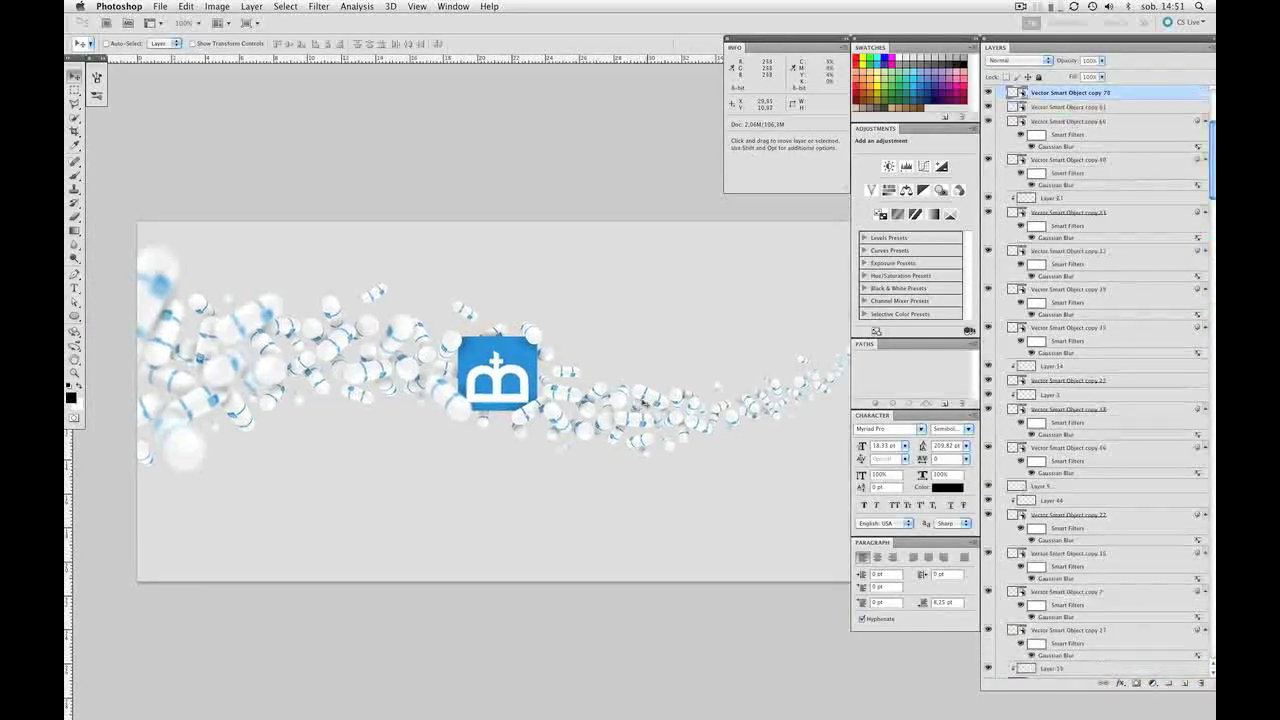
key("alt+super+f")
key("Return")
Step: Apply a Gaussian Blur to a sharp pill in the middle of the stream's left half
scroll(645, 415, "left", 1)
left_click(651, 419, "super")
scroll(642, 417, "left", 3)
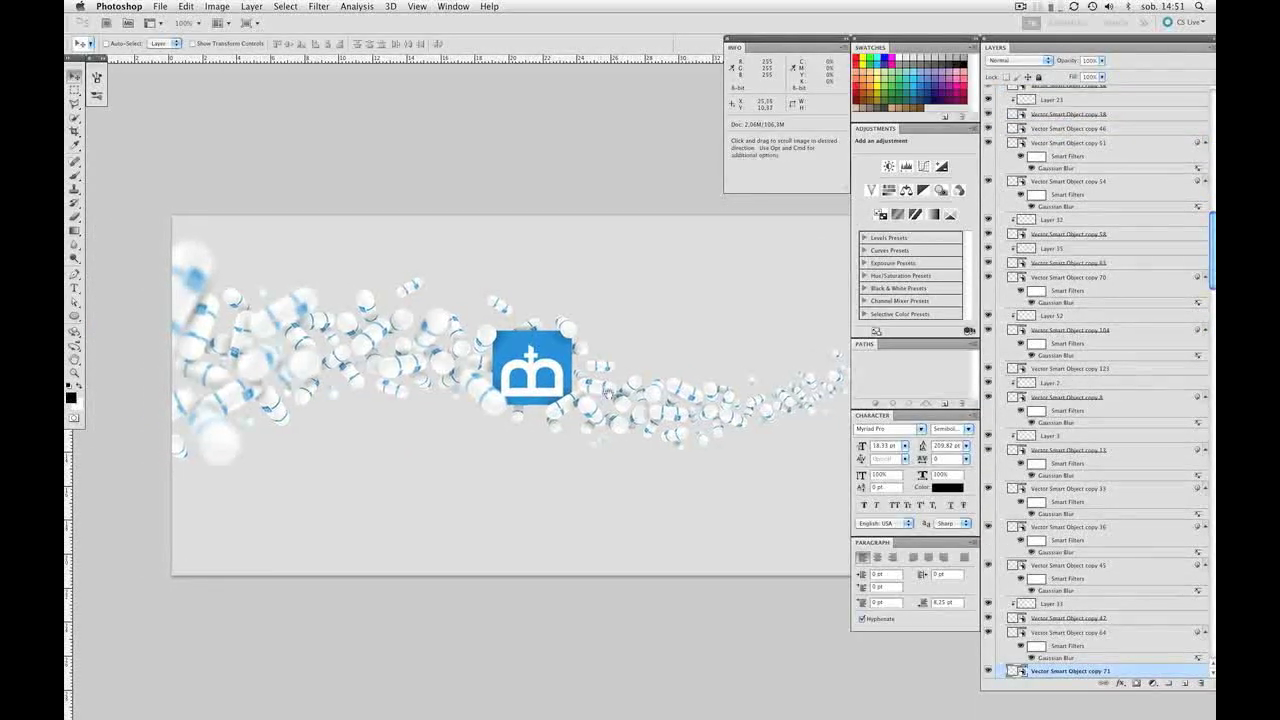
left_click_drag(631, 415, 663, 422)
scroll(500, 358, "right", 1)
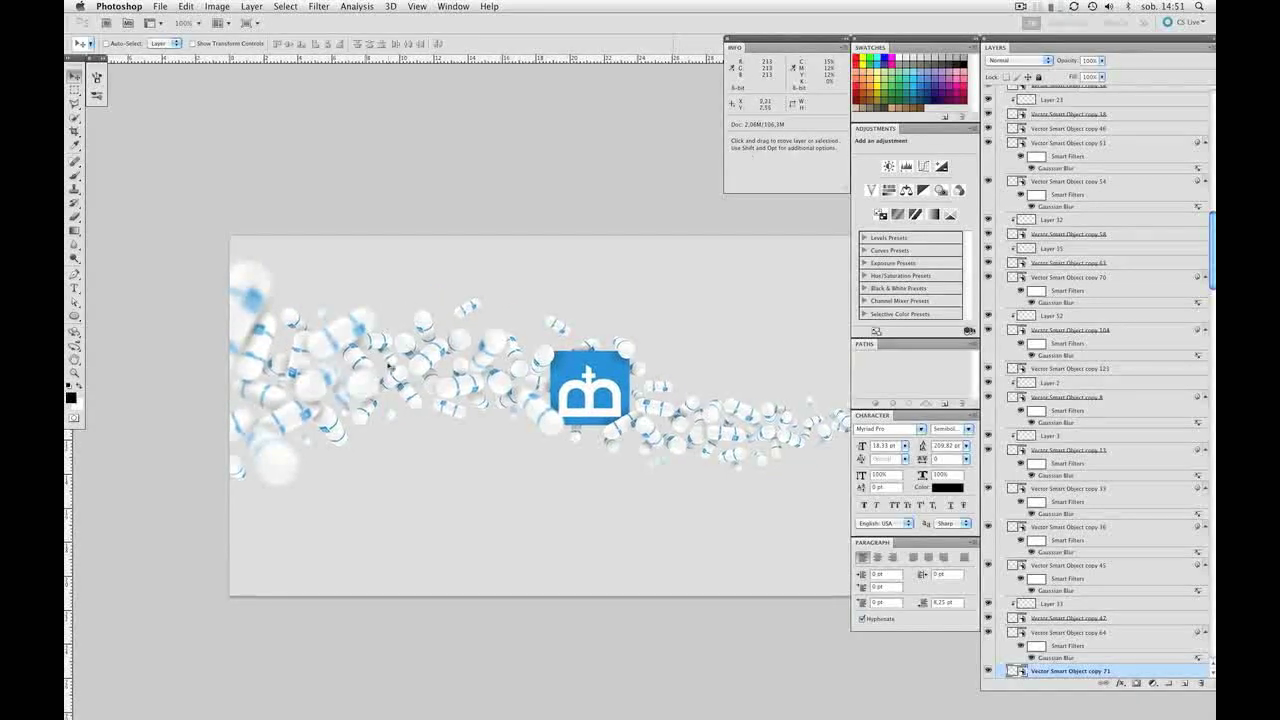
left_click(404, 350, "super")
key("alt+super+f")
key("Return")
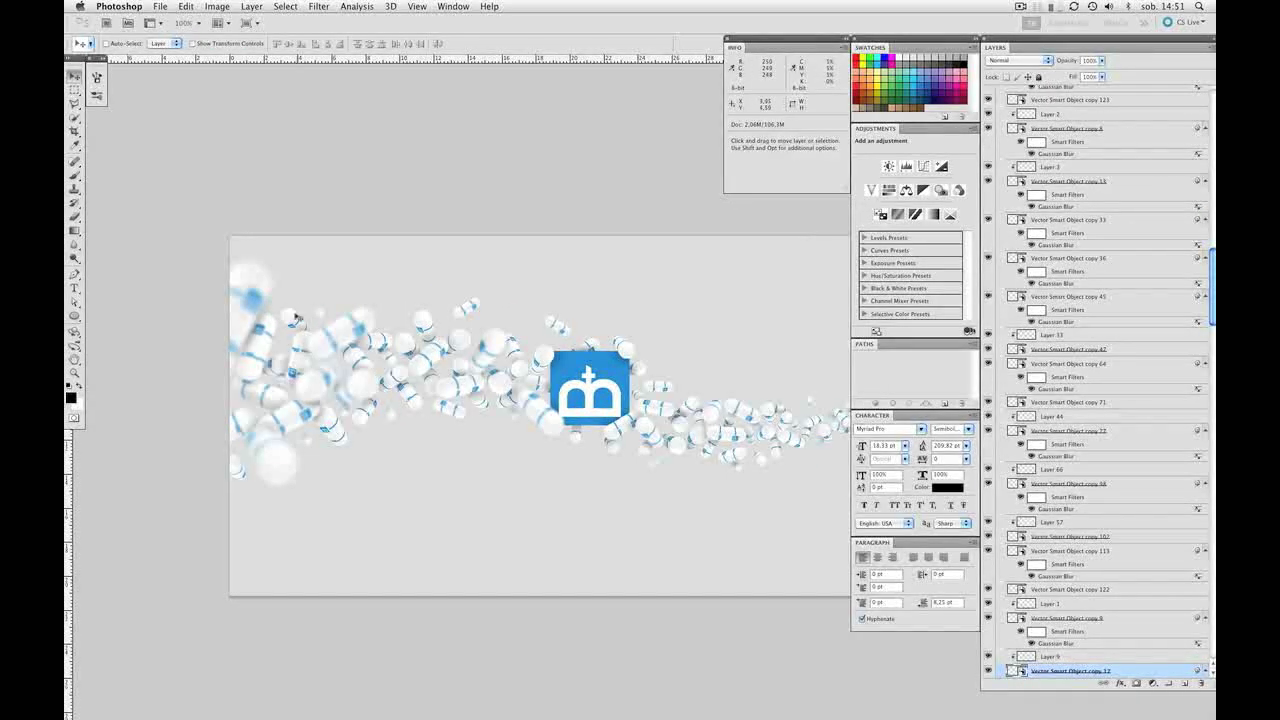
Step: Apply a 0,5-pixel Gaussian Blur to the pill Vector Smart Object copy 40 at the logo's lower-left corner
left_click_drag(451, 429, 382, 429)
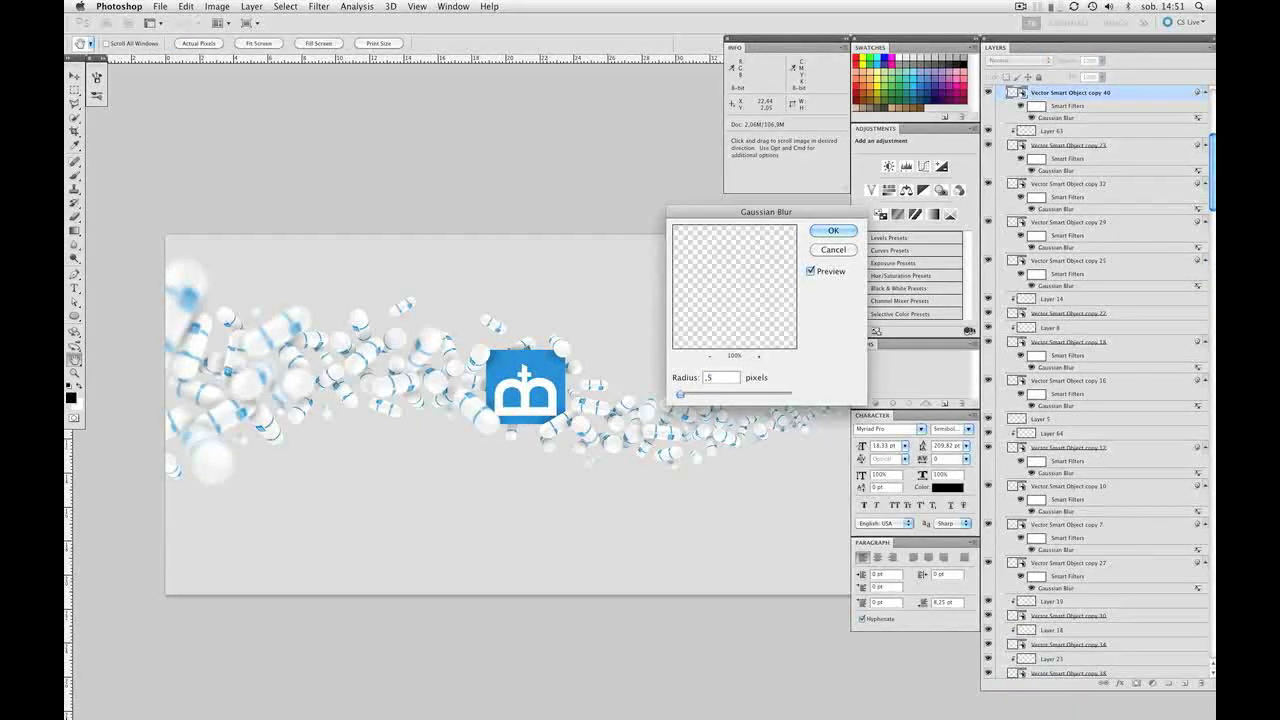
left_click_drag(346, 416, 293, 417)
mouse_move(450, 424)
left_mouse_down()
mouse_move(491, 418)
mouse_move(453, 406)
left_mouse_up()
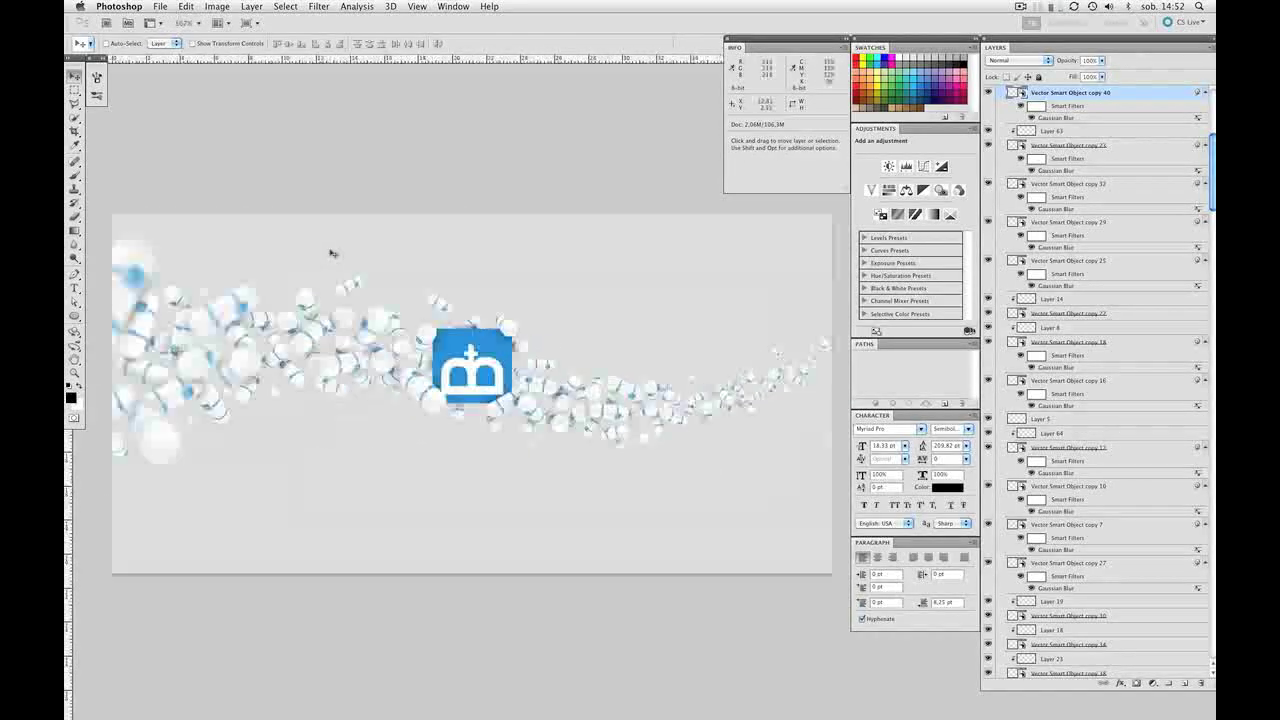
left_click_drag(520, 330, 485, 334)
Step: Apply a 0,5-pixel Gaussian Blur to the small pill Vector Smart Object copy 107 in the stream's thin right end
left_click(760, 377, "super")
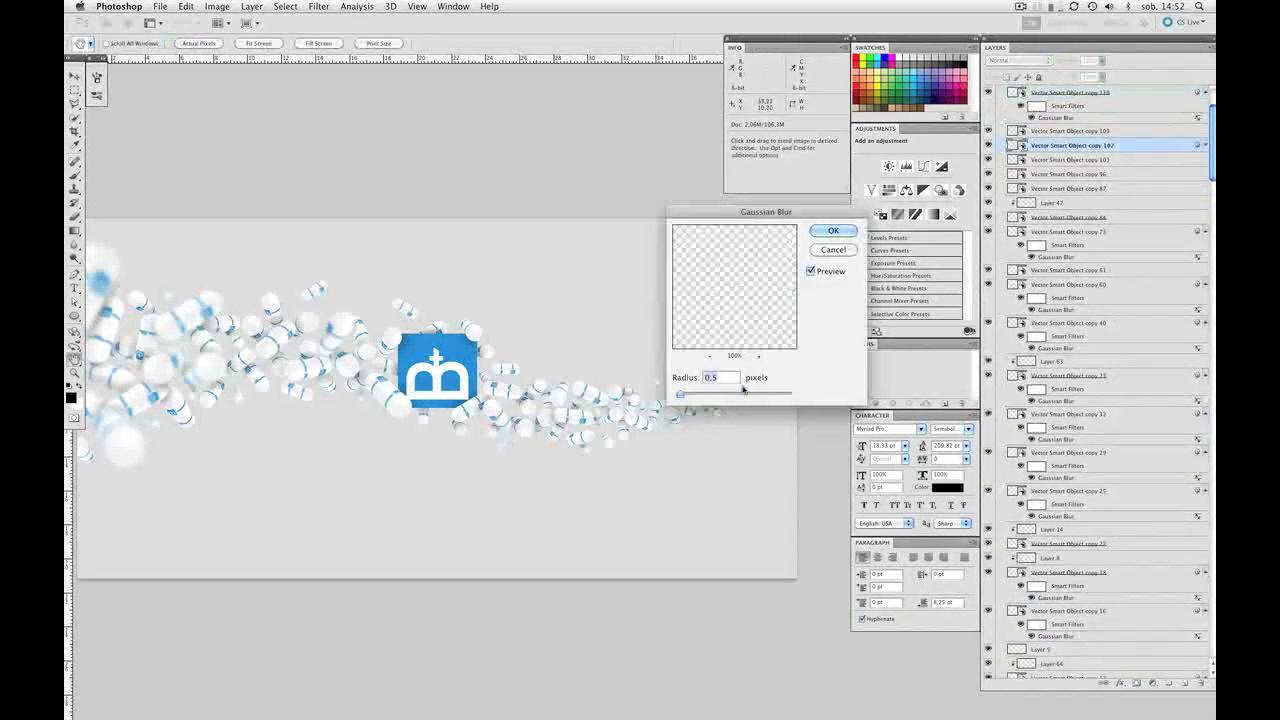
left_click_drag(650, 396, 751, 423)
left_click(716, 418, "super")
left_click(586, 385, "super")
Step: Apply a Gaussian Blur to a pill at the stream's upper-left edge and a pill just below and right of the logo
left_click(237, 311, "super")
left_click_drag(237, 311, 191, 317)
left_click(191, 317, "super")
mouse_move(540, 437)
left_mouse_down()
mouse_move(520, 424)
mouse_move(532, 438)
left_mouse_up()
left_click(526, 449, "super")
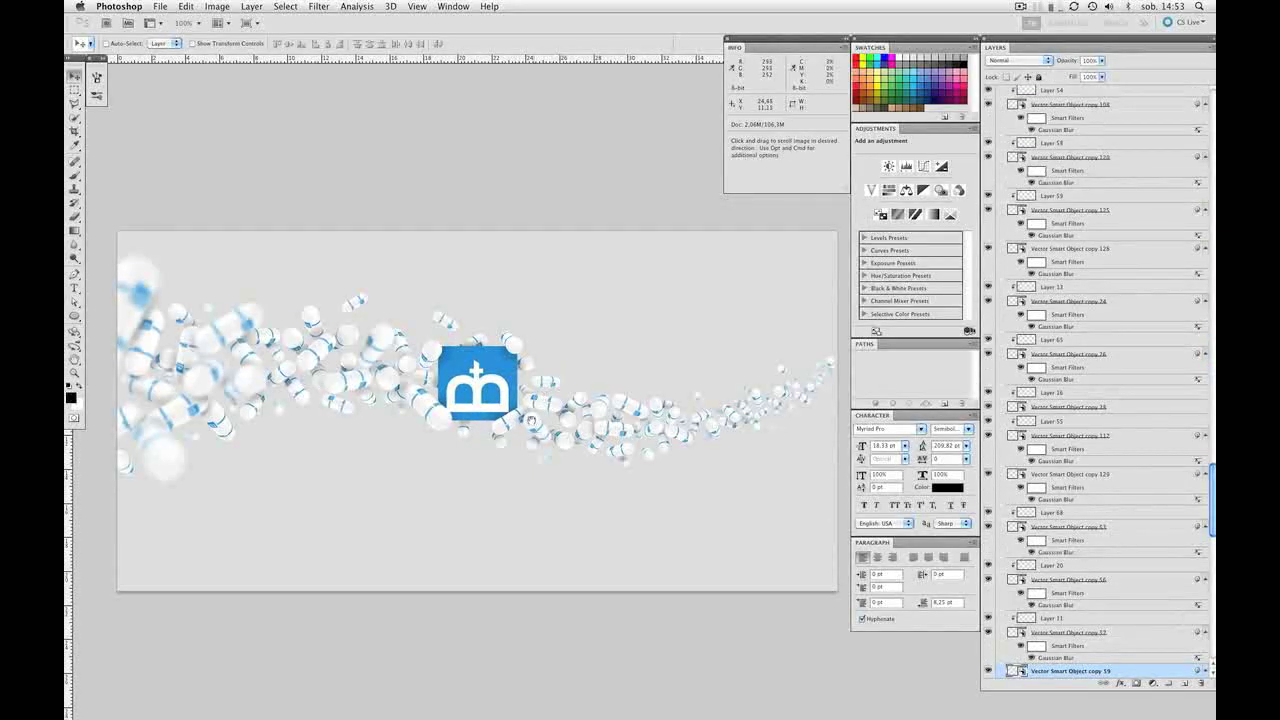
Step: Apply a Gaussian Blur to a small pill at the lower edge of the stream's right half
scroll(540, 452, "right", 2)
left_click_drag(610, 449, 598, 459)
left_click(631, 443, "super")
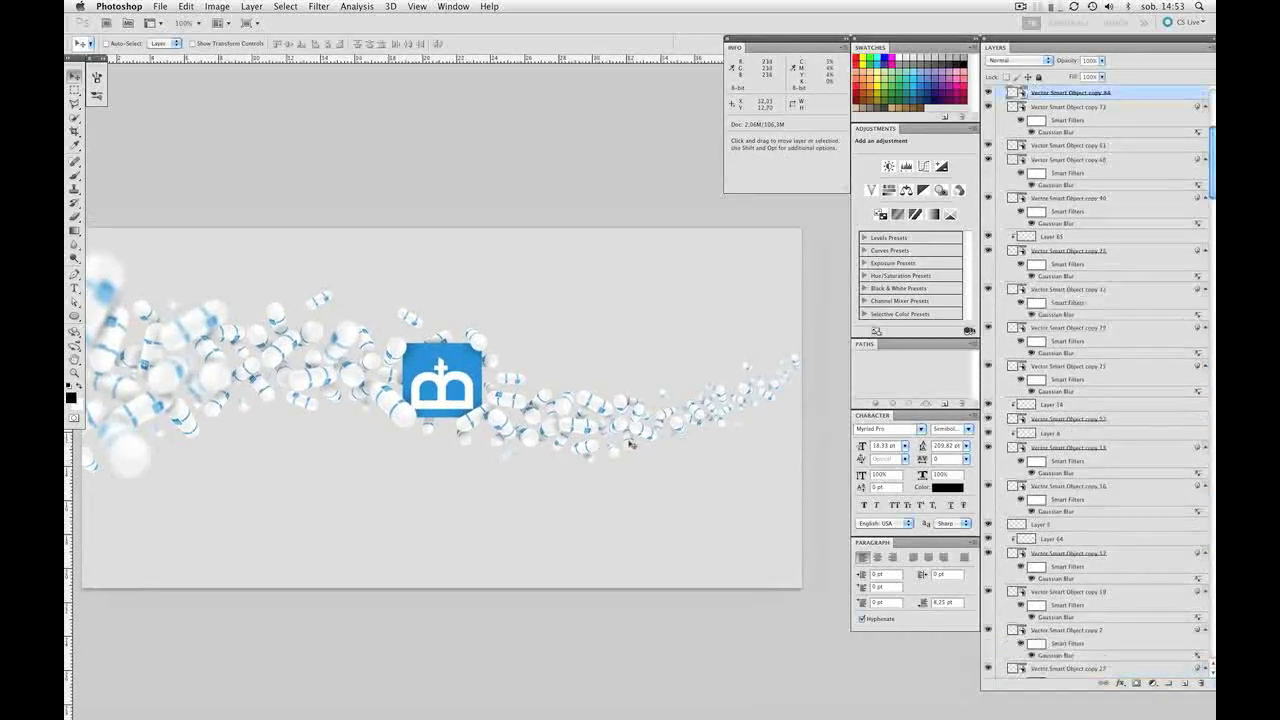
left_click(632, 443, "super")
key("alt+super+f")
key("Return")
left_click(649, 438, "super")
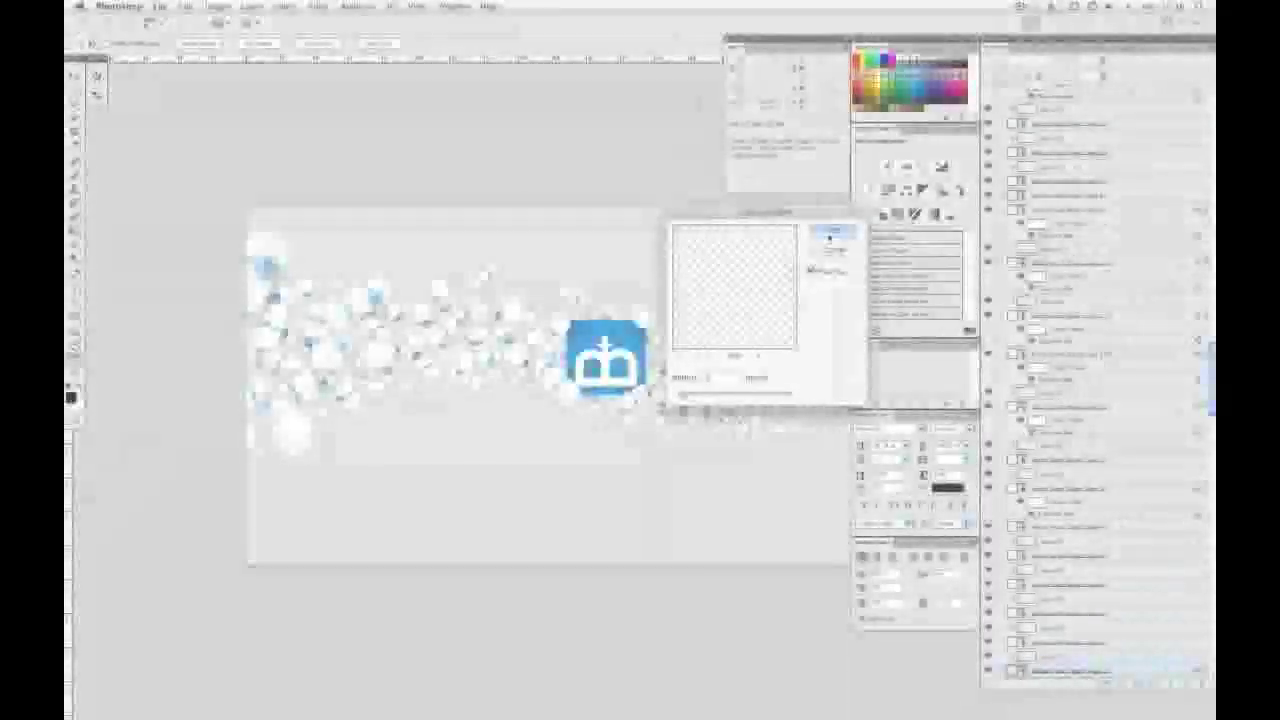
Step: Confirm the open Gaussian Blur and blur one more pill at the lower edge of the stream's left half
left_click(831, 235)
left_click(383, 397, "super")
key("alt+super+f")
key("Return")
Step: Apply a Gaussian Blur to the pill Vector Smart Object copy 20 in the upper part of the stream's left half
left_click(314, 290, "super")
left_click(376, 300, "super")
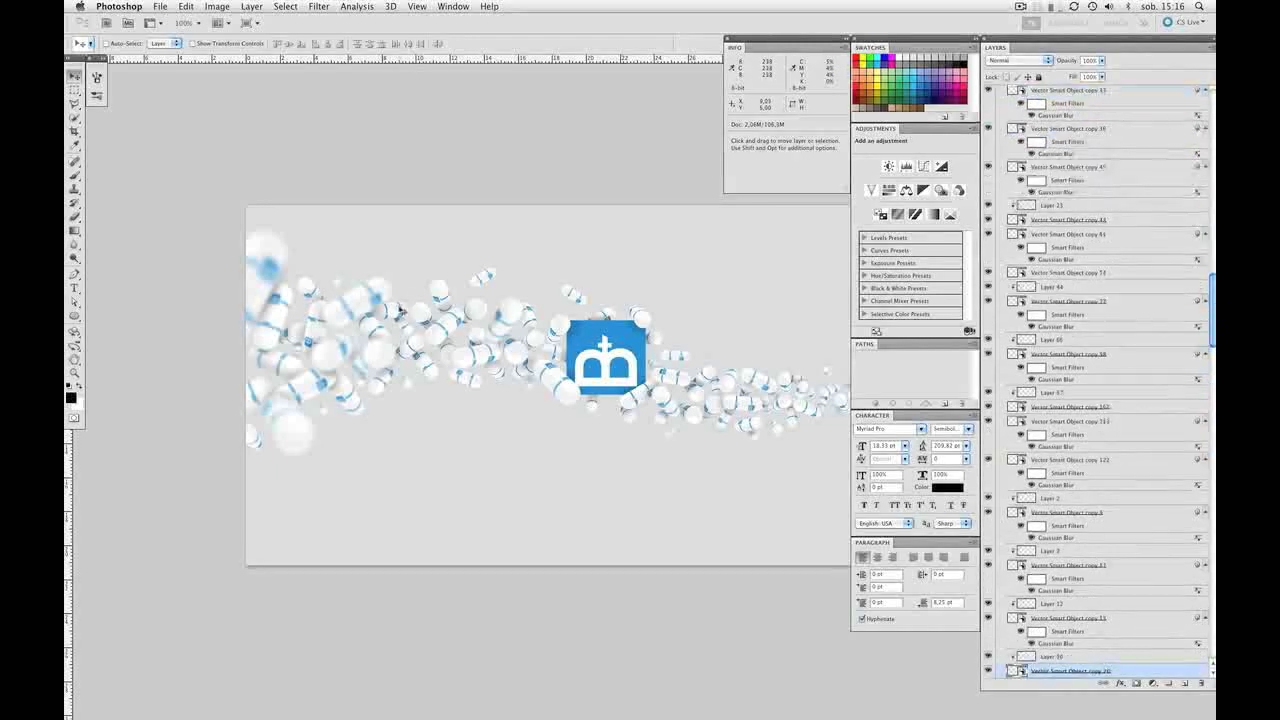
key("alt+super+f")
left_click(822, 236)
Step: Set the existing Gaussian Blur radius of the pill at the stream's lower-left edge to 1 pixel
left_click(355, 399, "super")
key("alt+super+f")
left_click(833, 250)
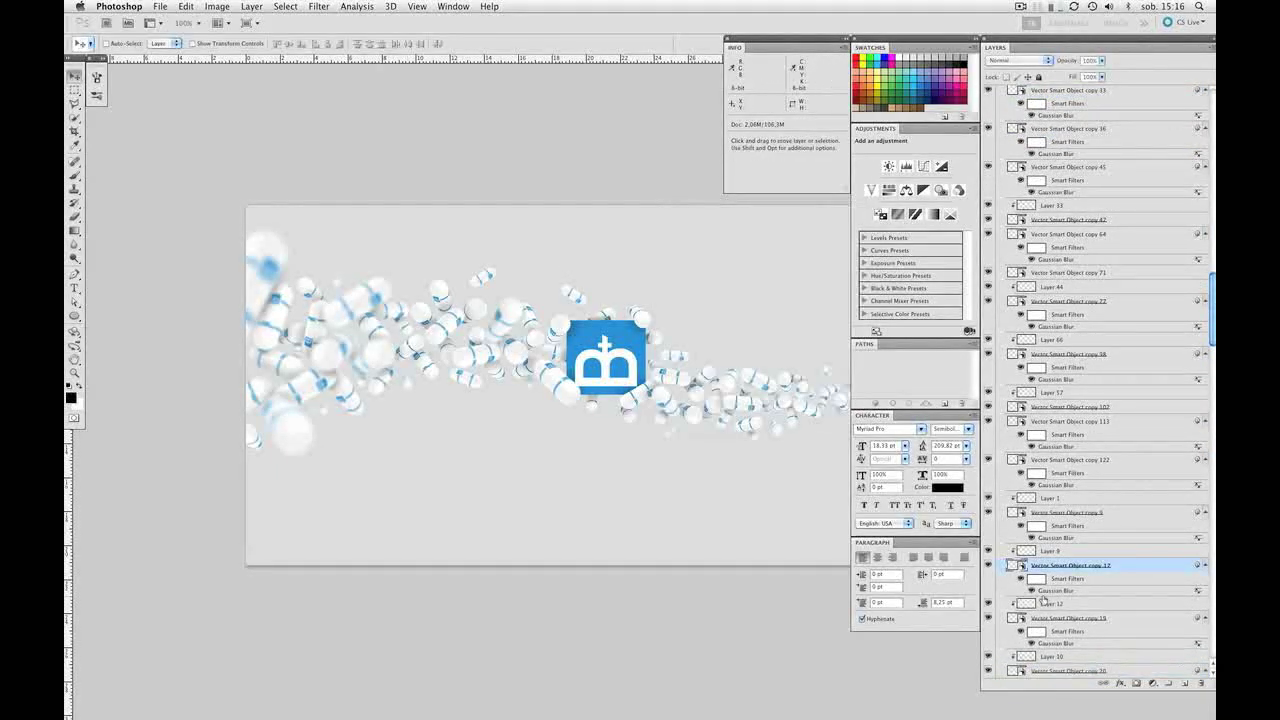
double_click(1056, 591)
type("1")
left_click(833, 231)
Step: Apply a Gaussian Blur to the pill Vector Smart Object copy 35 and another pill in the stream's left half
key("ctrl+alt+f")
key("Escape")
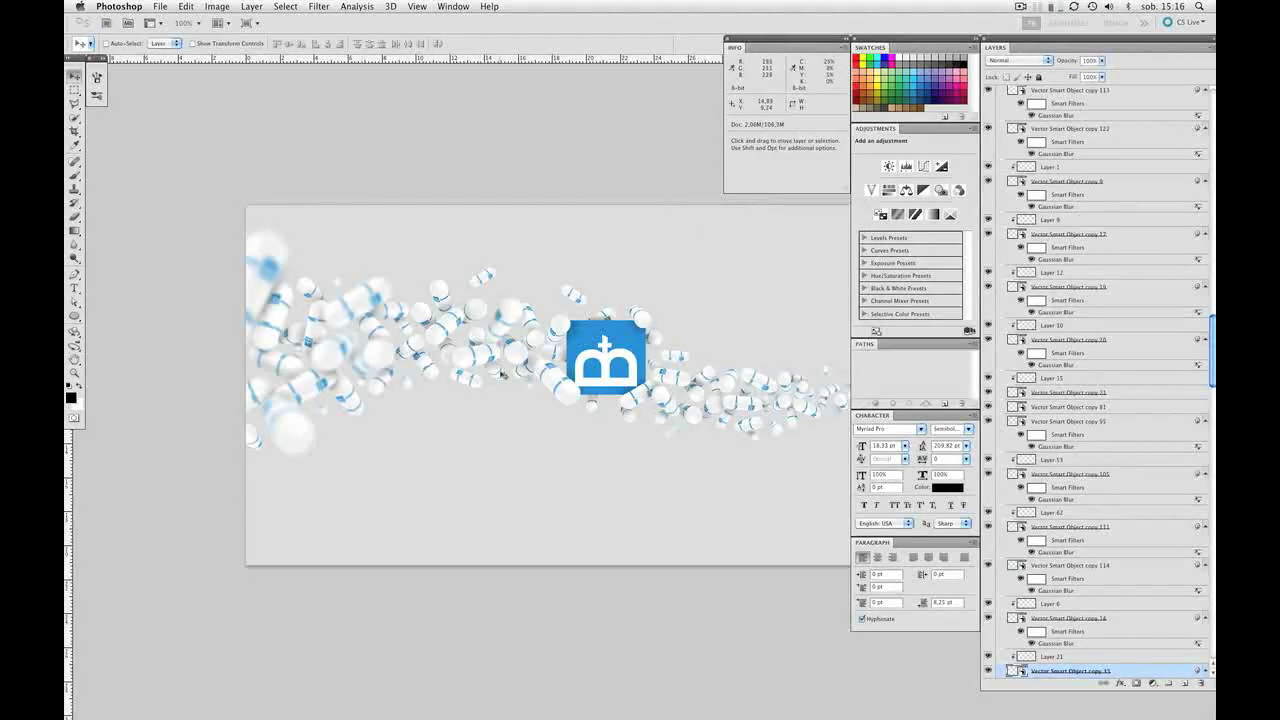
left_click(535, 325, "super")
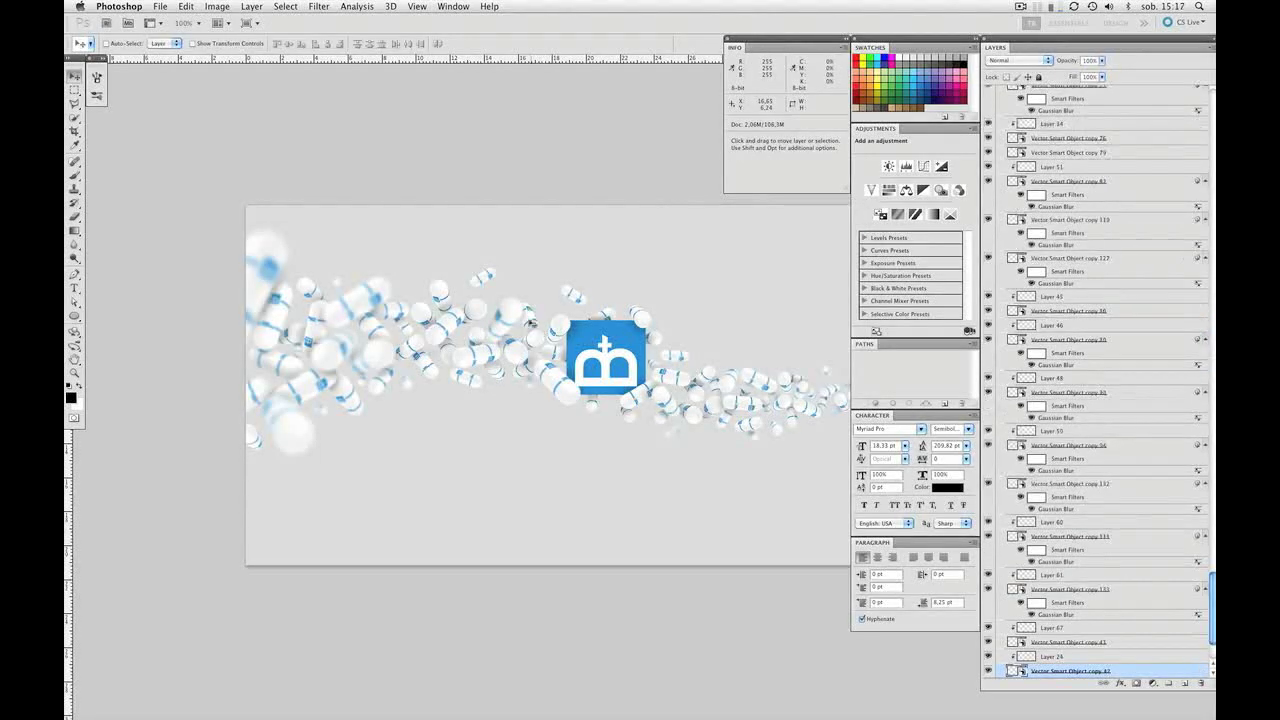
left_click(315, 355, "super")
key("ctrl+alt+f")
key("Return")
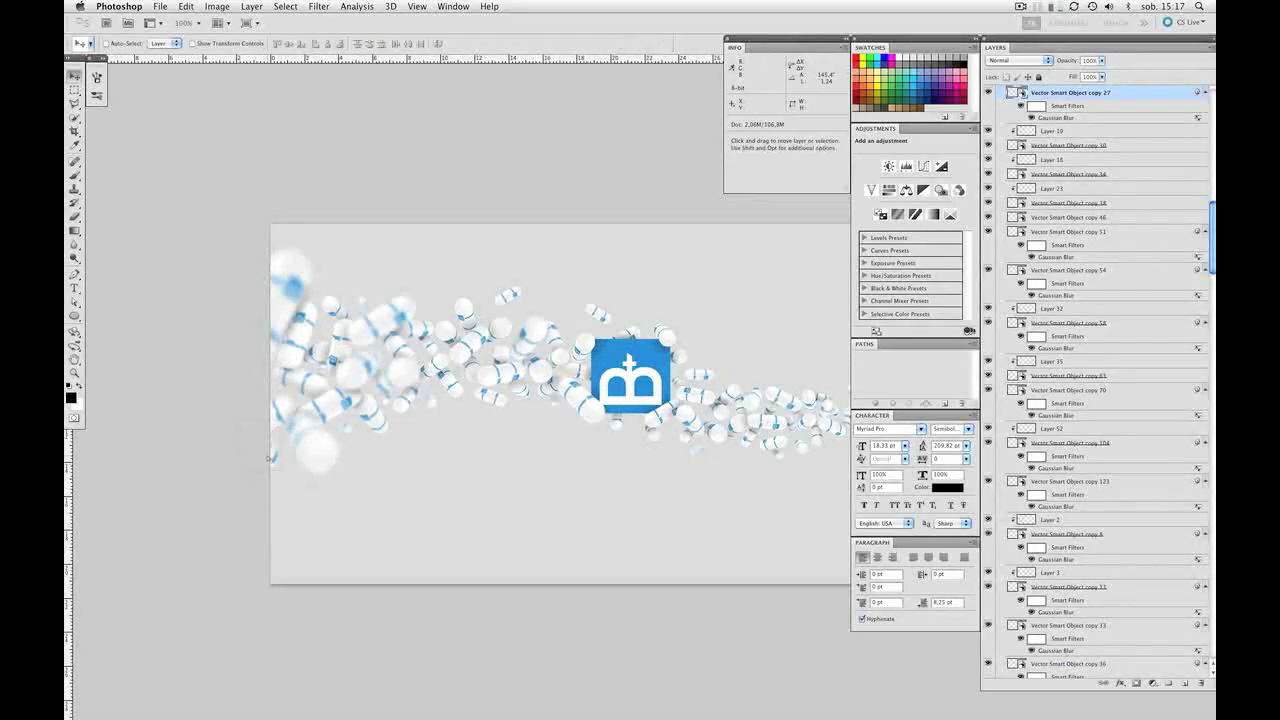
Step: Select the shading layer Layer 65 of the small pill at the canvas's left edge for painting with the Brush tool
left_click_drag(361, 450, 374, 483)
left_click(291, 450, "super")
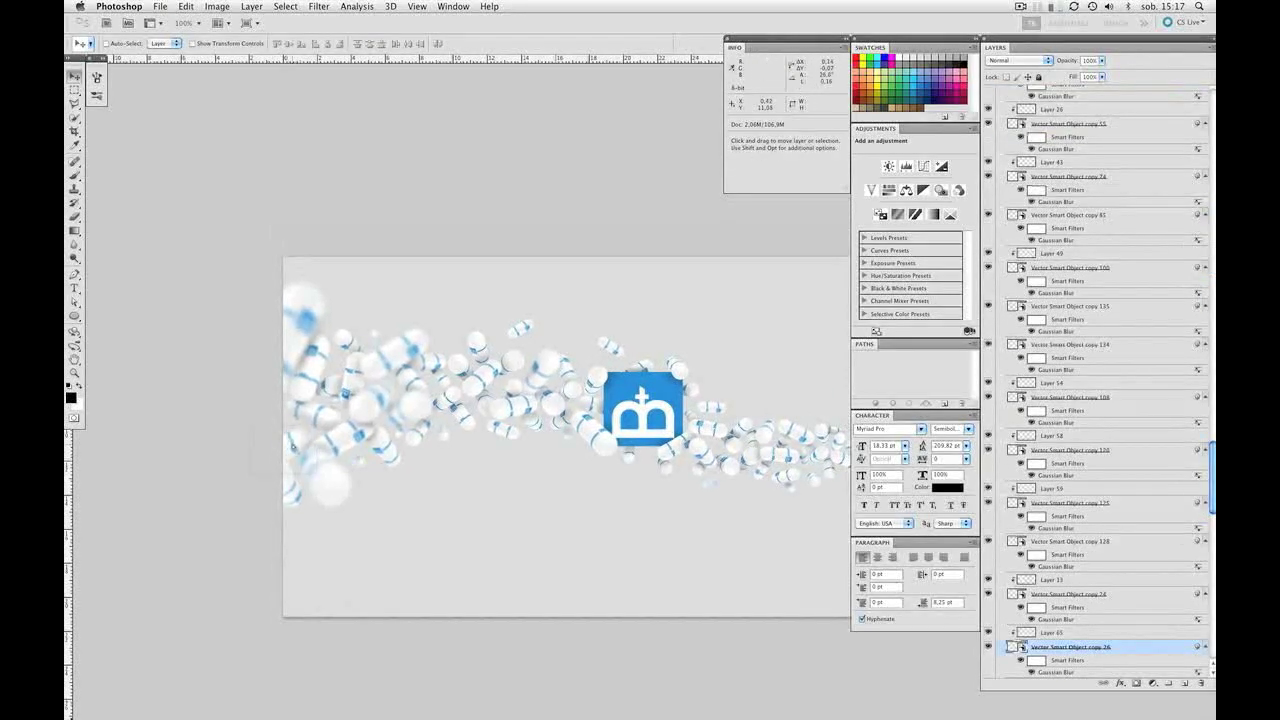
left_click_drag(406, 427, 393, 434)
left_click(1031, 636)
key("b")
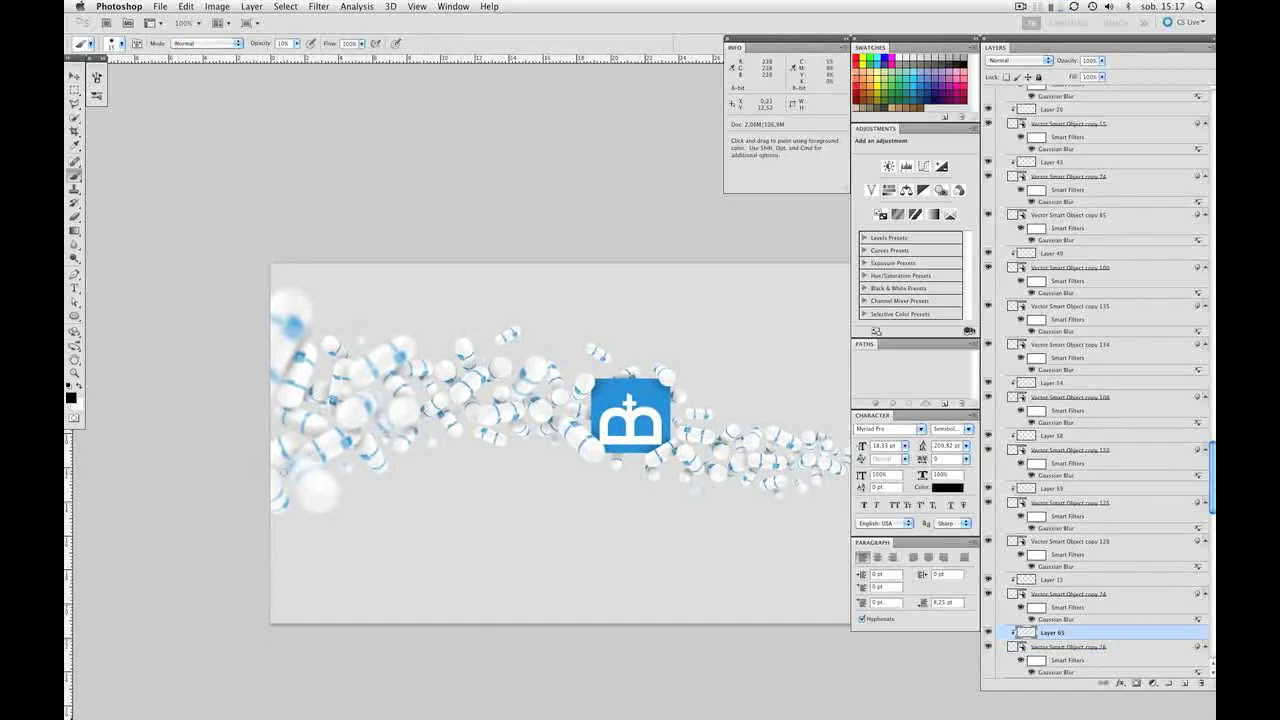
key("v")
Step: Set the Gaussian Blur of a pill left of the logo to 1 pixel and edit the blur of Vector Smart Object copy 45
left_click_drag(524, 446, 452, 486)
left_click(455, 446, "super")
double_click(1056, 118)
type("1")
left_click(832, 232)
left_click(537, 368, "super")
double_click(1055, 194)
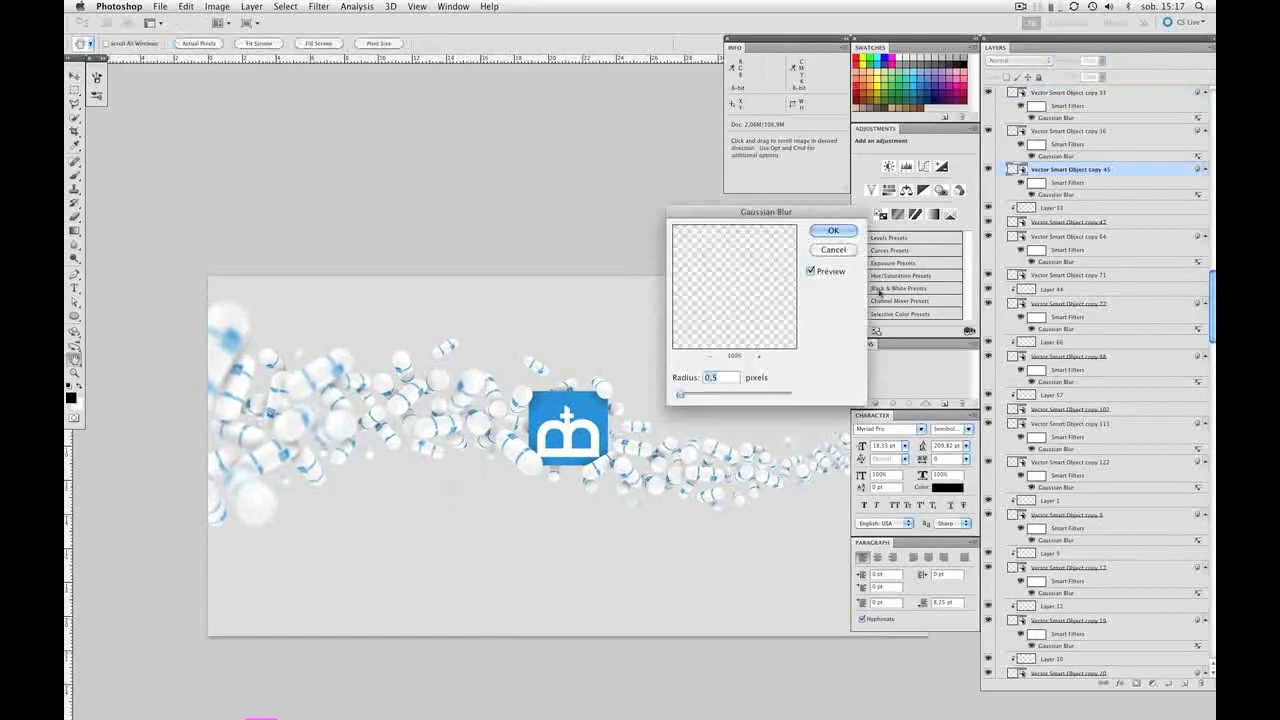
left_click(833, 231)
Step: Apply a Gaussian Blur to the small pills Vector Smart Object copy 118 and copy 109 in the stream's thin right end
left_click_drag(620, 408, 540, 390)
left_click_drag(726, 412, 756, 368)
left_click(792, 392, "super")
key("super+alt+f")
left_click(835, 231)
key("h")
left_click(770, 418, "super")
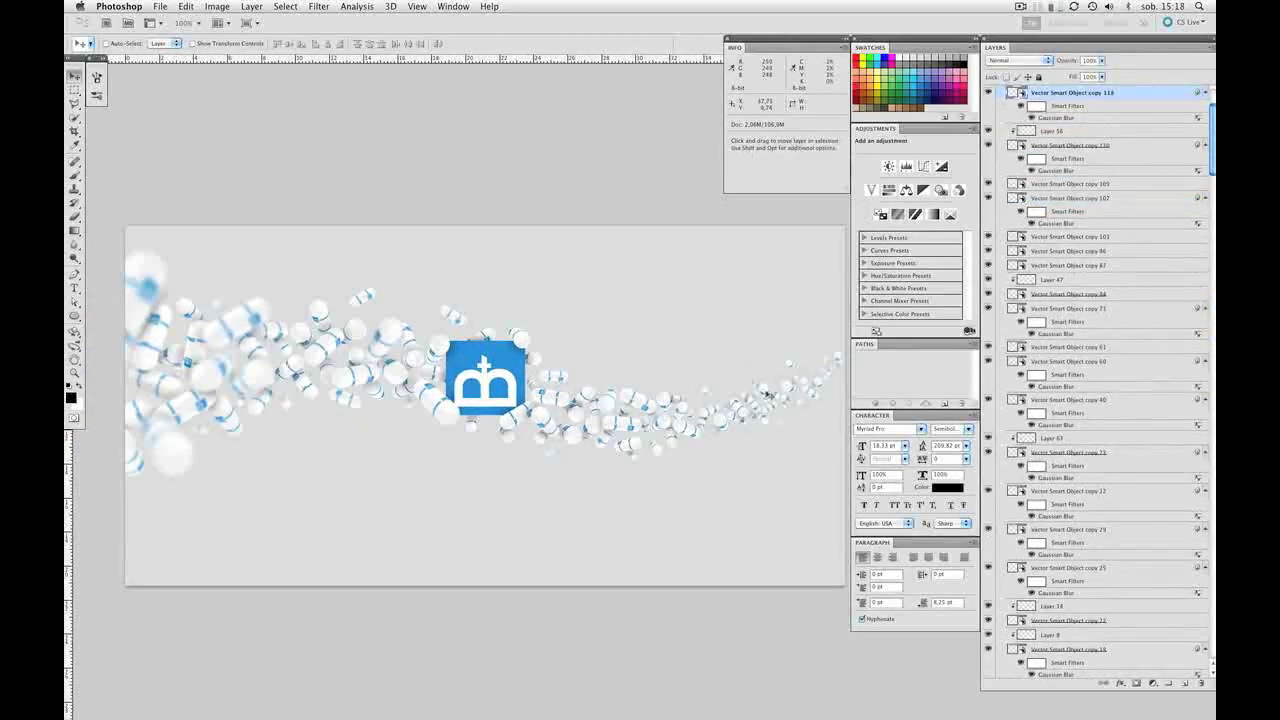
key("super+alt+f")
key("Return")
Step: Add a second Gaussian Blur to the pill Vector Smart Object copy 40 at the logo's lower-left corner
left_click_drag(674, 364, 761, 376)
left_click(513, 411, "super")
left_click(514, 412, "super")
key("super+alt+f")
key("Return")
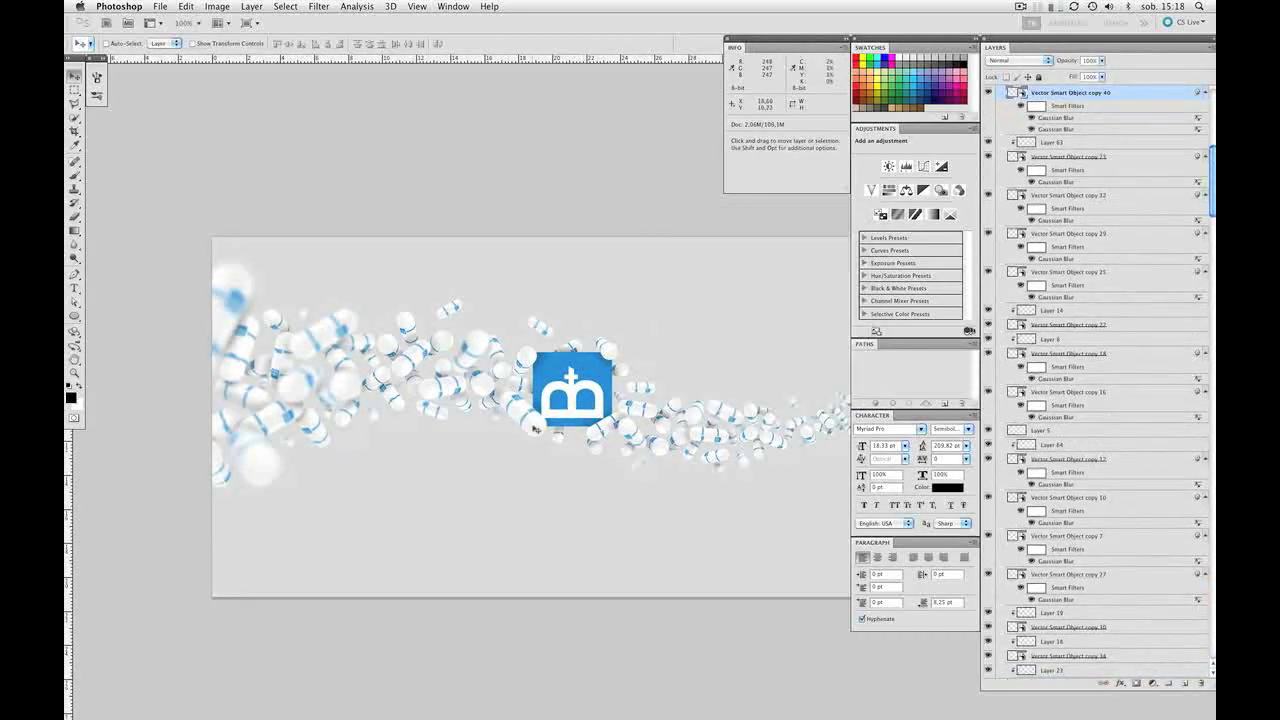
Step: Apply a Gaussian Blur to a pill in the middle of the stream, left of the logo
left_click_drag(572, 491, 615, 490)
key("v")
left_click(493, 360, "super")
key("super+alt+f")
key("Return")
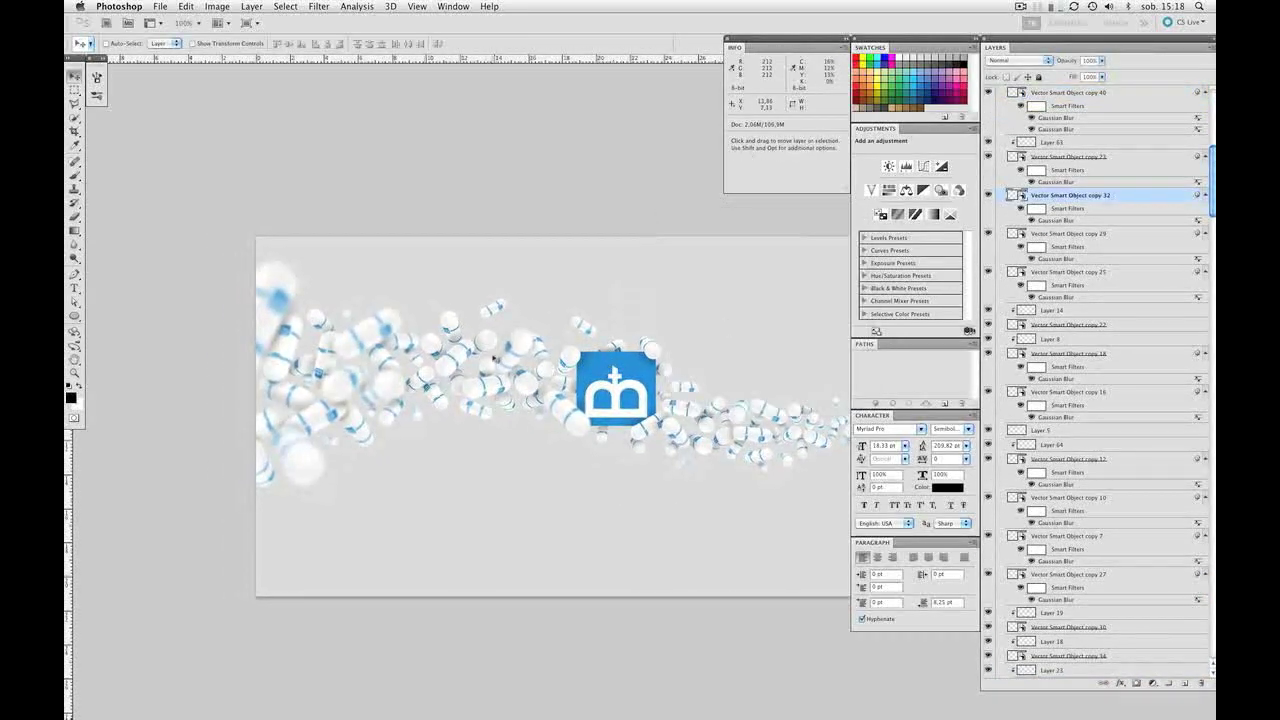
Step: Apply a 0,5-pixel Gaussian Blur to the pill Vector Smart Object copy 21 in the stream's left half
left_click_drag(541, 365, 514, 367)
left_click(341, 422, "super")
left_click_drag(337, 425, 341, 406)
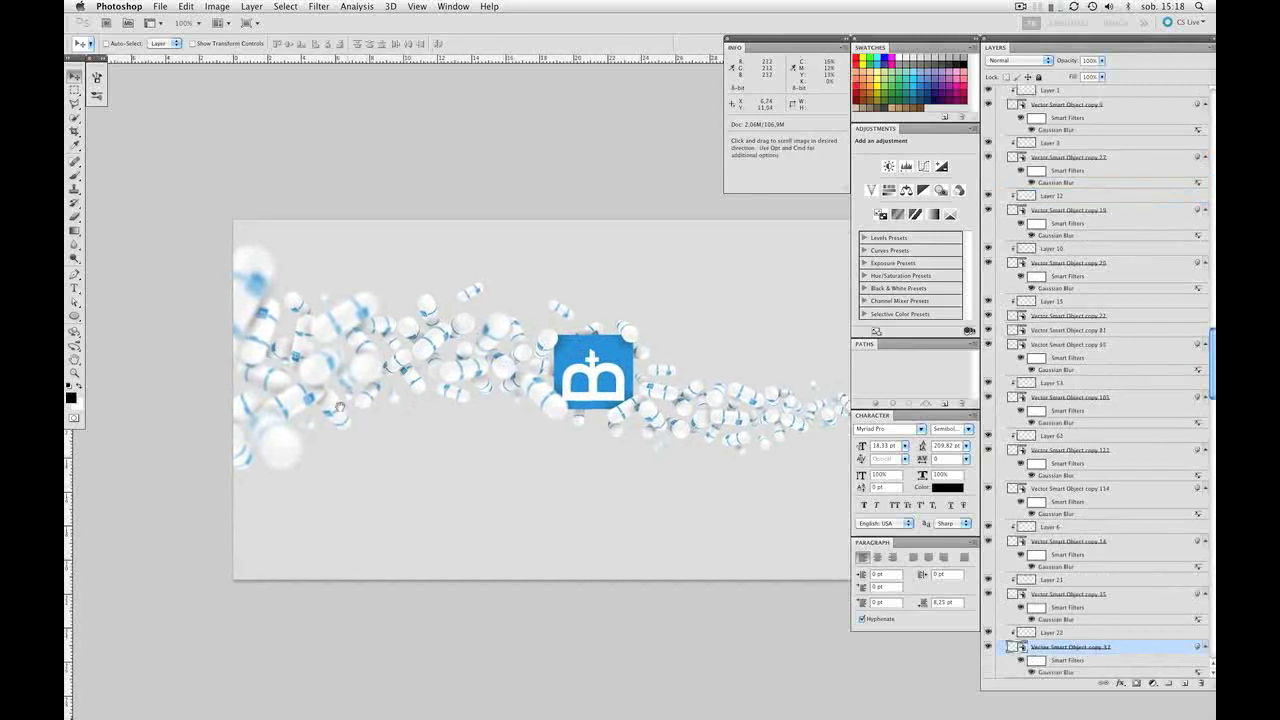
left_click(365, 392, "super")
left_click(474, 399, "super")
key("super+alt+f")
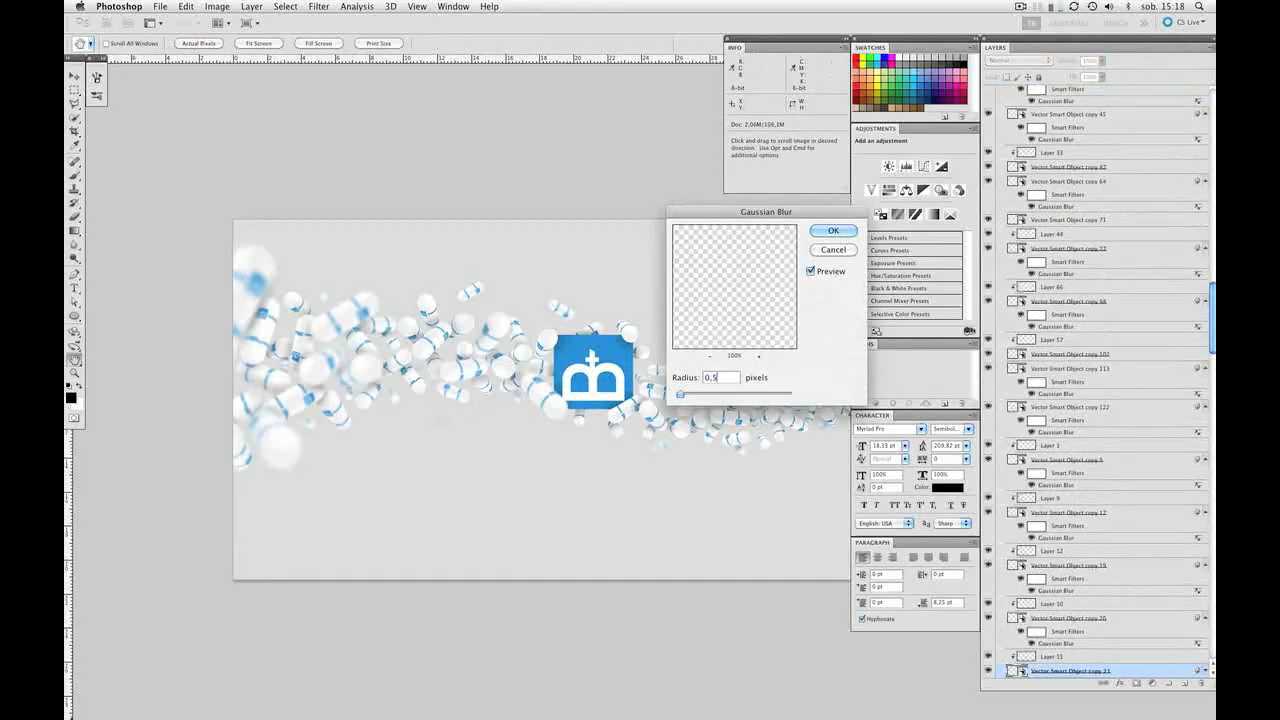
key("Return")
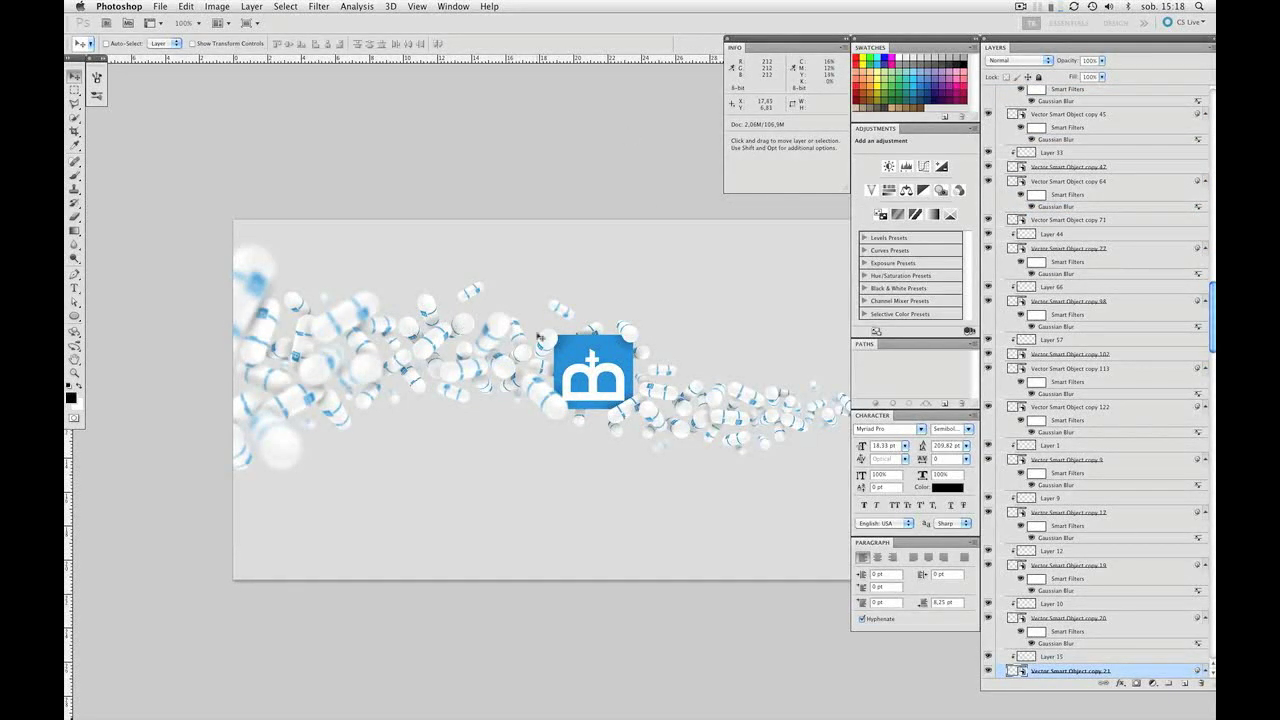
Step: Apply a Gaussian Blur to the small pill just below the logo's lower-right corner
left_click_drag(470, 321, 342, 300)
left_click(491, 412, "super")
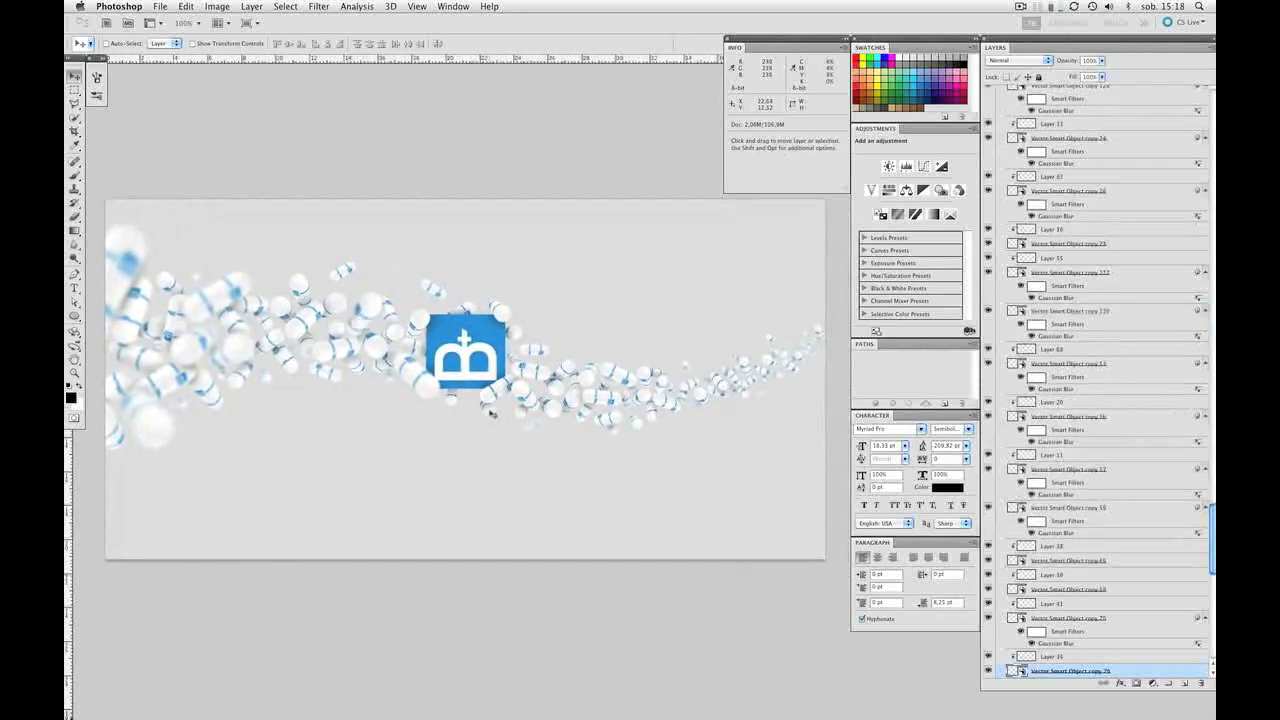
key("super+alt+f")
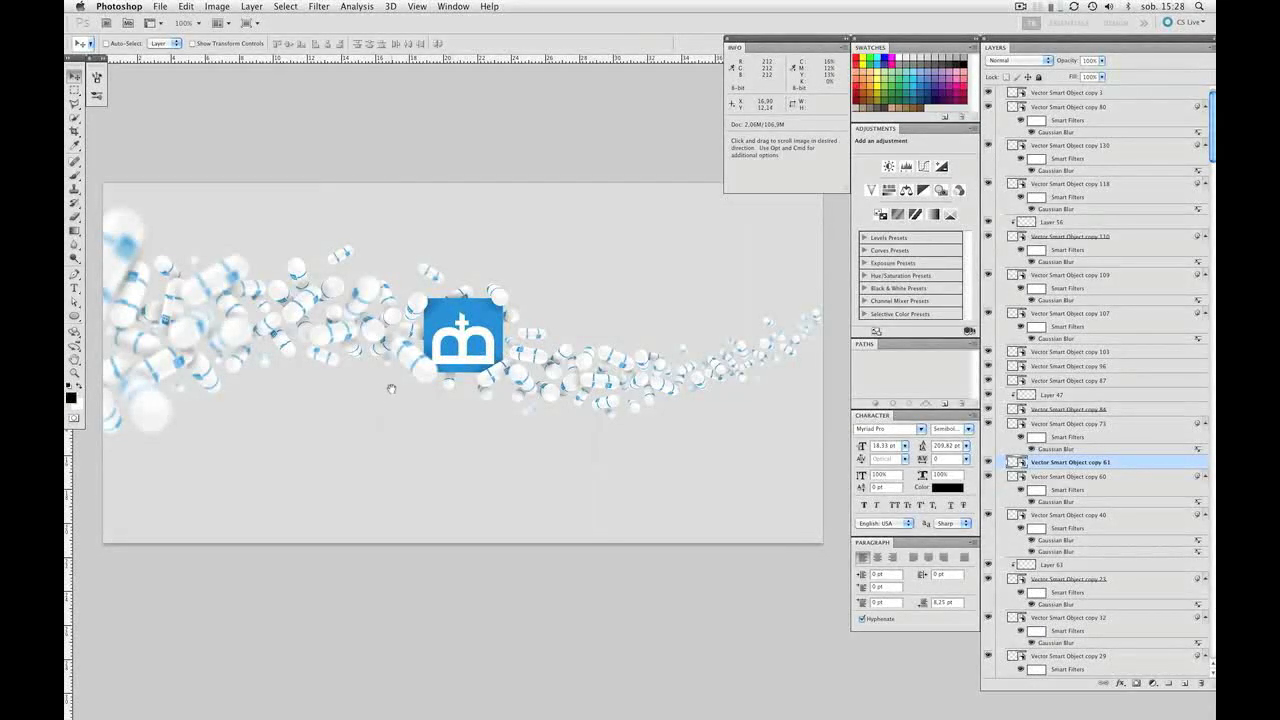
left_click_drag(391, 388, 419, 388)
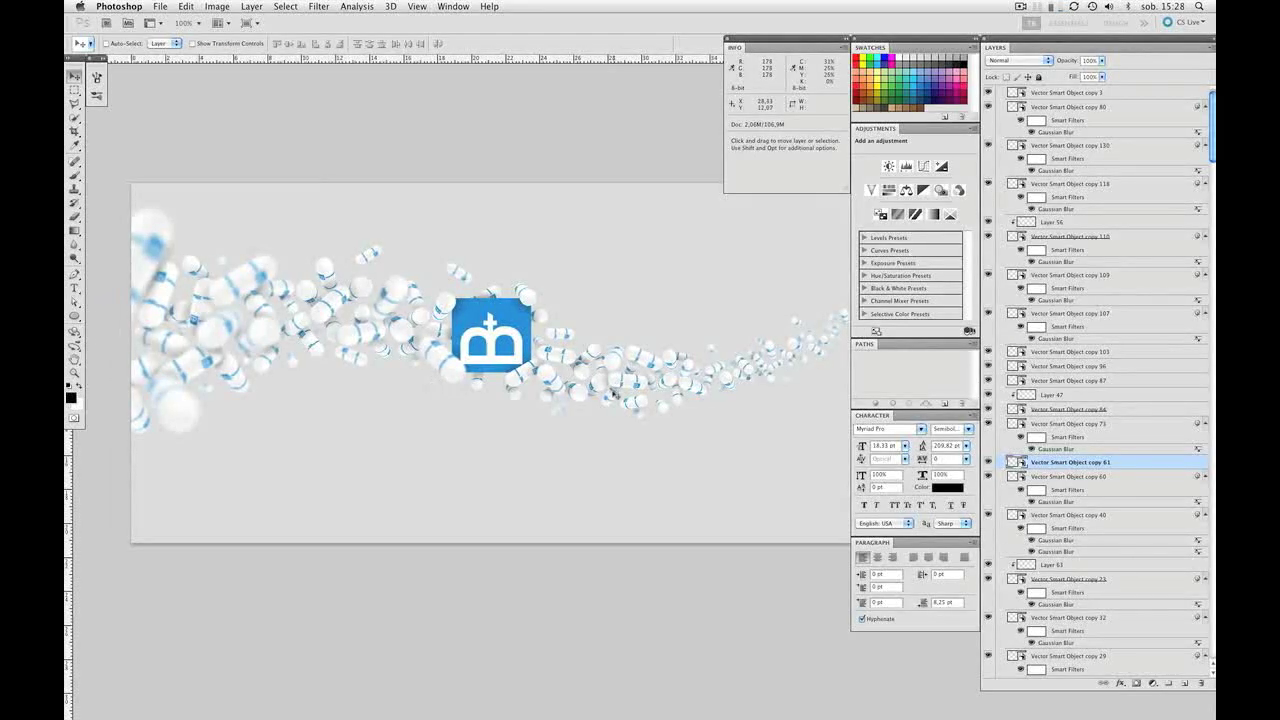
left_click_drag(621, 405, 603, 404)
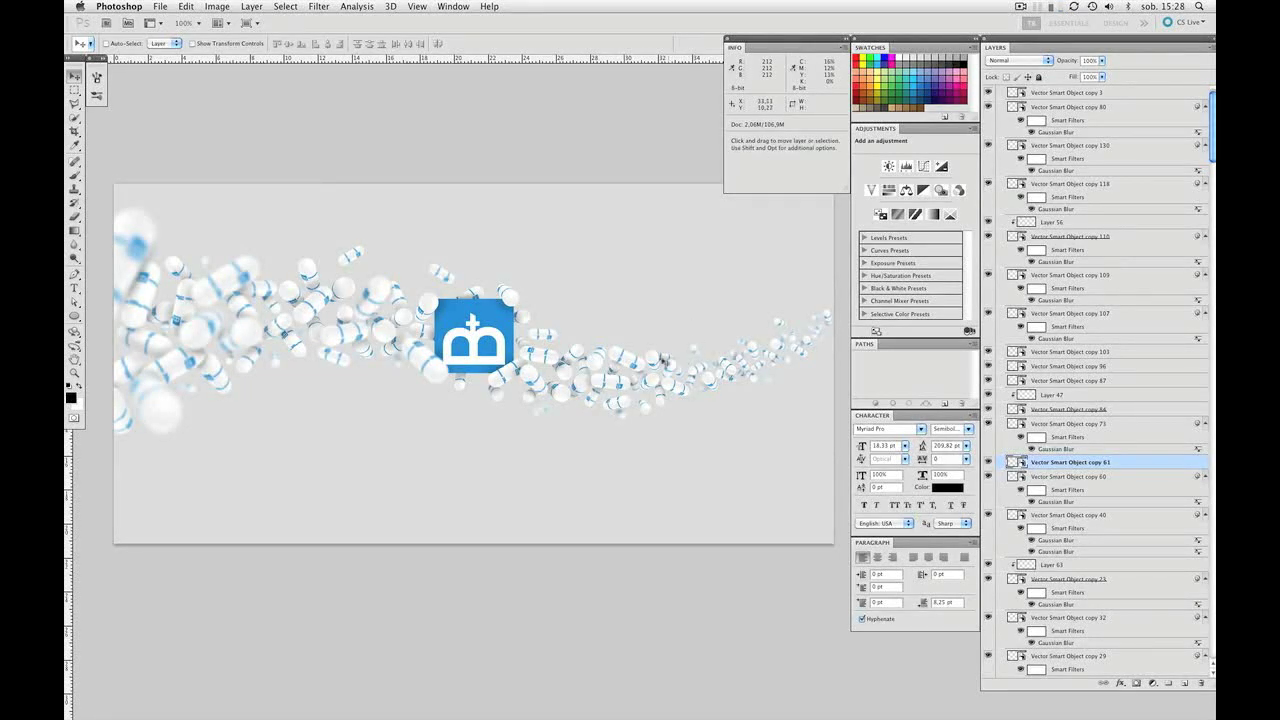
Step: Duplicate the pill Vector Smart Object copy 16 into the empty area below the stream's left half and enlarge the copy
left_click_drag(410, 330, 467, 337)
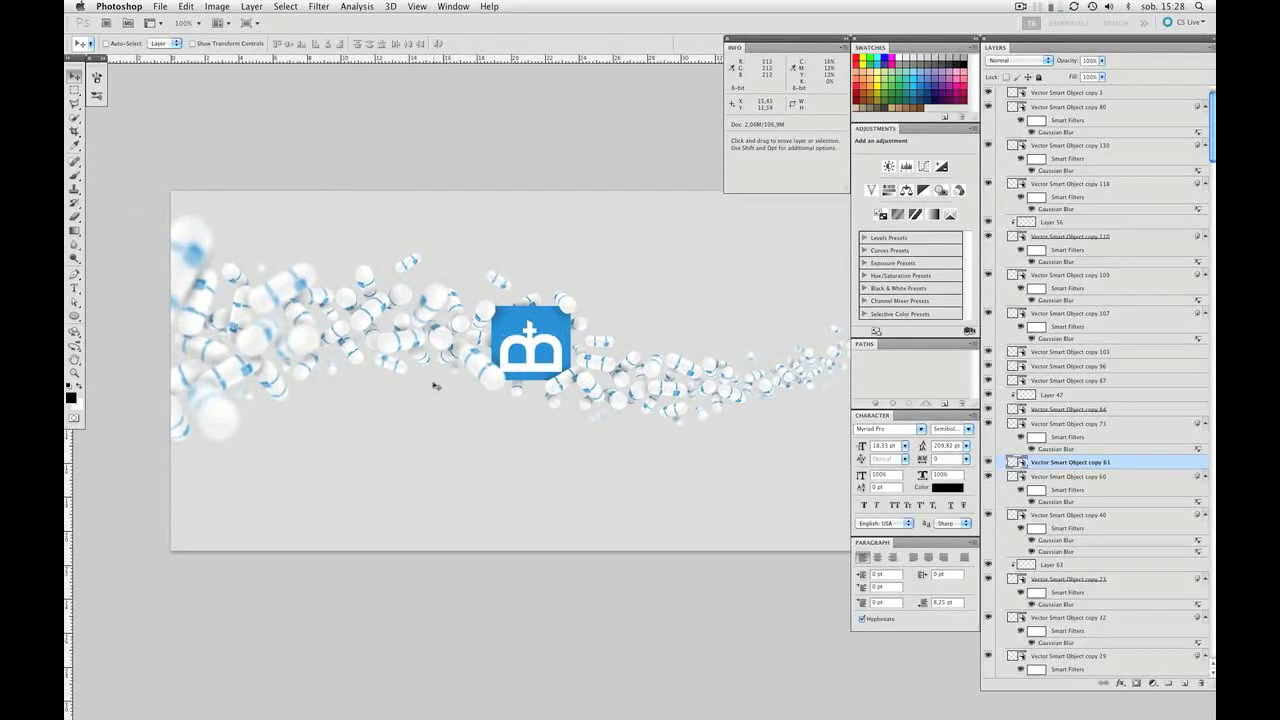
left_click_drag(403, 385, 412, 383)
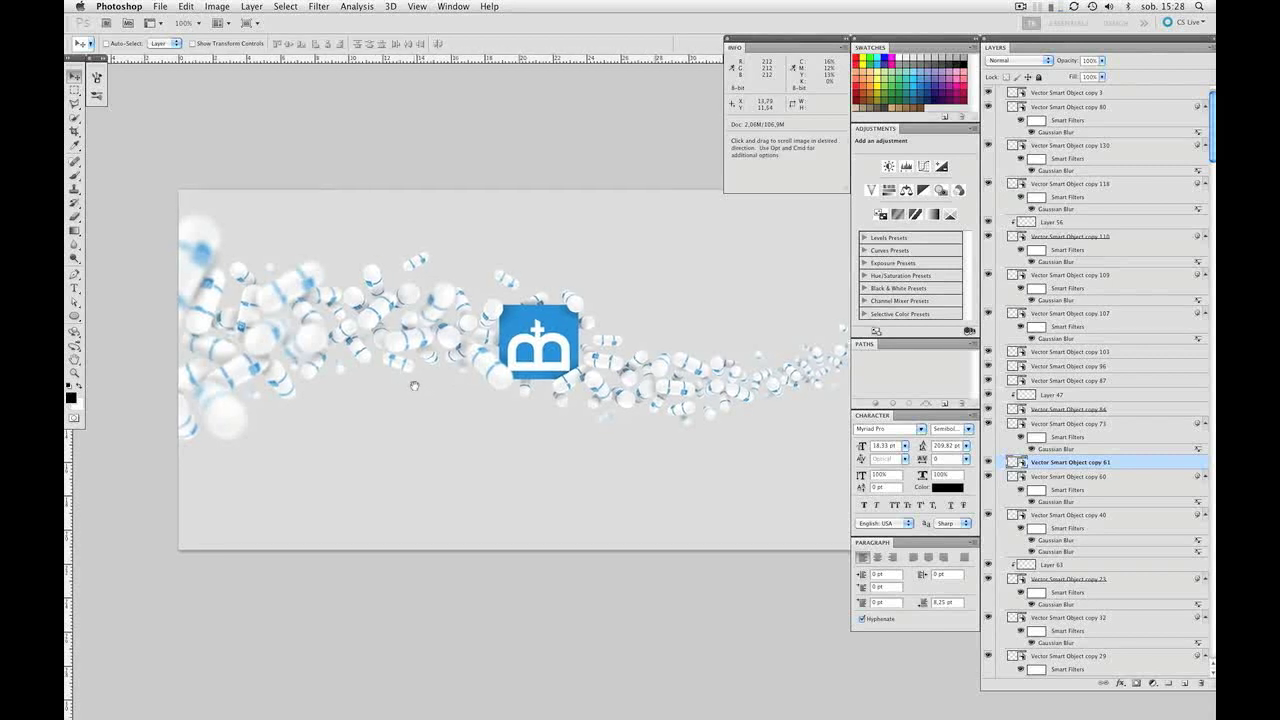
left_click(300, 287, "super")
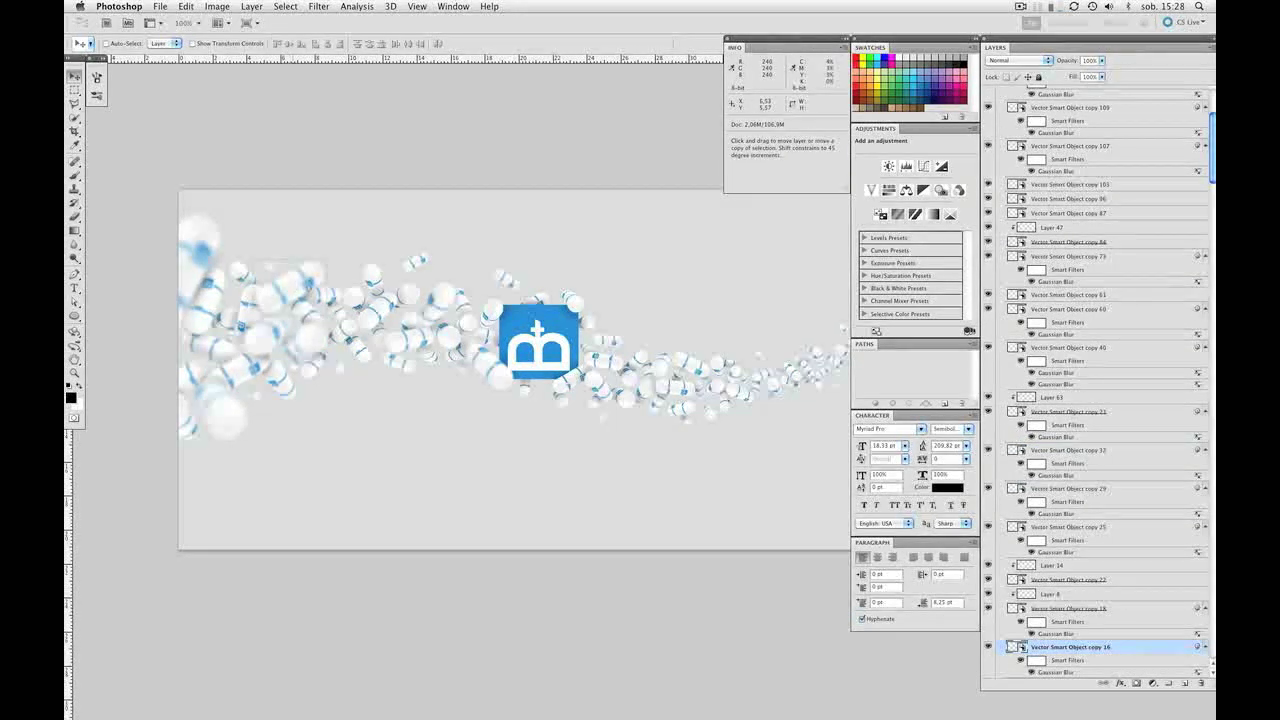
left_click_drag(318, 377, 371, 417)
key("super+t")
key("Return")
key("super+t")
left_click_drag(440, 486, 420, 520)
key("Return")
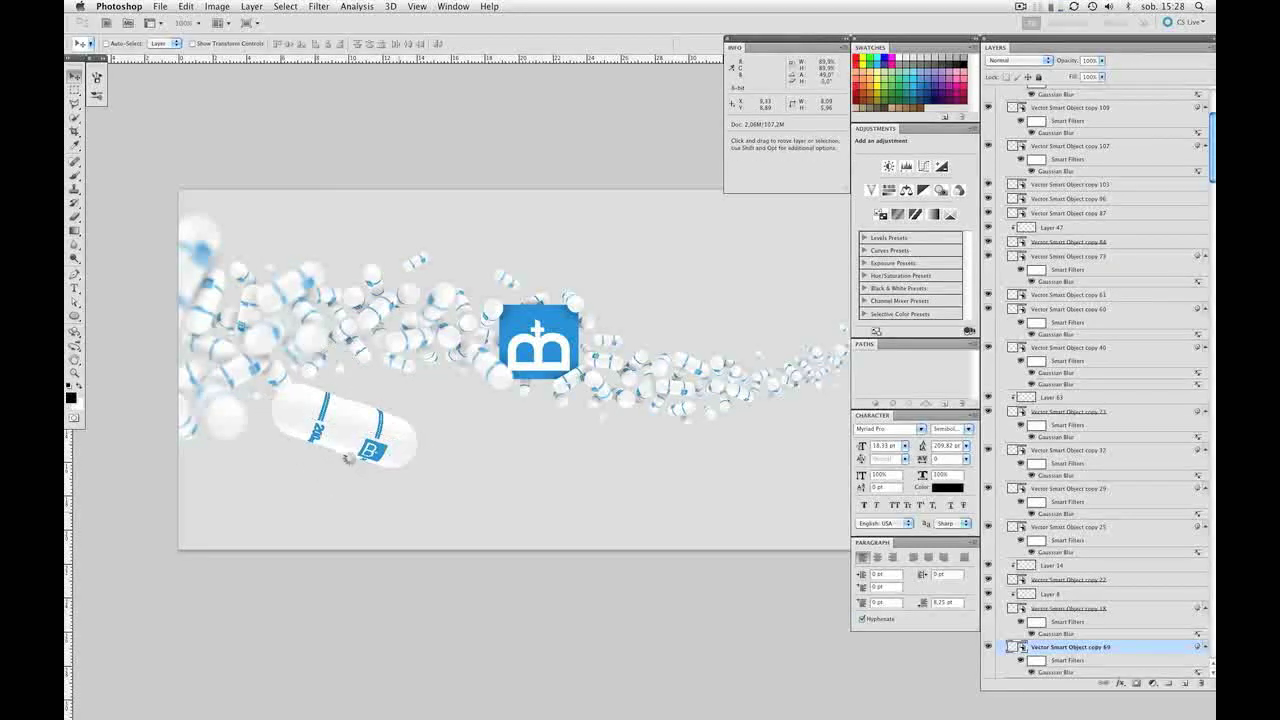
Step: Strengthen the Gaussian Blur on the large pill copy below the stream and scale the pill down slightly
double_click(1082, 95)
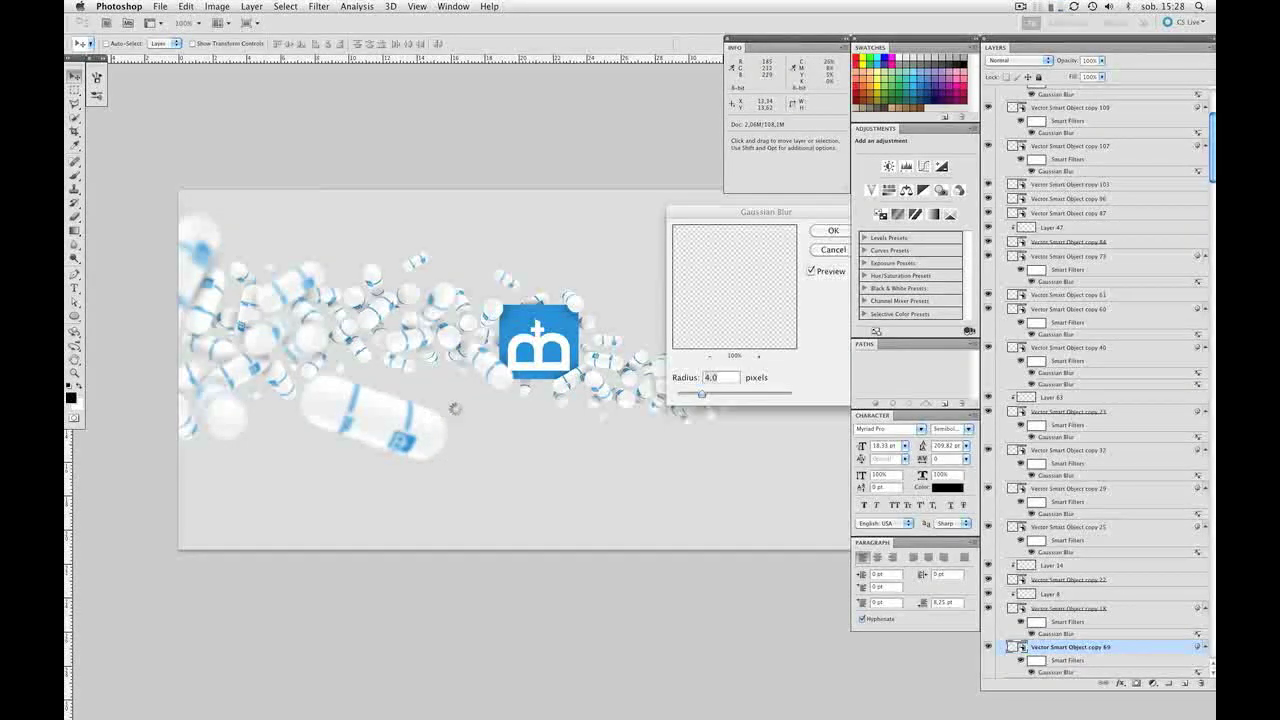
key("Return")
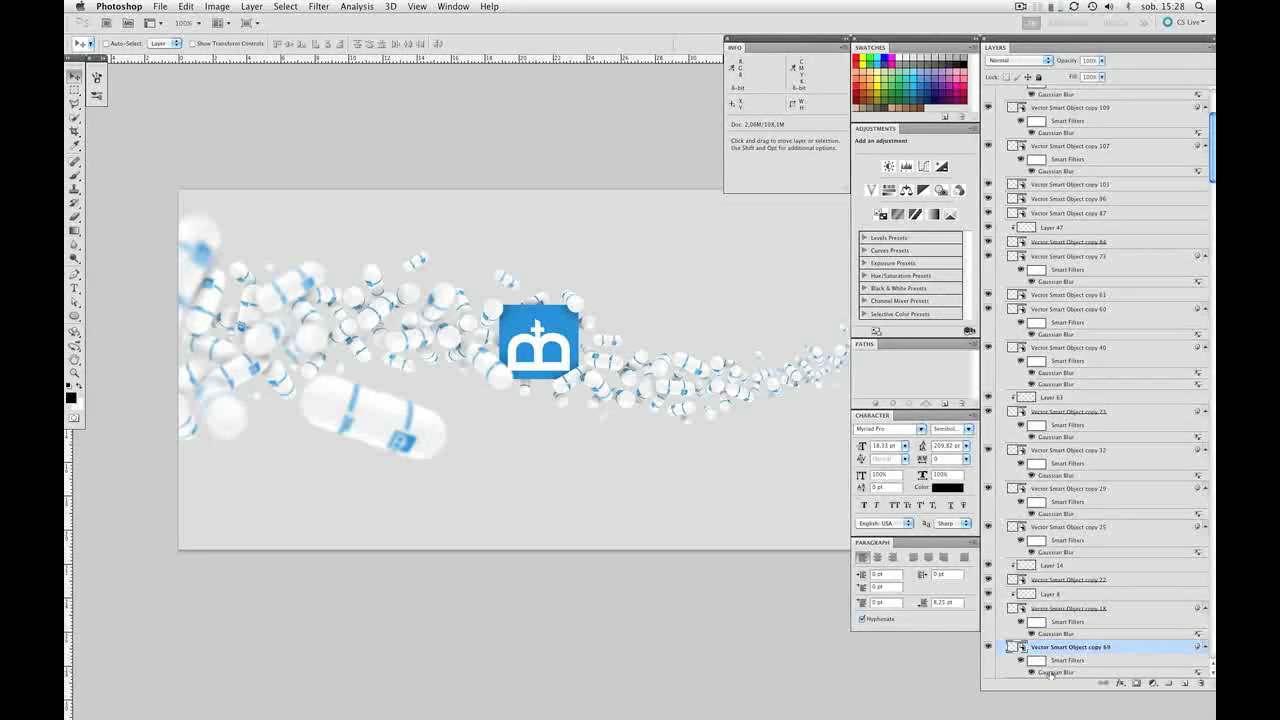
double_click(1050, 672)
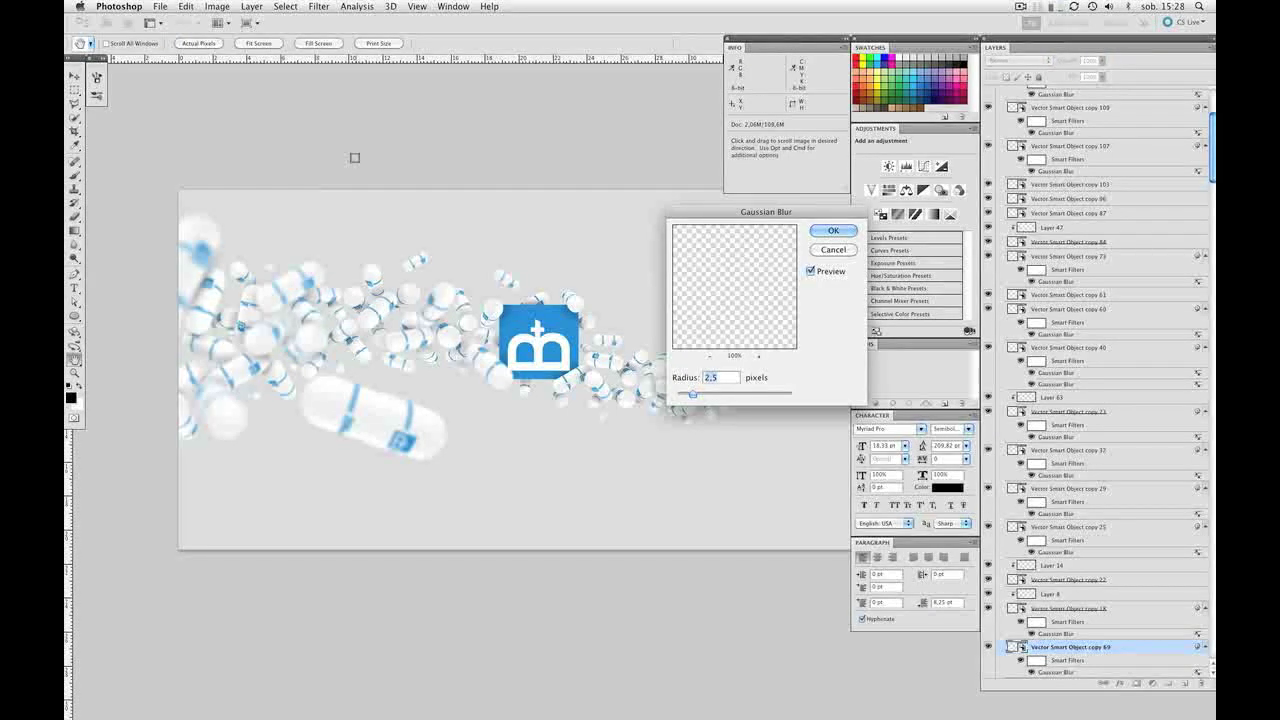
key("Return")
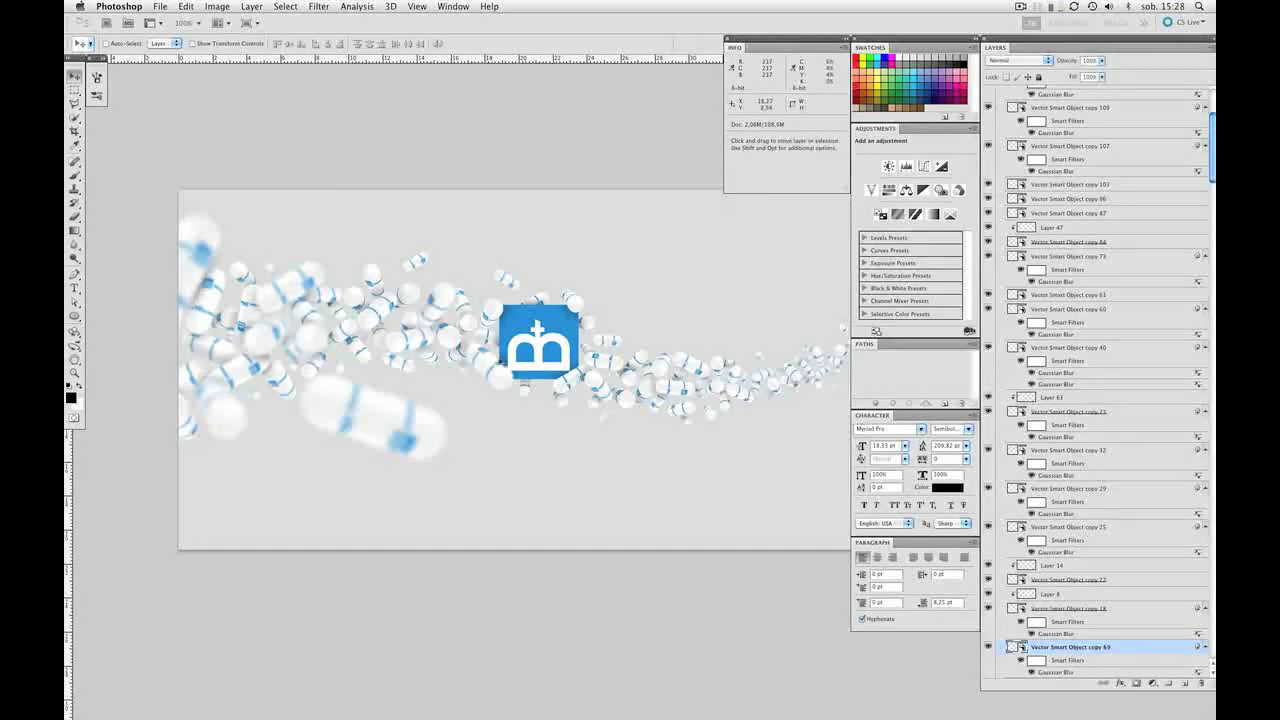
key("super+t")
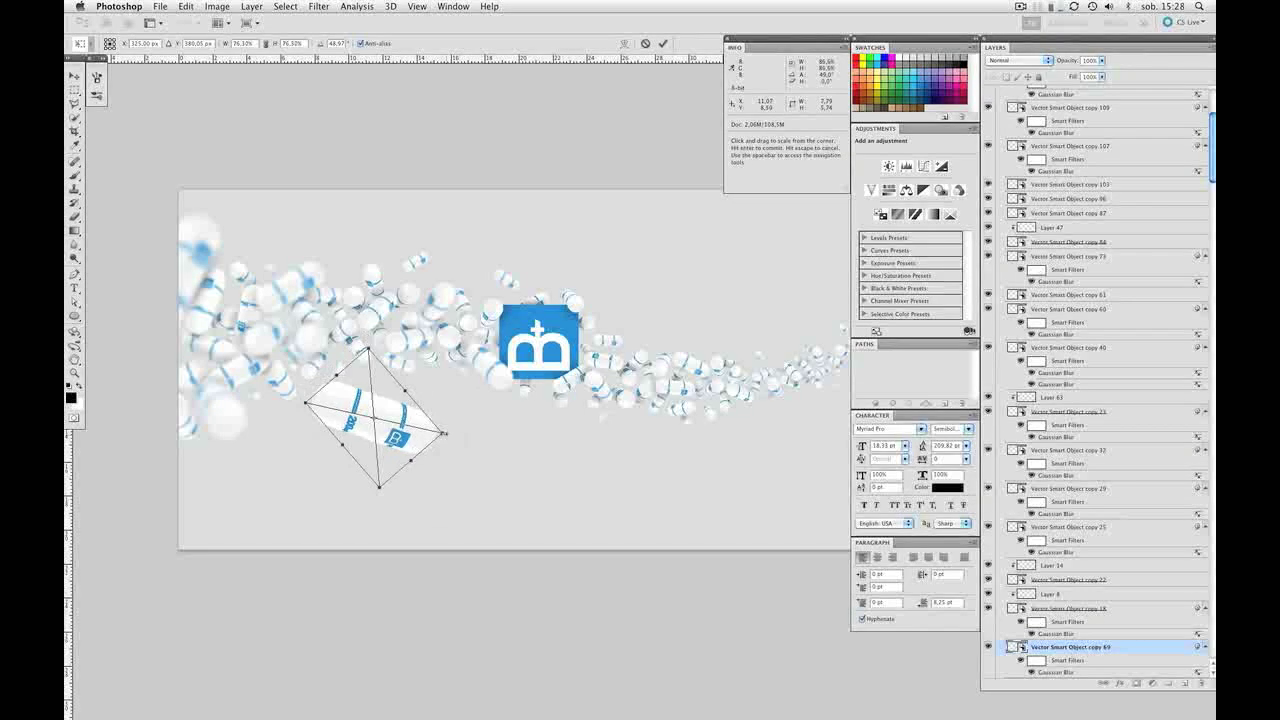
key("Return")
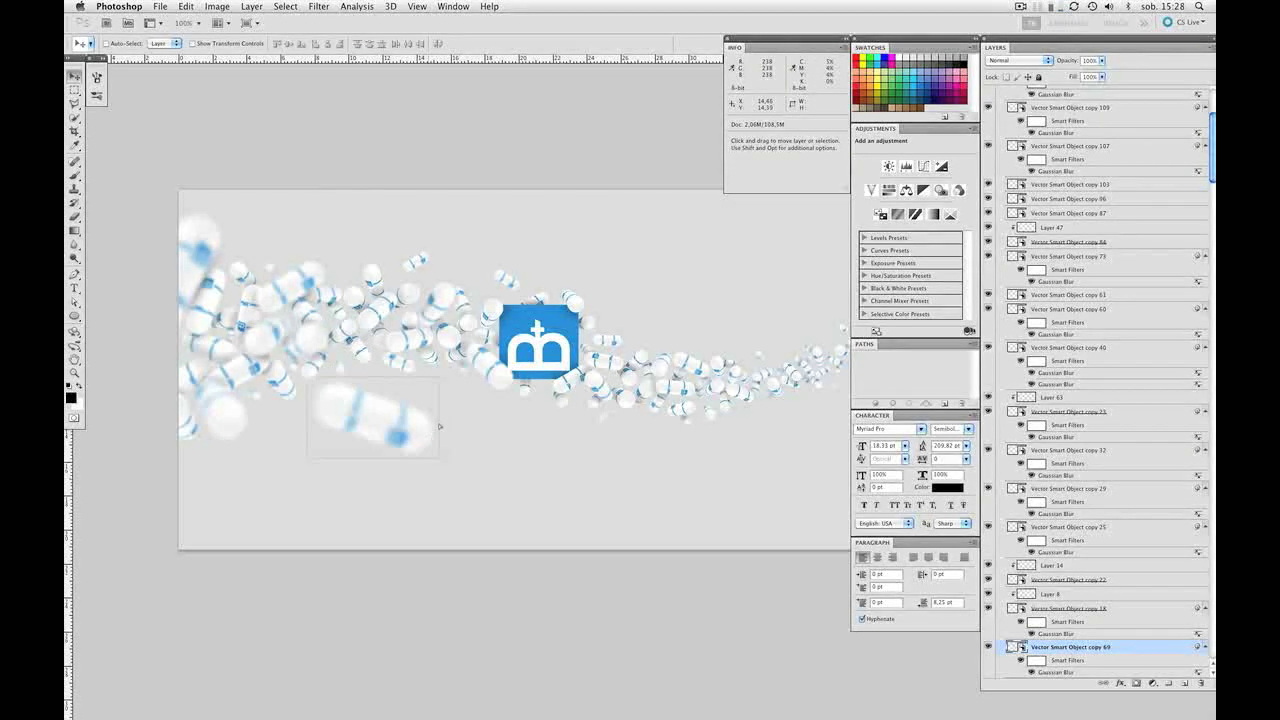
Step: Duplicate a small pill into the empty area above the stream's right half, enlarge it and move it closer to the logo
left_click_drag(528, 418, 459, 437)
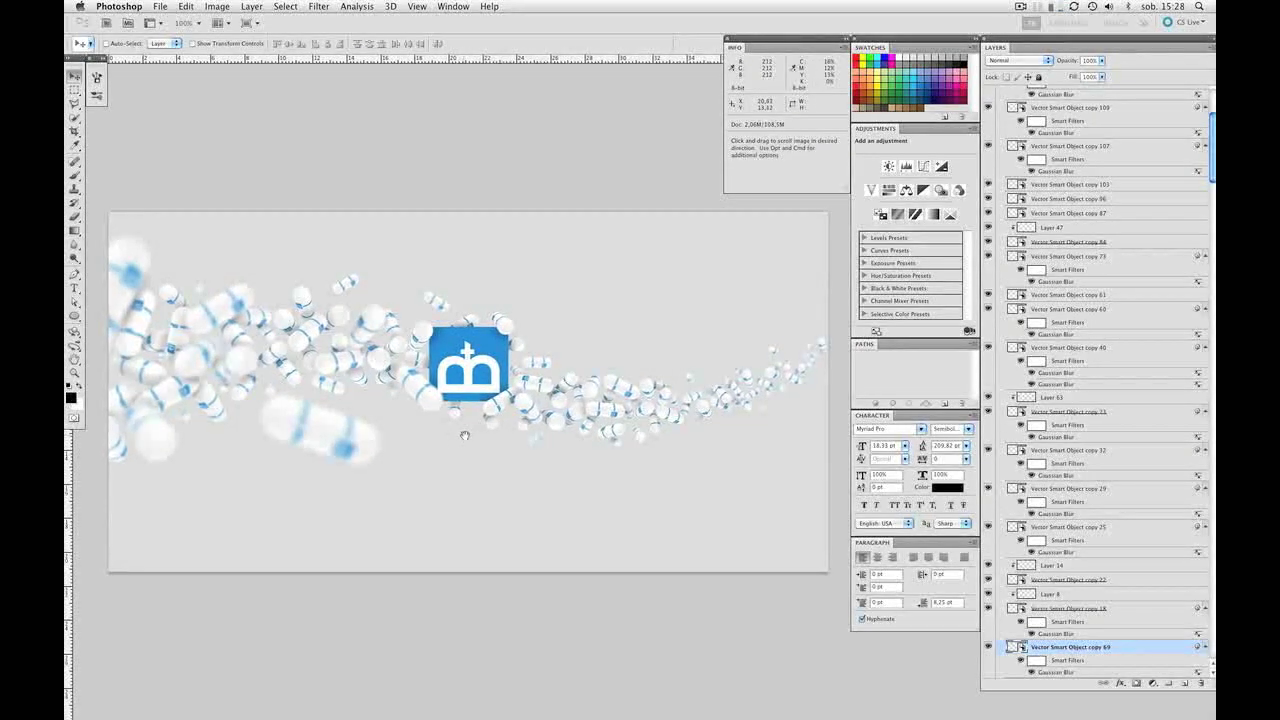
left_click_drag(503, 323, 524, 321)
left_click_drag(637, 294, 665, 279)
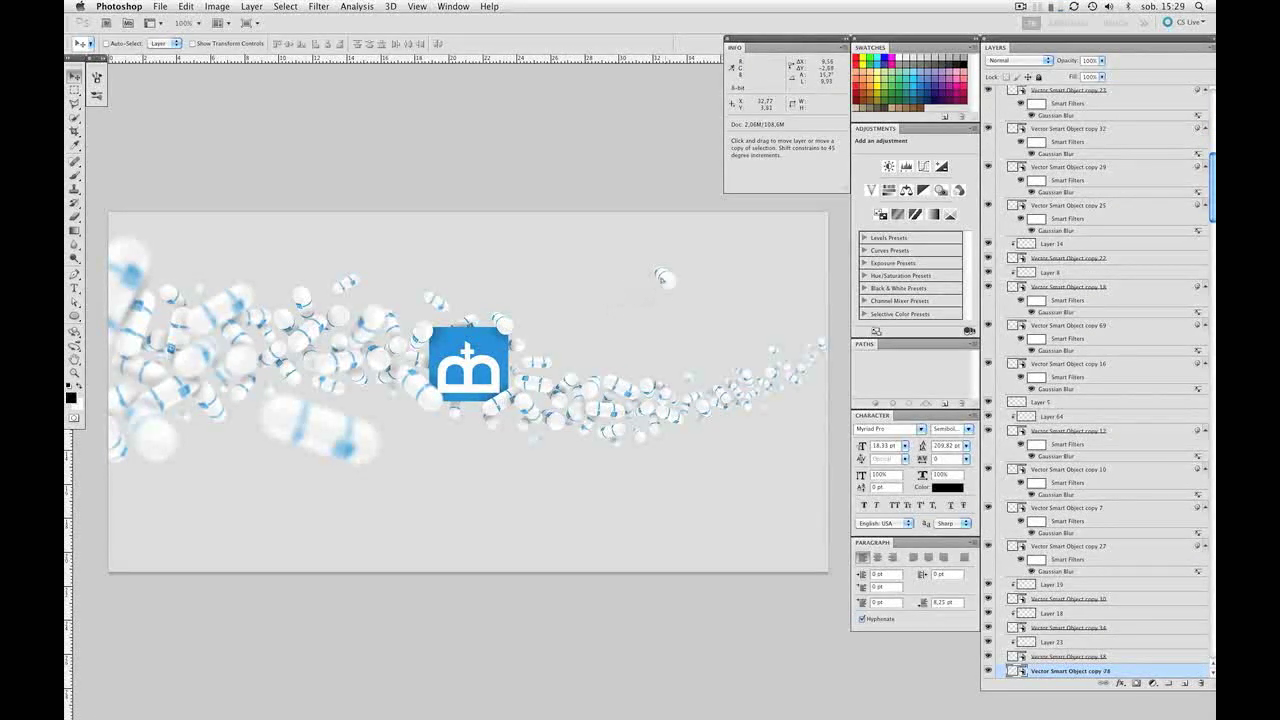
key("super+t")
left_click_drag(680, 331, 579, 321)
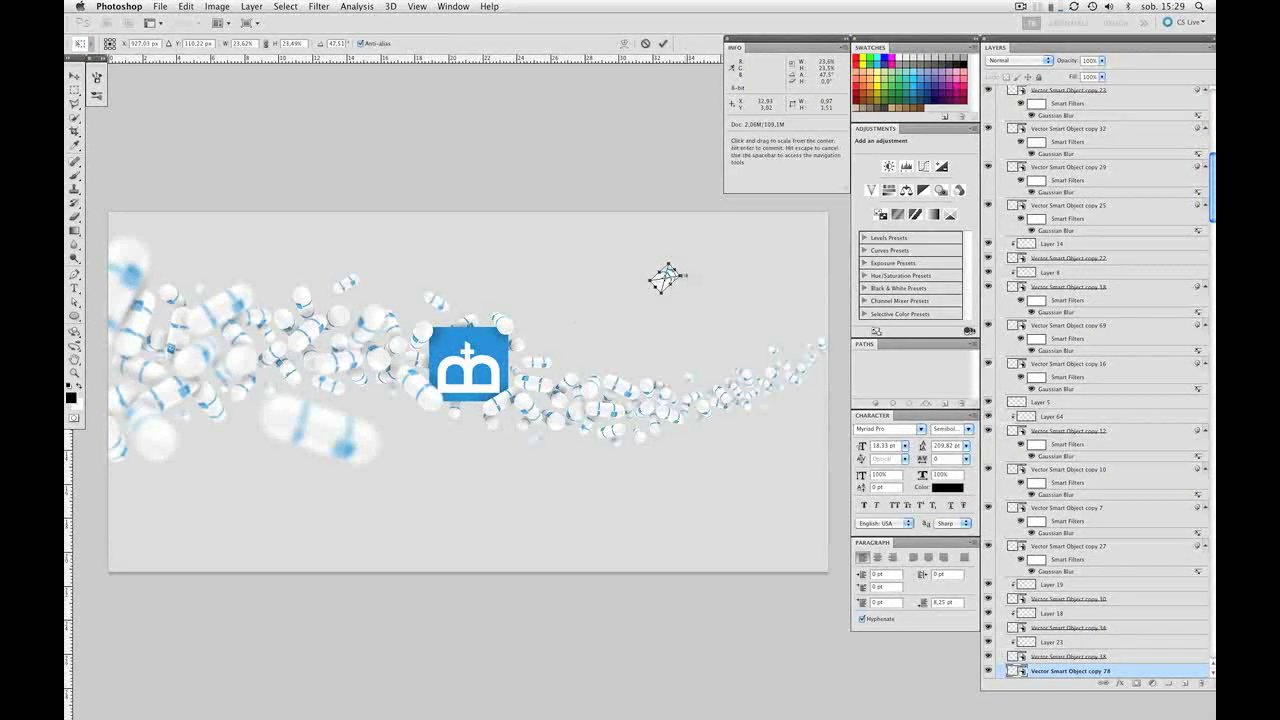
left_click_drag(681, 277, 598, 320)
key("Return")
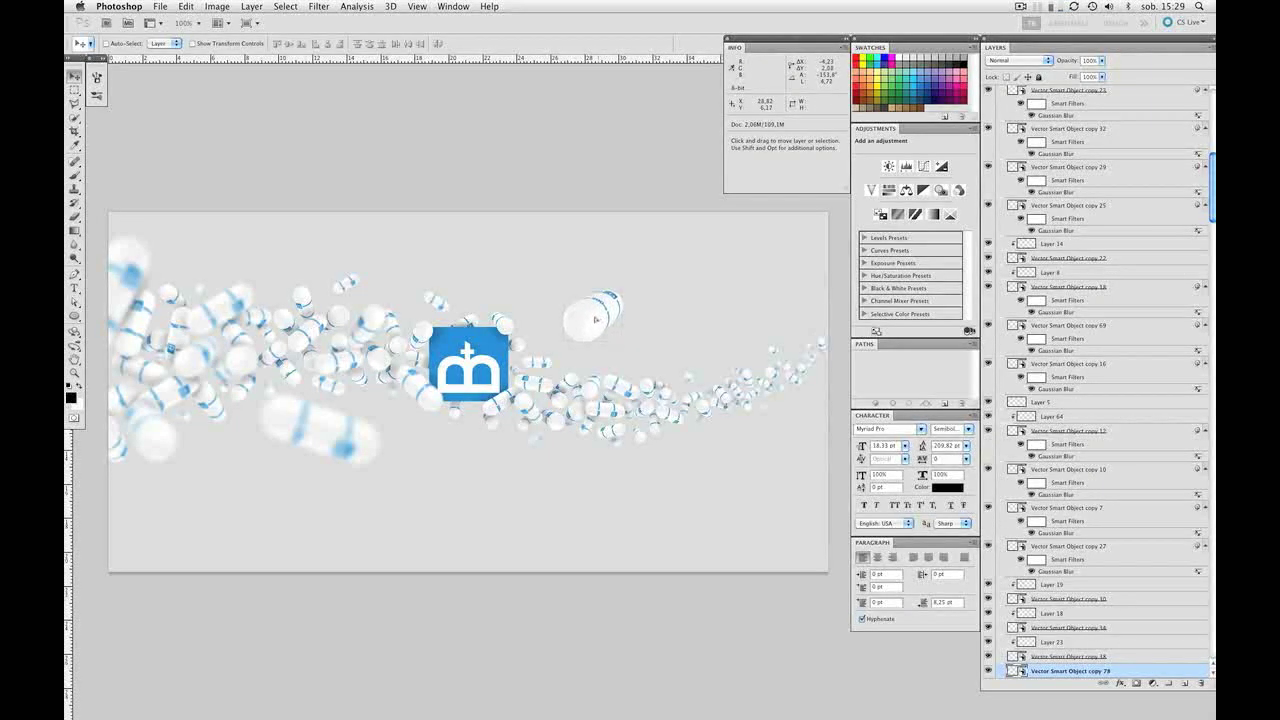
Step: Apply a 5,0-pixel Gaussian Blur to the enlarged pill right of the logo and adjust its position slightly
key("super+alt+f")
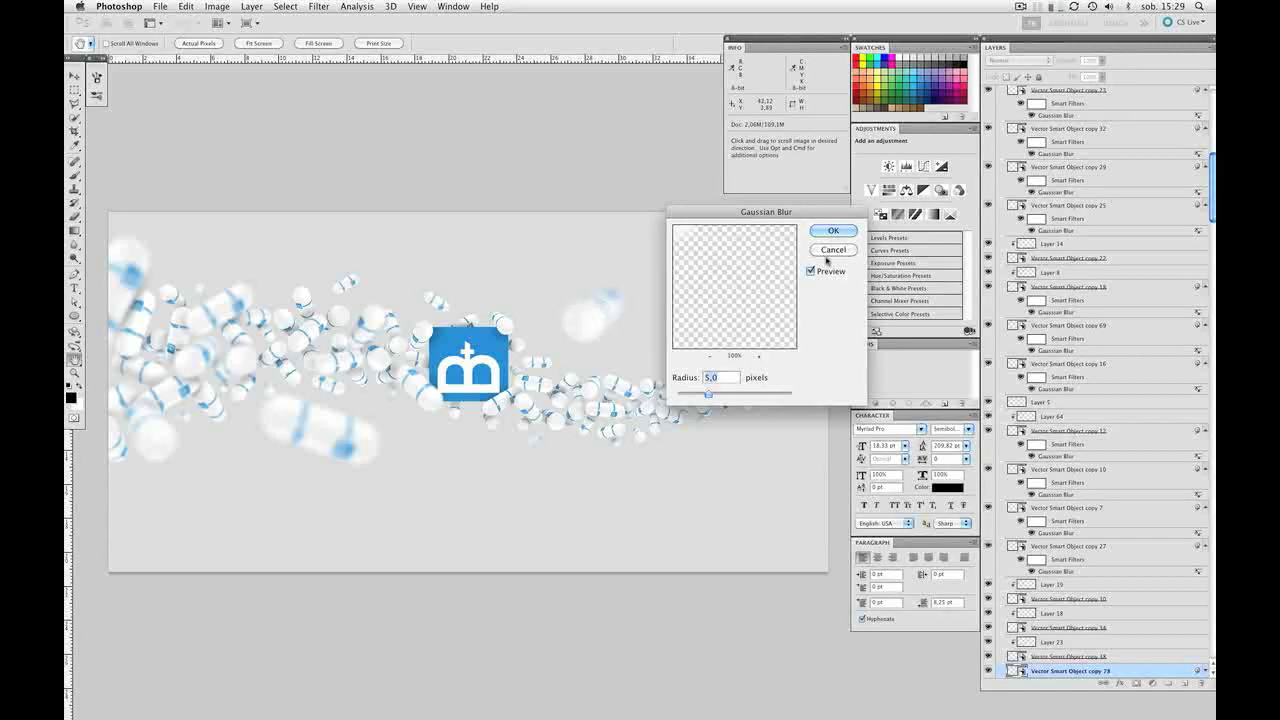
left_click(830, 230)
left_click_drag(639, 329, 689, 342)
key("super+t")
key("Return")
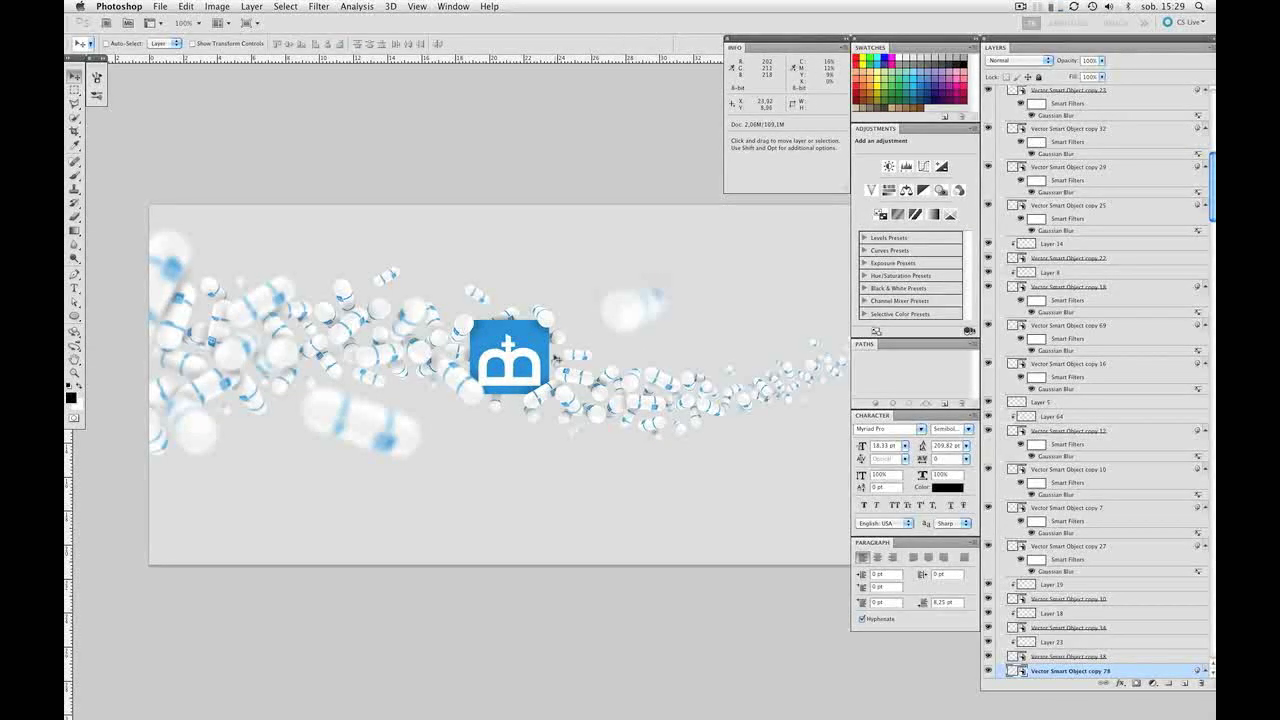
left_click_drag(622, 314, 642, 326)
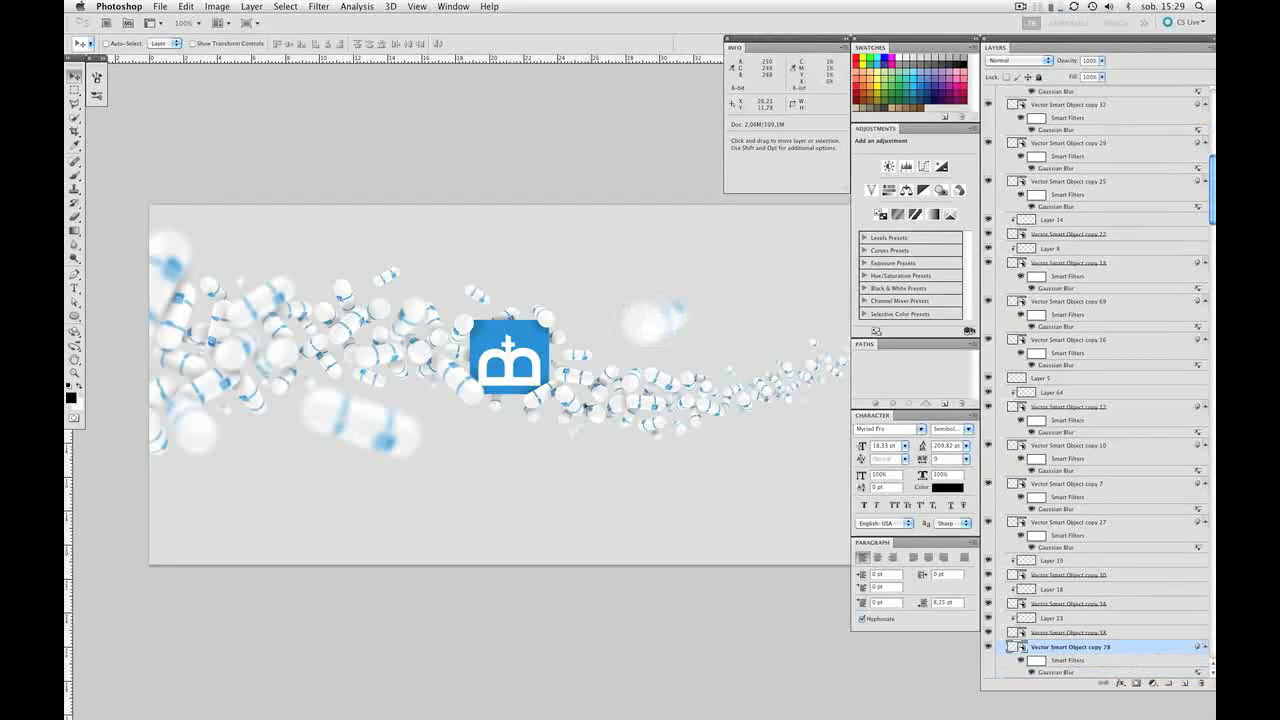
Step: Clip Layer 5 to the pill layer Vector Smart Object copy 12 beneath it
left_click_drag(563, 384, 712, 406)
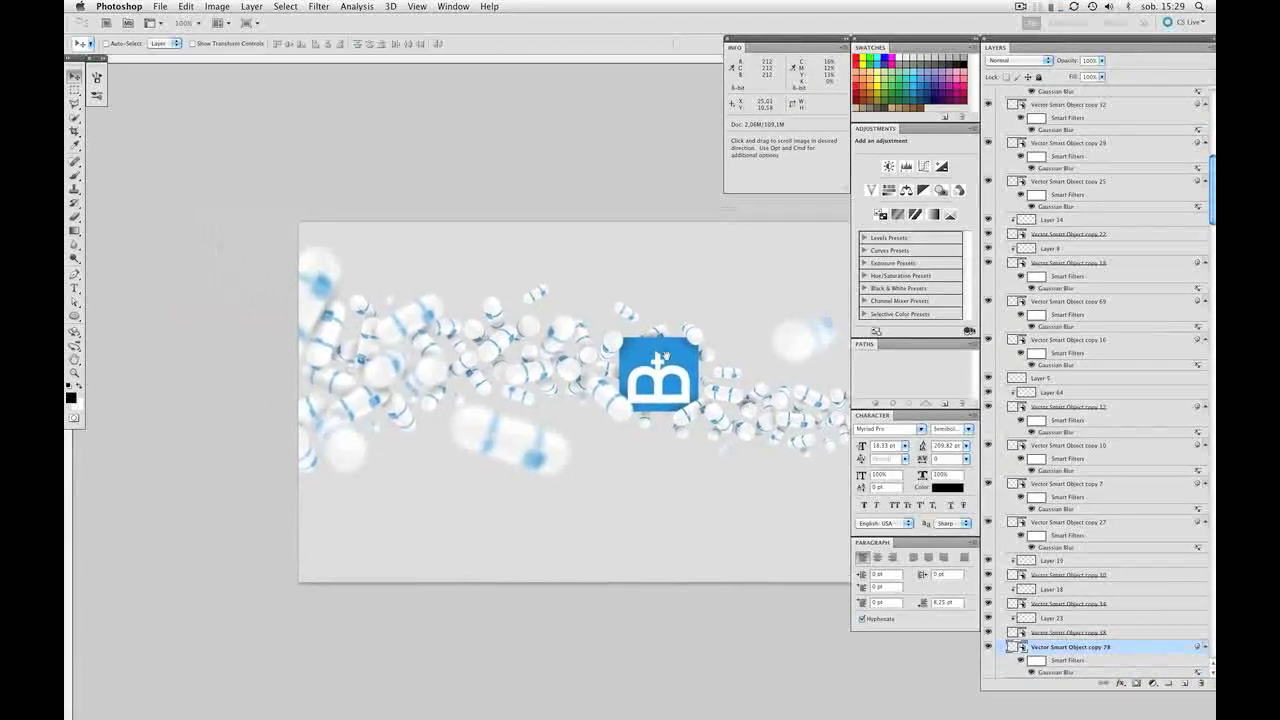
left_click_drag(660, 358, 716, 366)
left_click(394, 300, "super")
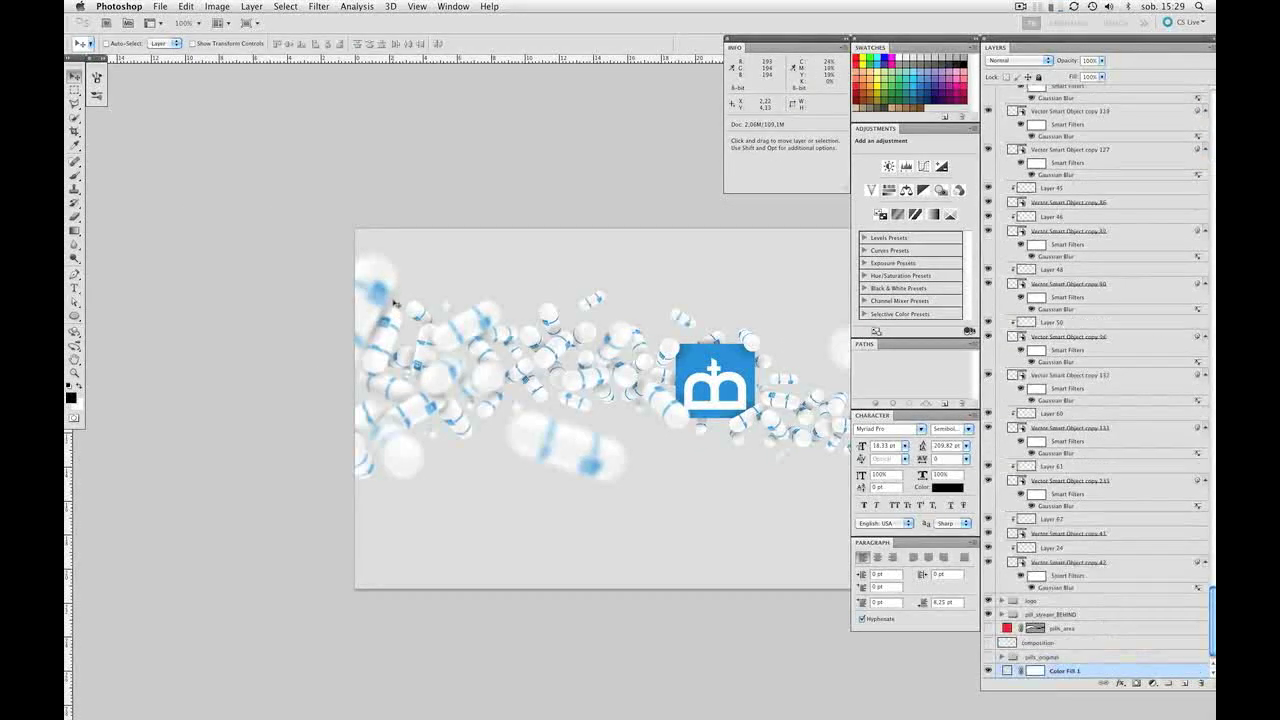
key("alt+period")
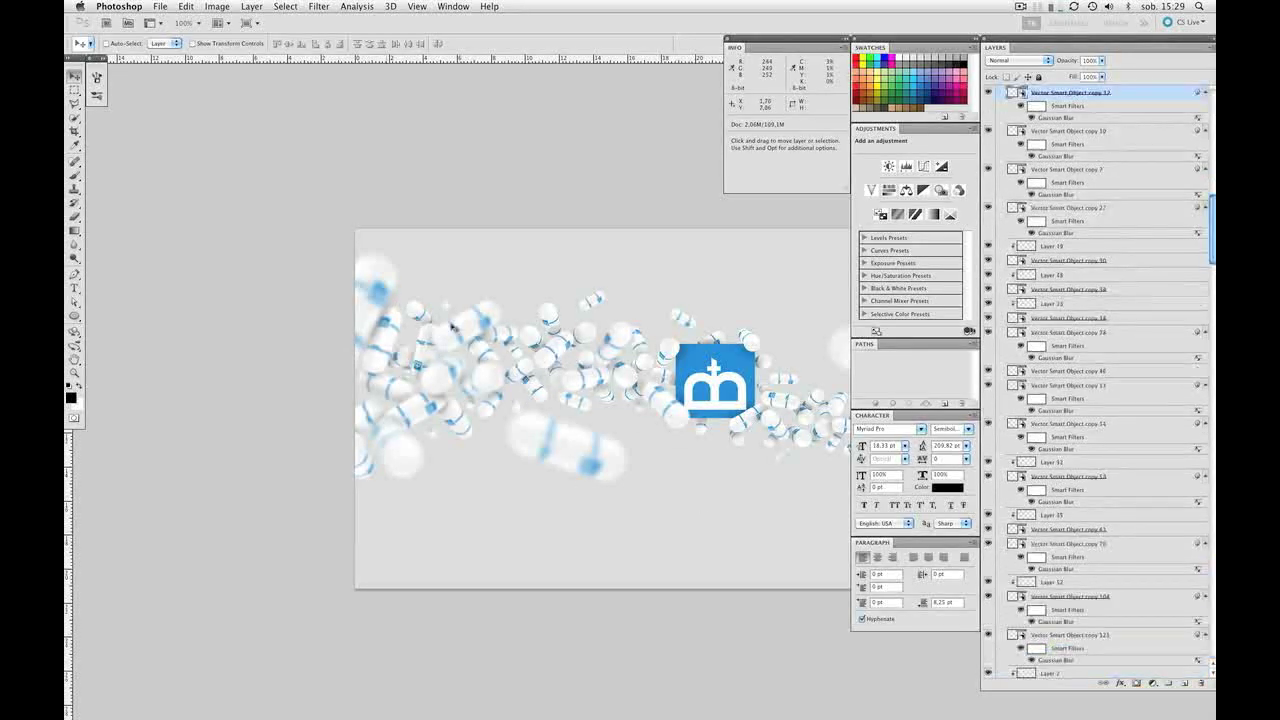
scroll(1211, 214, "up", 4)
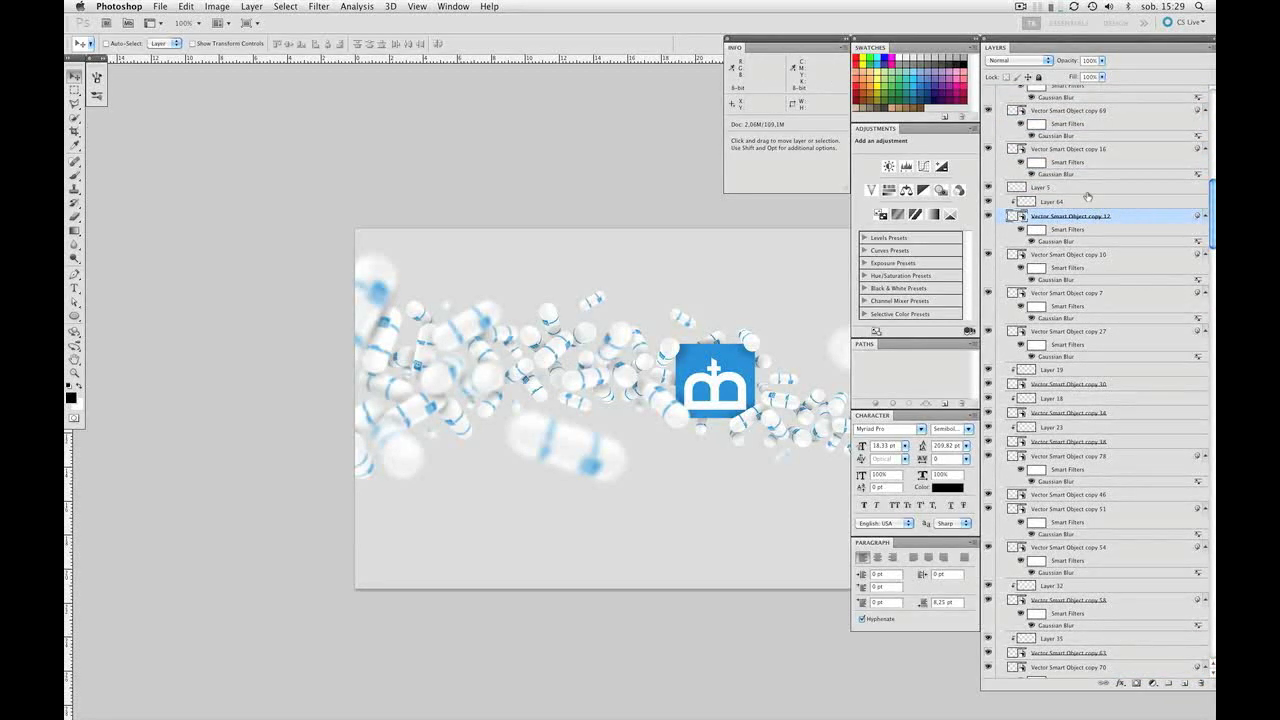
left_click(1085, 188)
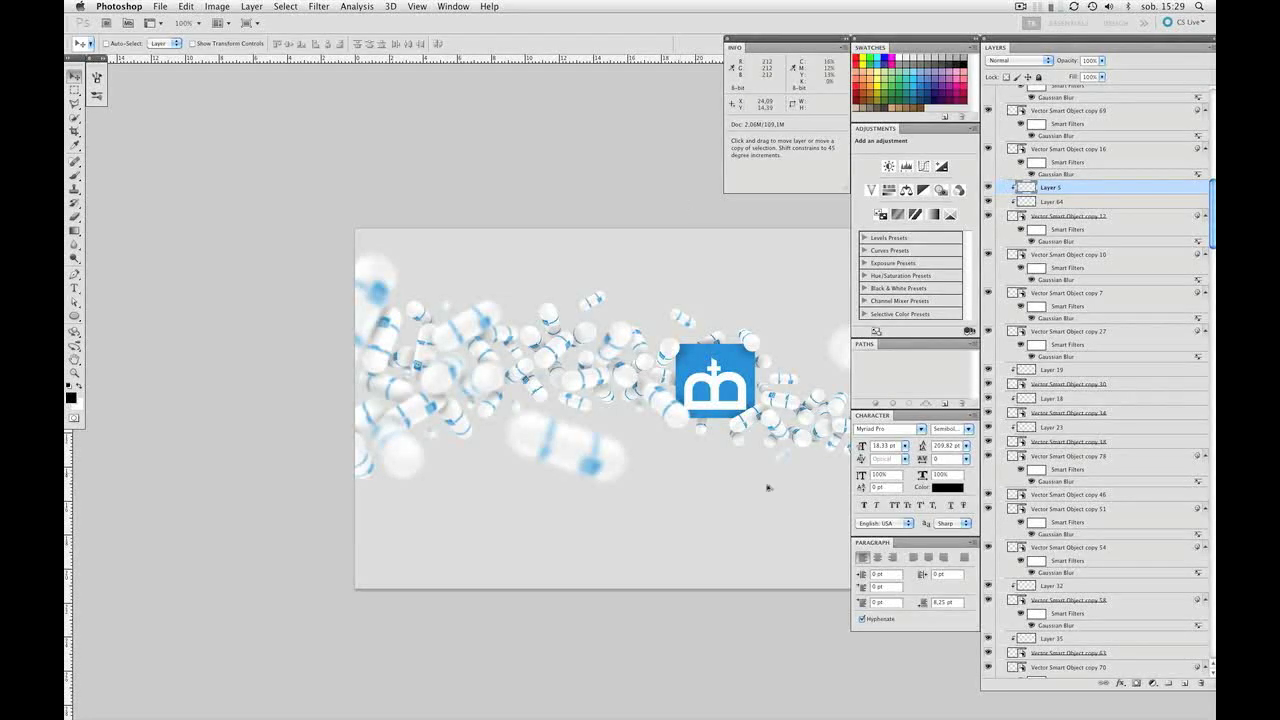
Step: Switch to Chrome to view the free_high_res_texture_395 paper texture on Flickr, and return to Photoshop
left_click_drag(465, 340, 255, 308)
left_click_drag(398, 252, 356, 282)
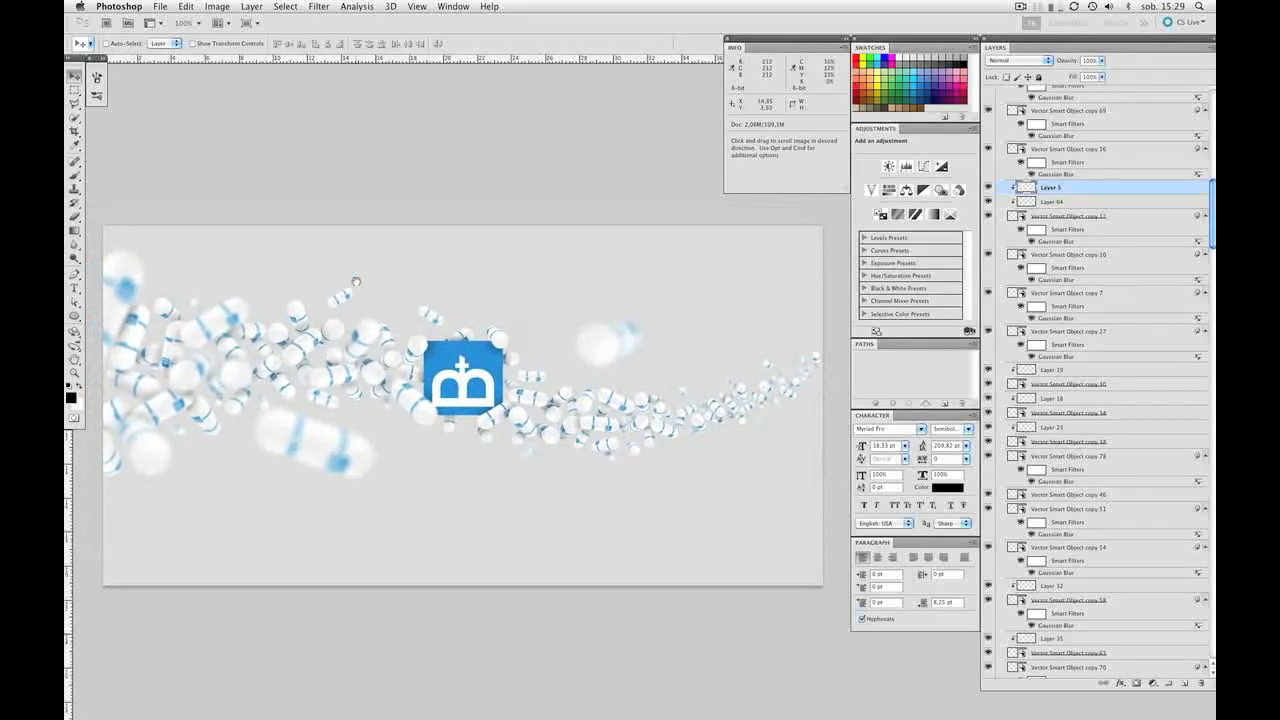
key("space")
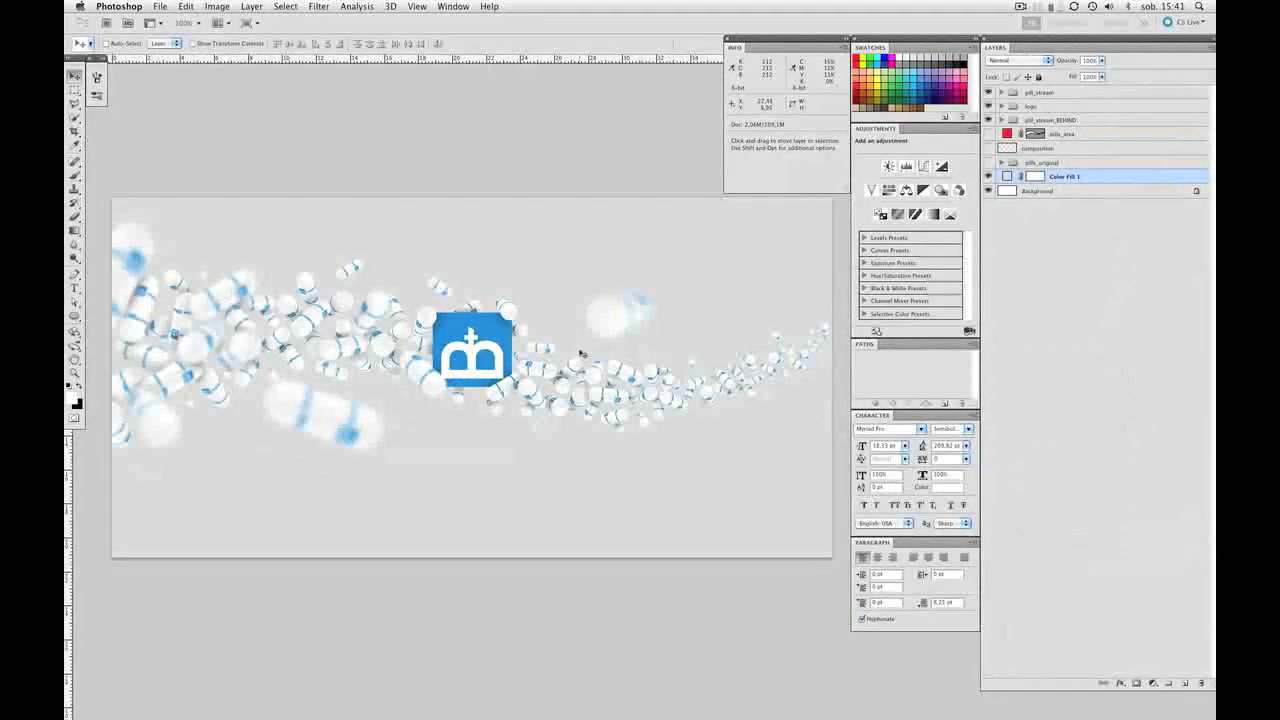
key("F3")
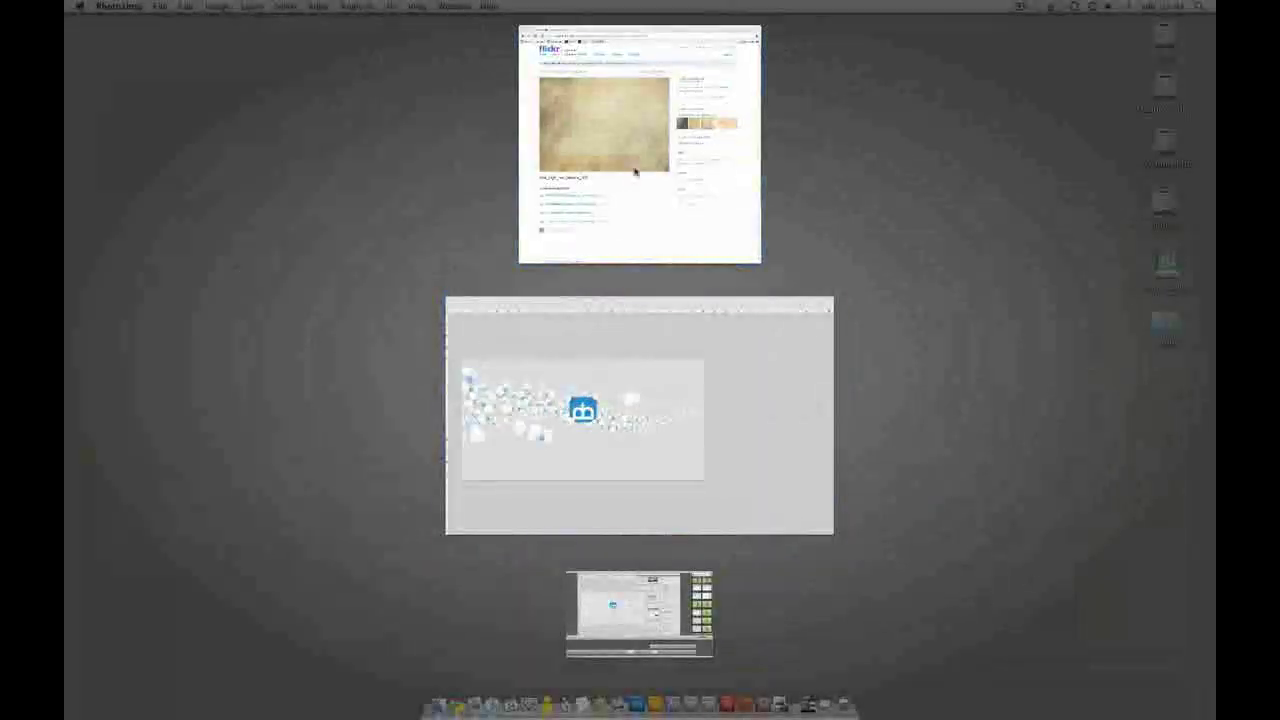
left_click(620, 171)
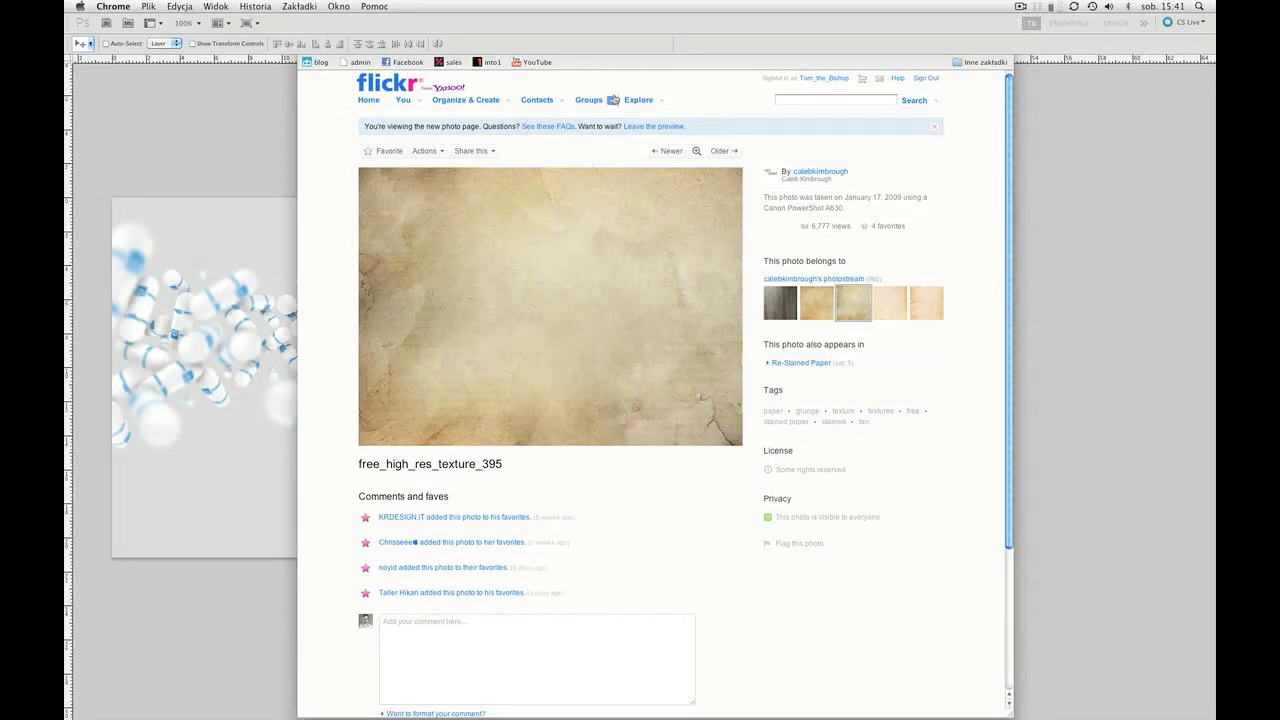
left_click(235, 177)
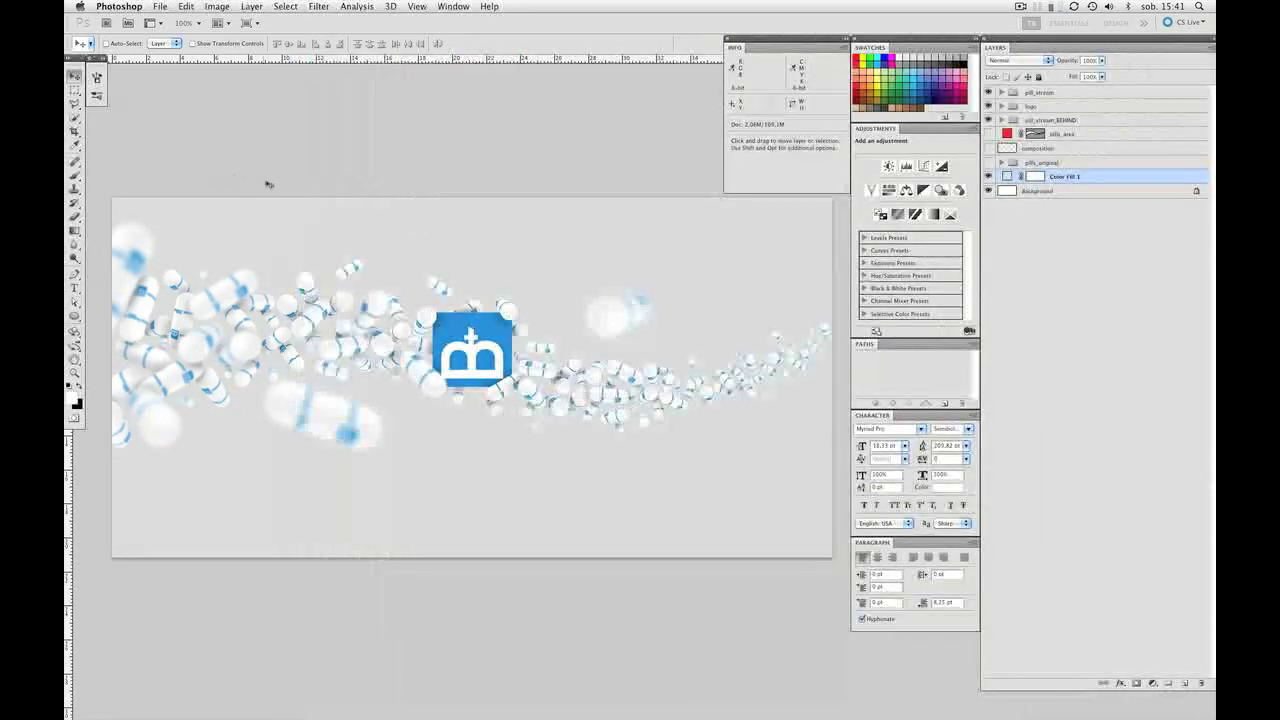
Step: Bring up the open paper texture document and desaturate its Layer 0
mouse_move(382, 264)
left_mouse_down()
mouse_move(412, 268)
mouse_move(396, 252)
left_mouse_up()
key("ctrl+Tab")
left_click_drag(457, 302, 489, 291)
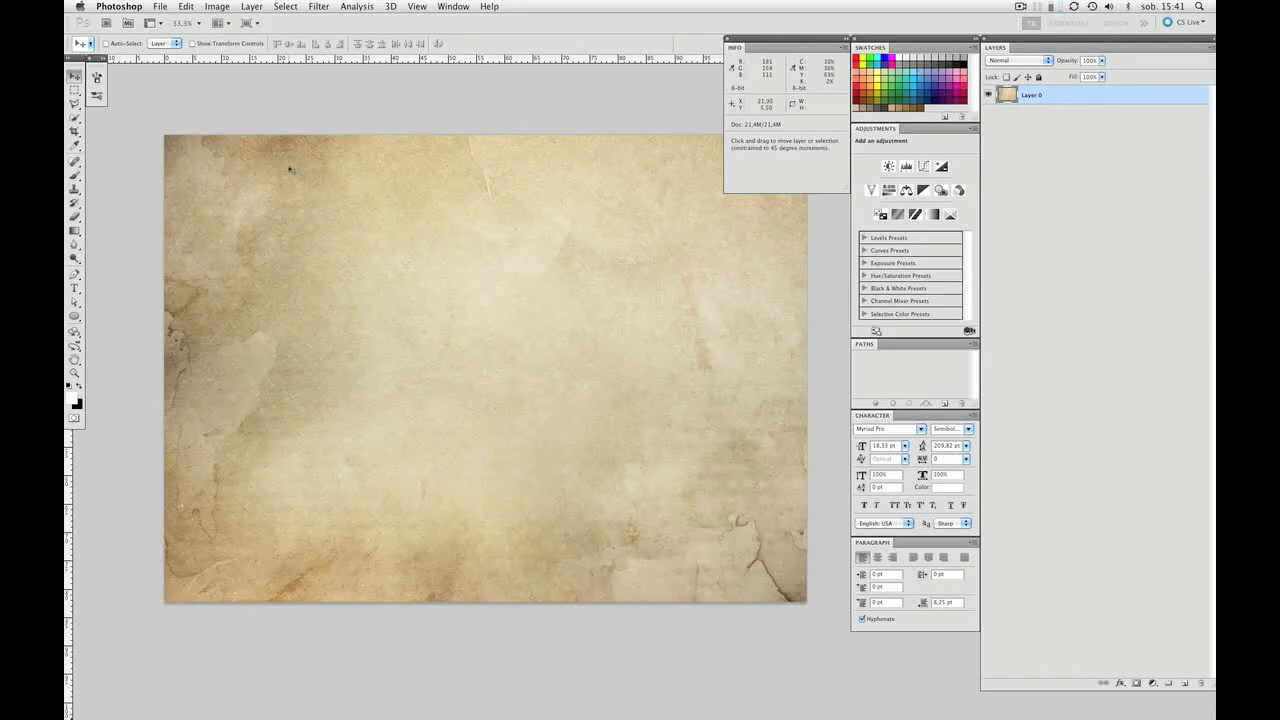
key("shift+super+u")
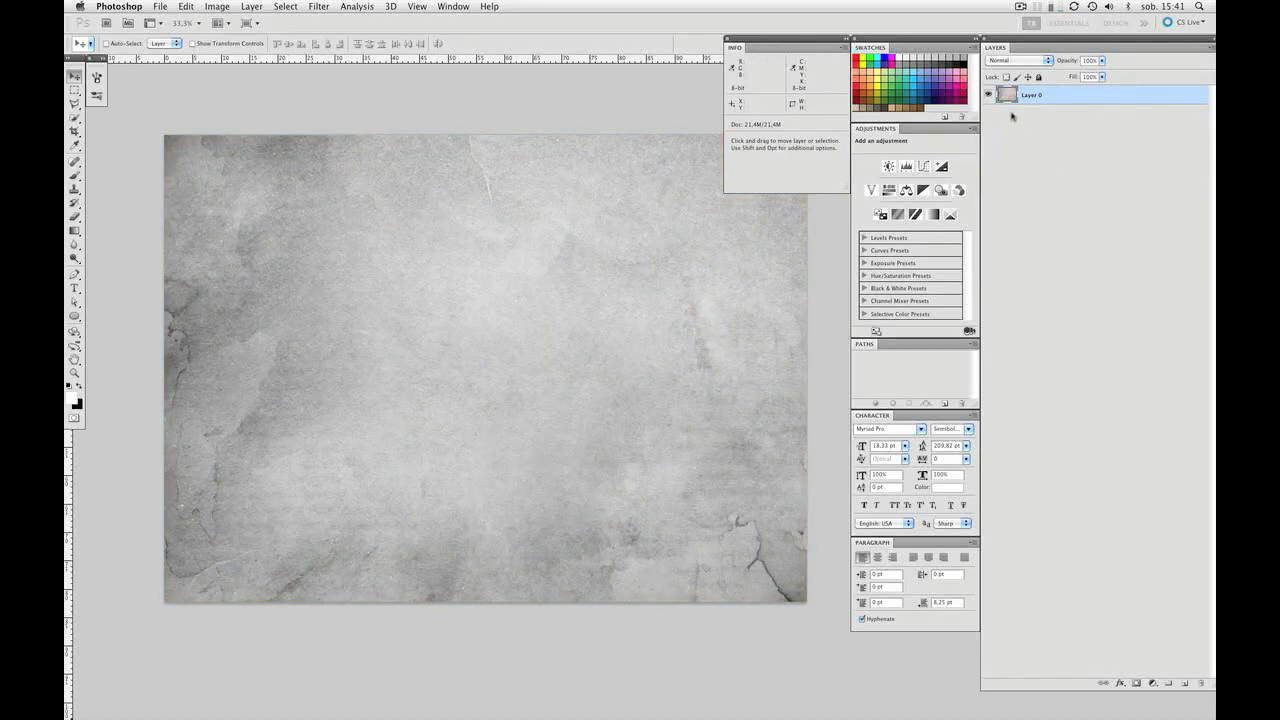
Step: Duplicate the desaturated texture layer into the document pill_3d_after_118.psd as Layer 69
right_click(1043, 100)
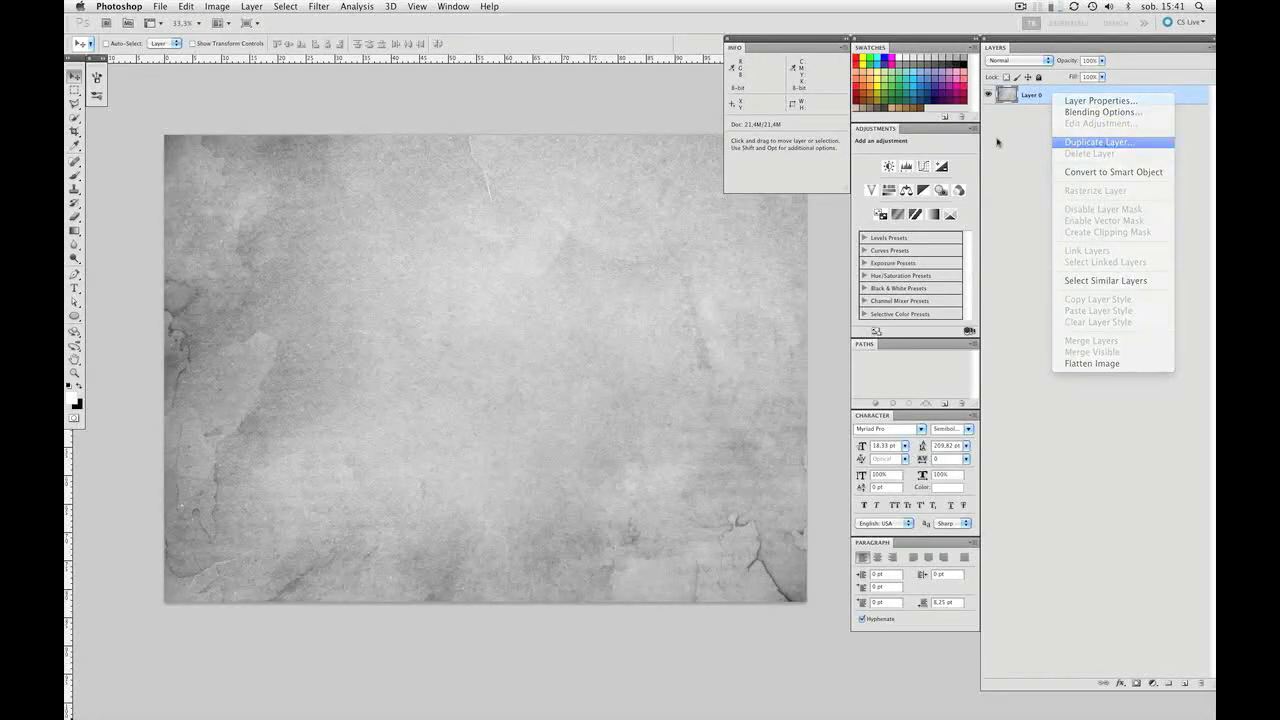
left_click(1075, 139)
left_click(585, 351)
left_click(591, 343)
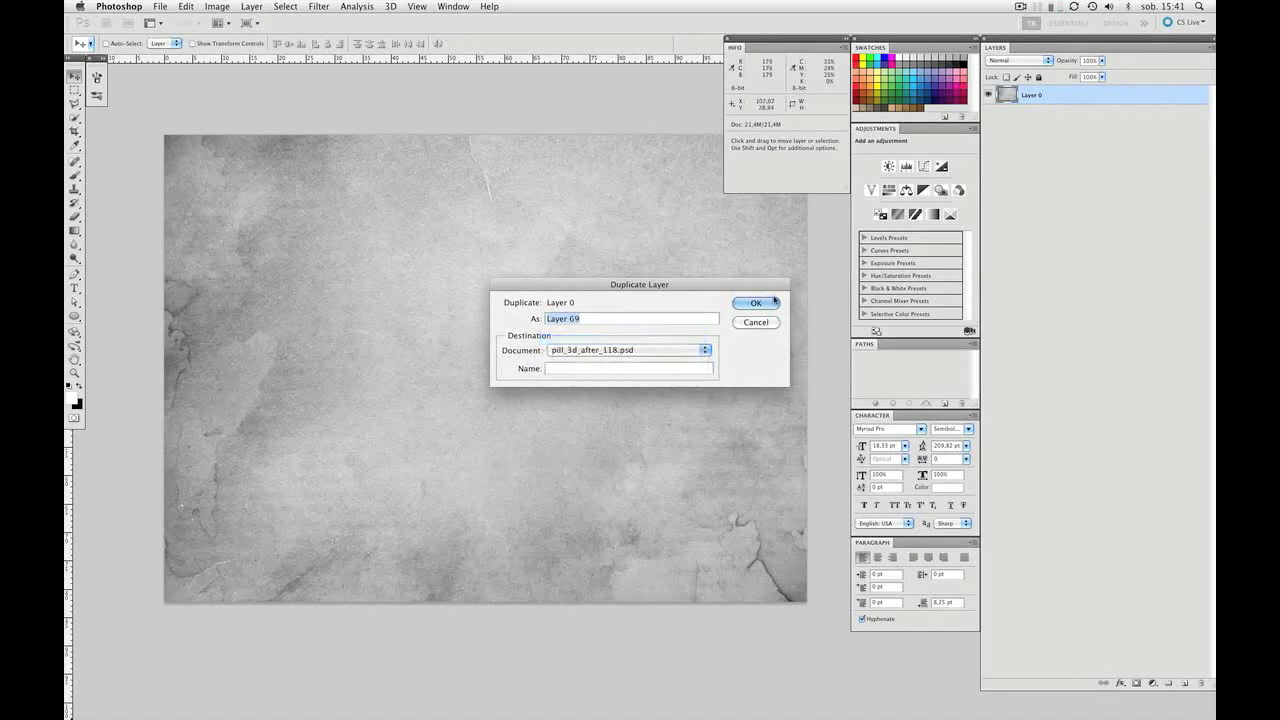
left_click(773, 302)
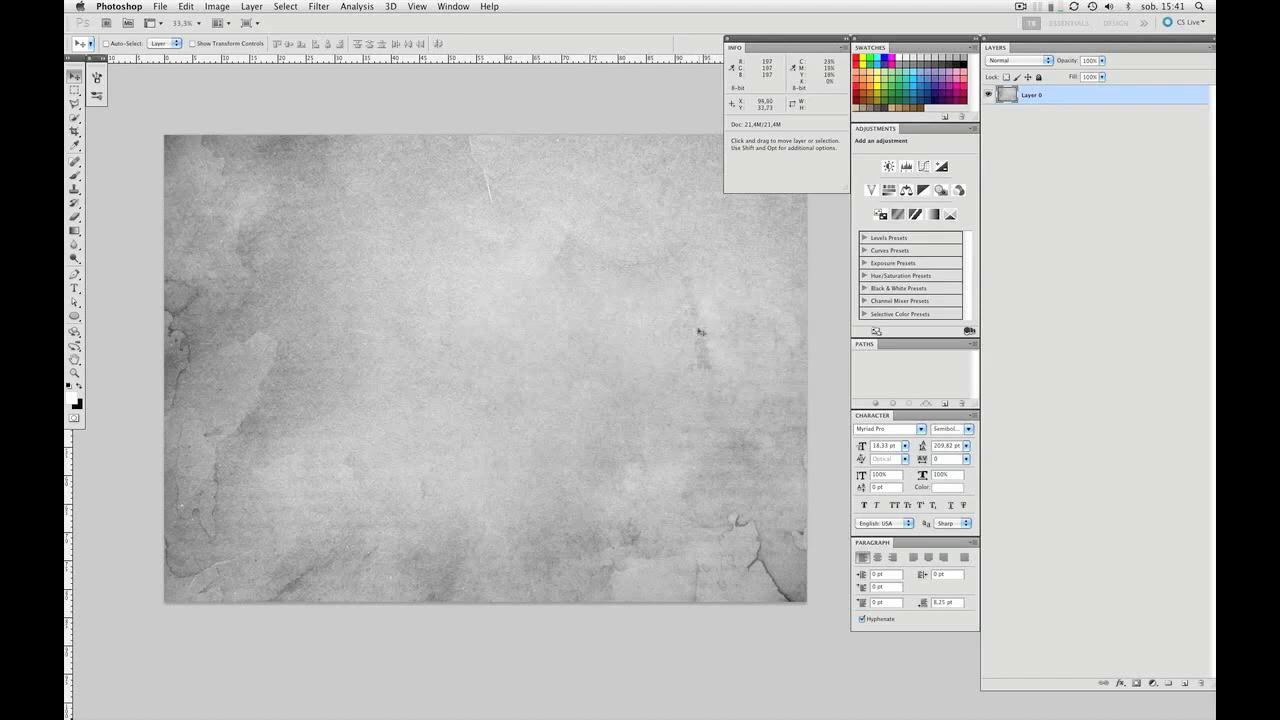
Step: Scale Layer 69 down to about 40% and position the paper texture to cover the whole pill composition
key("ctrl+Tab")
left_click_drag(695, 328, 722, 325)
key("ctrl+minus")
key("ctrl+minus")
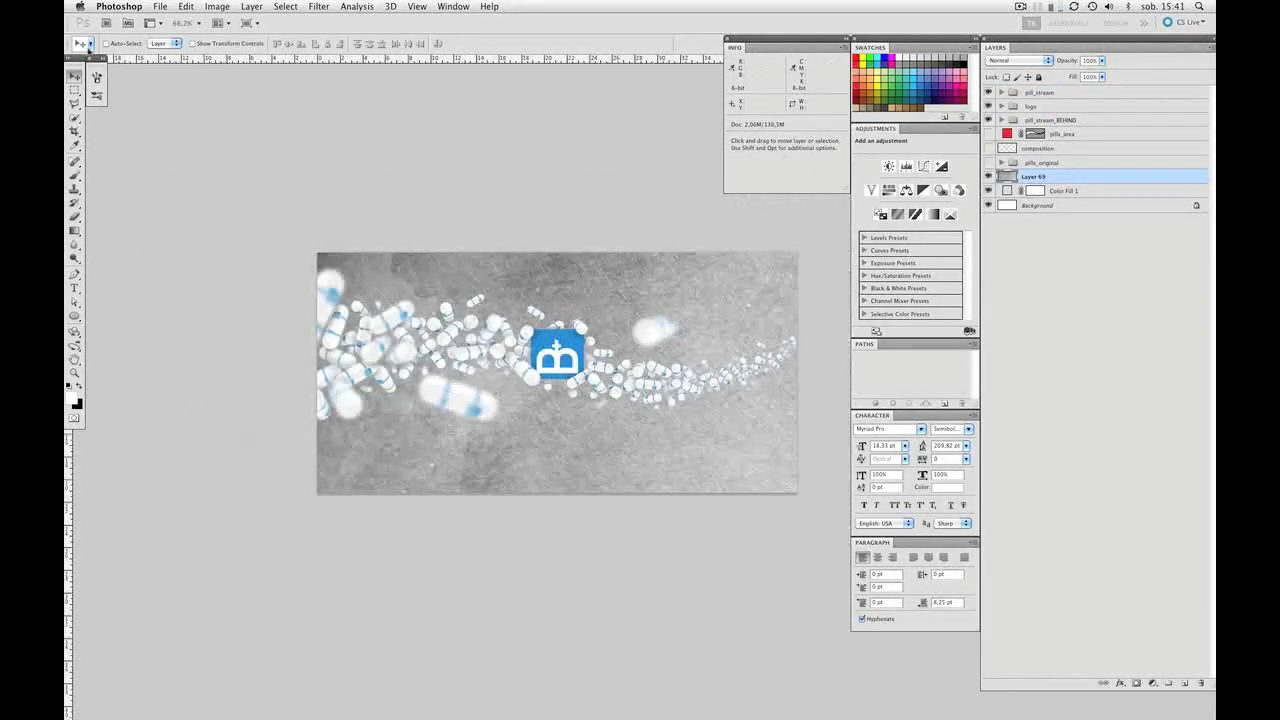
key("ctrl+minus")
key("ctrl+t")
left_click_drag(675, 458, 549, 357)
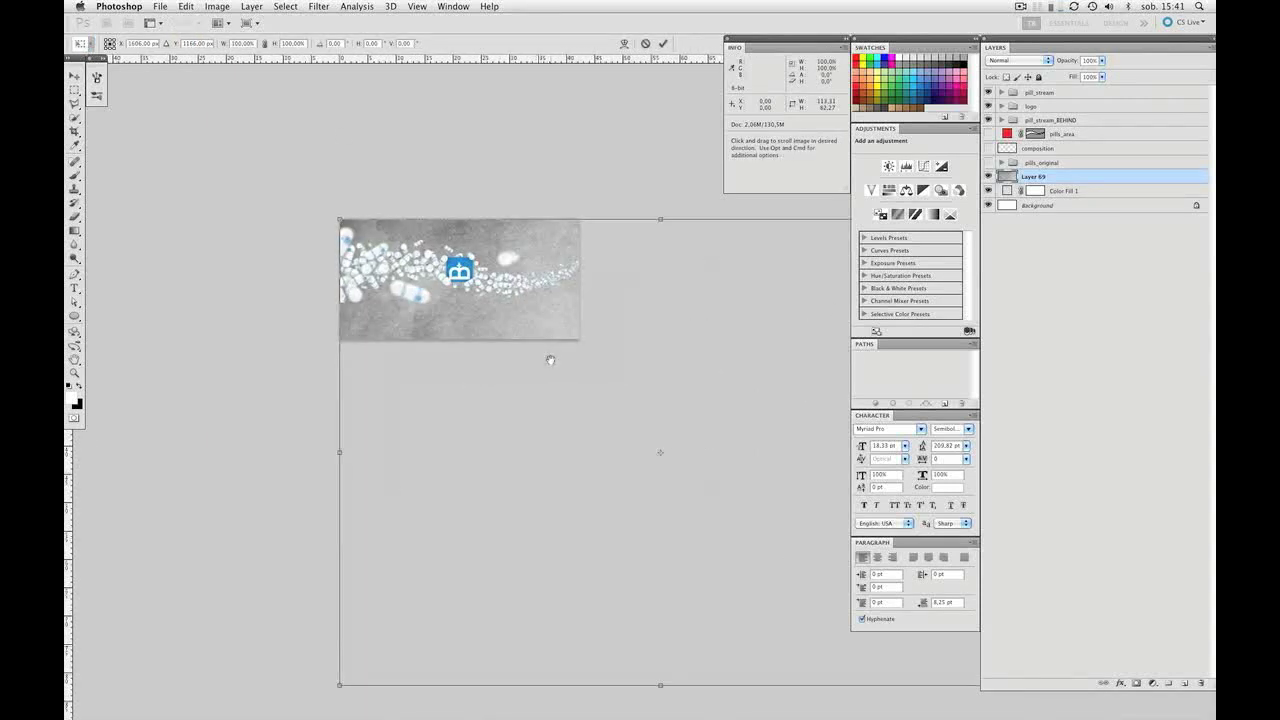
key("ctrl+minus")
left_click_drag(603, 396, 537, 399)
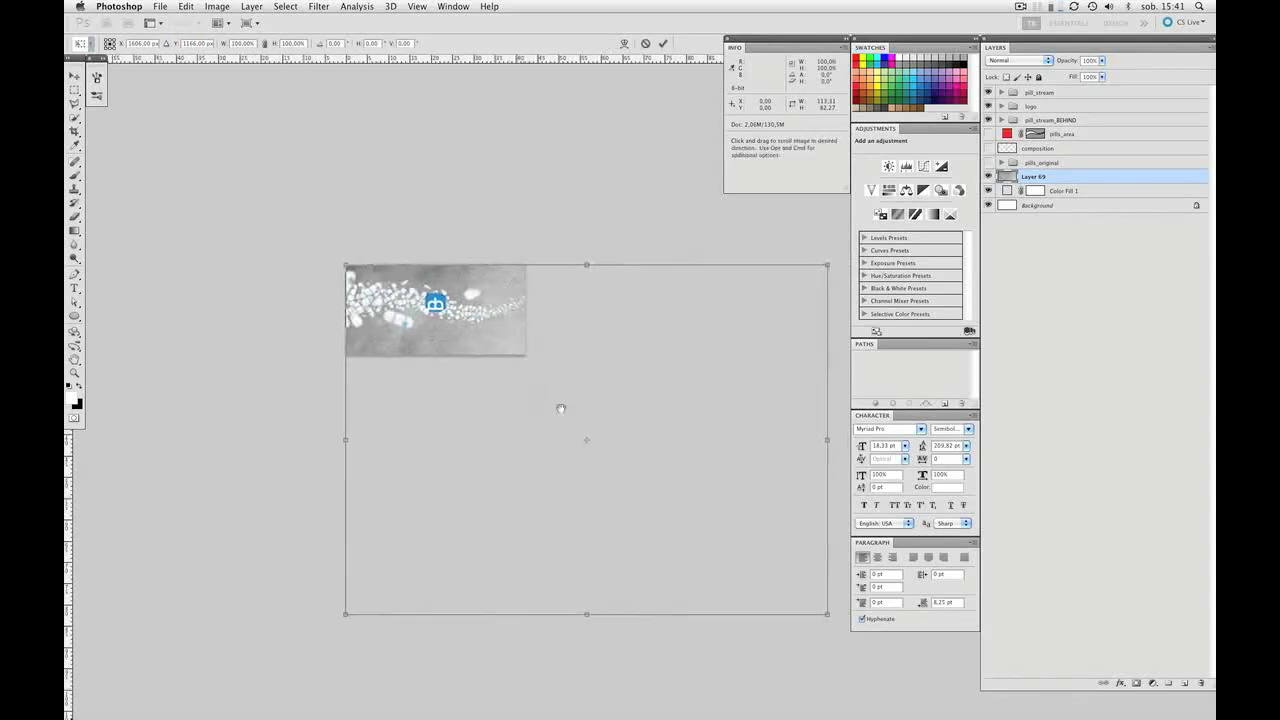
left_click_drag(827, 617, 500, 457)
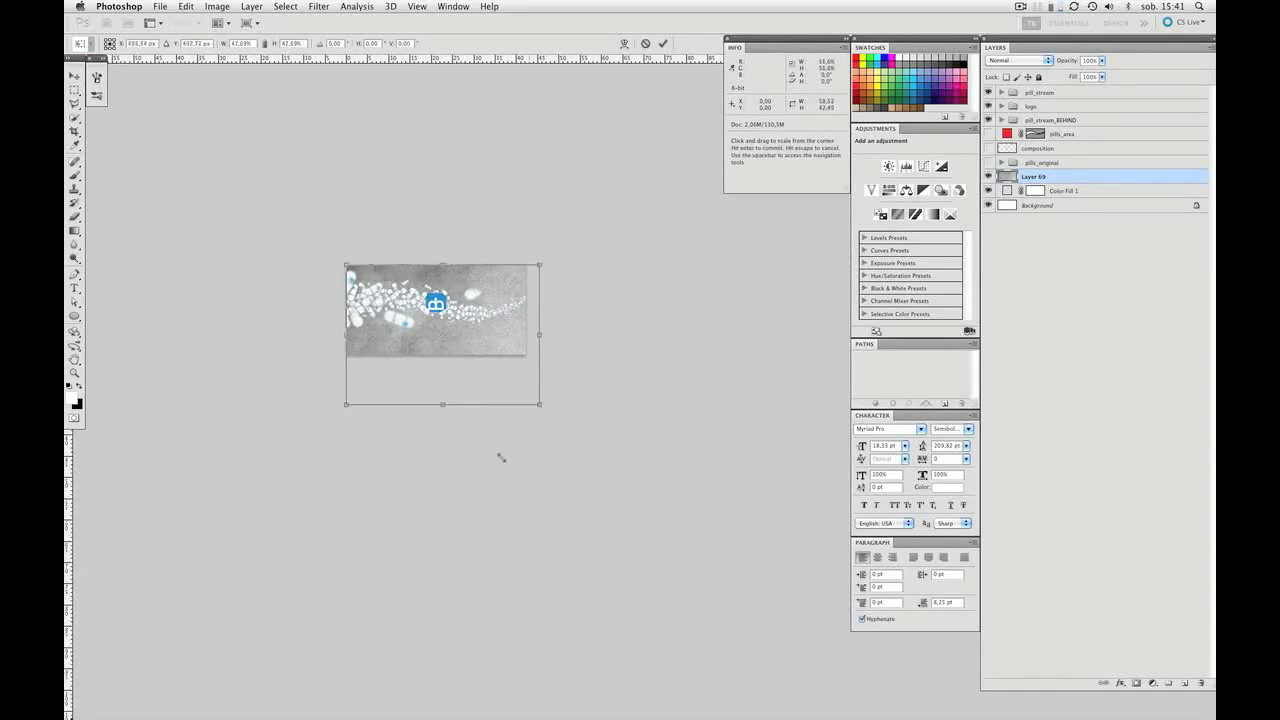
left_click_drag(460, 401, 535, 412)
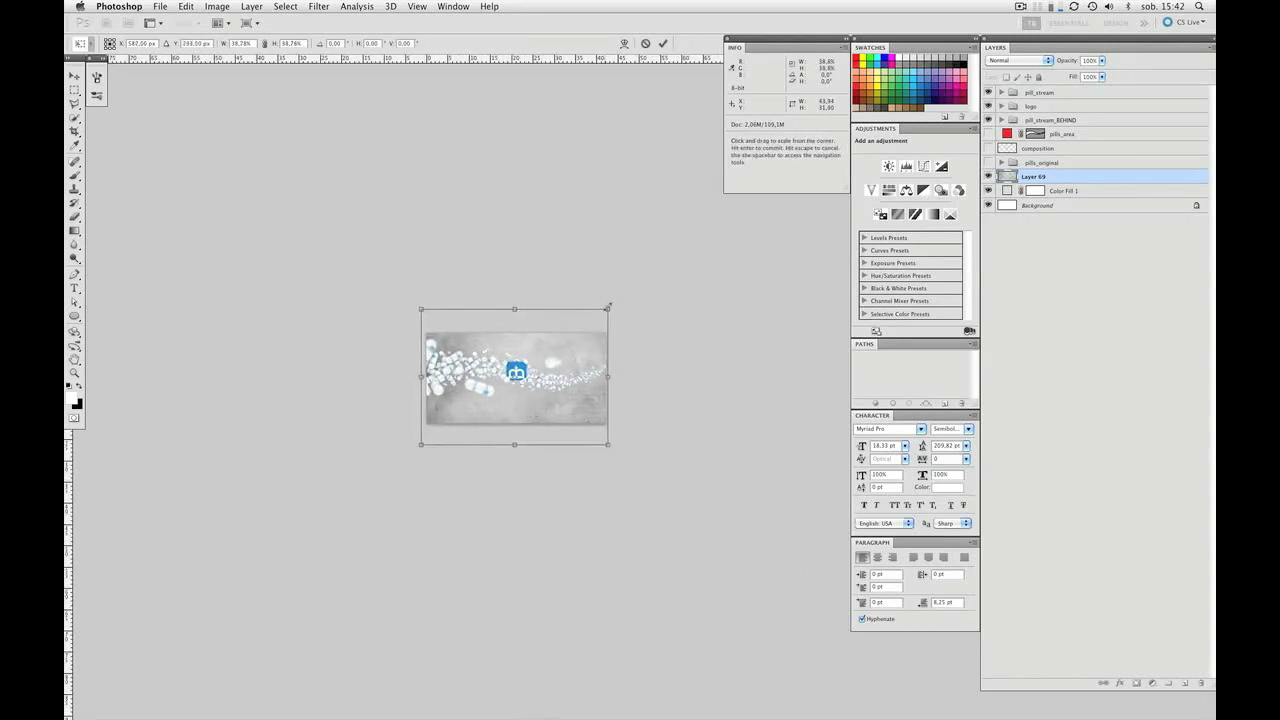
left_click_drag(608, 309, 619, 301)
key("Return")
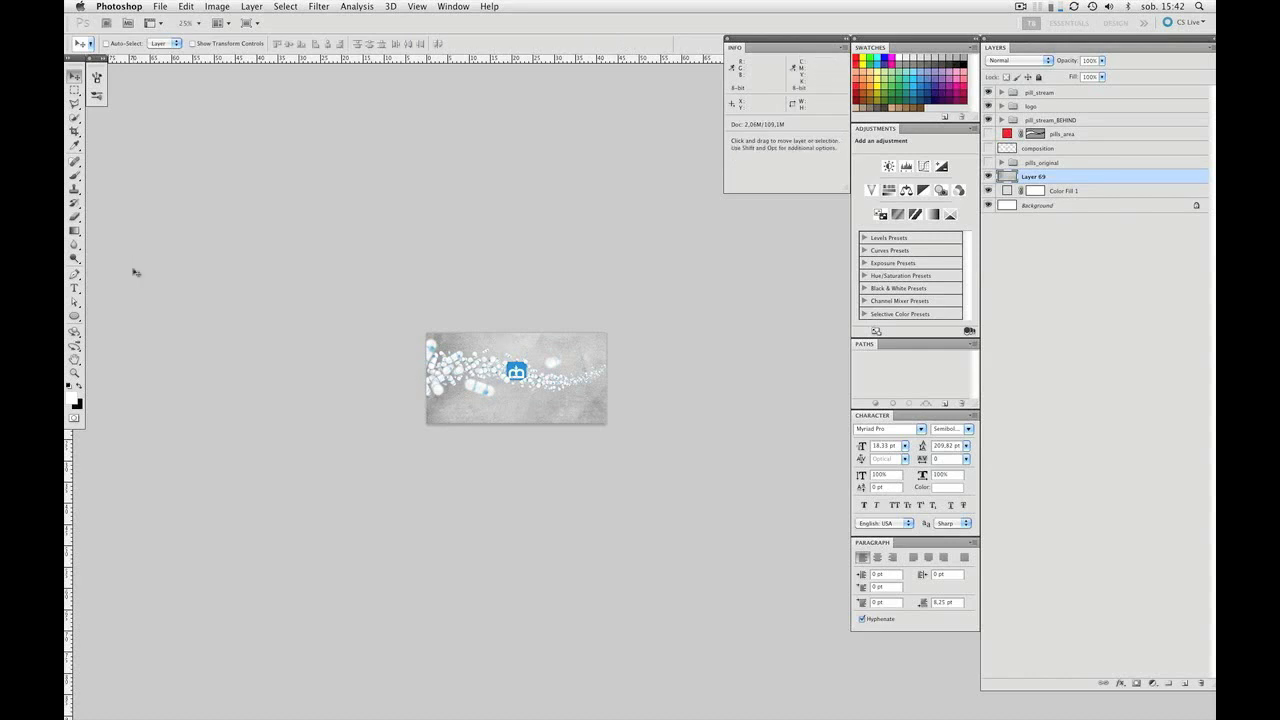
Step: Set the blending mode of Layer 69 to Multiply and lower its opacity so the texture looks subtle
key("super+1")
left_click_drag(521, 289, 734, 320)
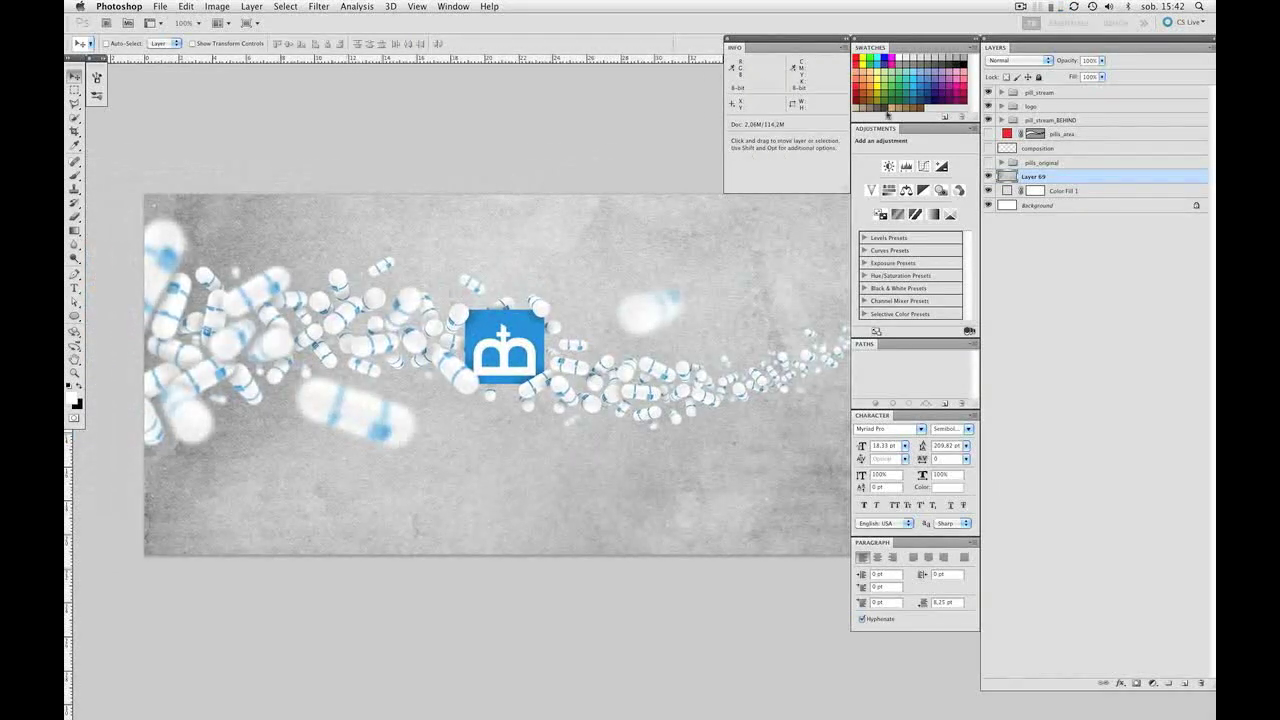
left_click(1000, 61)
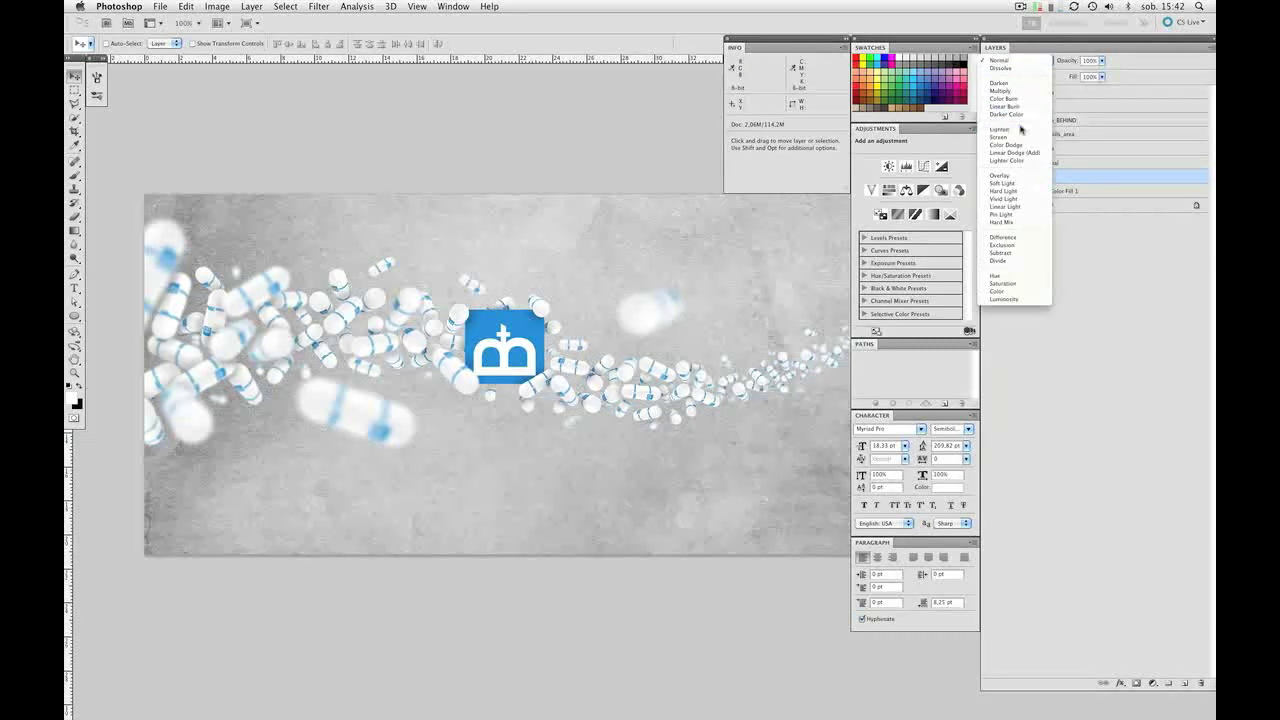
left_click(1004, 92)
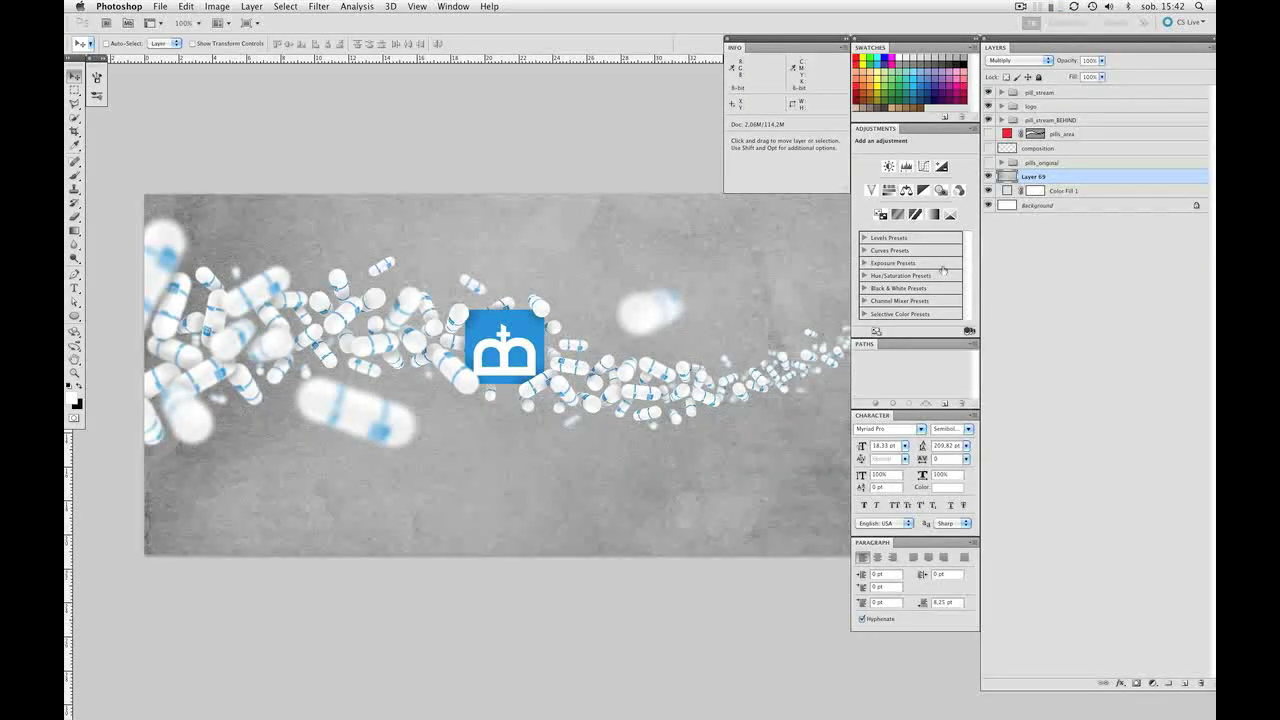
key("space")
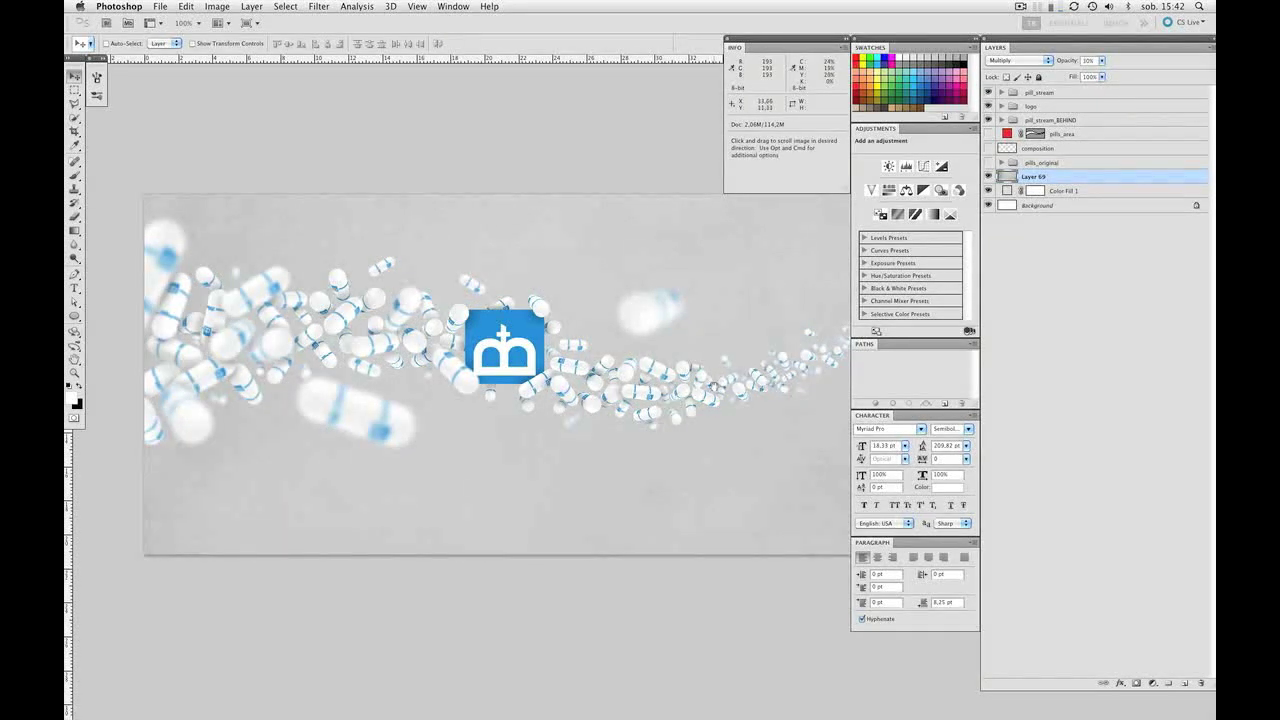
left_click_drag(716, 388, 709, 385)
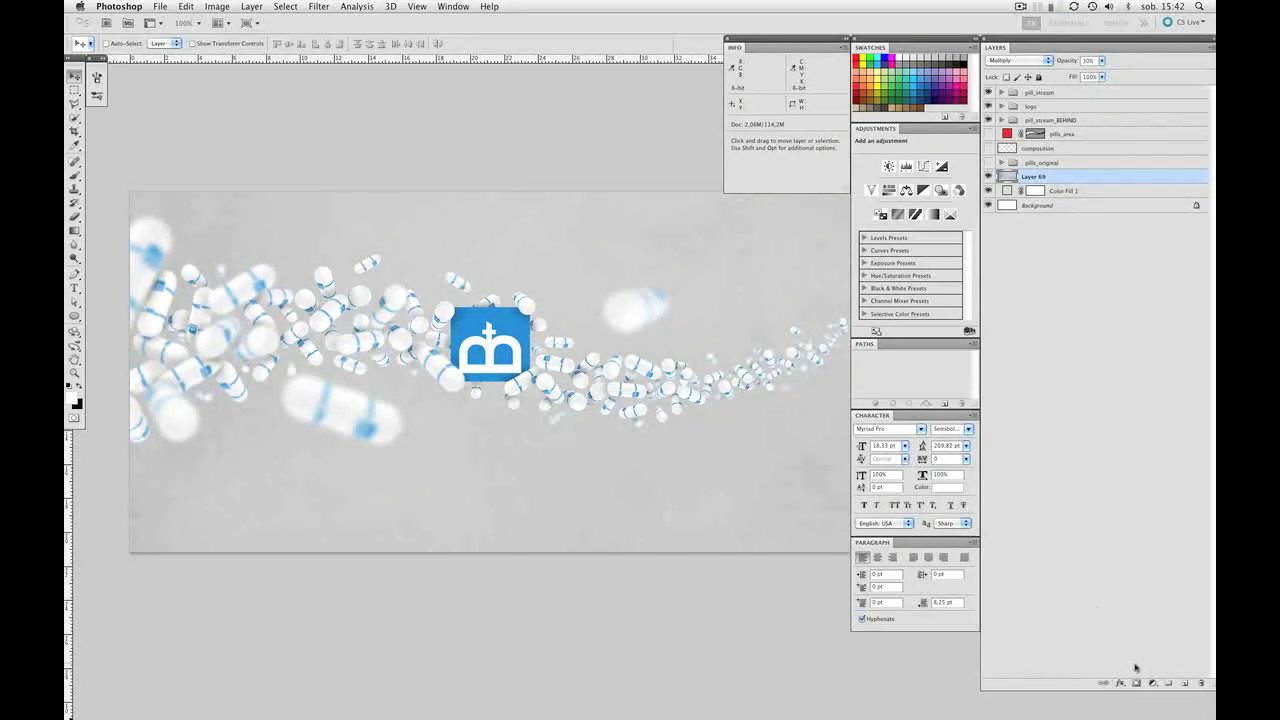
Step: Add a Levels adjustment layer above Layer 69 and clip it to the texture
left_click(1153, 690)
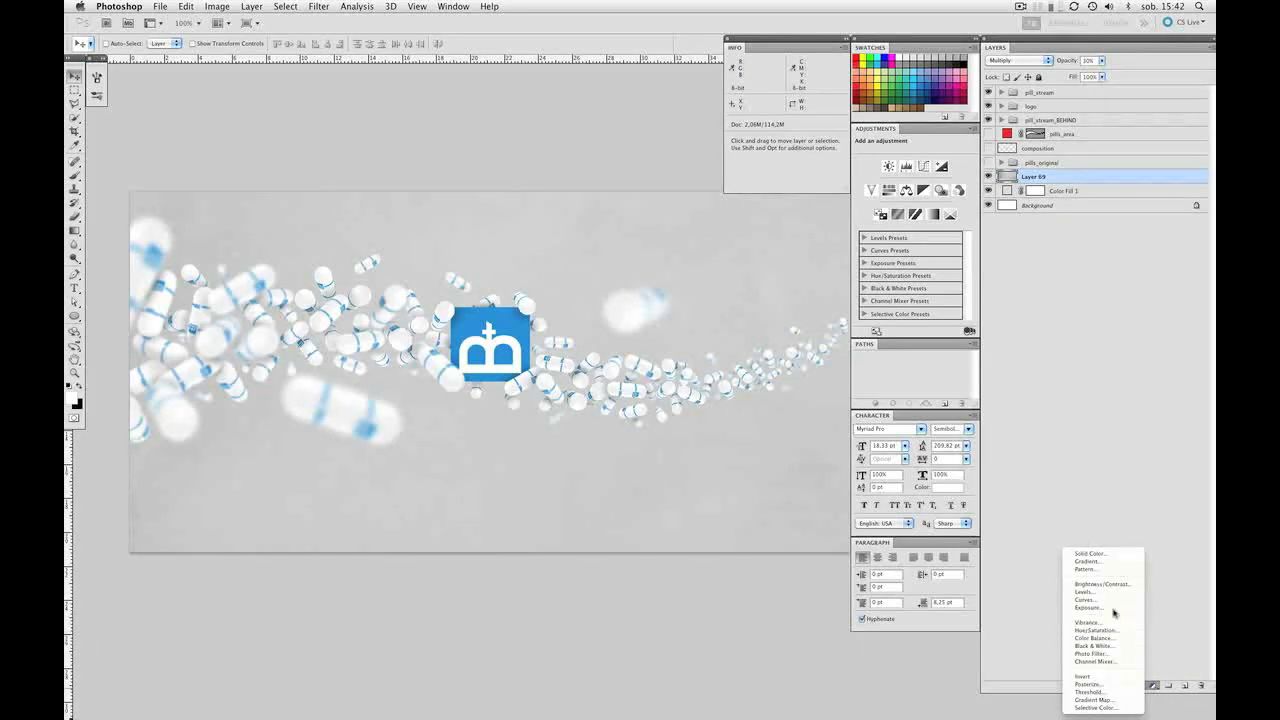
left_click(1104, 594)
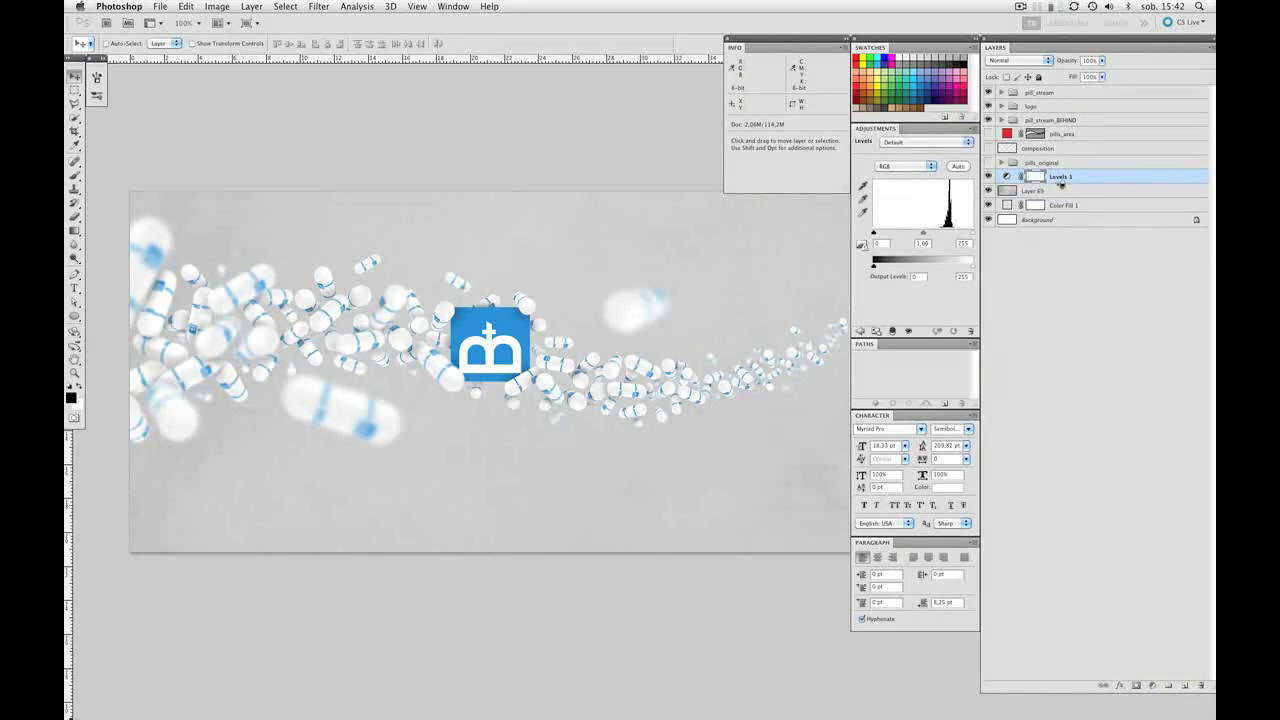
left_click(1020, 186, "alt")
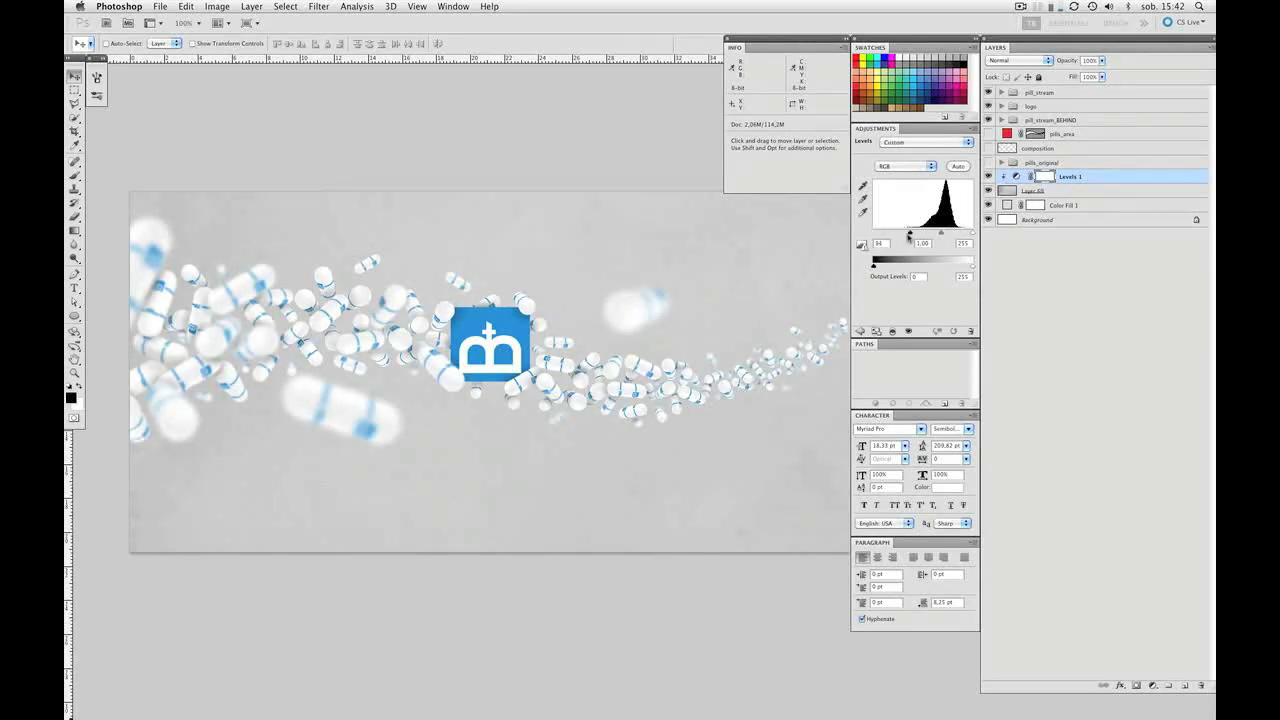
Step: Set the input levels of Levels 1 to 107, 1.02 and 190 to brighten and add contrast to the texture
left_click_drag(971, 233, 967, 238)
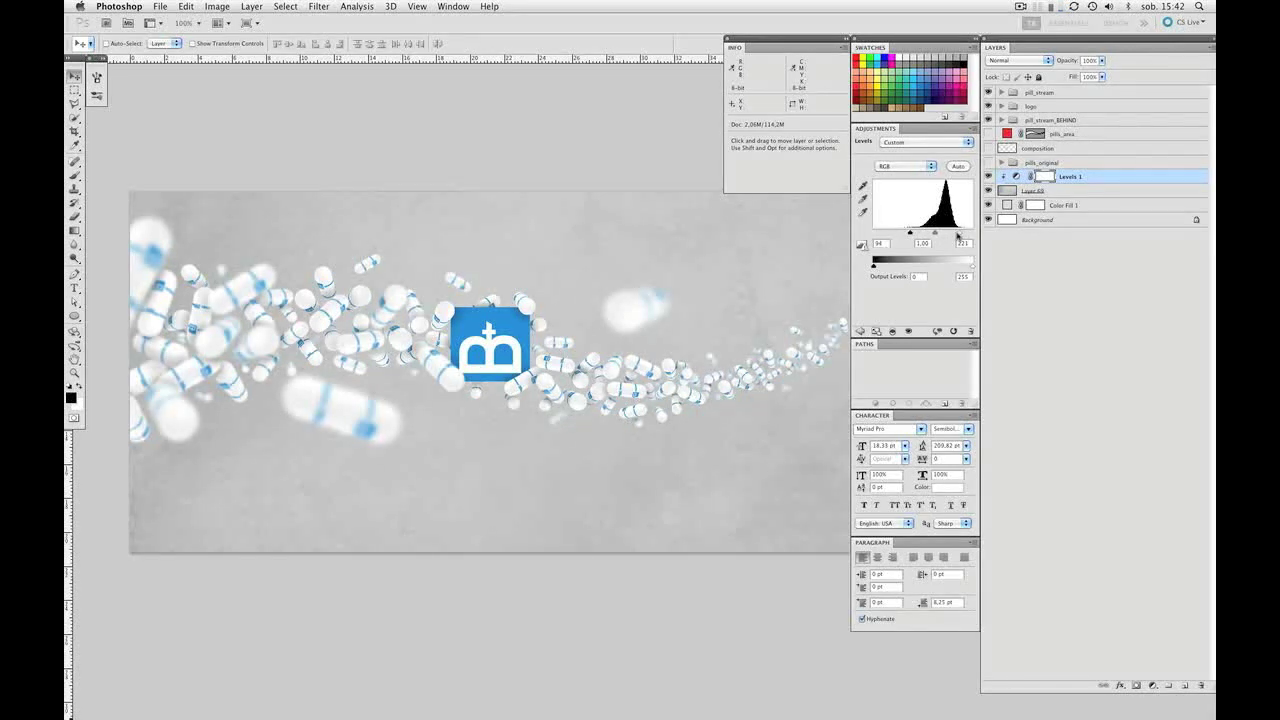
left_click_drag(914, 234, 920, 234)
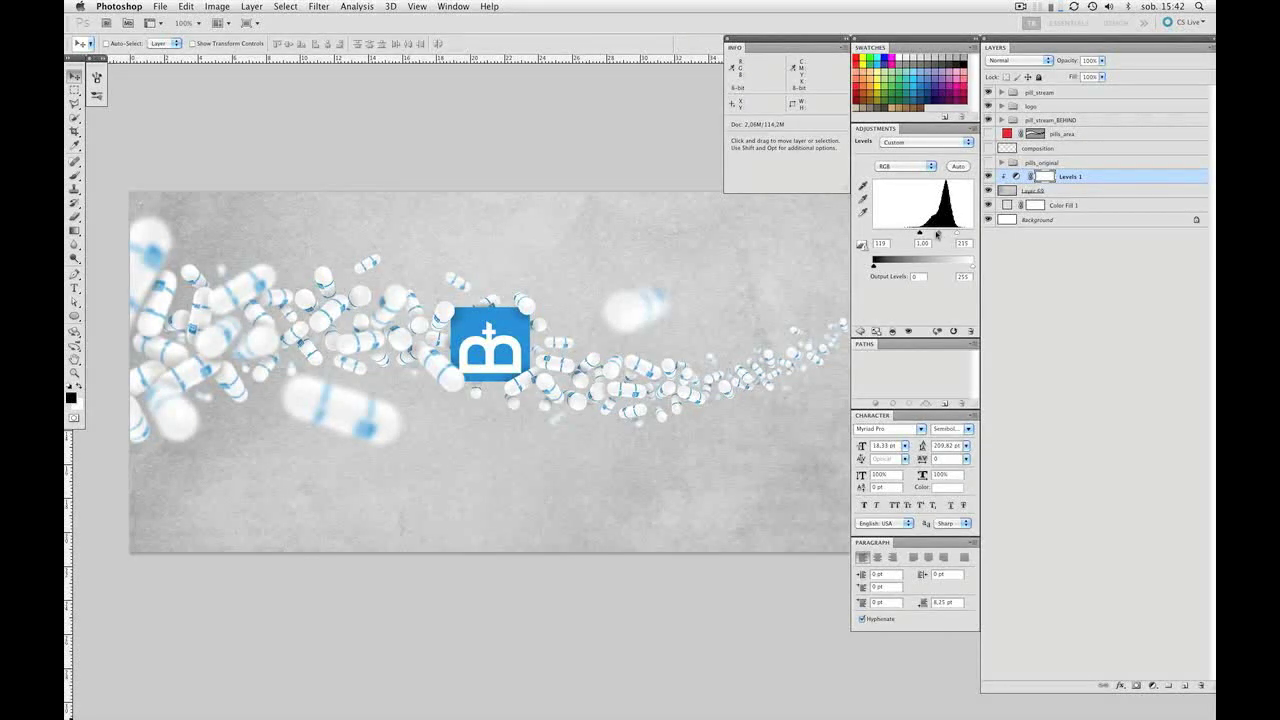
left_click_drag(932, 234, 933, 234)
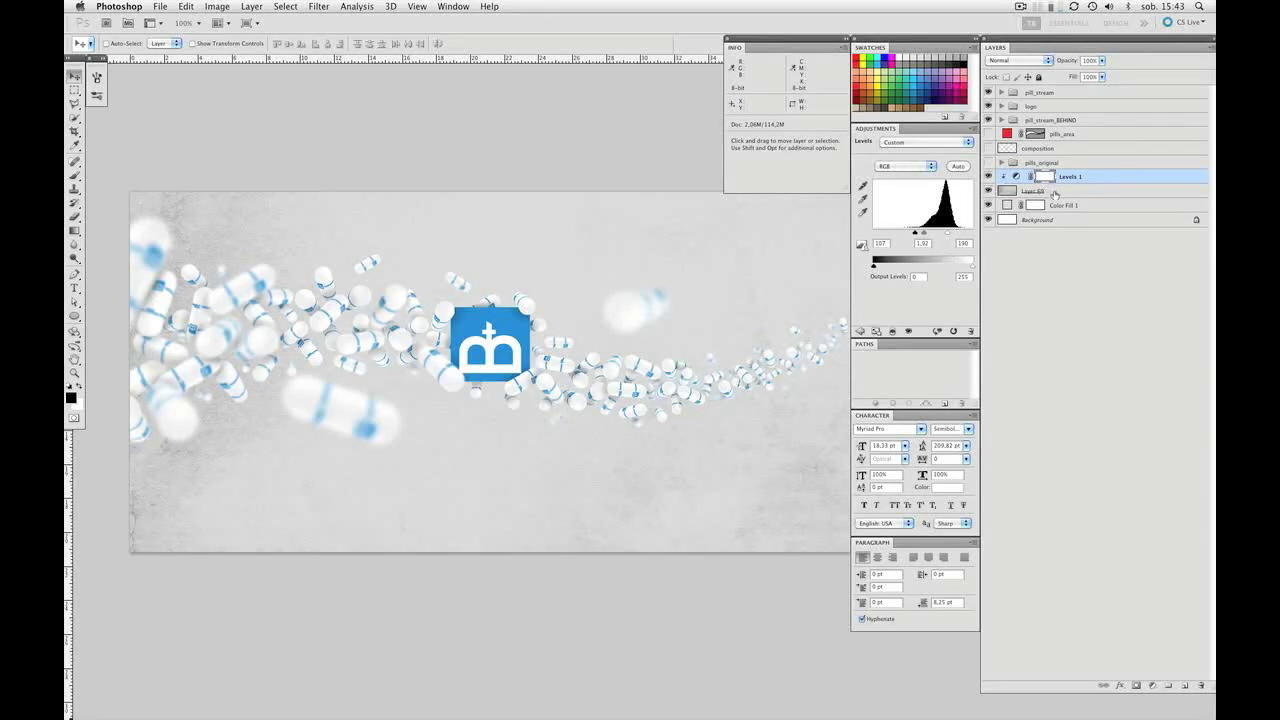
Step: Create a new layer above Levels 1 and name it vignette
left_click_drag(664, 384, 640, 390)
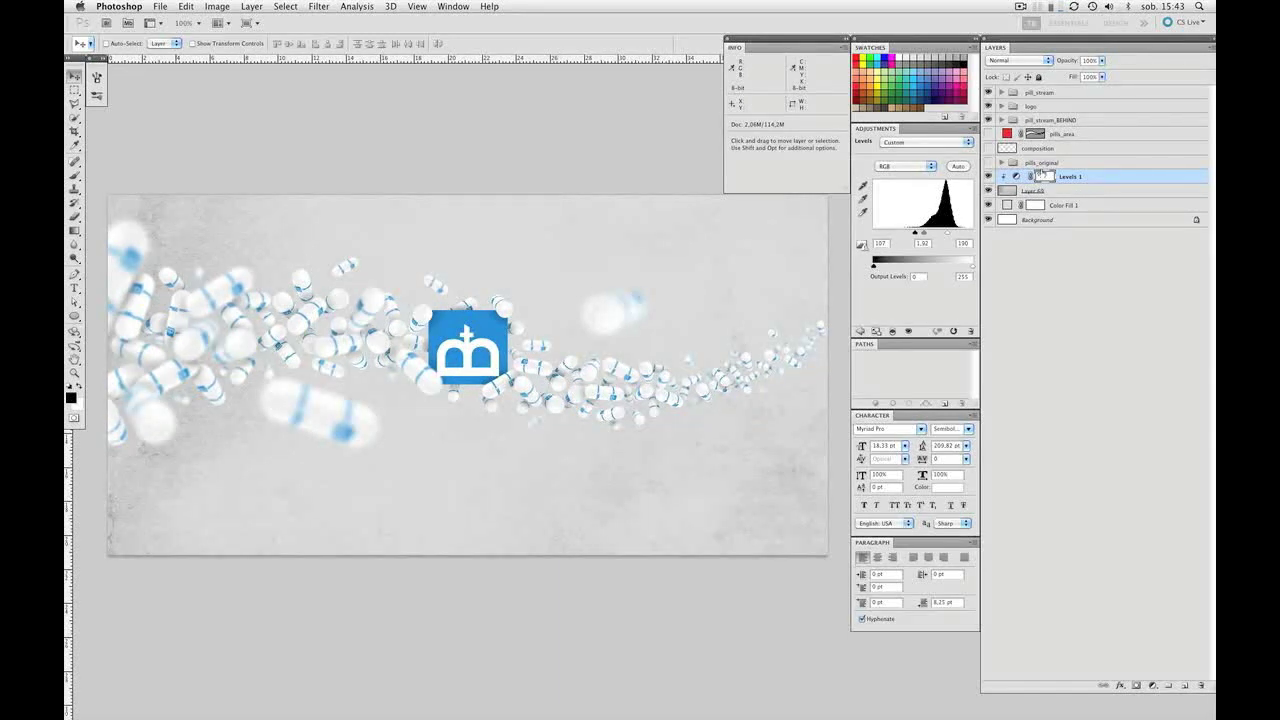
key("super+shift+n")
key("Return")
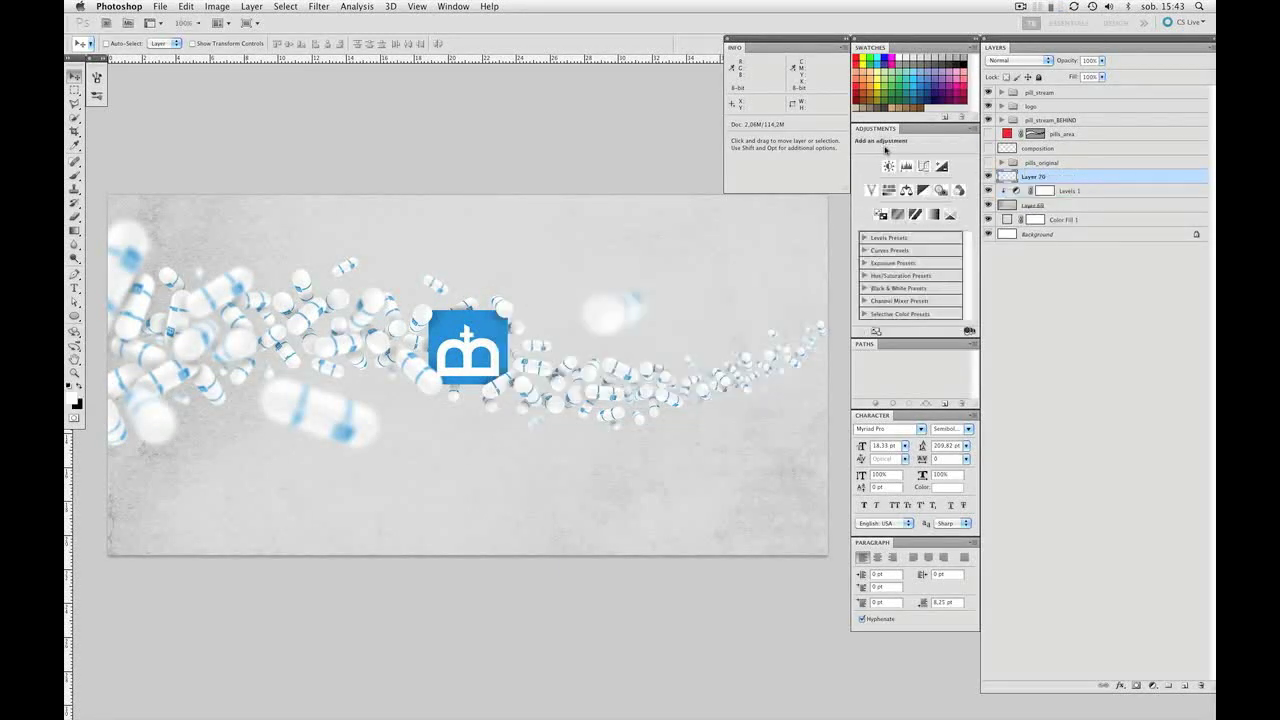
key("b")
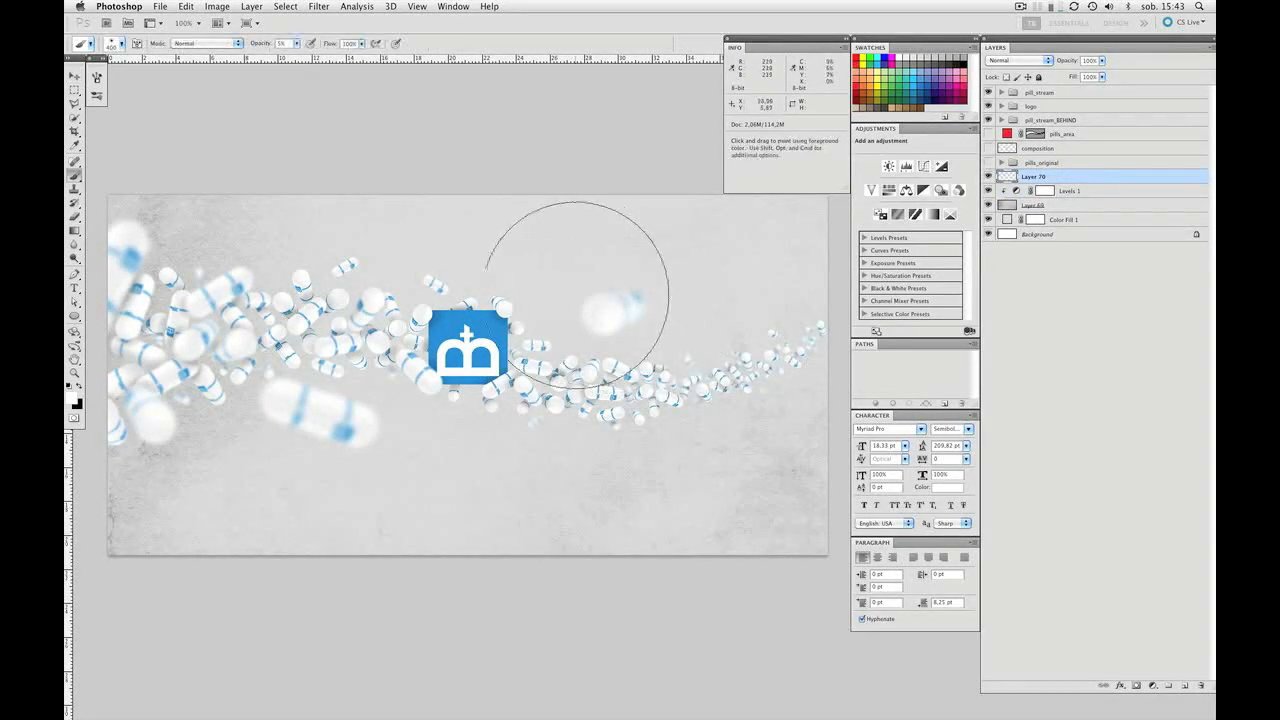
left_click_drag(484, 305, 593, 318)
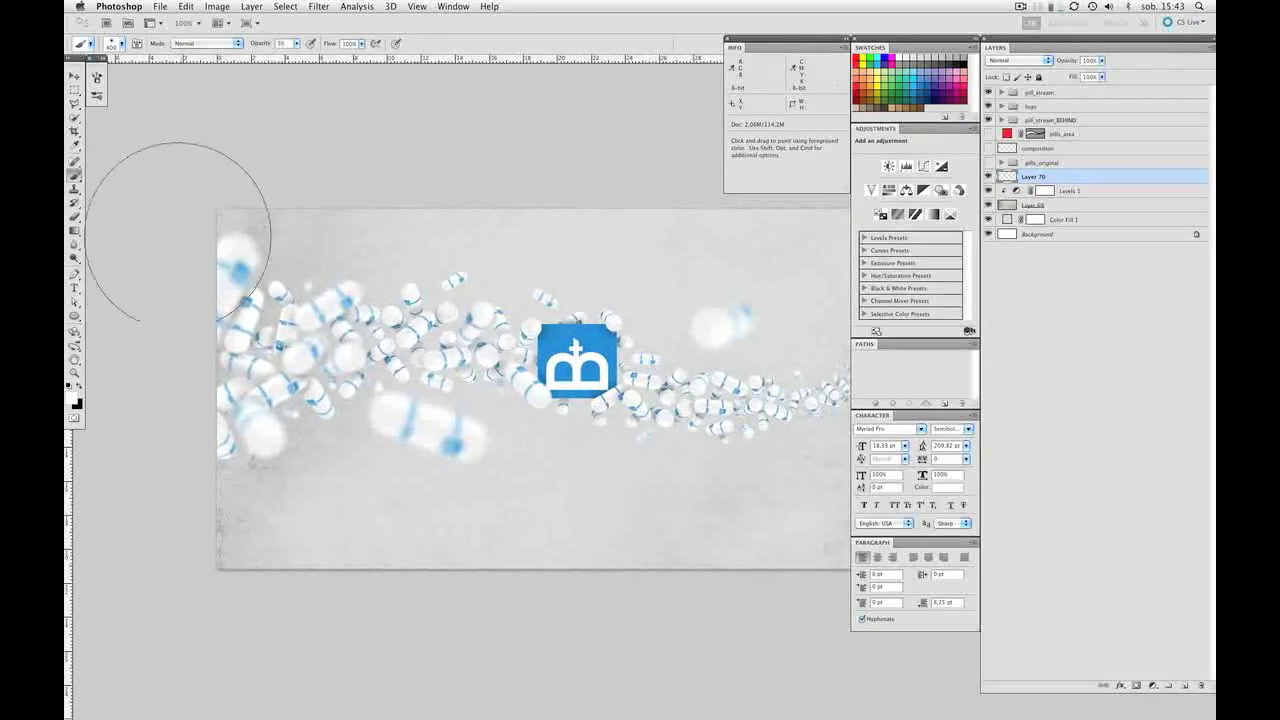
left_click_drag(280, 425, 252, 379)
left_click_drag(523, 491, 337, 491)
left_click_drag(571, 386, 696, 366)
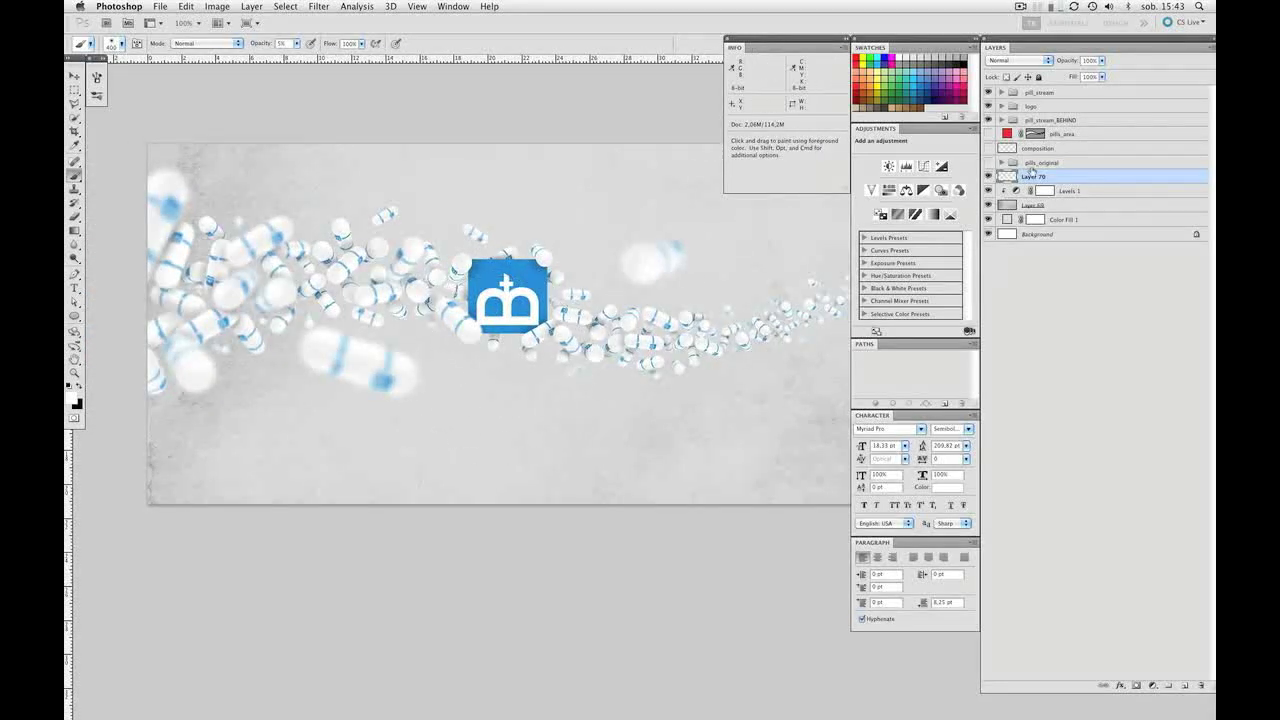
double_click(1035, 177)
left_click_drag(557, 271, 490, 276)
Step: Paint soft black shading on the vignette layer along the canvas's upper right corner and right edge with a 400 px brush at 10% opacity
right_click(575, 320)
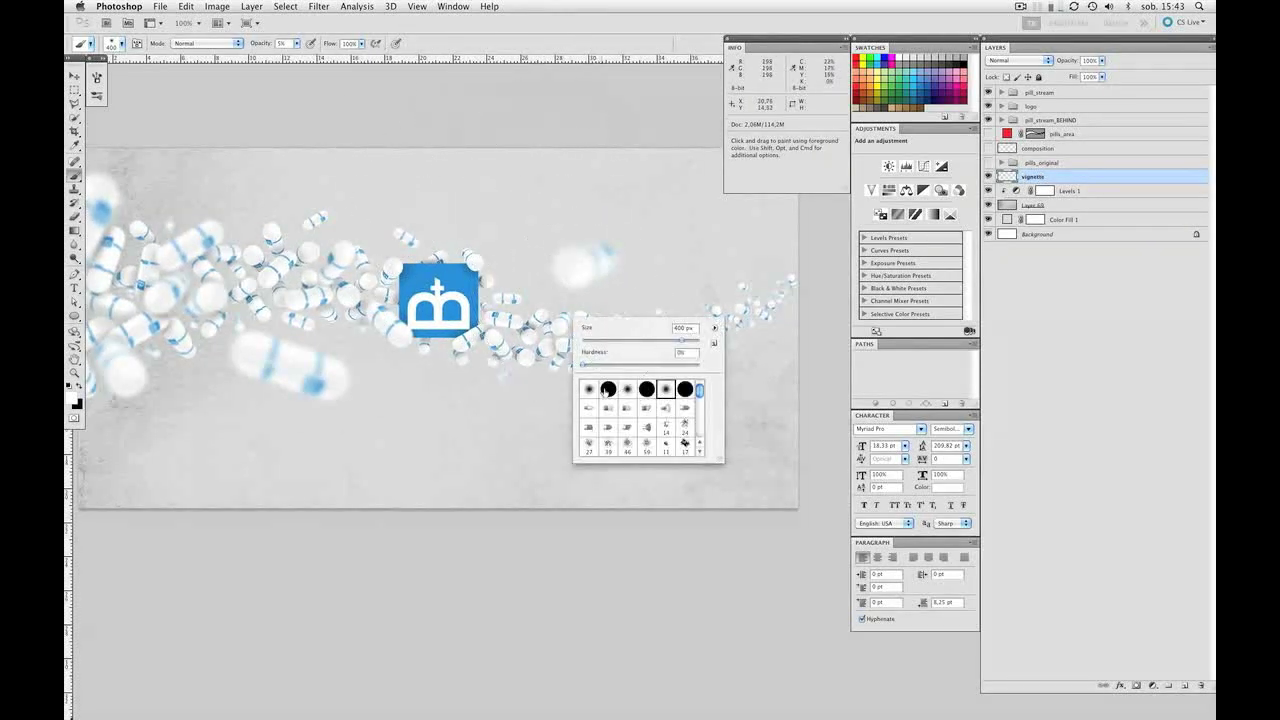
left_click(604, 229)
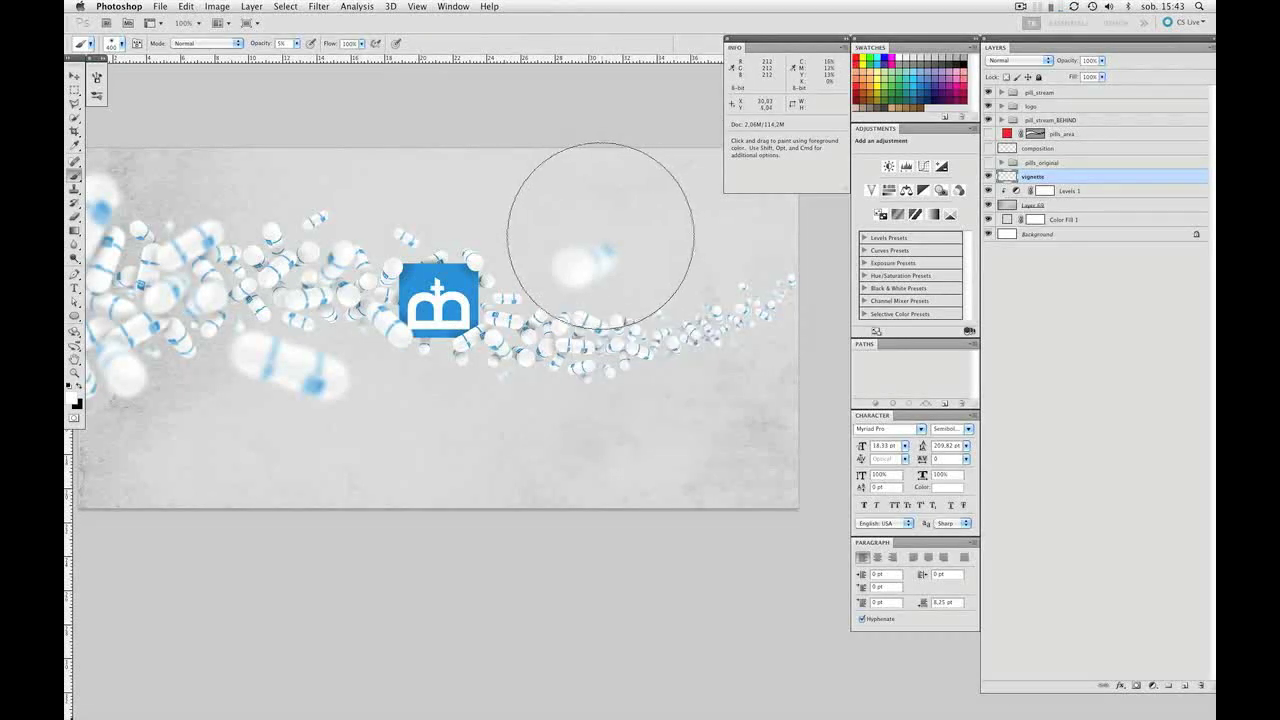
key("x")
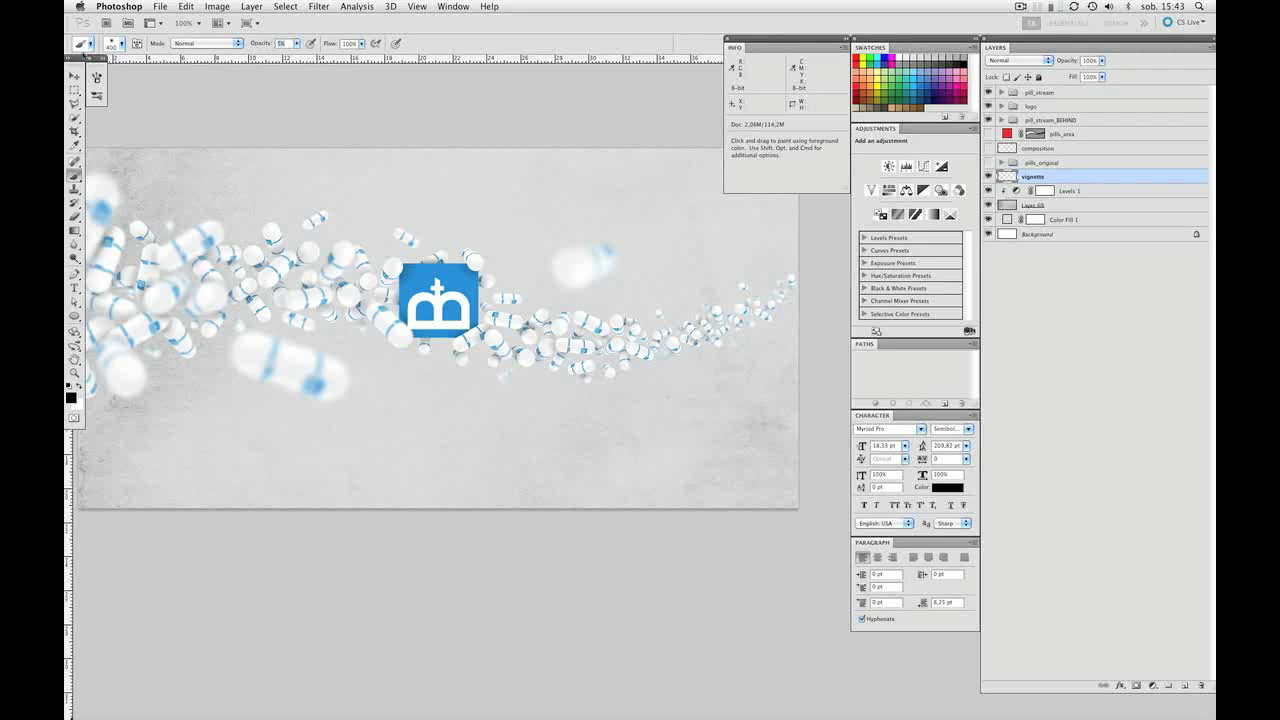
left_click_drag(611, 156, 491, 214)
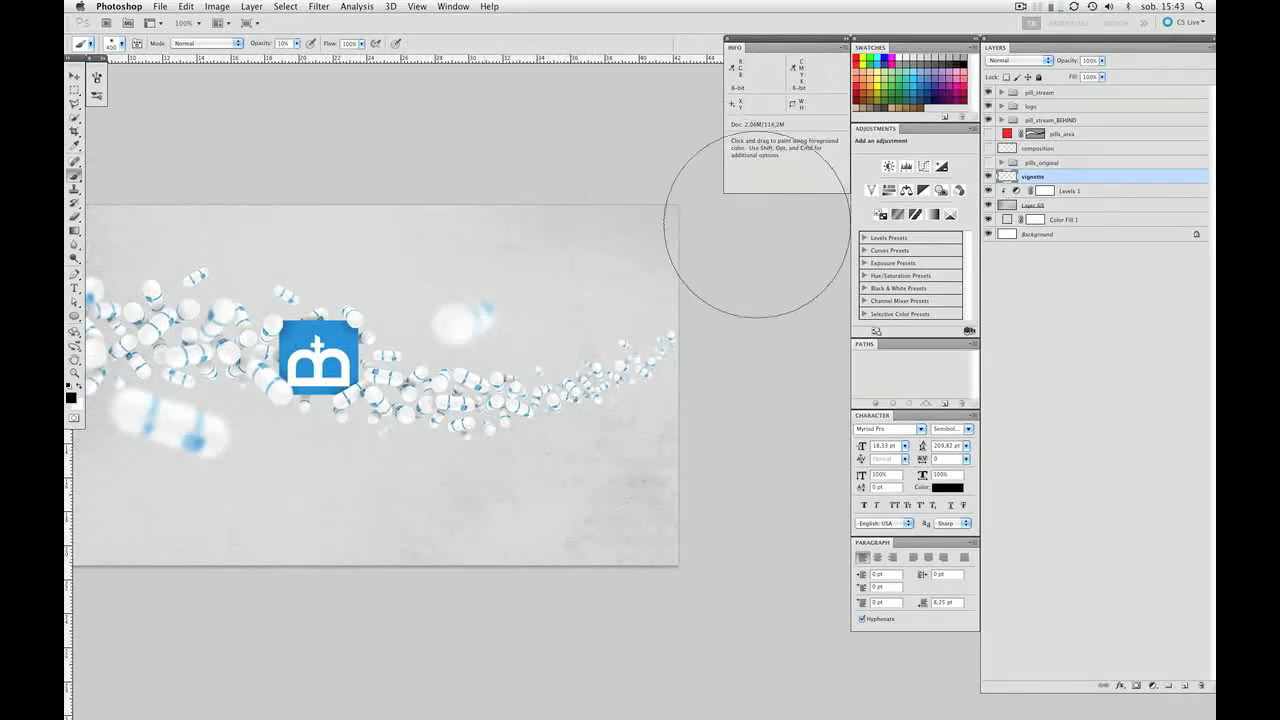
left_click_drag(677, 200, 758, 430)
left_click_drag(660, 174, 751, 389)
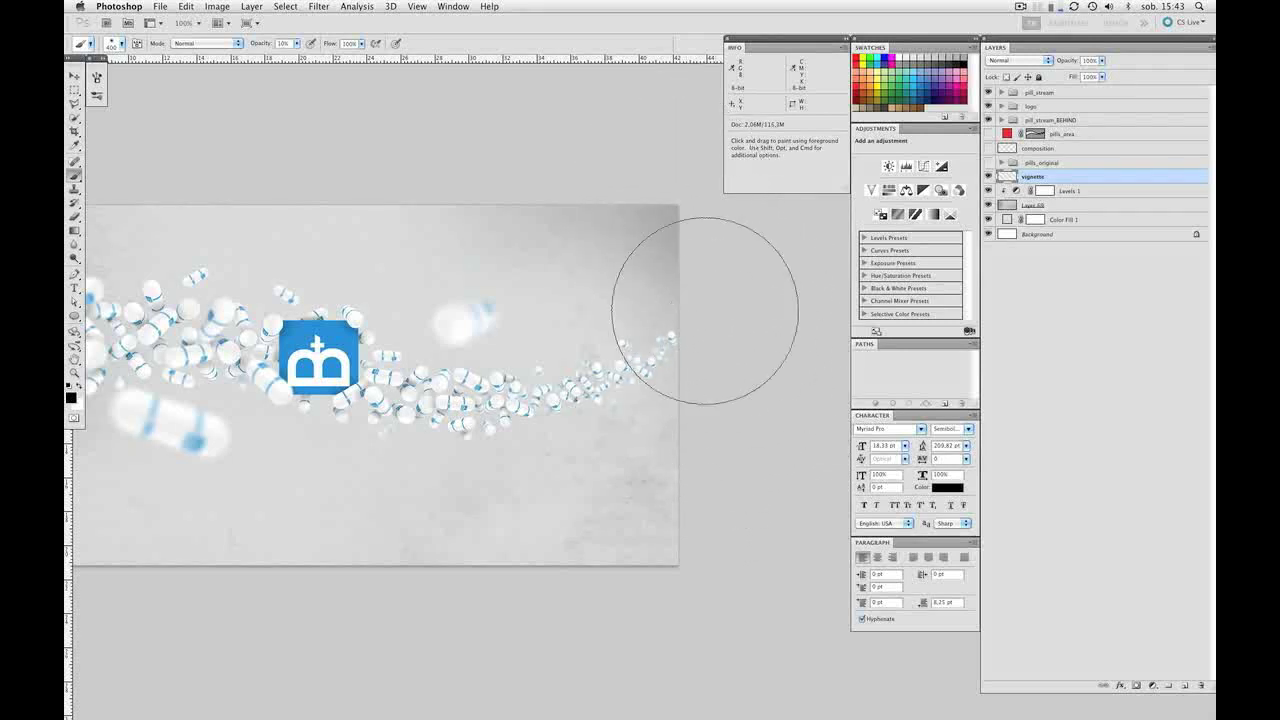
left_click_drag(643, 154, 757, 307)
mouse_move(660, 147)
left_mouse_down()
mouse_move(742, 404)
mouse_move(753, 548)
mouse_move(648, 608)
mouse_move(371, 612)
mouse_move(797, 474)
left_mouse_up()
Step: Continue the soft black vignette along the canvas's bottom edge and left side
mouse_move(652, 672)
left_mouse_down()
mouse_move(700, 286)
mouse_move(486, 671)
mouse_move(429, 614)
mouse_move(516, 604)
left_mouse_up()
scroll(516, 604, "left", 10)
scroll(516, 604, "down", 4)
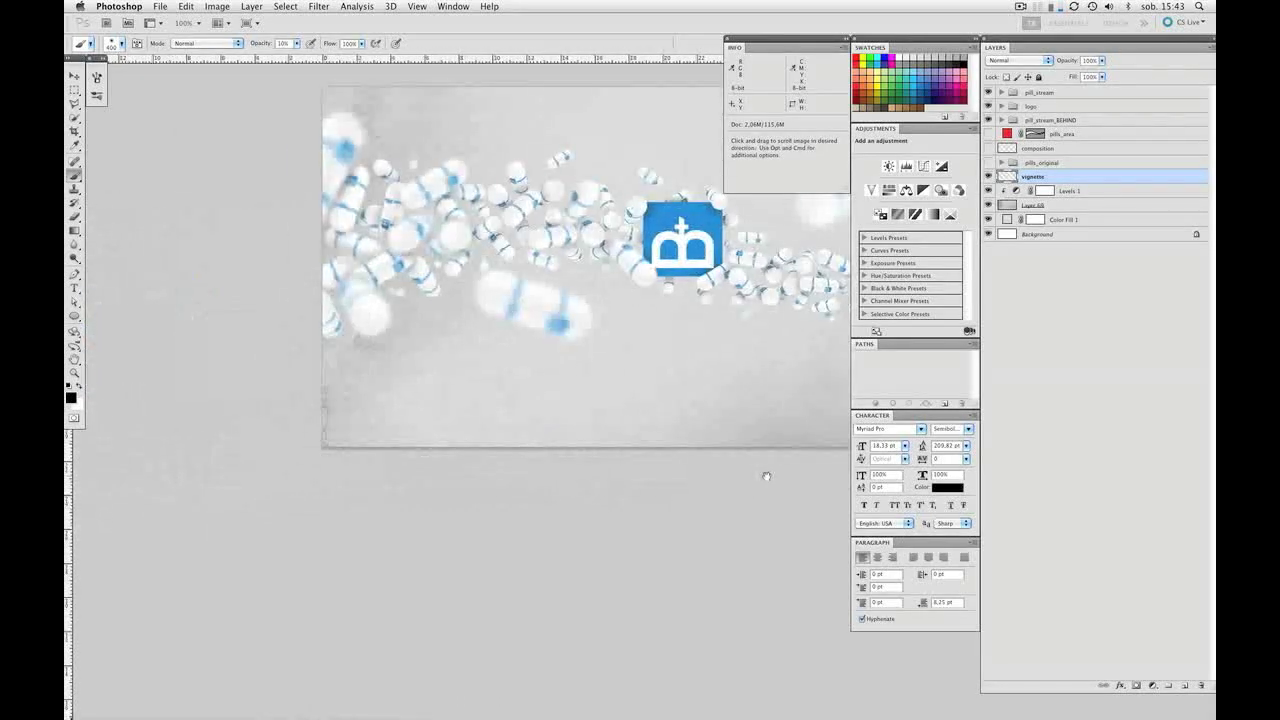
mouse_move(641, 478)
left_mouse_down()
mouse_move(336, 487)
mouse_move(541, 525)
mouse_move(808, 500)
mouse_move(597, 502)
mouse_move(290, 441)
mouse_move(202, 267)
mouse_move(400, 585)
mouse_move(184, 385)
mouse_move(195, 232)
mouse_move(349, 555)
mouse_move(444, 577)
mouse_move(301, 514)
mouse_move(525, 539)
mouse_move(341, 500)
mouse_move(149, 333)
mouse_move(160, 292)
mouse_move(297, 477)
left_mouse_up()
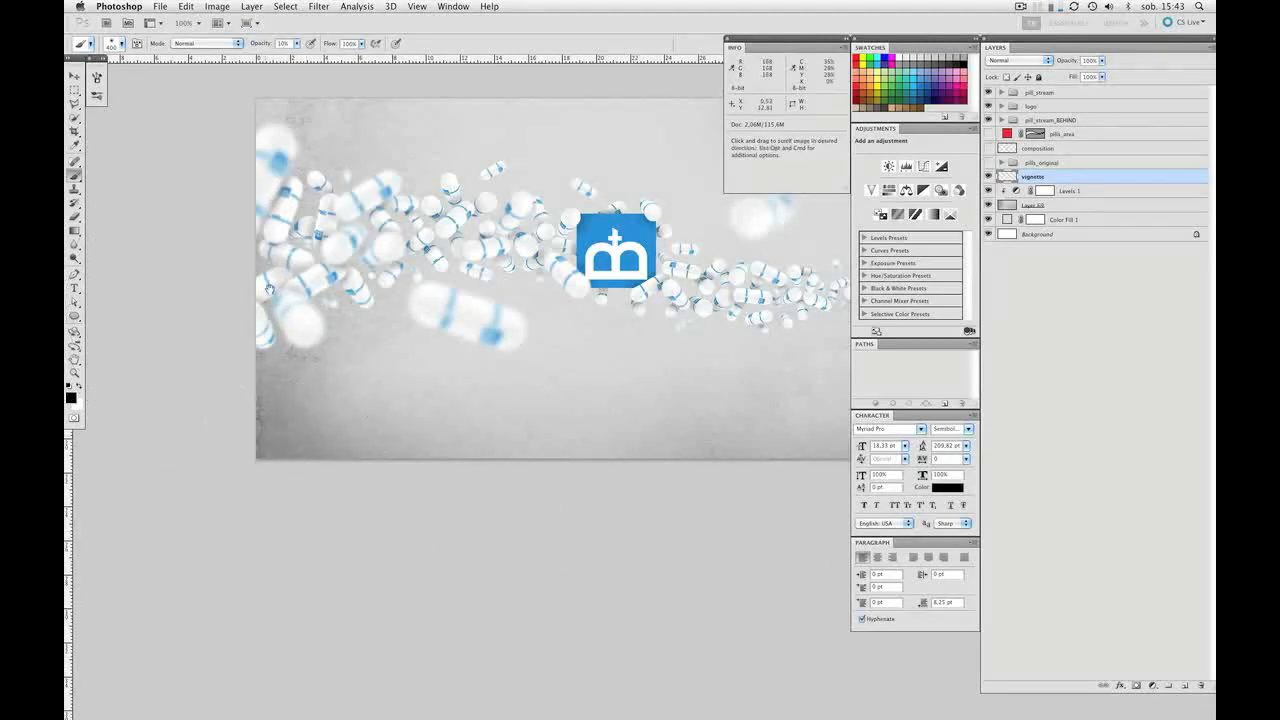
left_click_drag(204, 213, 233, 384)
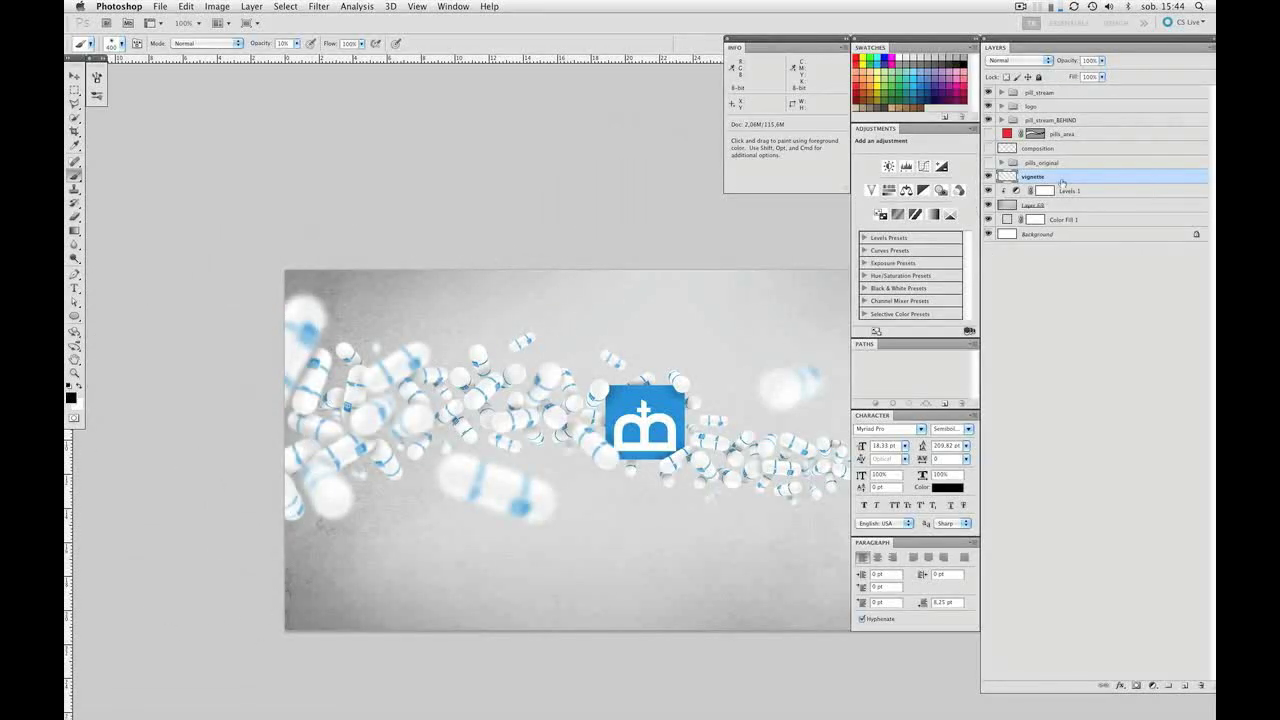
Step: Move the vignette layer to the top of the layer stack, above the pill_stream group
left_click_drag(1036, 177, 1054, 90)
key("space")
mouse_move(543, 494)
left_mouse_down()
mouse_move(443, 432)
mouse_move(284, 435)
mouse_move(521, 457)
mouse_move(491, 456)
left_mouse_up()
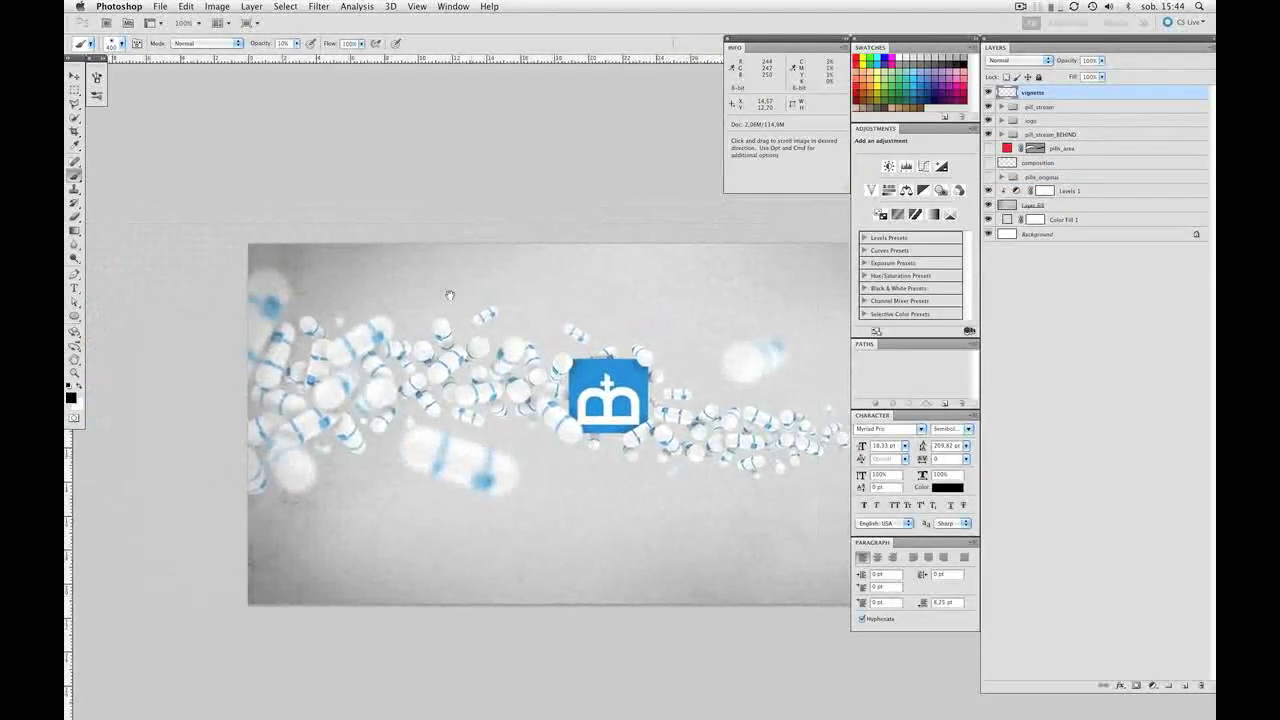
Step: Examine how the vignette shades the edges and pills across the whole composition
key("space")
left_click_drag(556, 253, 451, 257)
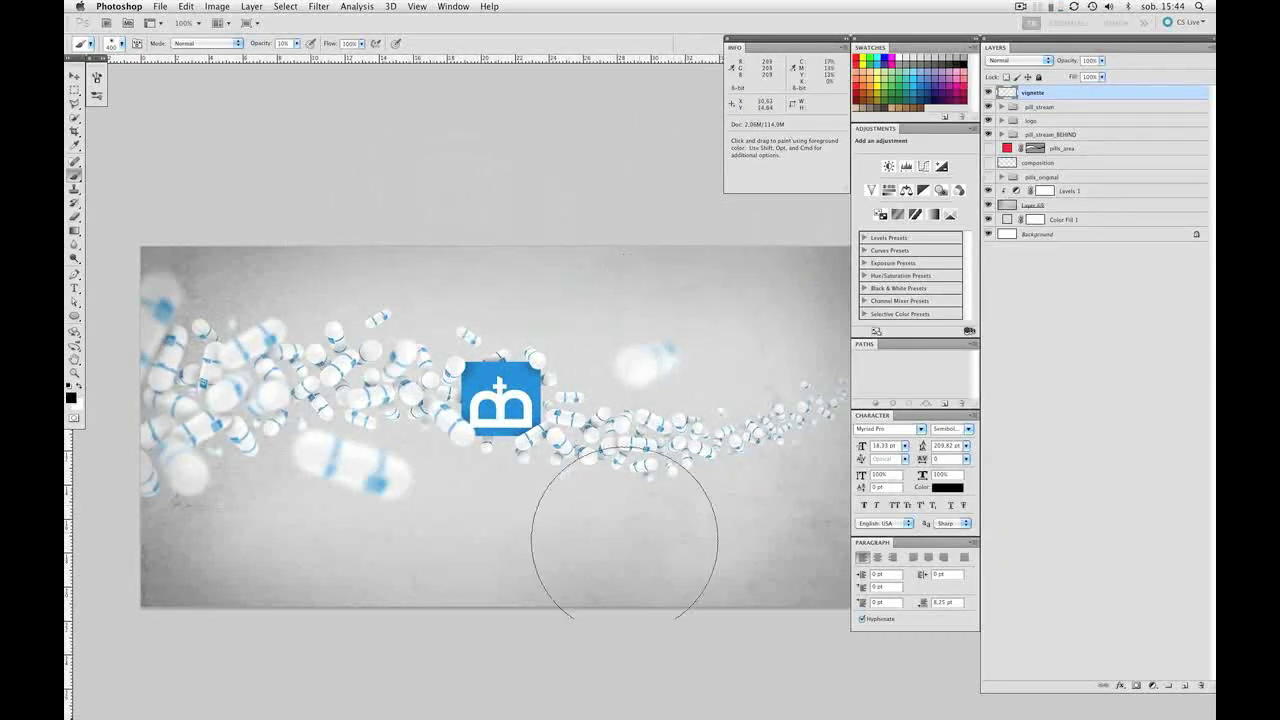
key("space")
mouse_move(651, 591)
left_mouse_down()
mouse_move(494, 563)
mouse_move(566, 520)
mouse_move(620, 517)
mouse_move(620, 531)
left_mouse_up()
key("space")
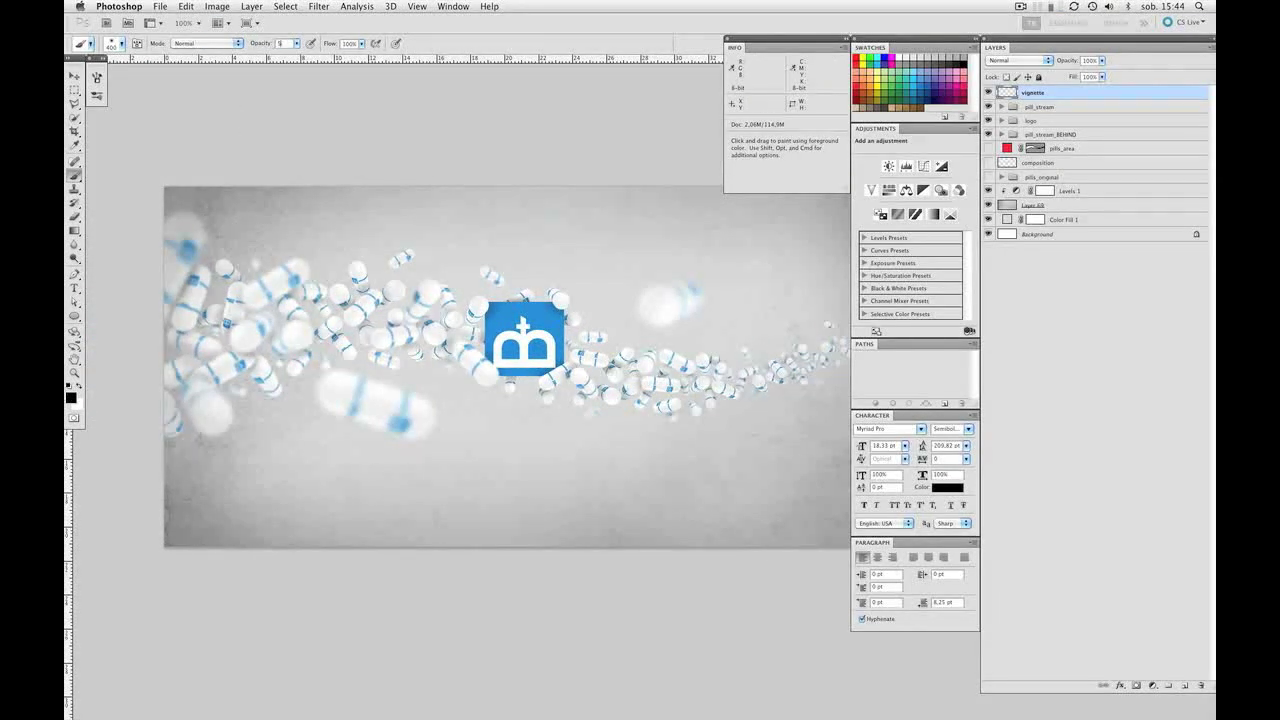
key("space")
left_click_drag(543, 386, 440, 402)
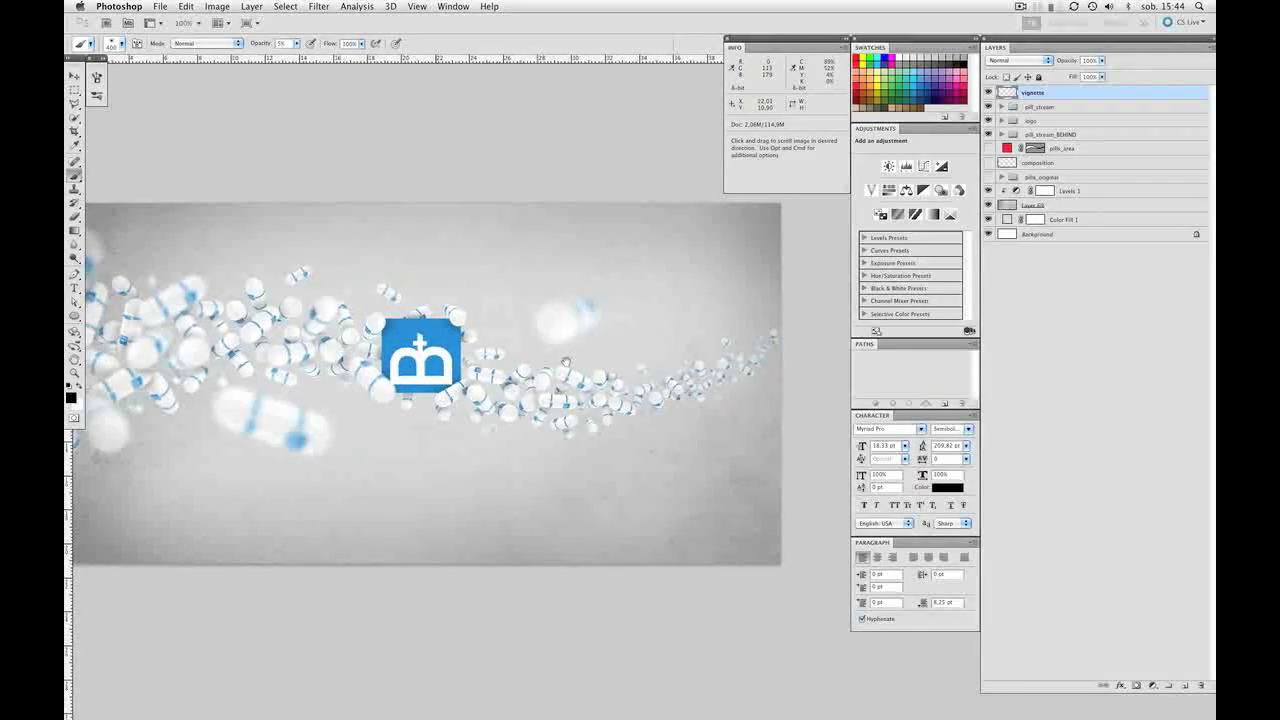
key("space")
left_click_drag(520, 443, 597, 424)
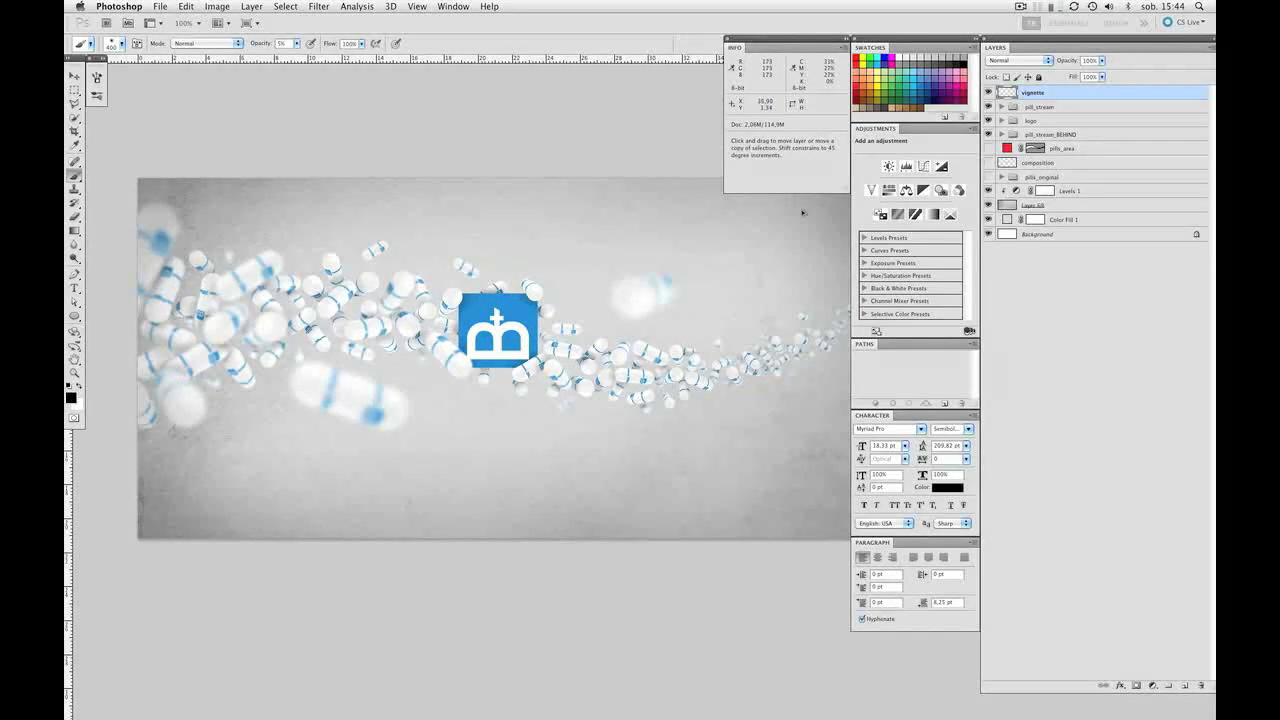
Step: Add a layer named darkening above Levels 1 and paint soft black shading around the pill stream with the 400 px brush
left_click(1070, 190)
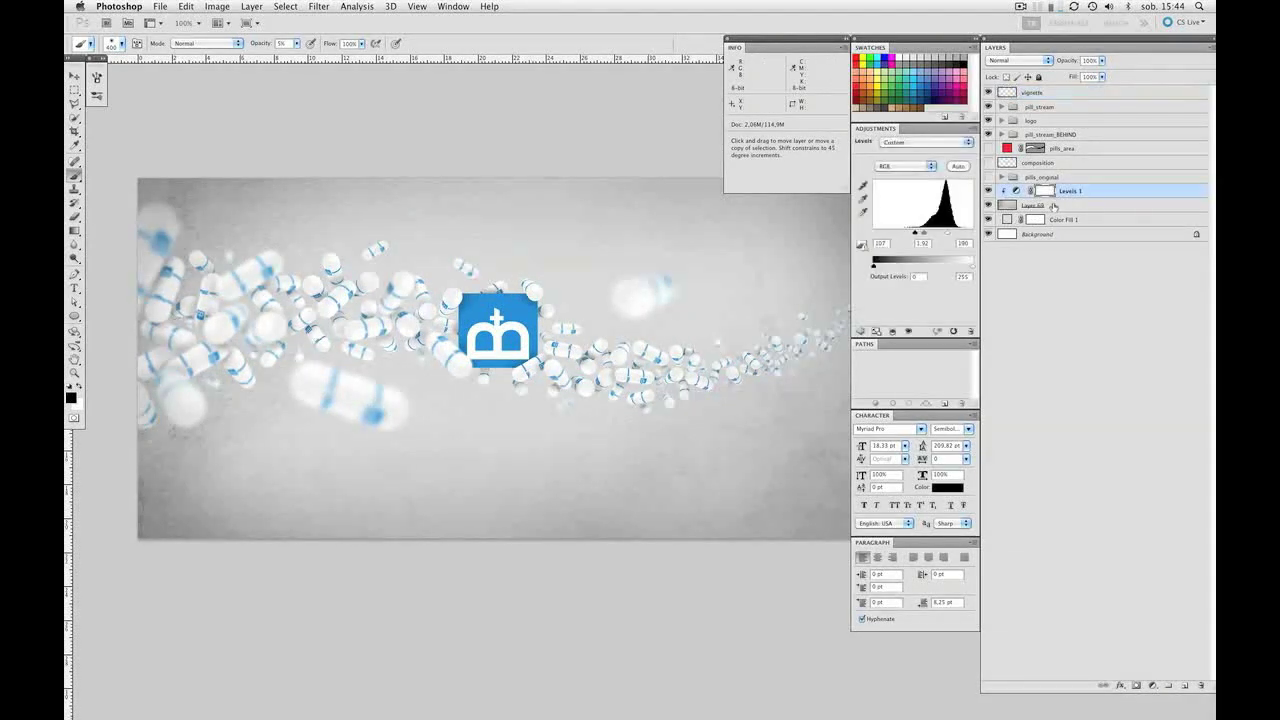
key("super+shift+n")
key("Return")
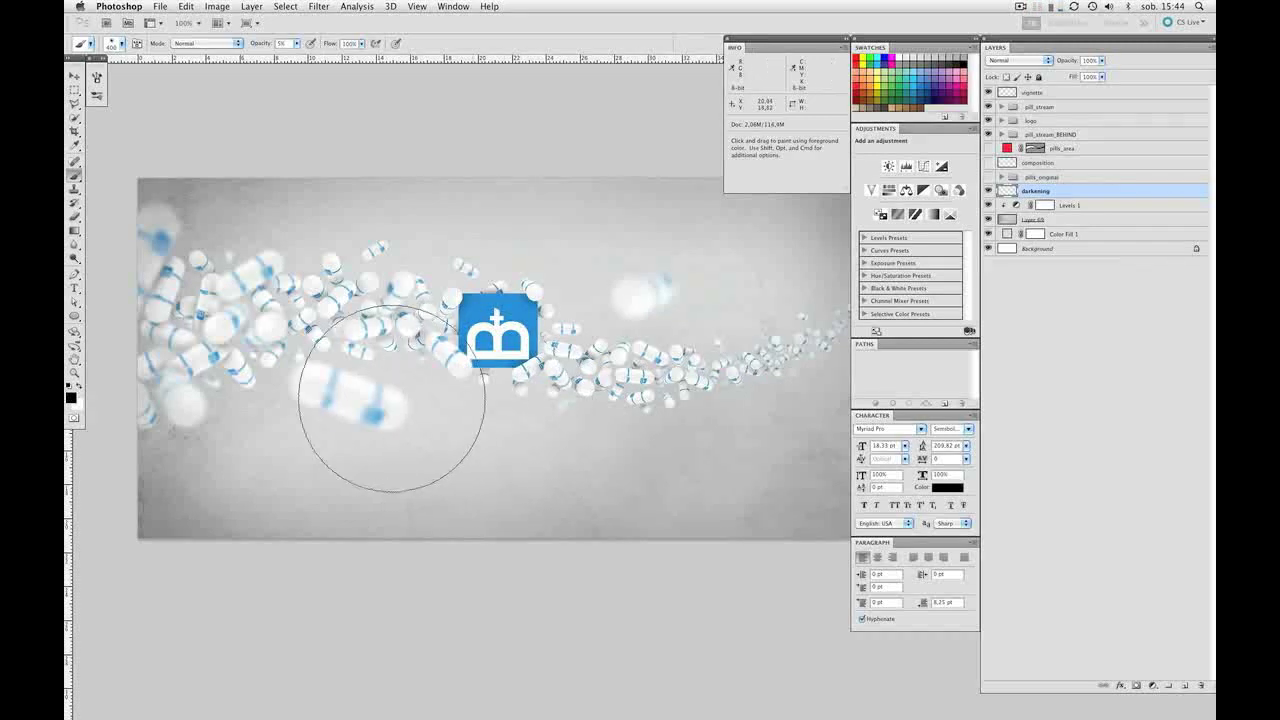
mouse_move(380, 476)
left_mouse_down()
mouse_move(271, 453)
mouse_move(300, 430)
left_mouse_up()
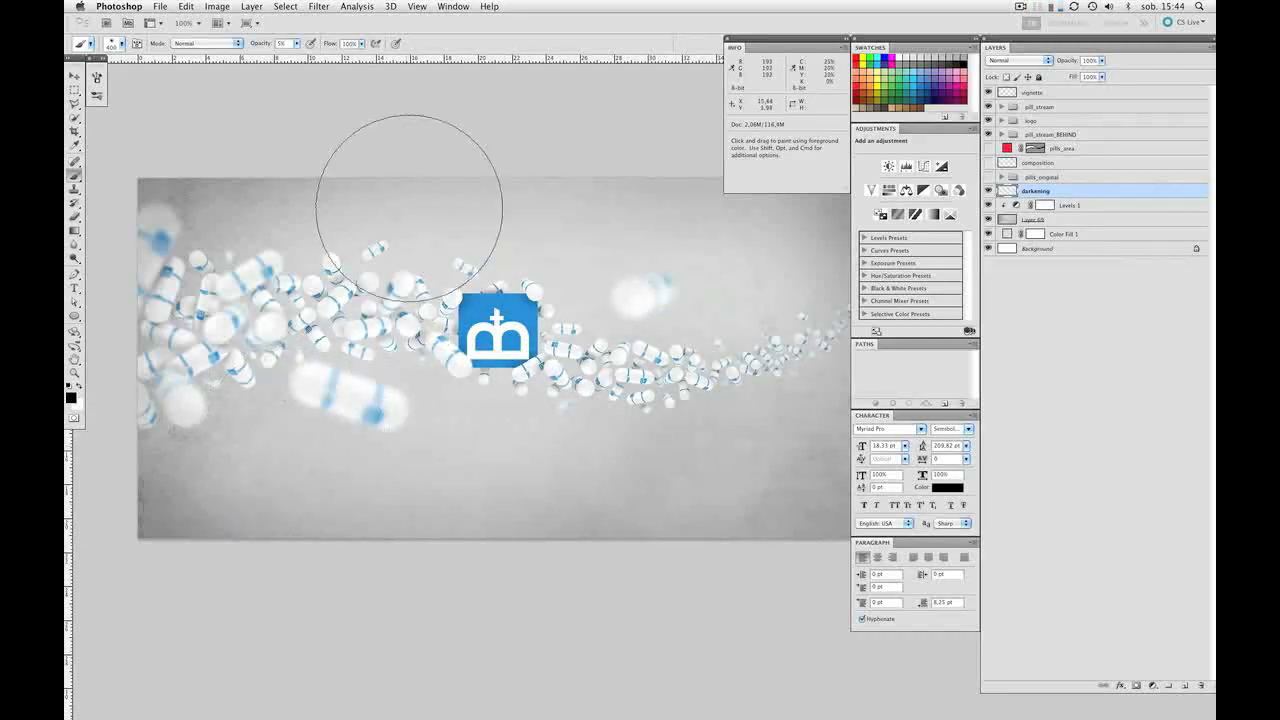
mouse_move(376, 199)
left_mouse_down()
mouse_move(502, 222)
mouse_move(390, 220)
left_mouse_up()
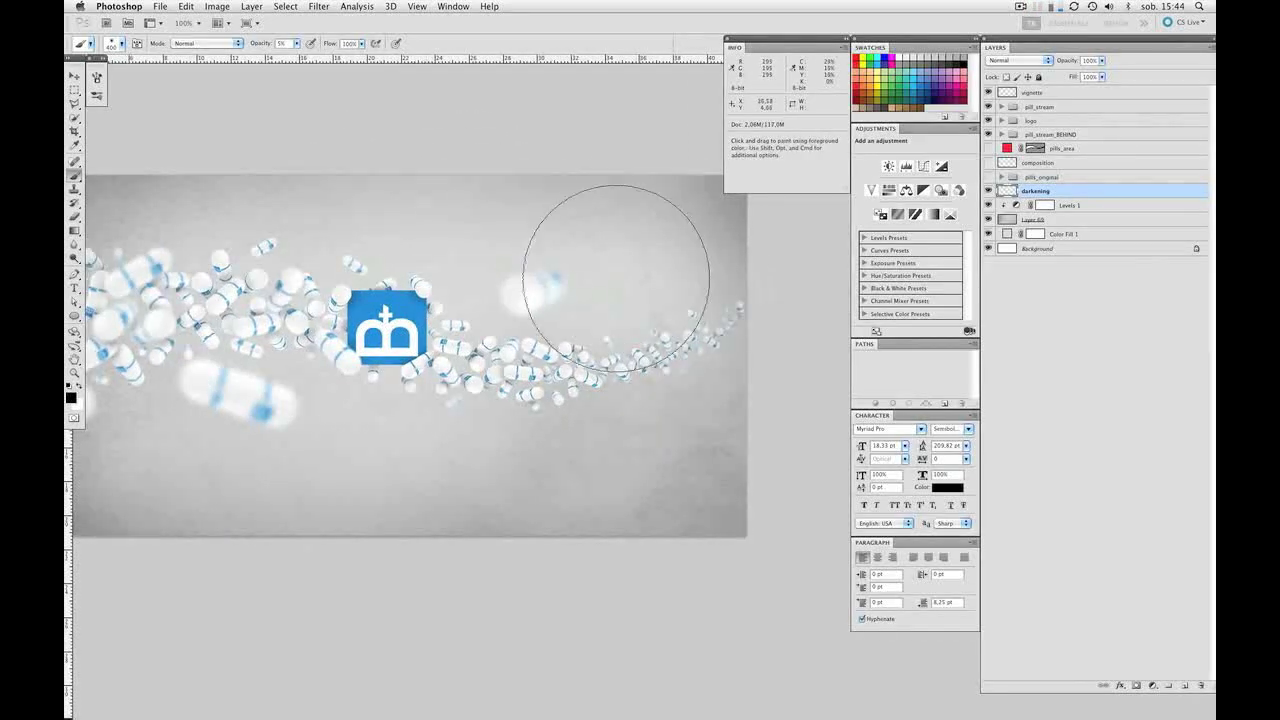
mouse_move(660, 303)
left_mouse_down()
mouse_move(615, 283)
mouse_move(634, 235)
mouse_move(625, 320)
left_mouse_up()
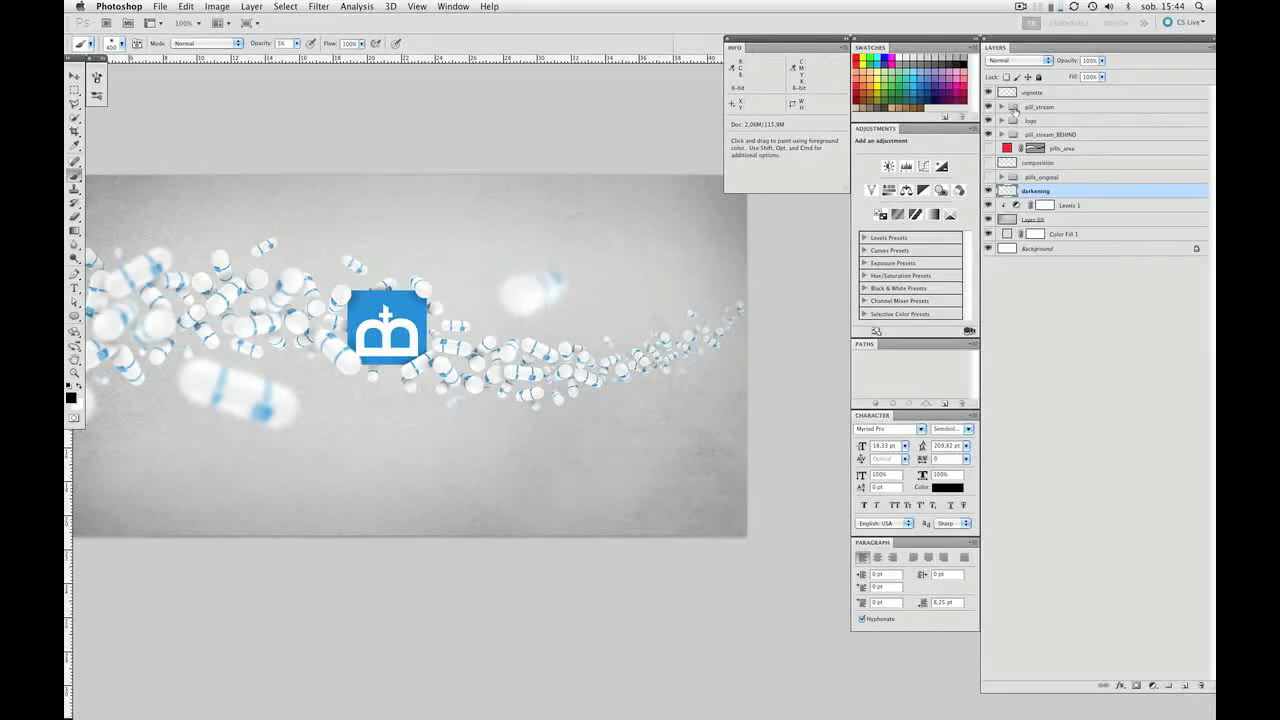
Step: Set the blend mode of both the vignette and darkening layers to Multiply
left_click(1030, 95)
left_click(1018, 60)
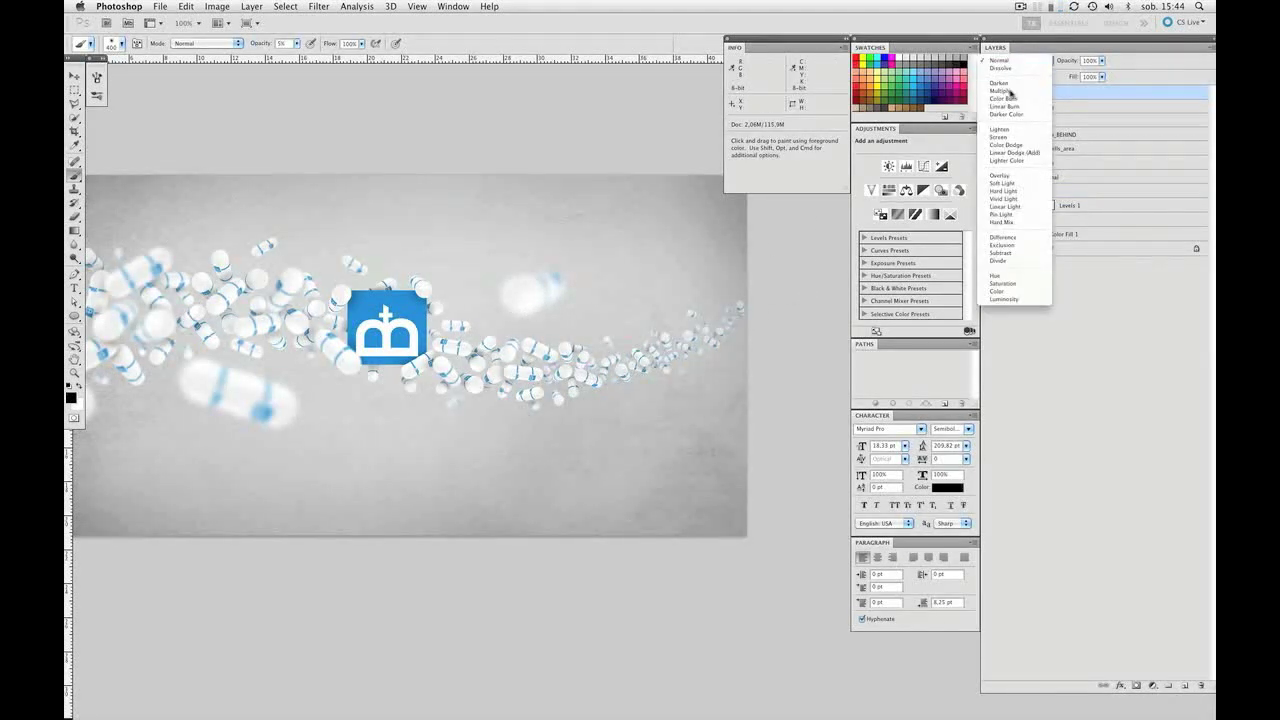
left_click(1012, 89)
left_click(1053, 190)
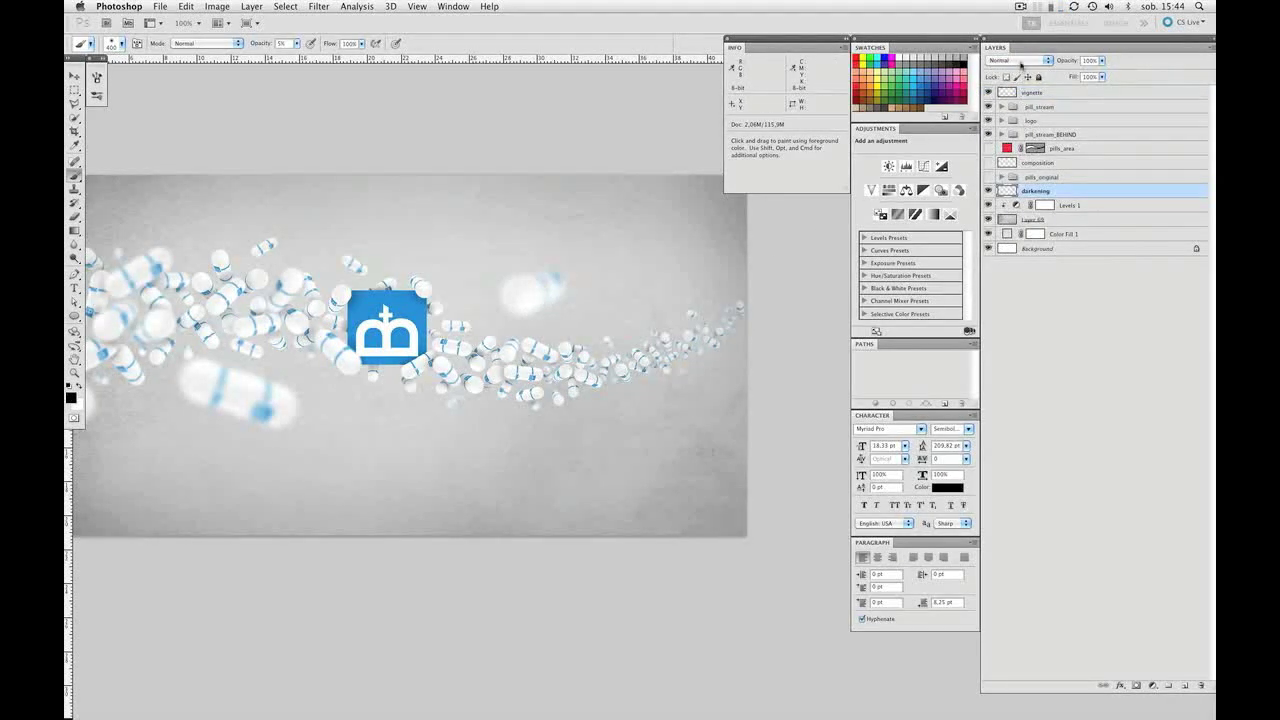
left_click(1020, 60)
left_click(1010, 89)
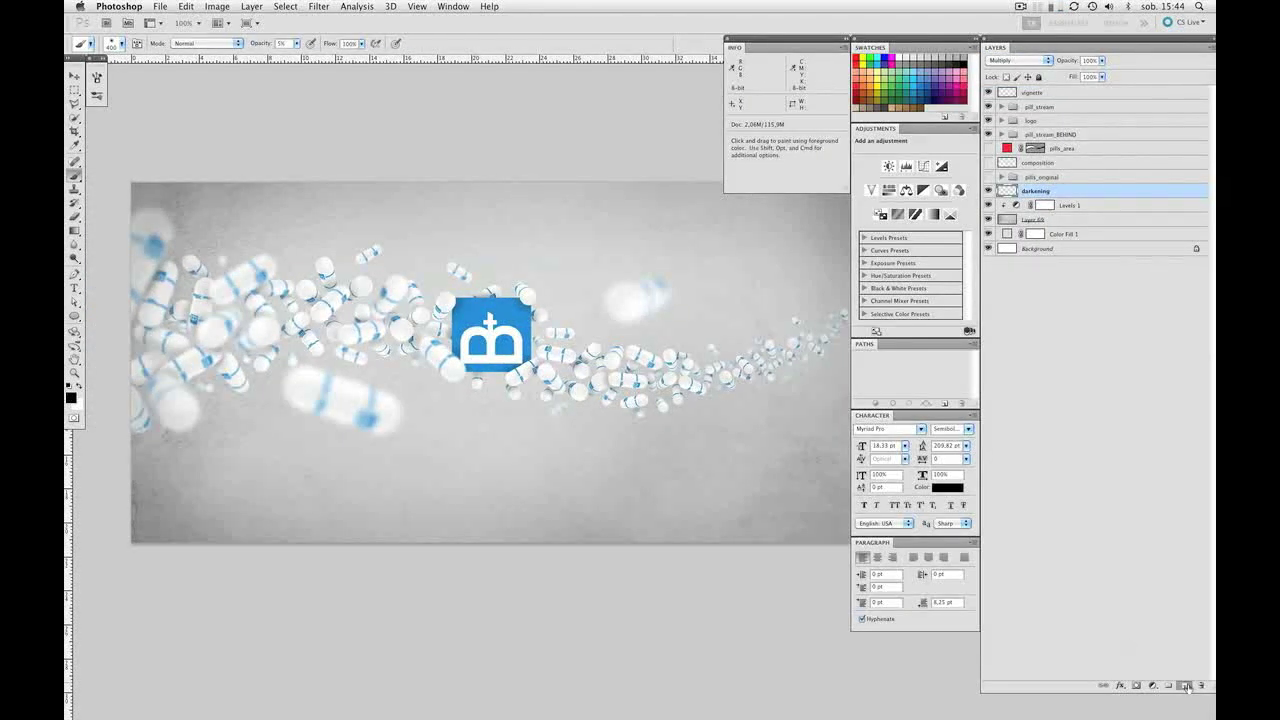
Step: Add a layer named lighten above darkening and paint soft white light behind the pills and logo with the 400 px brush
left_click(1185, 686)
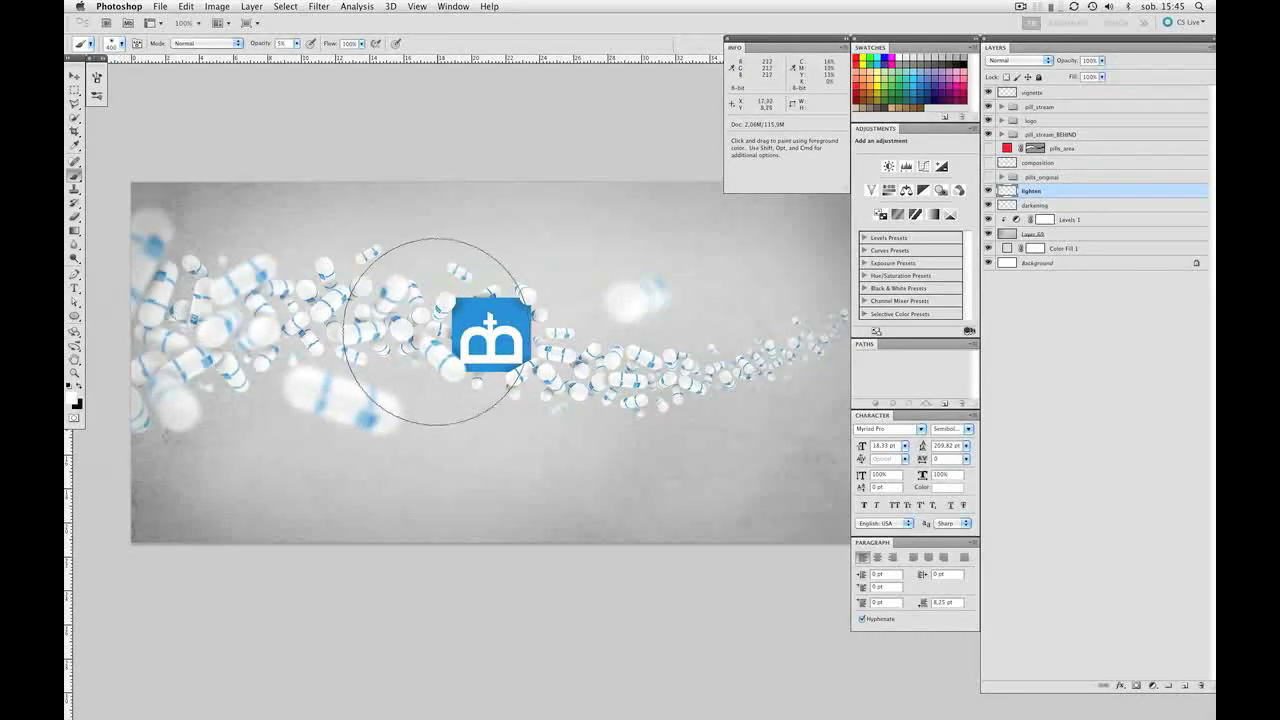
left_click_drag(376, 266, 420, 253)
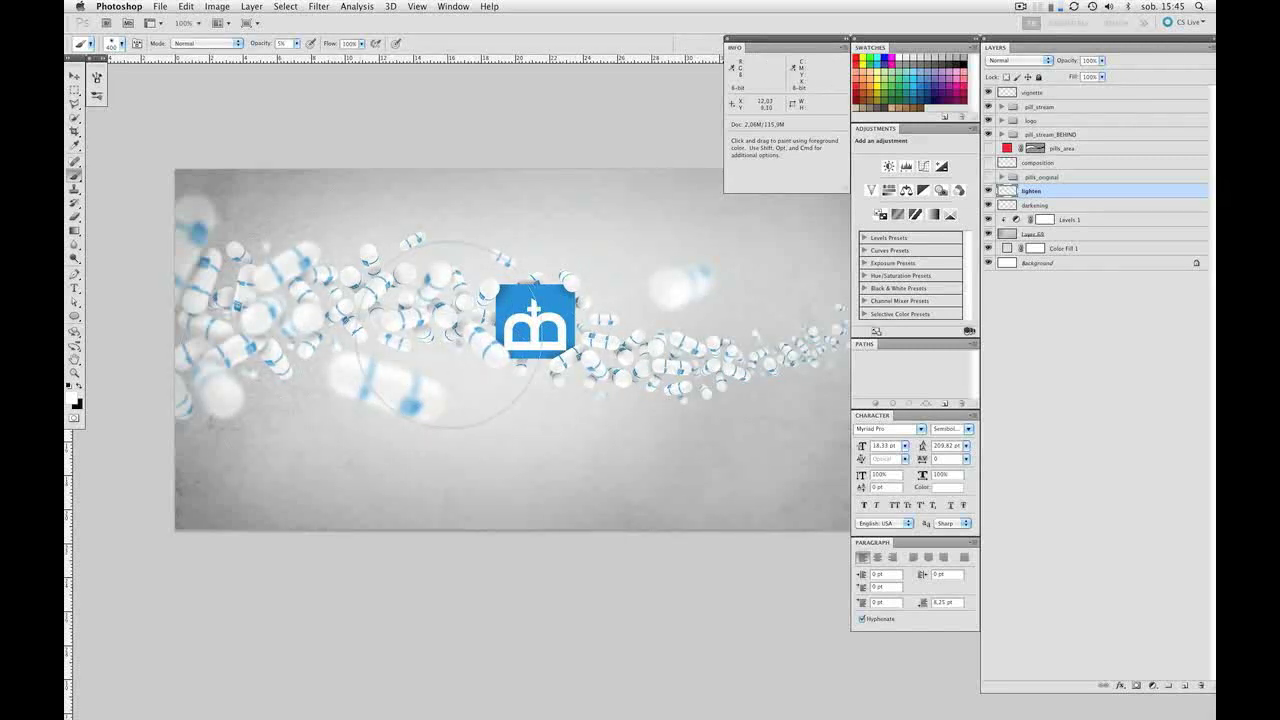
left_click_drag(612, 369, 547, 376)
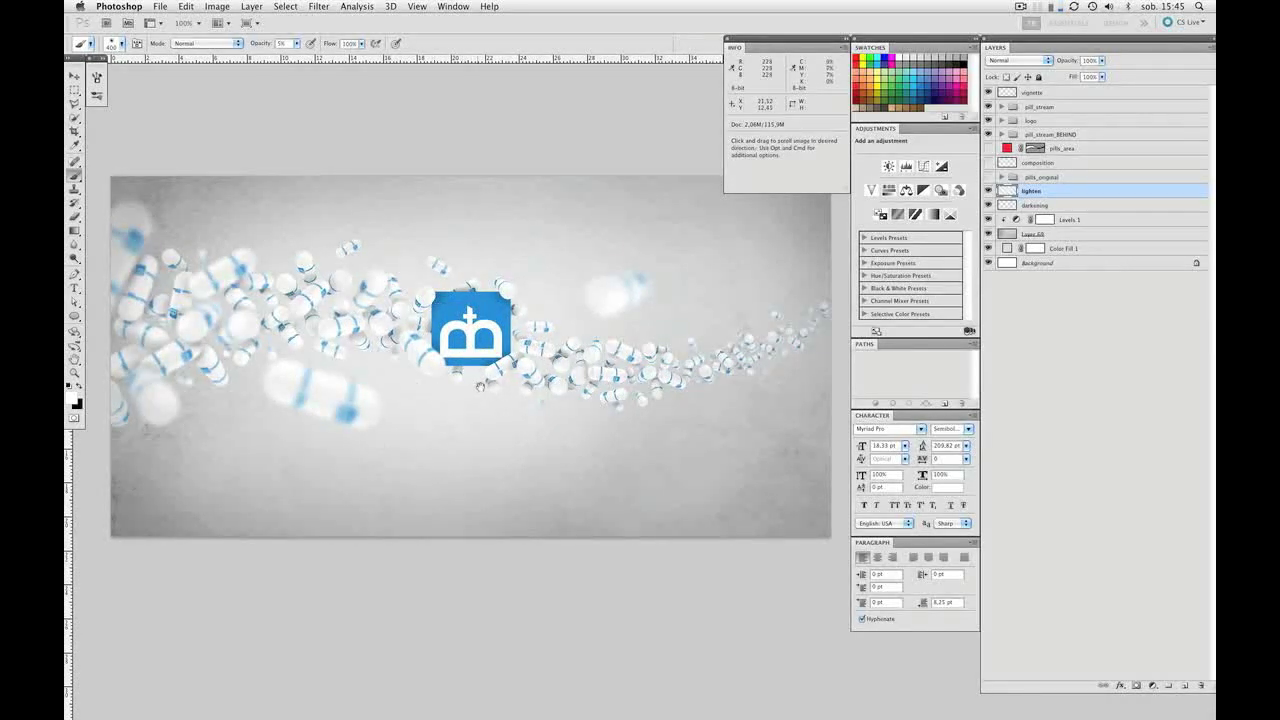
left_click_drag(477, 388, 501, 366)
scroll(520, 345, "up", 2)
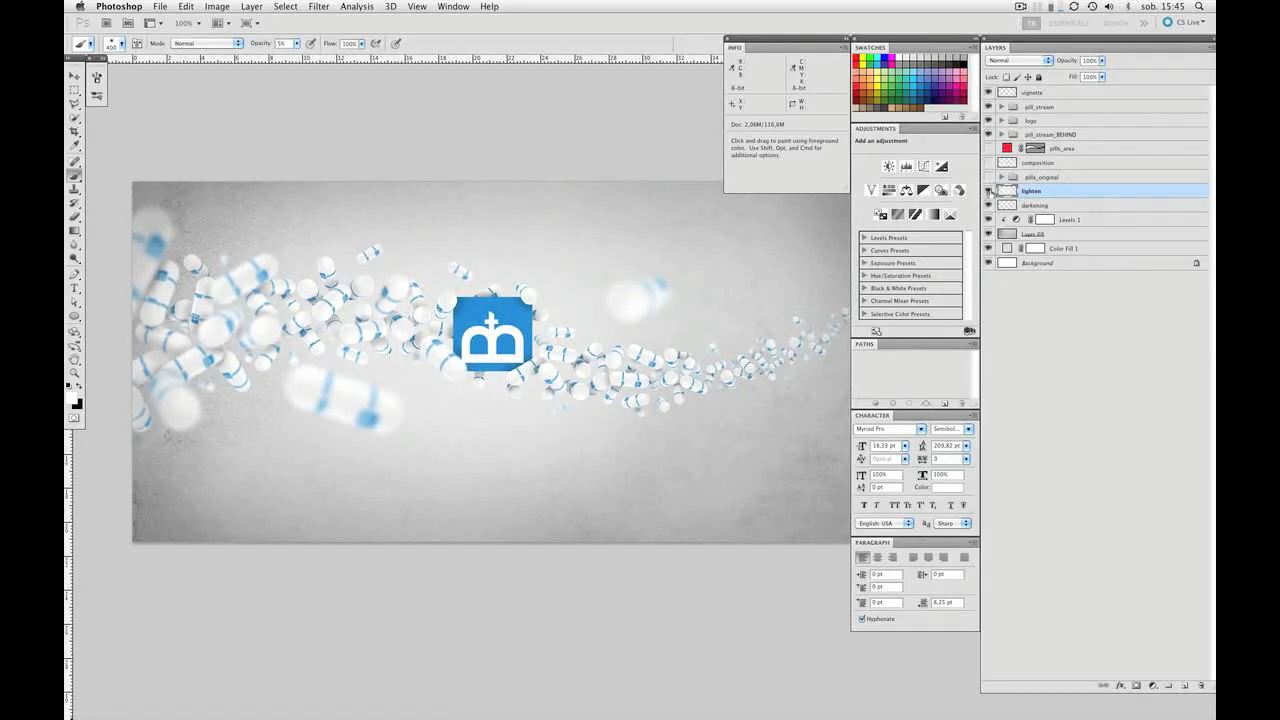
Step: Compare the composition with and without the lighten, darkening and vignette layers by toggling their visibility
left_click(987, 207)
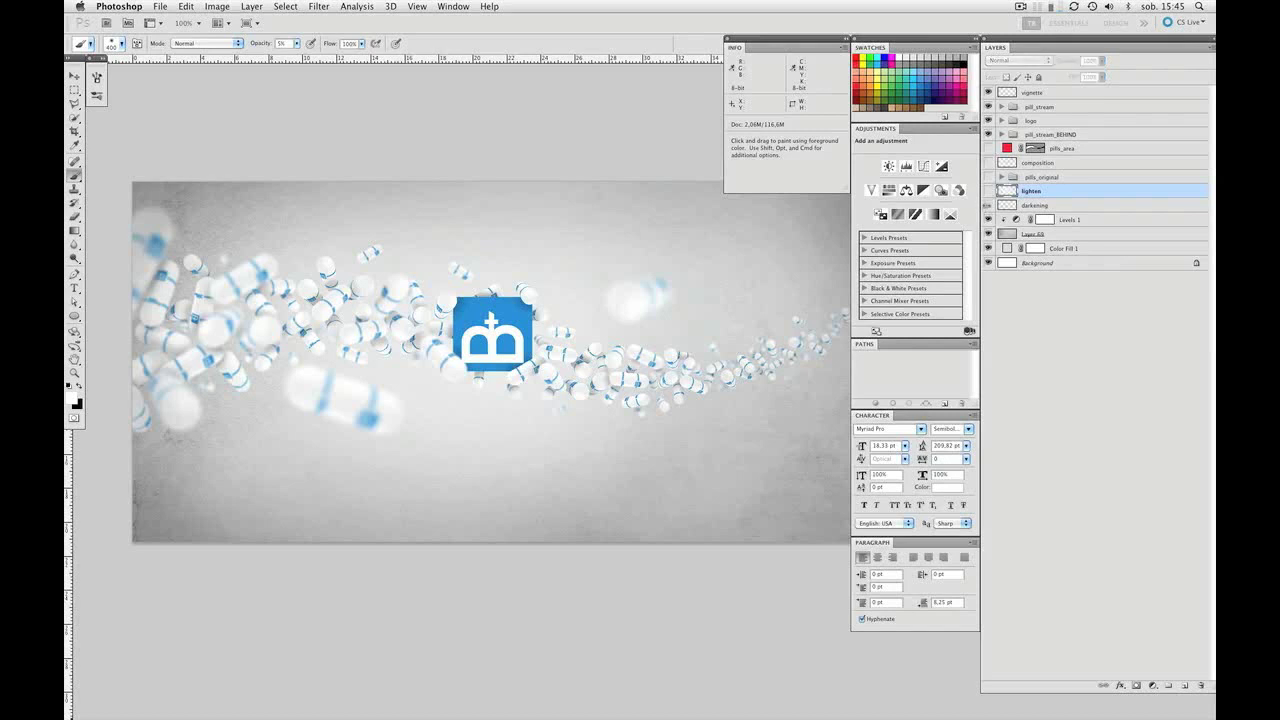
left_click(988, 191)
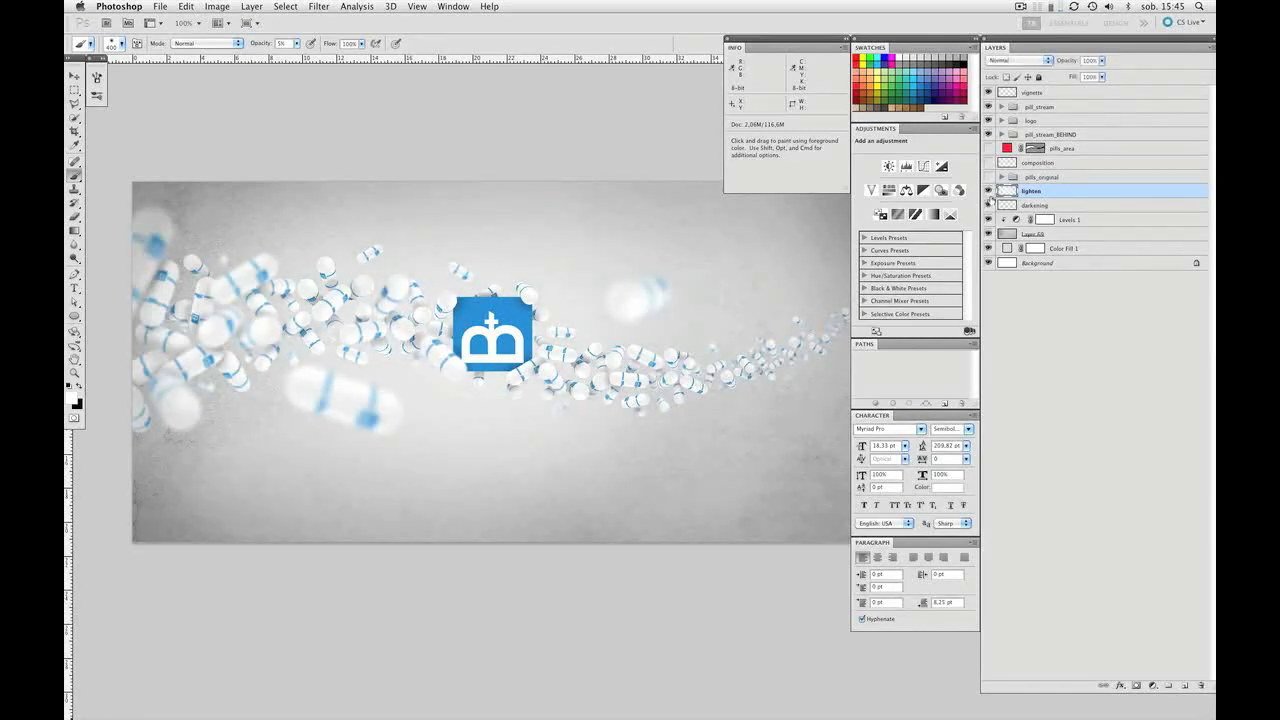
left_click(988, 191)
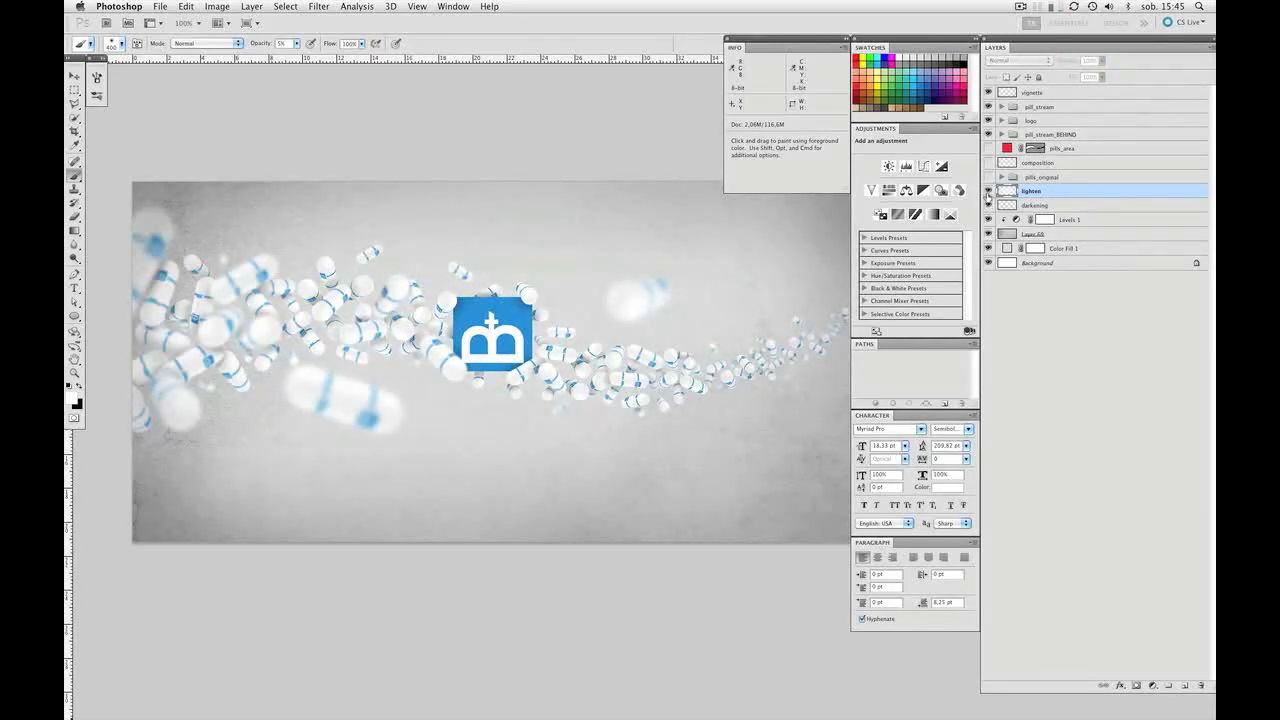
left_click(988, 191)
left_click(988, 191)
left_click(988, 191)
left_click(988, 93)
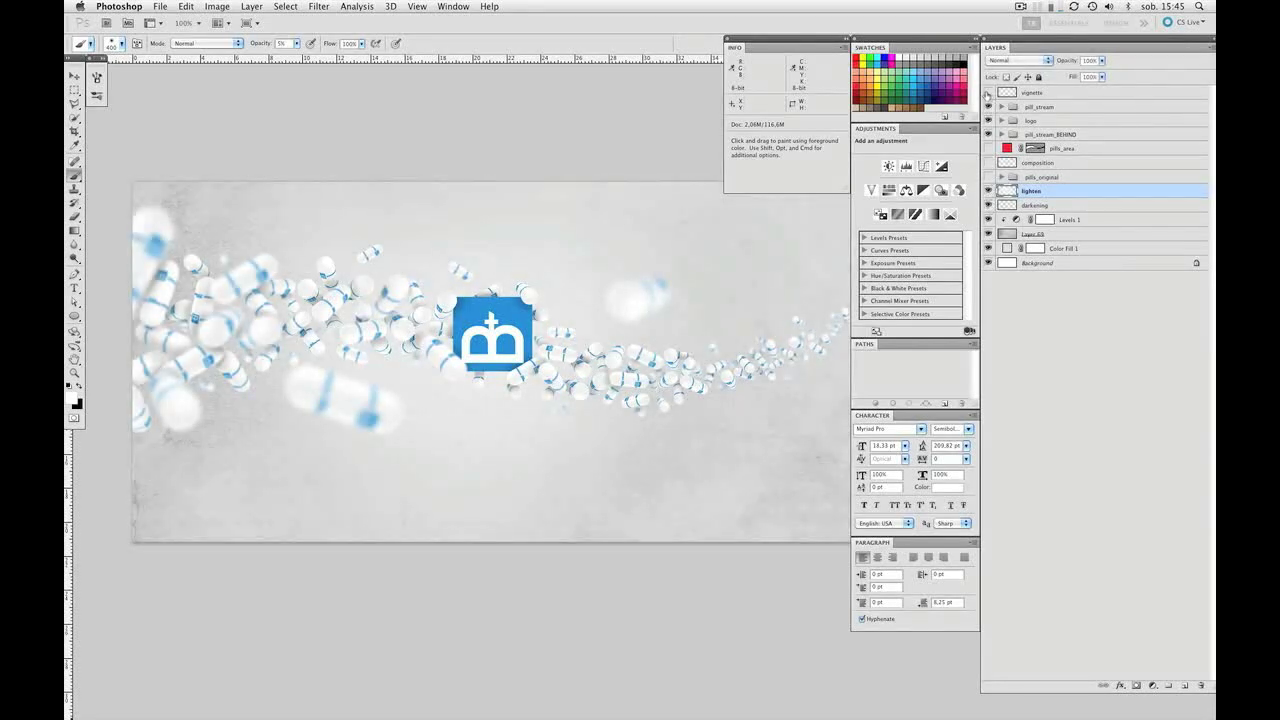
left_click(988, 93)
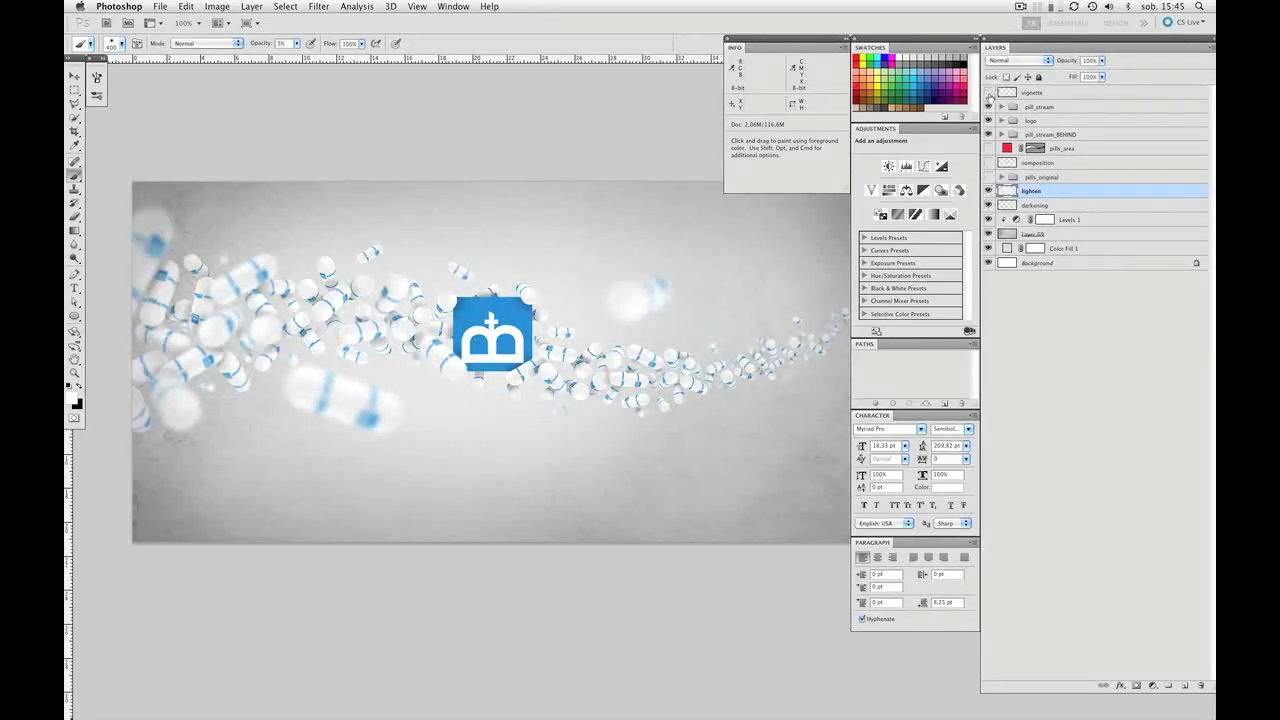
left_click(988, 93)
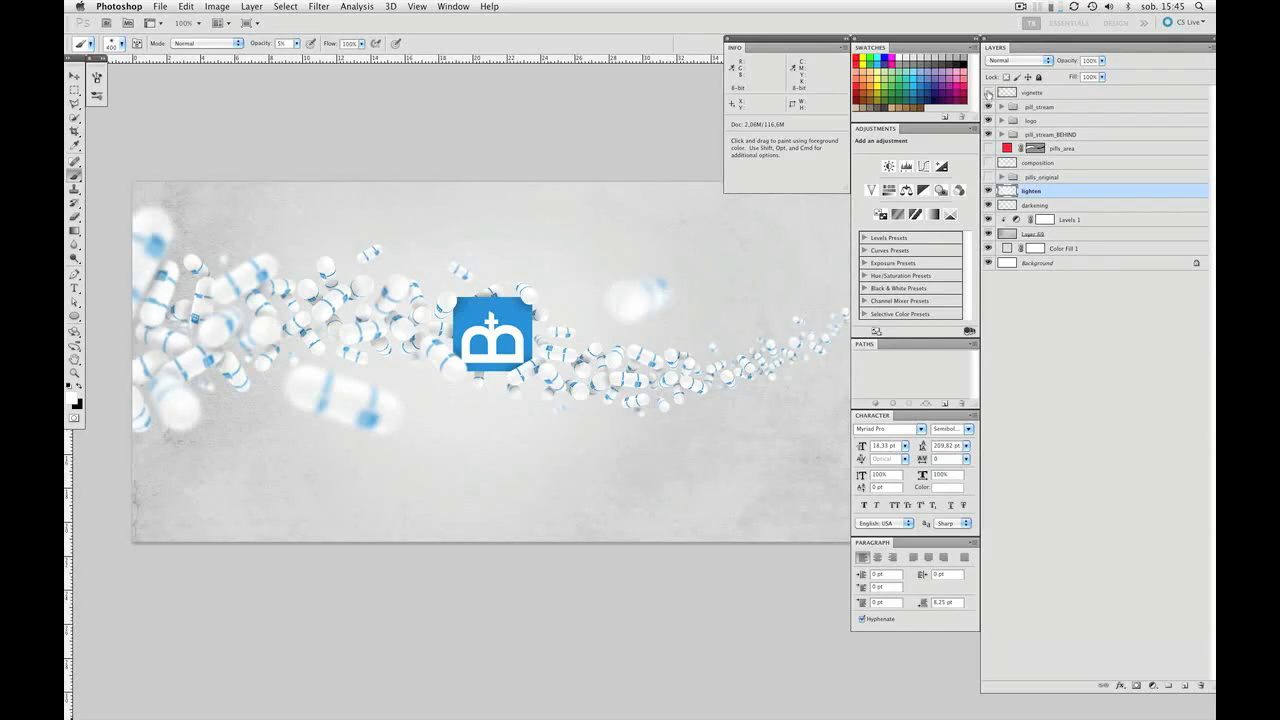
left_click(988, 205)
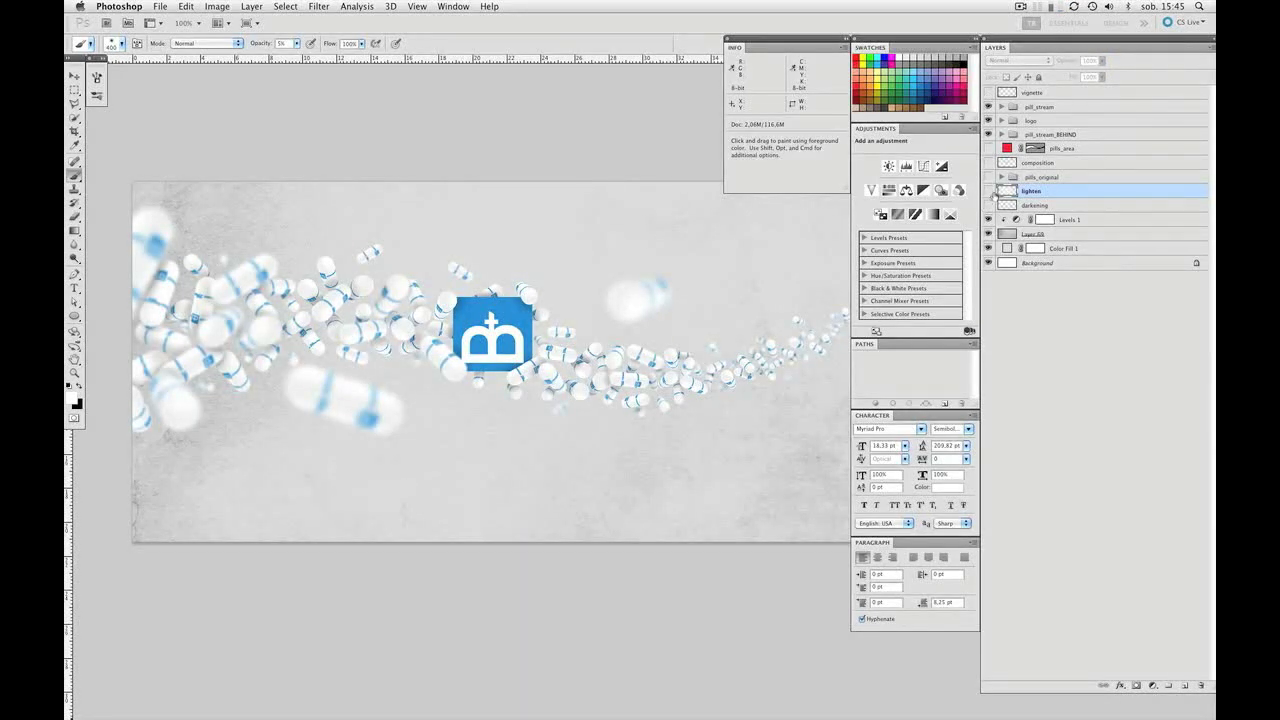
left_click(988, 191)
left_click(988, 93)
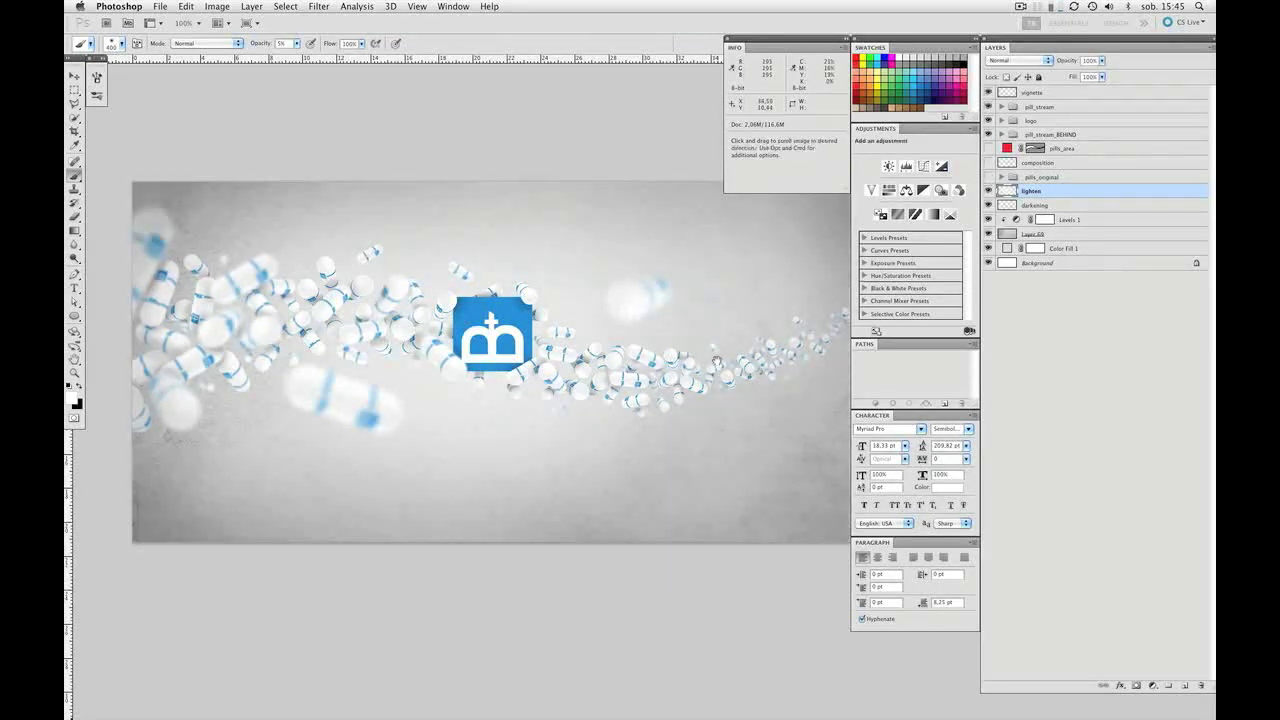
Step: Duplicate the pill_stream, logo and pill_stream_BEHIND groups, merge the copies into one layer and move it straight up above the originals
left_click_drag(716, 361, 676, 400)
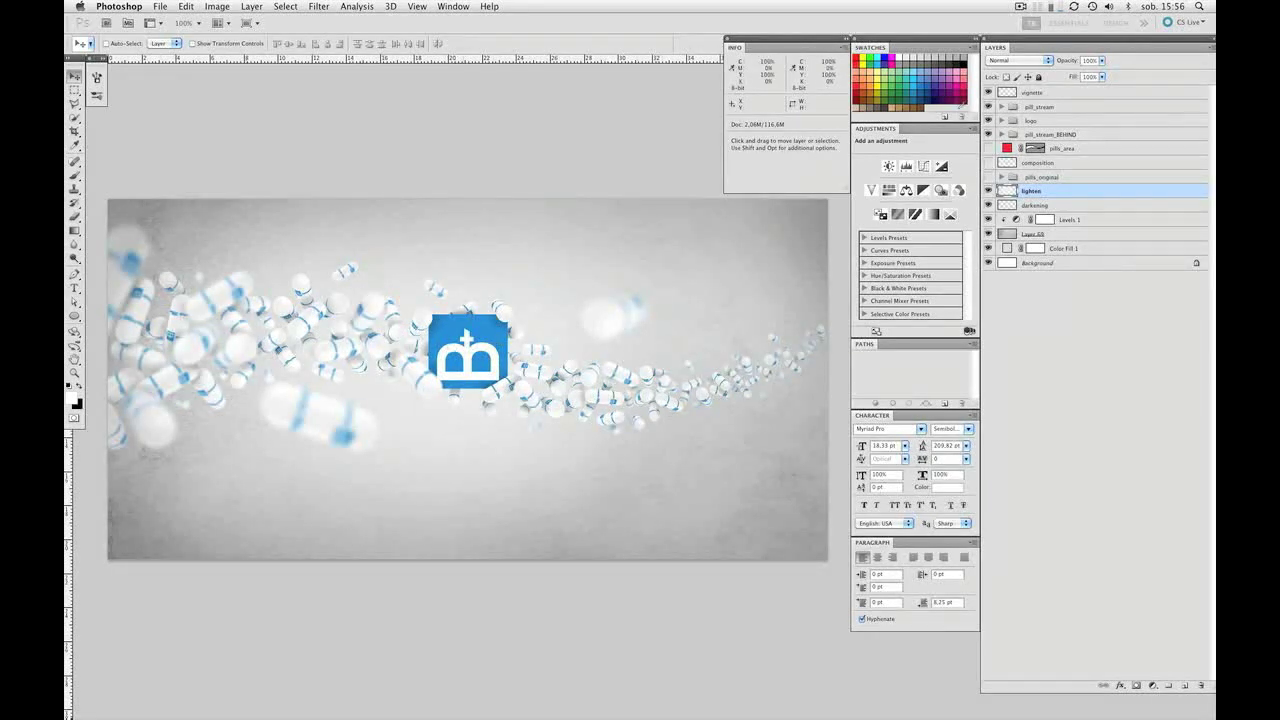
left_click(1040, 134)
left_click(1035, 110, "shift")
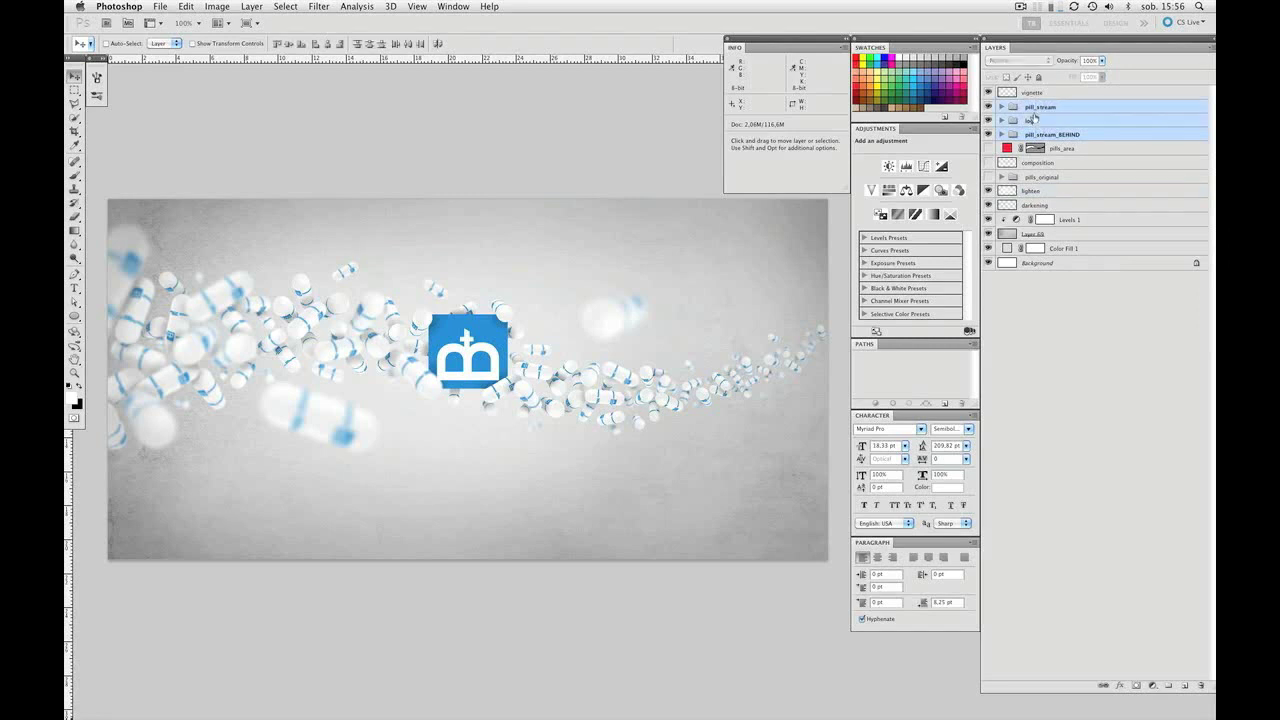
left_click_drag(1043, 136, 1186, 687)
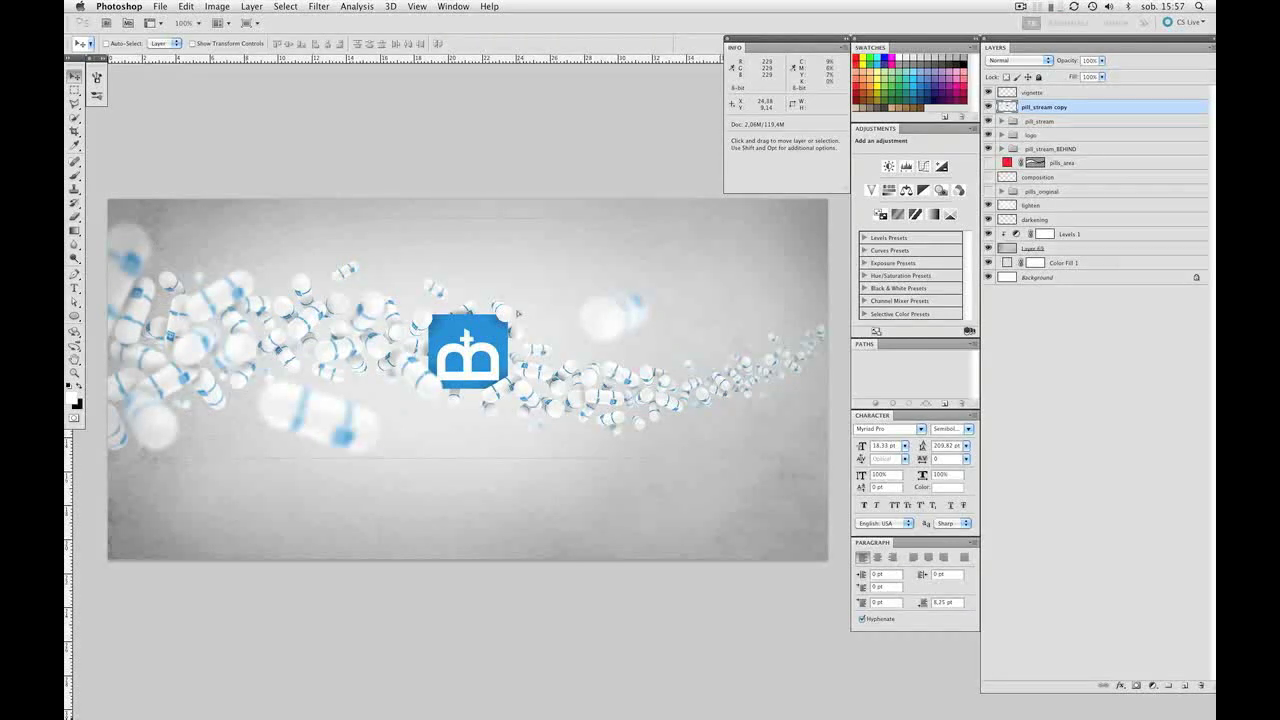
left_click_drag(518, 313, 518, 260)
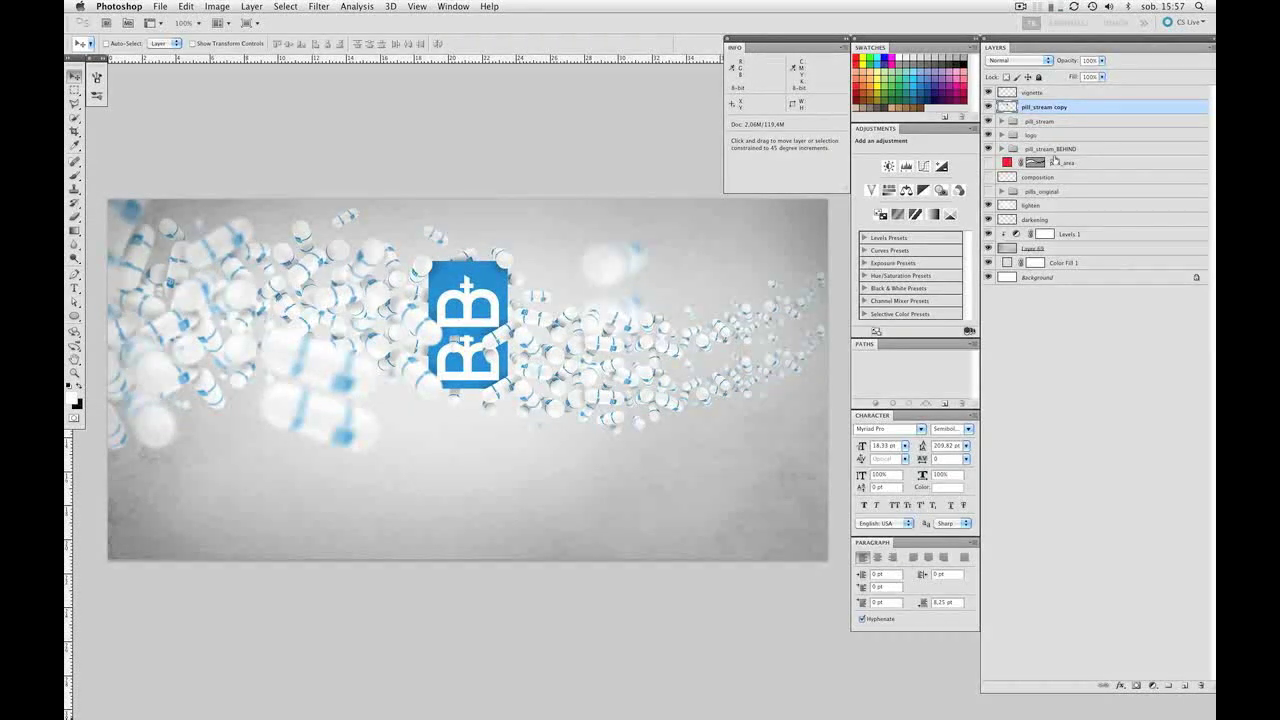
Step: Apply a black (#000000) Color Overlay to the merged pill and logo copy
left_click(1120, 686)
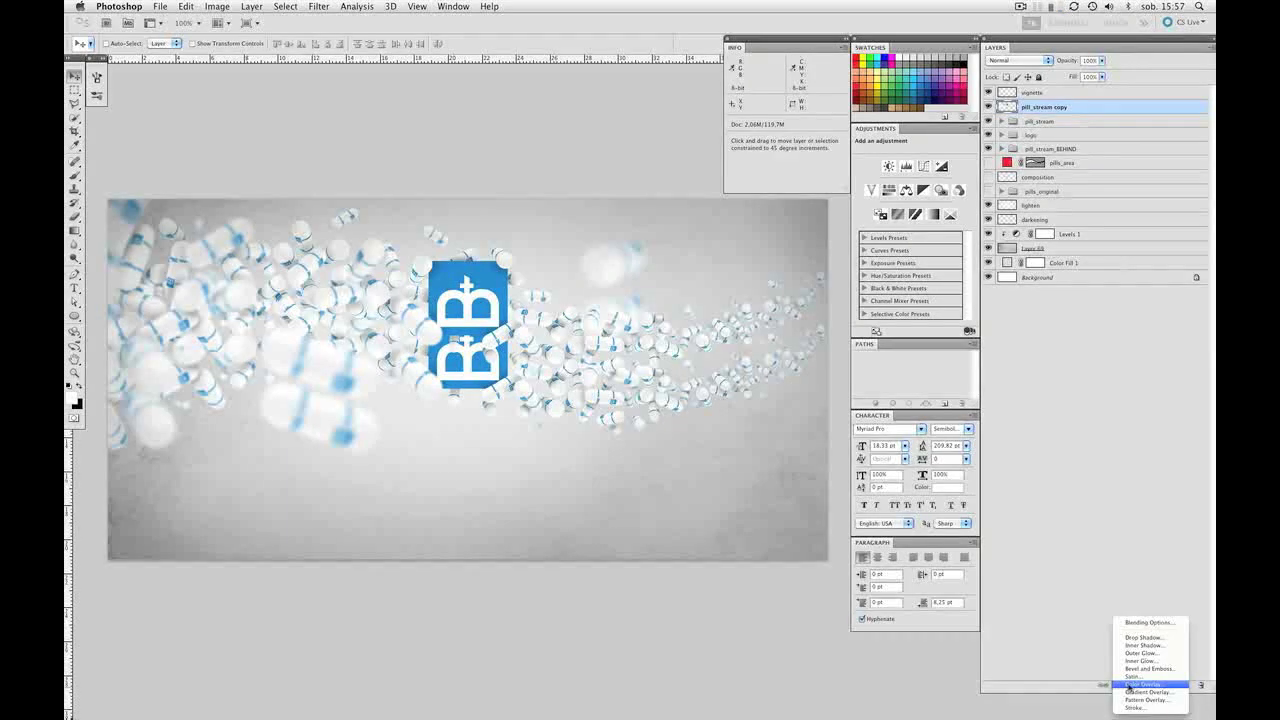
left_click(1131, 686)
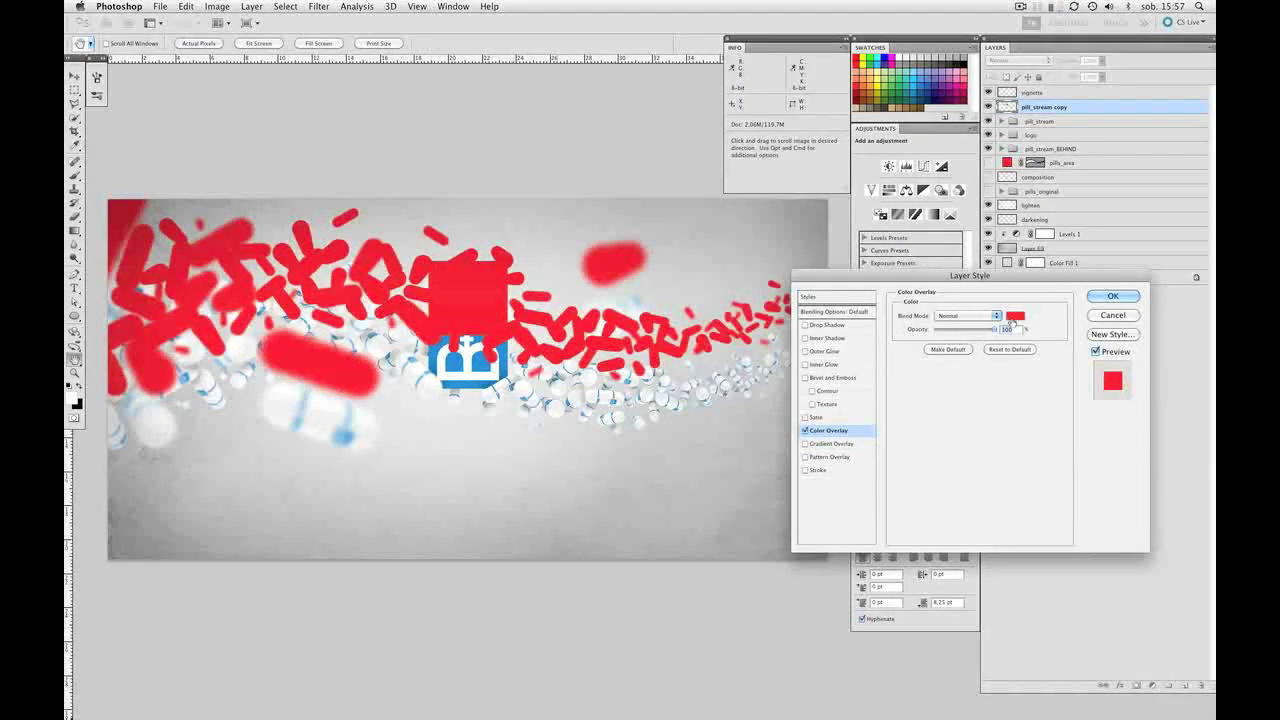
left_click(1014, 317)
left_click_drag(333, 560, 396, 622)
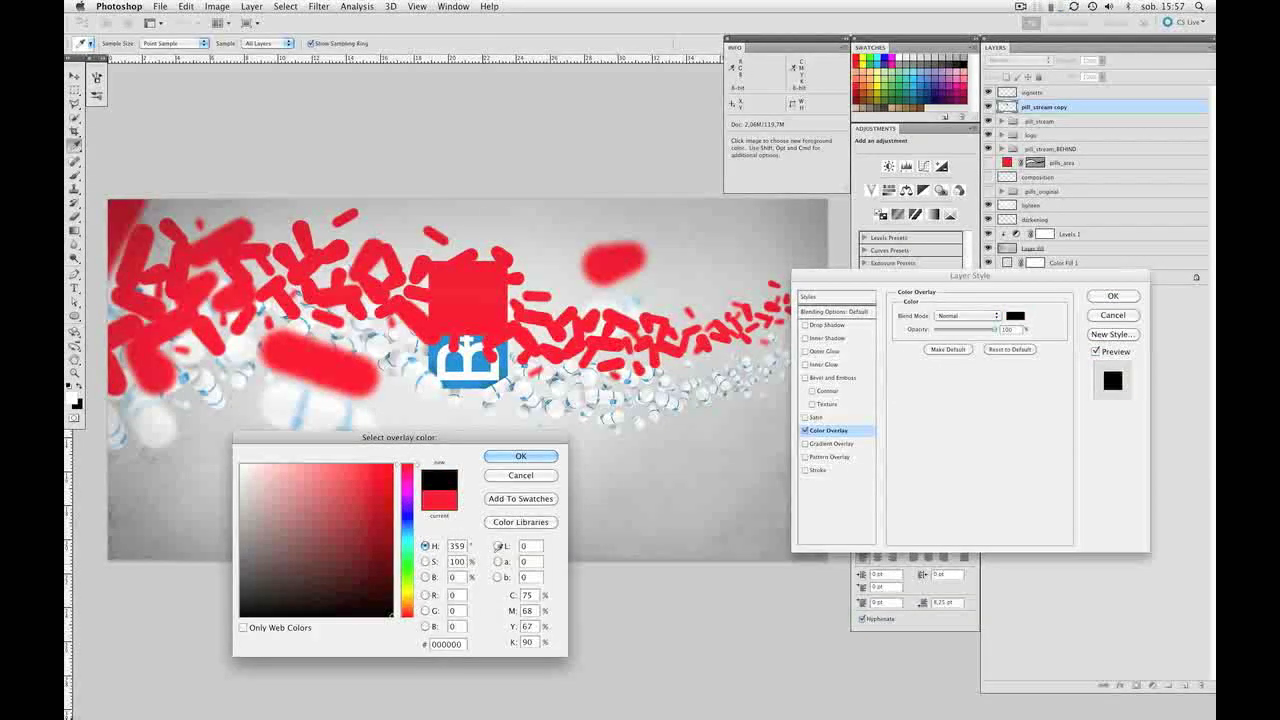
left_click(538, 457)
left_click(1110, 296)
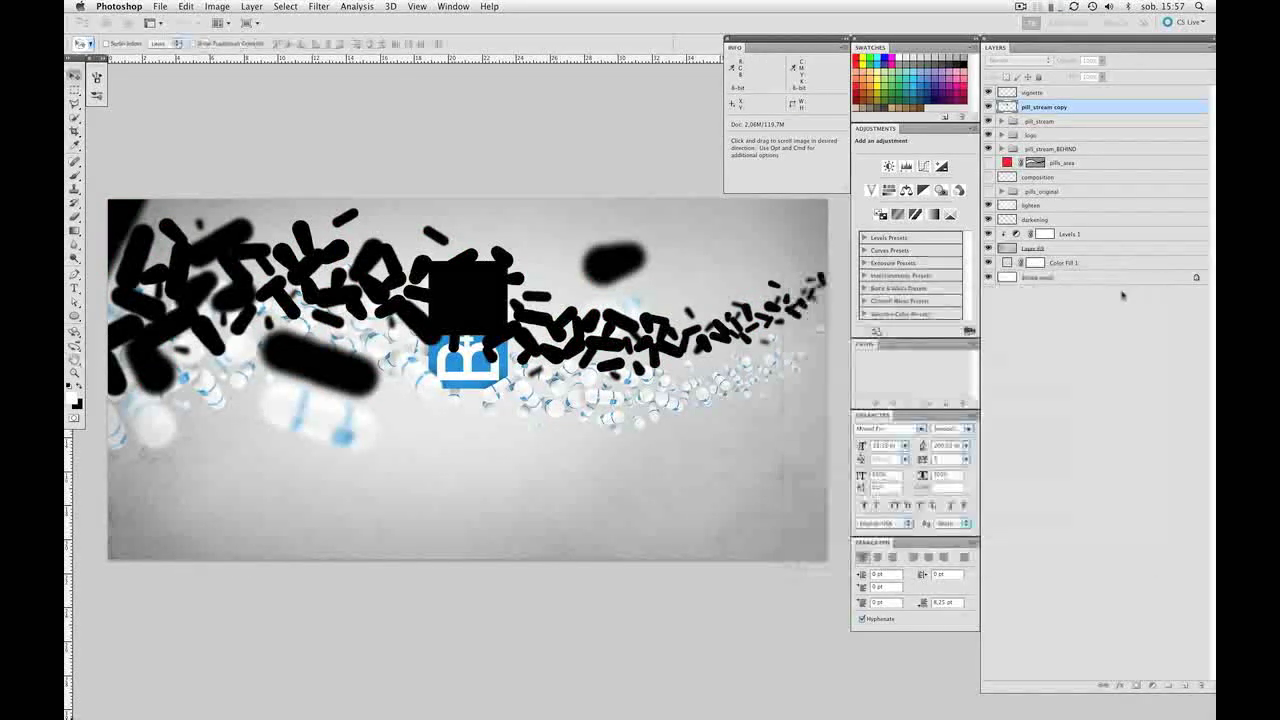
Step: Blur the black pill and logo copy using Gaussian Blur with a 15.4 pixel radius
left_click(320, 7)
mouse_move(328, 139)
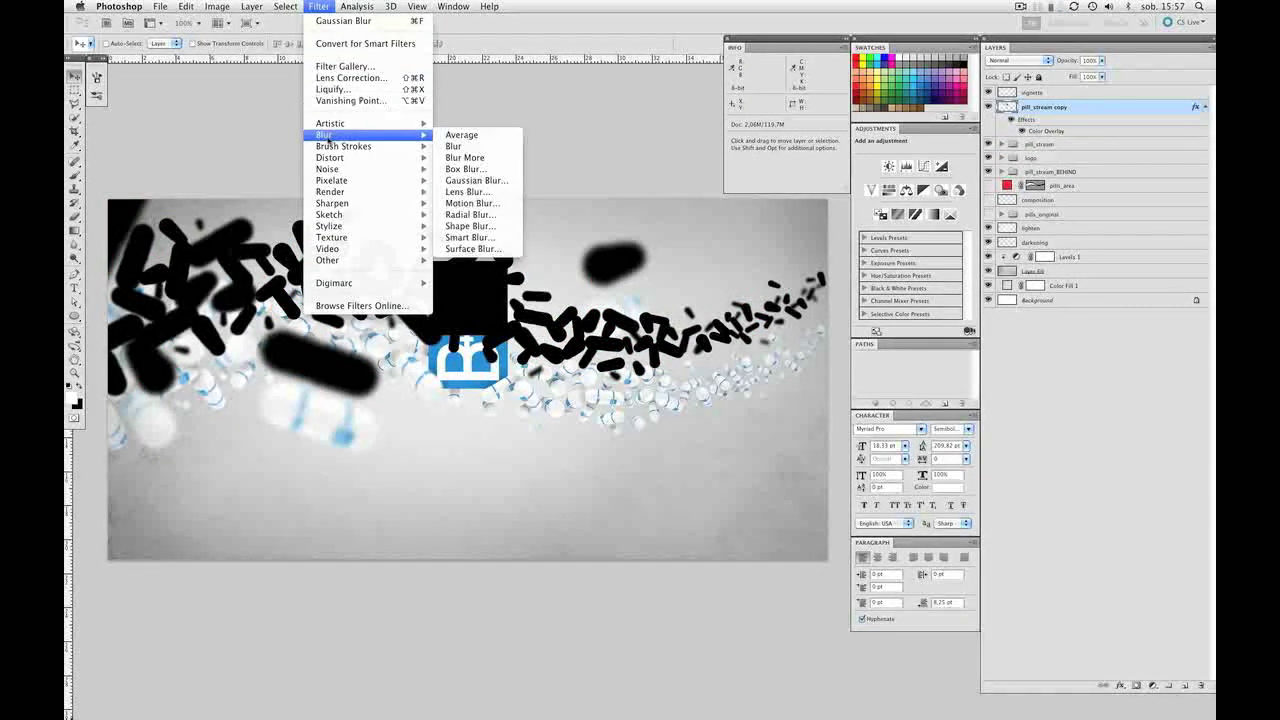
left_click(470, 180)
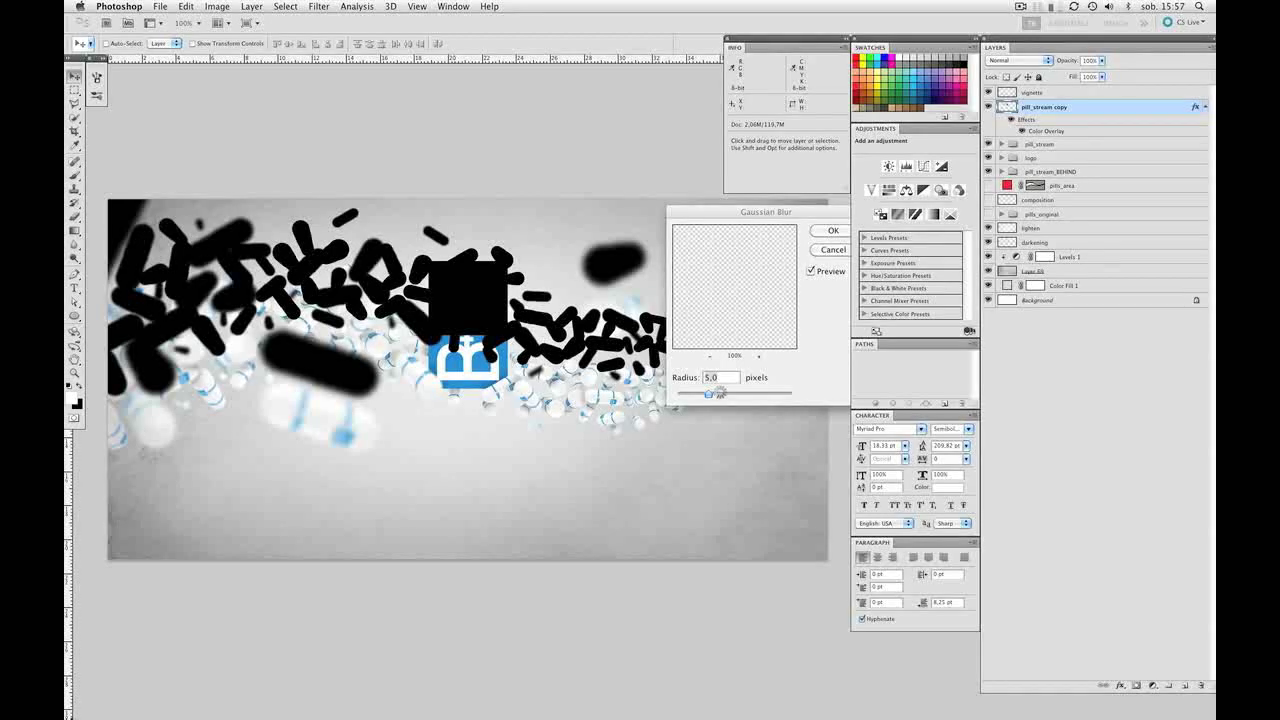
left_click_drag(716, 393, 727, 394)
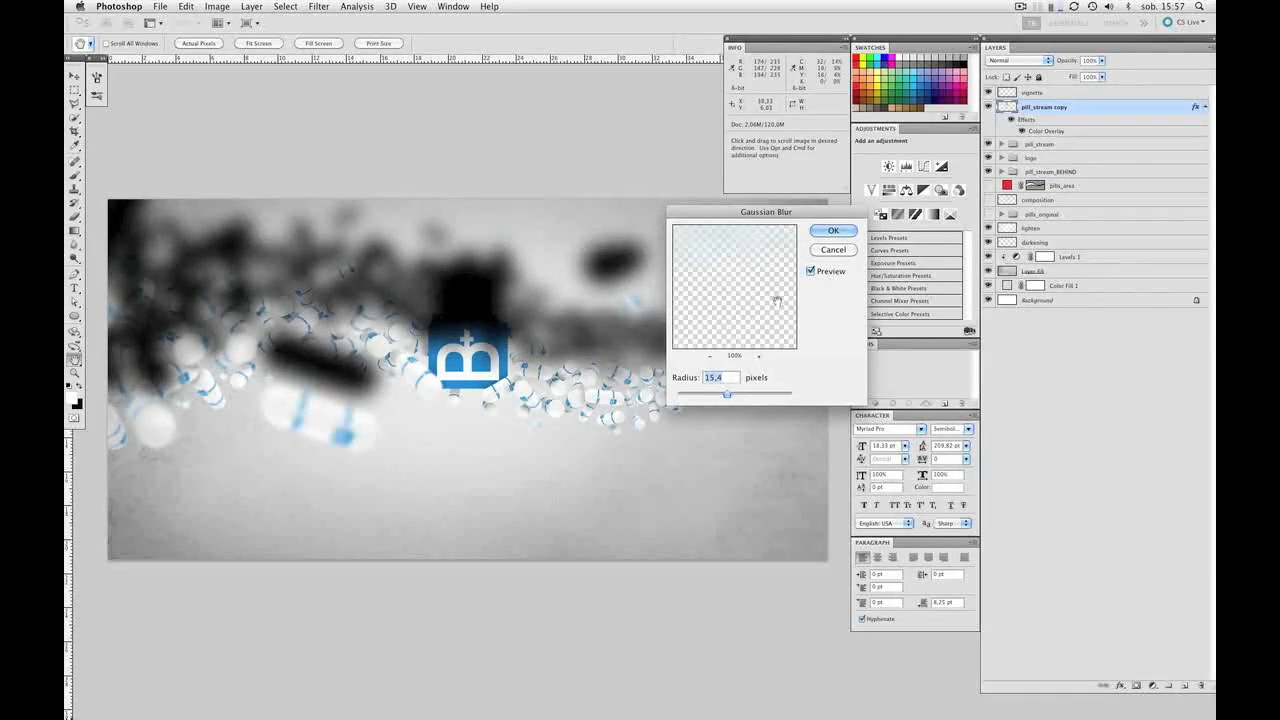
left_click(822, 233)
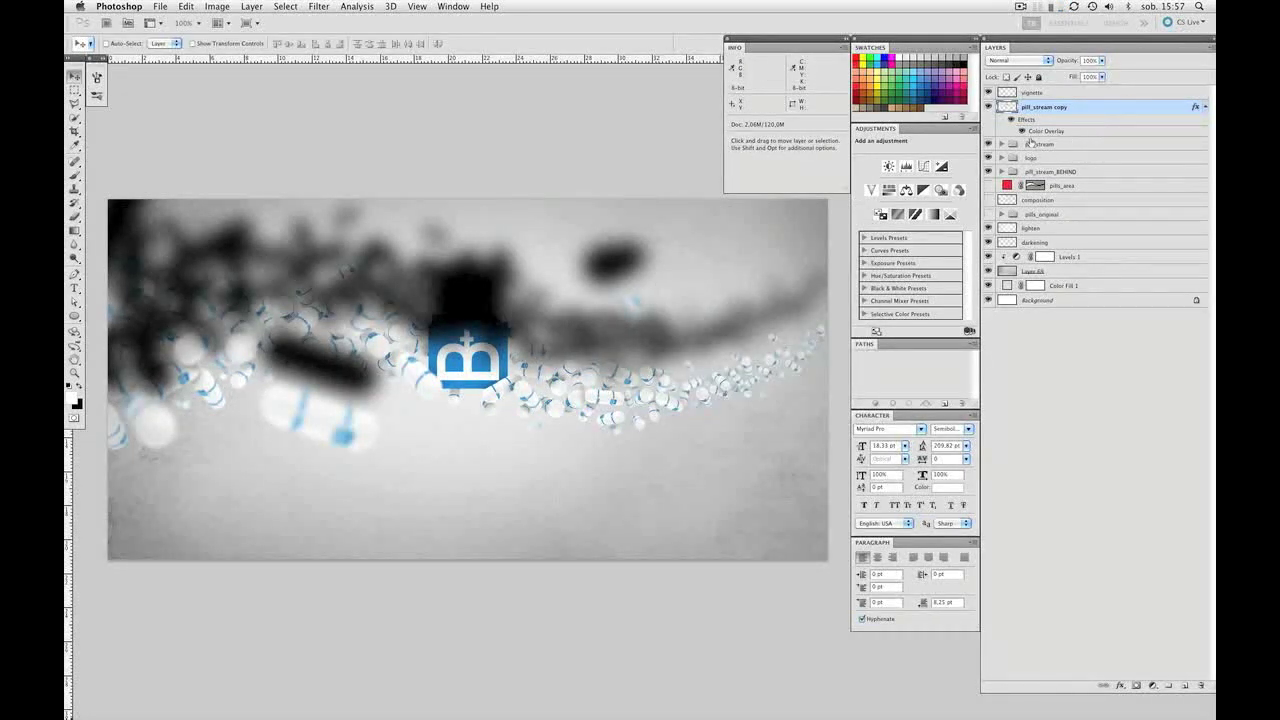
Step: Move the blurred black copy directly above the lighten layer, behind the pills and logo, and set its opacity to 22%
left_click_drag(1058, 110, 1040, 226)
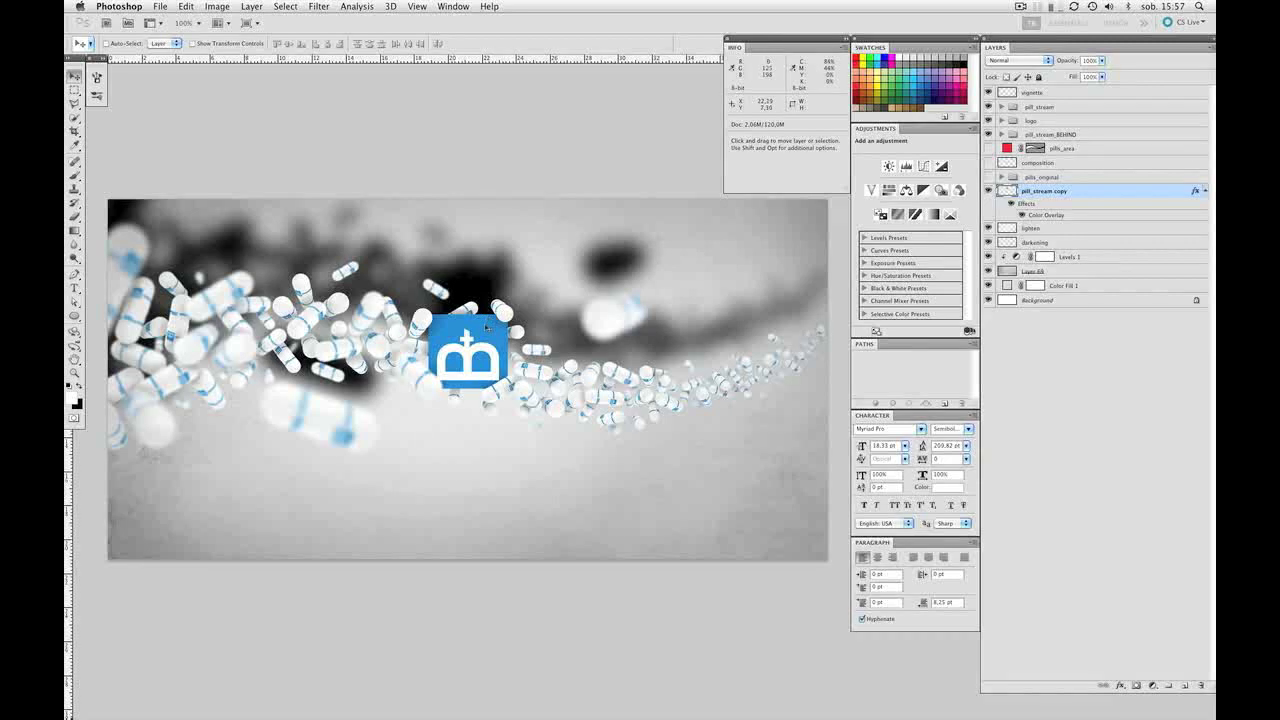
key("2")
key("2")
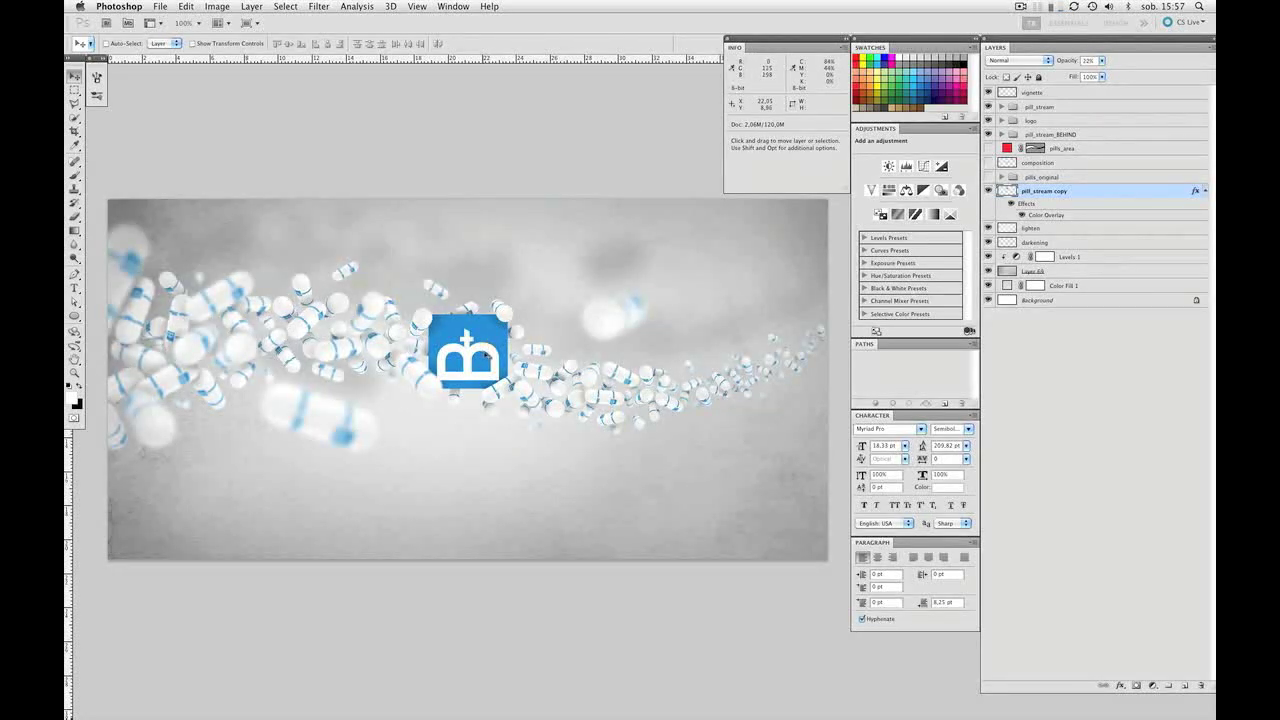